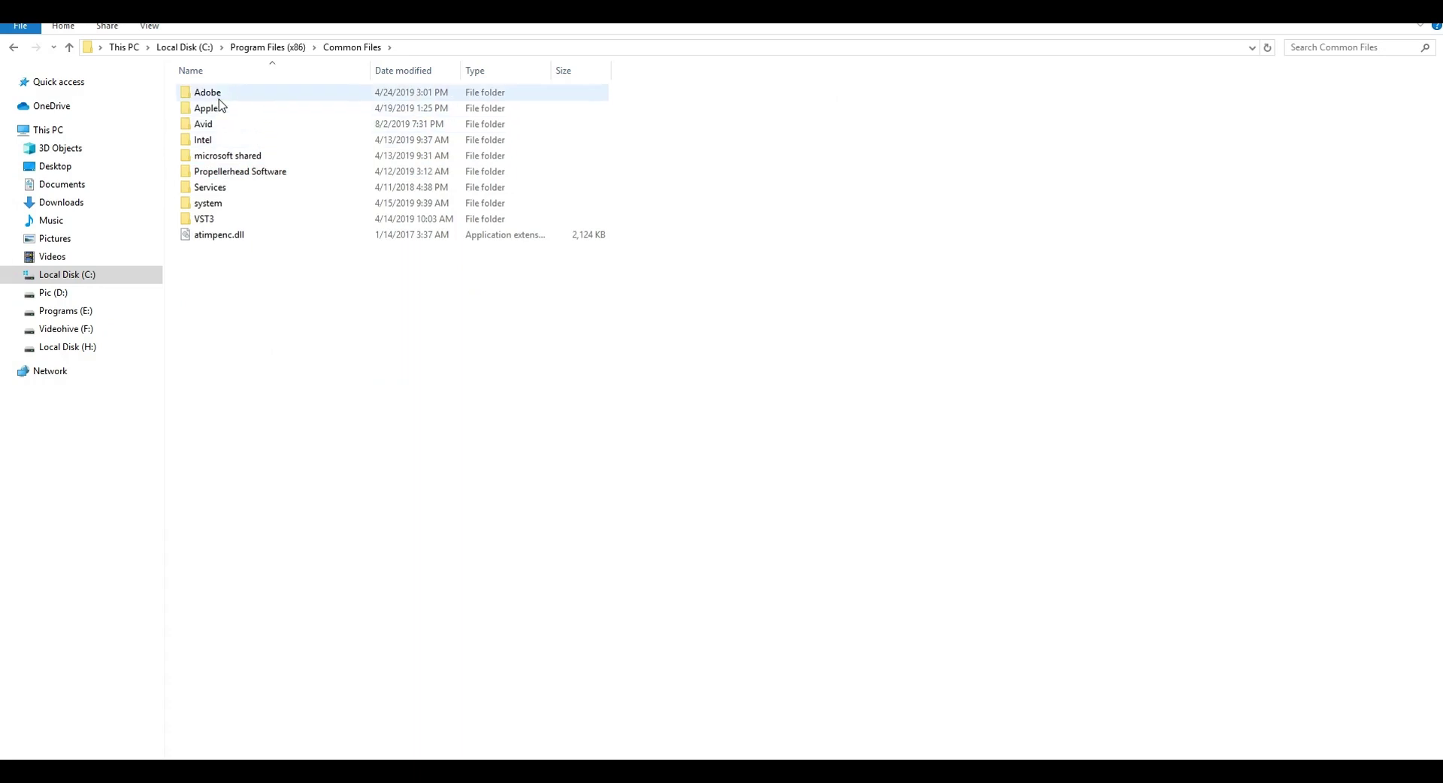
- Paste the copied Extension ToolKit files into Common Files > Adobe > CEP > extensions, replacing the files with the same names
double_click(217, 97)
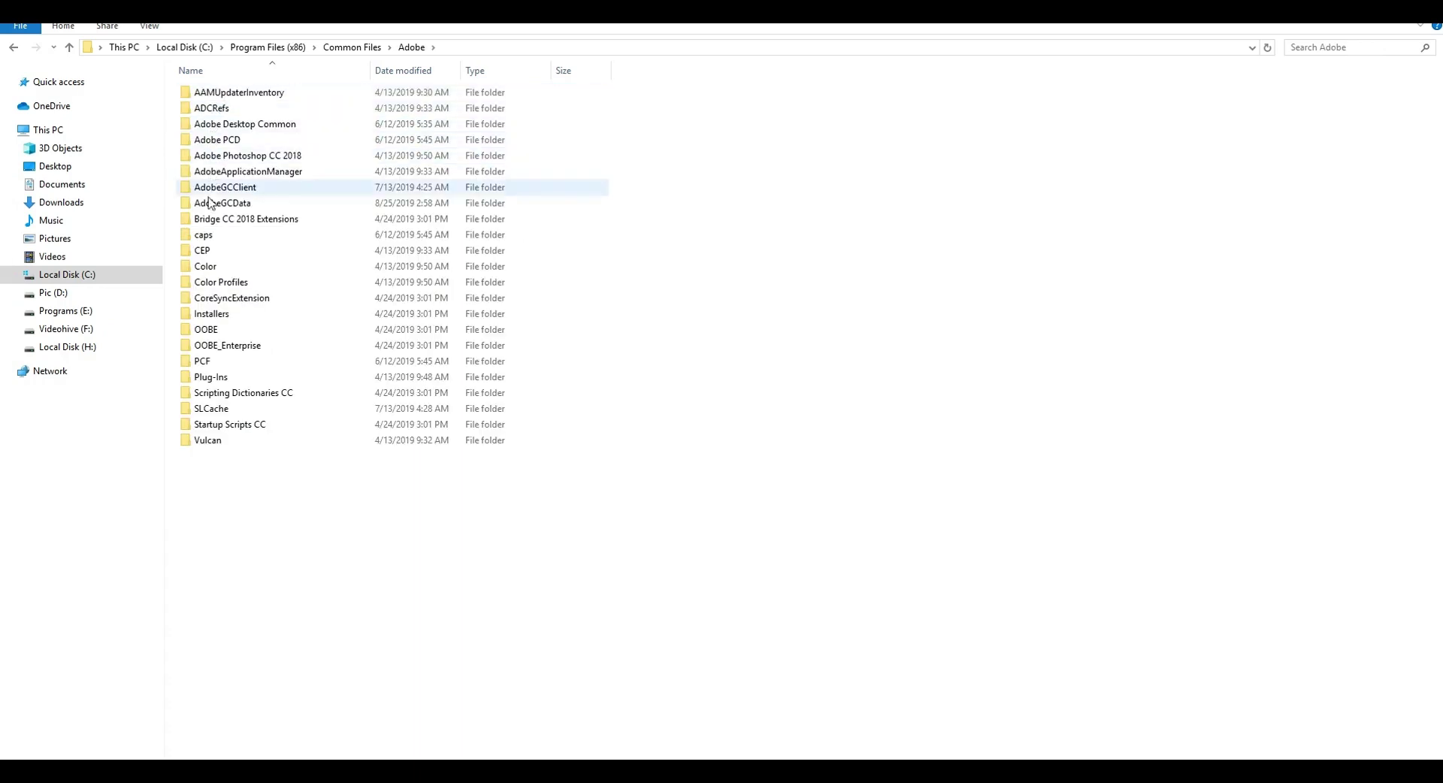
double_click(203, 251)
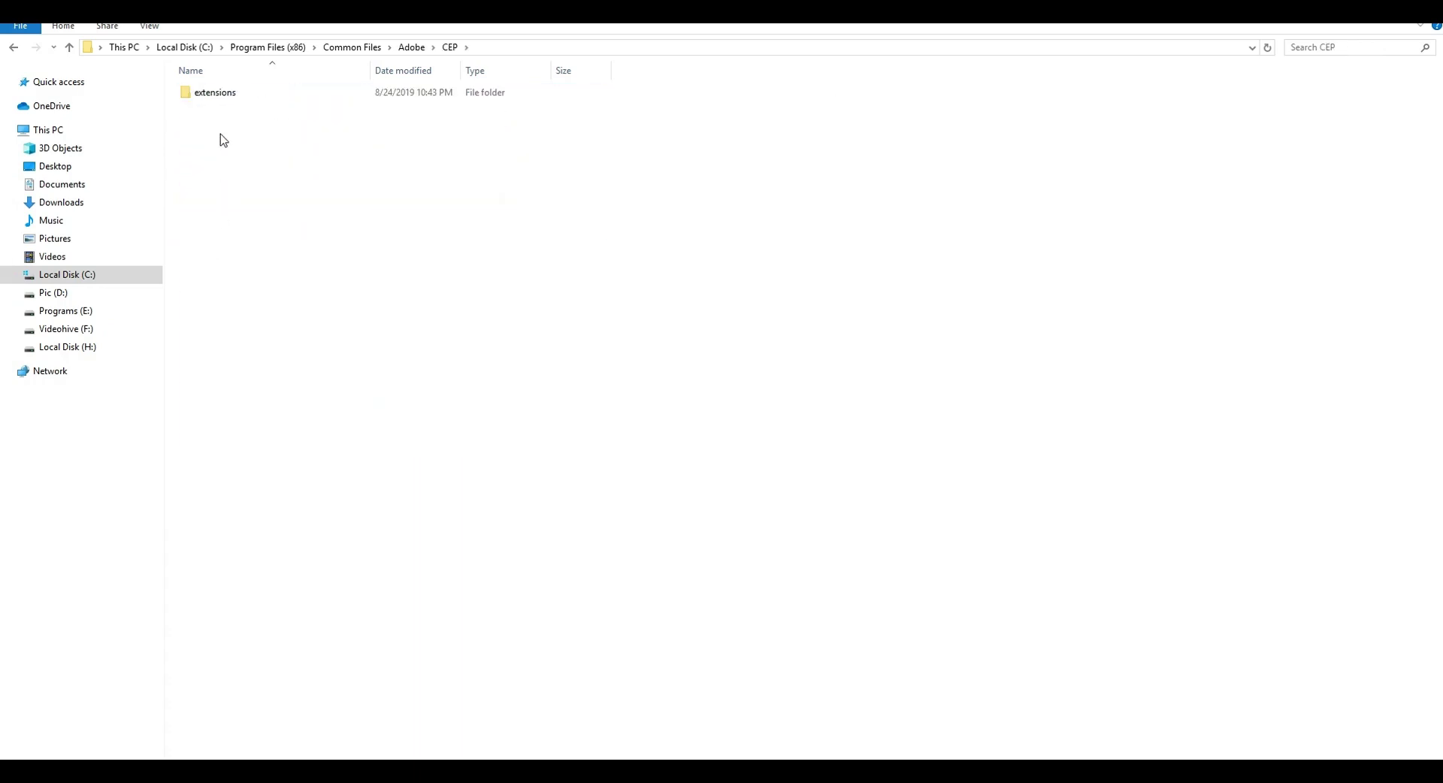
double_click(218, 94)
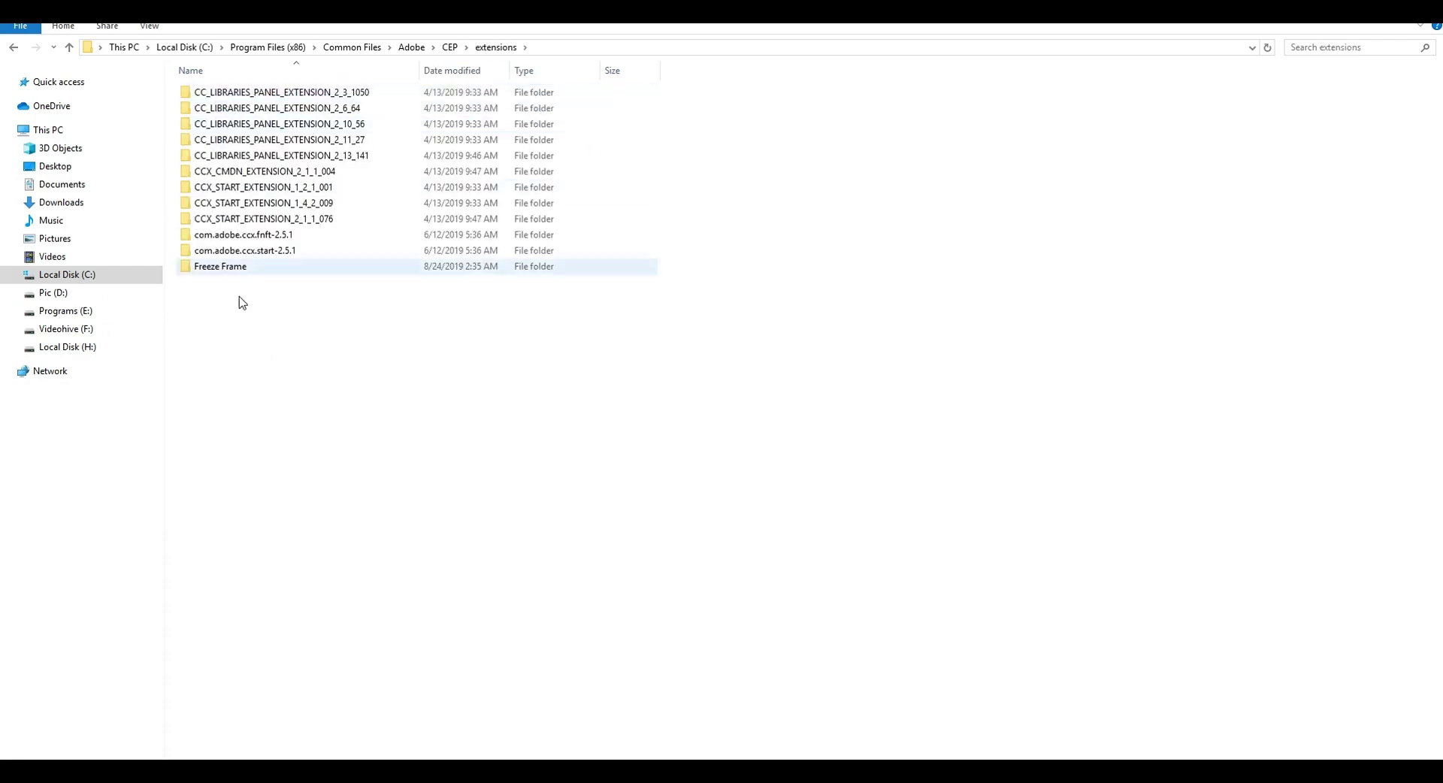
right_click(256, 338)
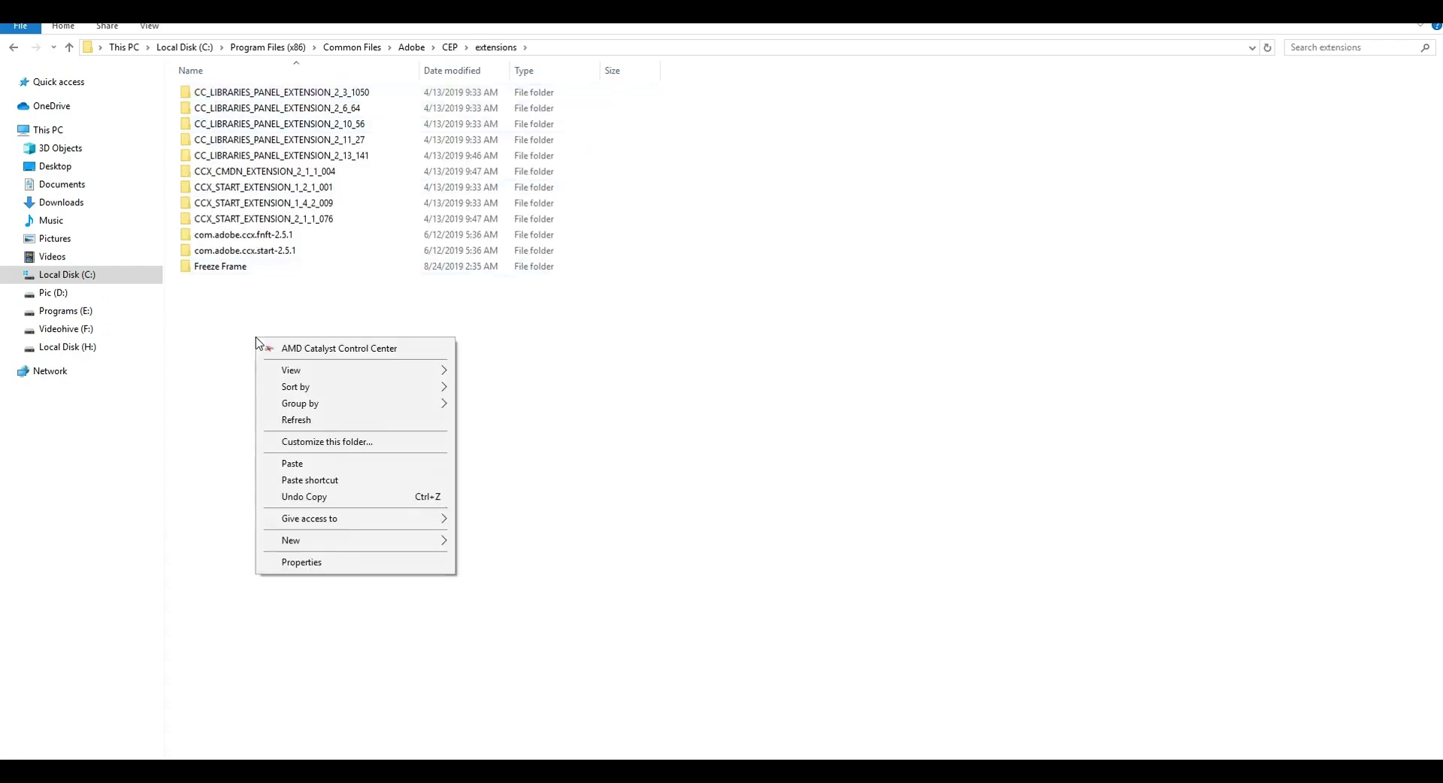
click(303, 463)
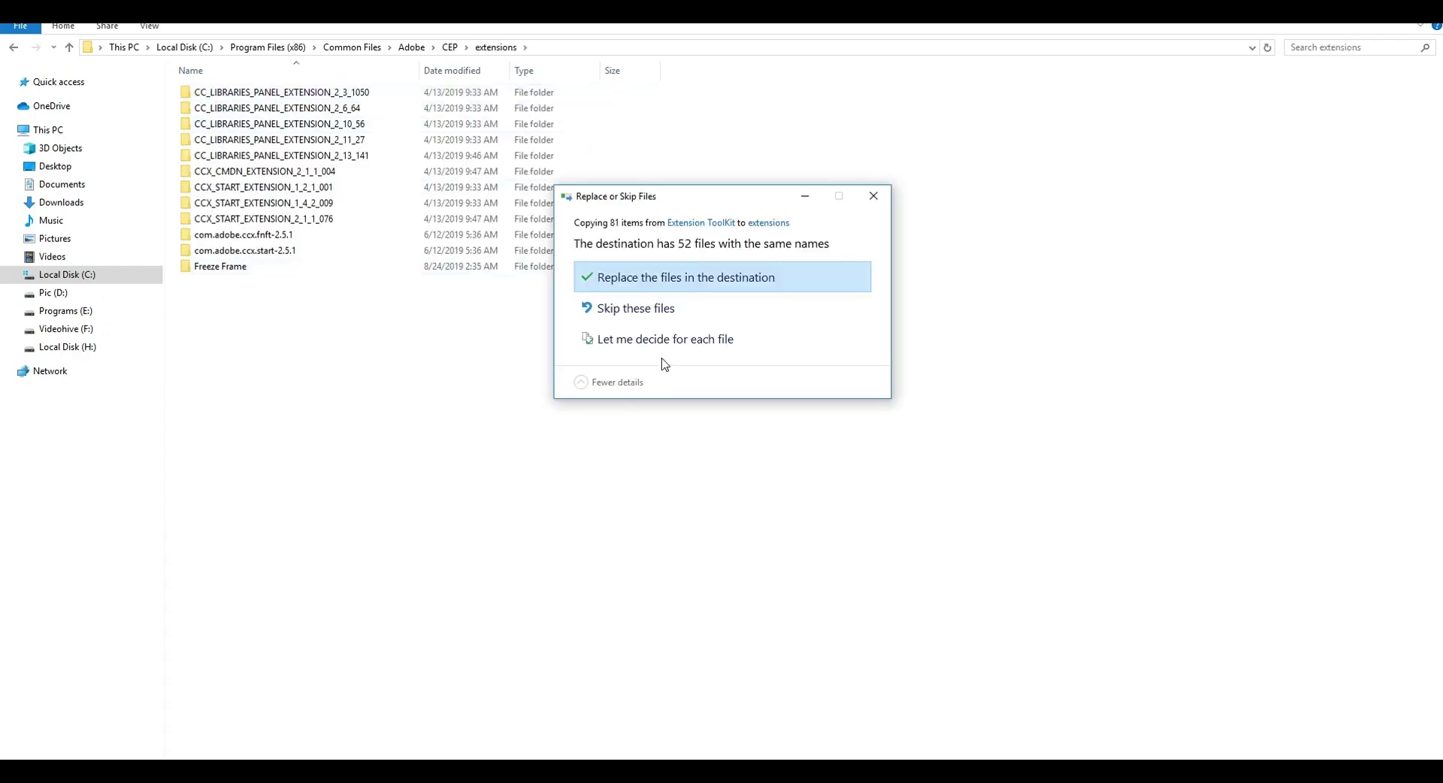
click(688, 279)
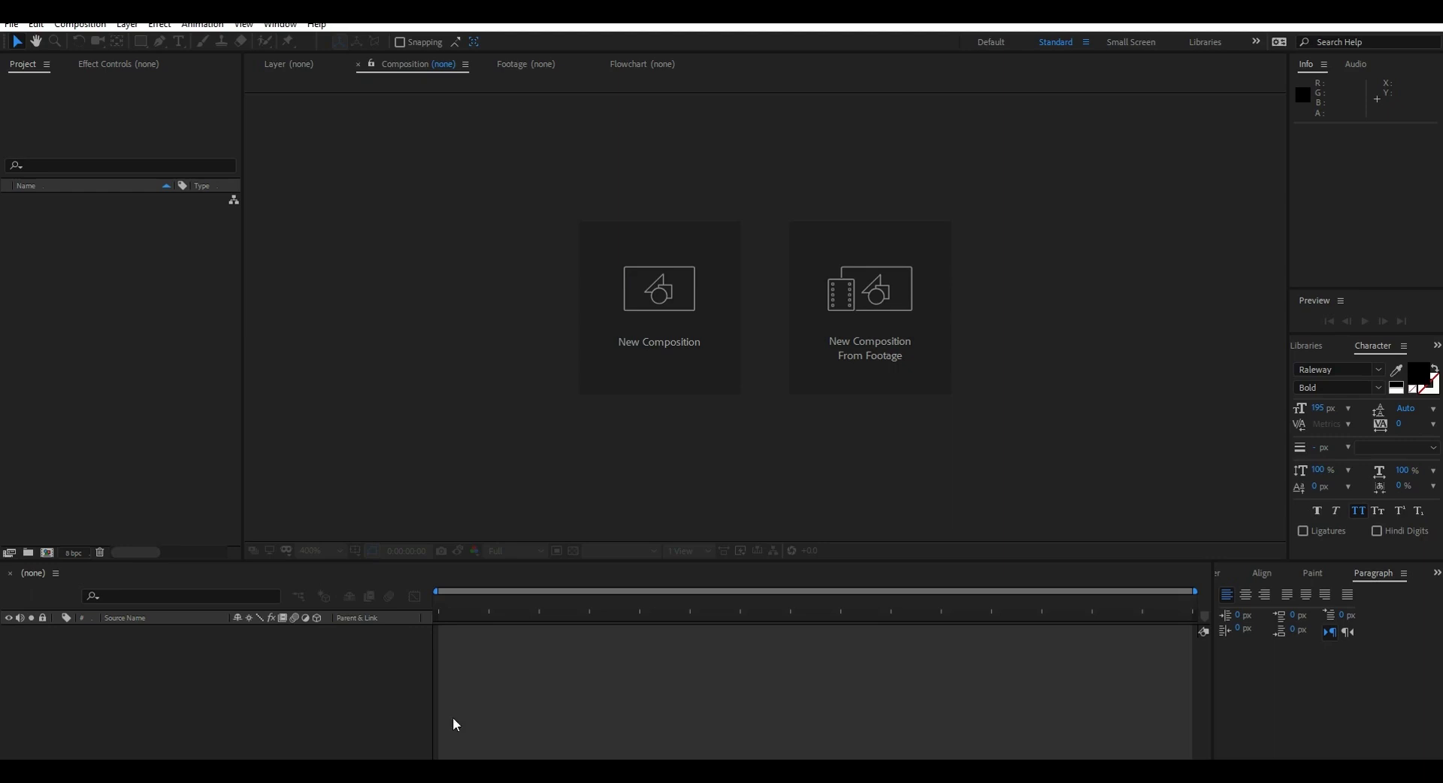
- Open the Freeze Frame extension in After Effects
click(275, 24)
mouse_move(382, 104)
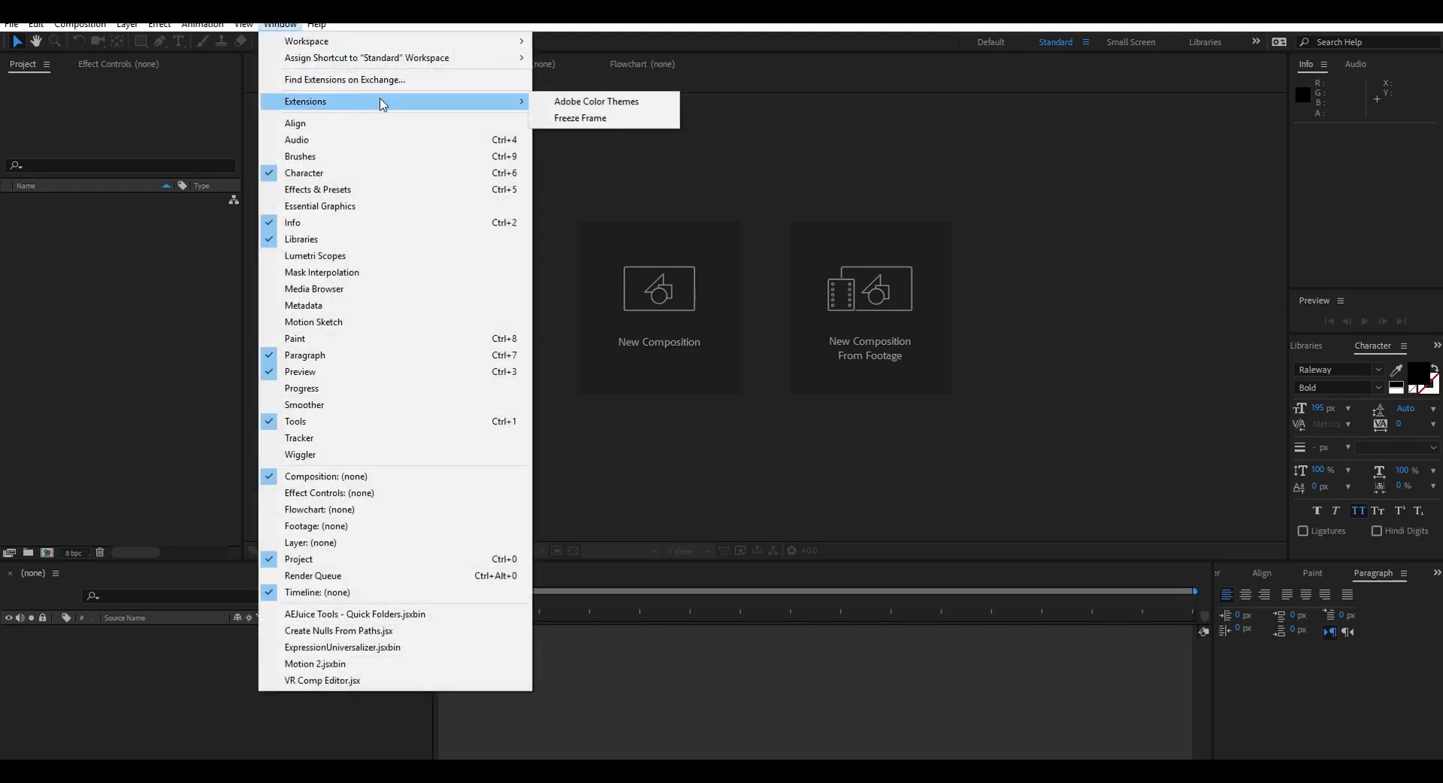
click(580, 121)
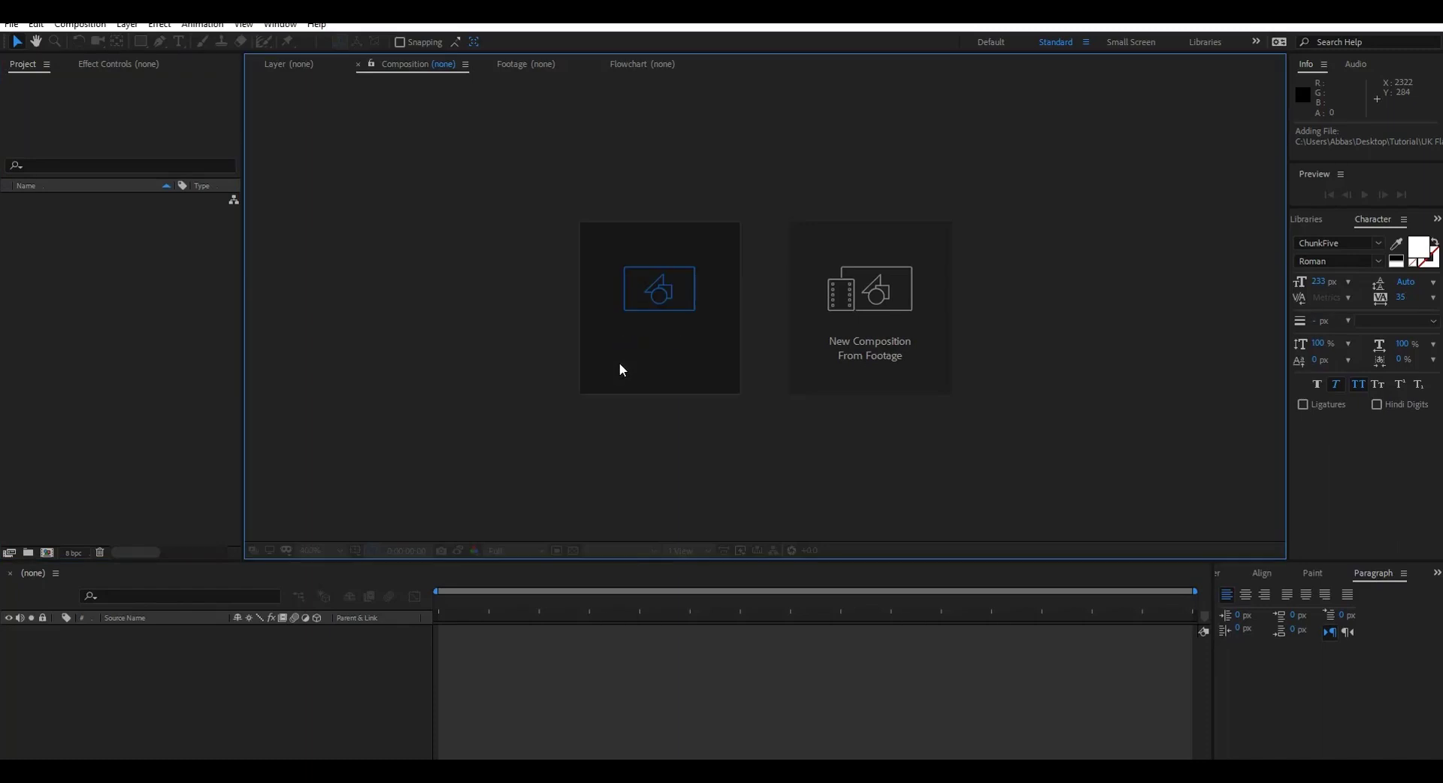
- Create a new composition with the HDTV 1080 29.97 preset, a 29.97 frame rate and a duration of 0;15;10;14
click(620, 362)
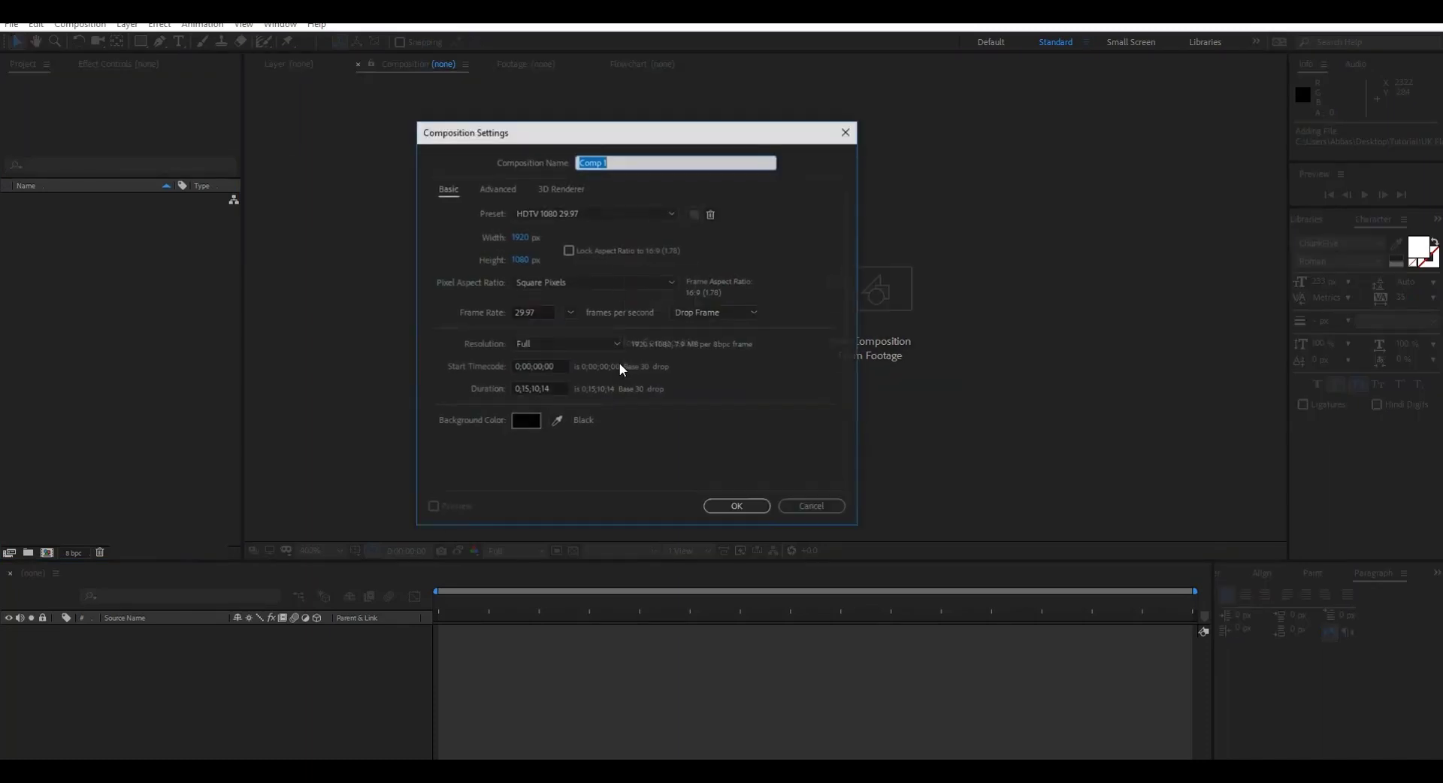
click(577, 215)
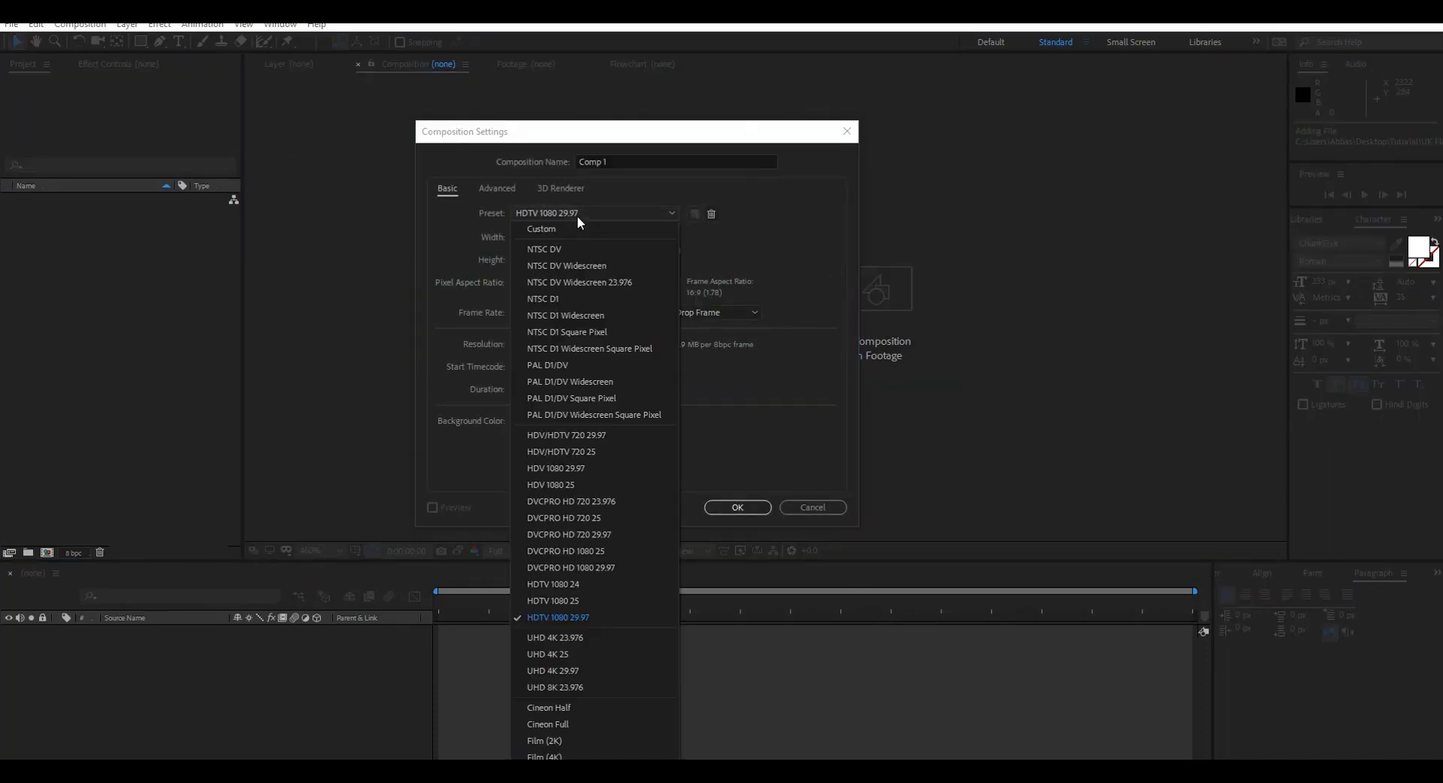
click(555, 619)
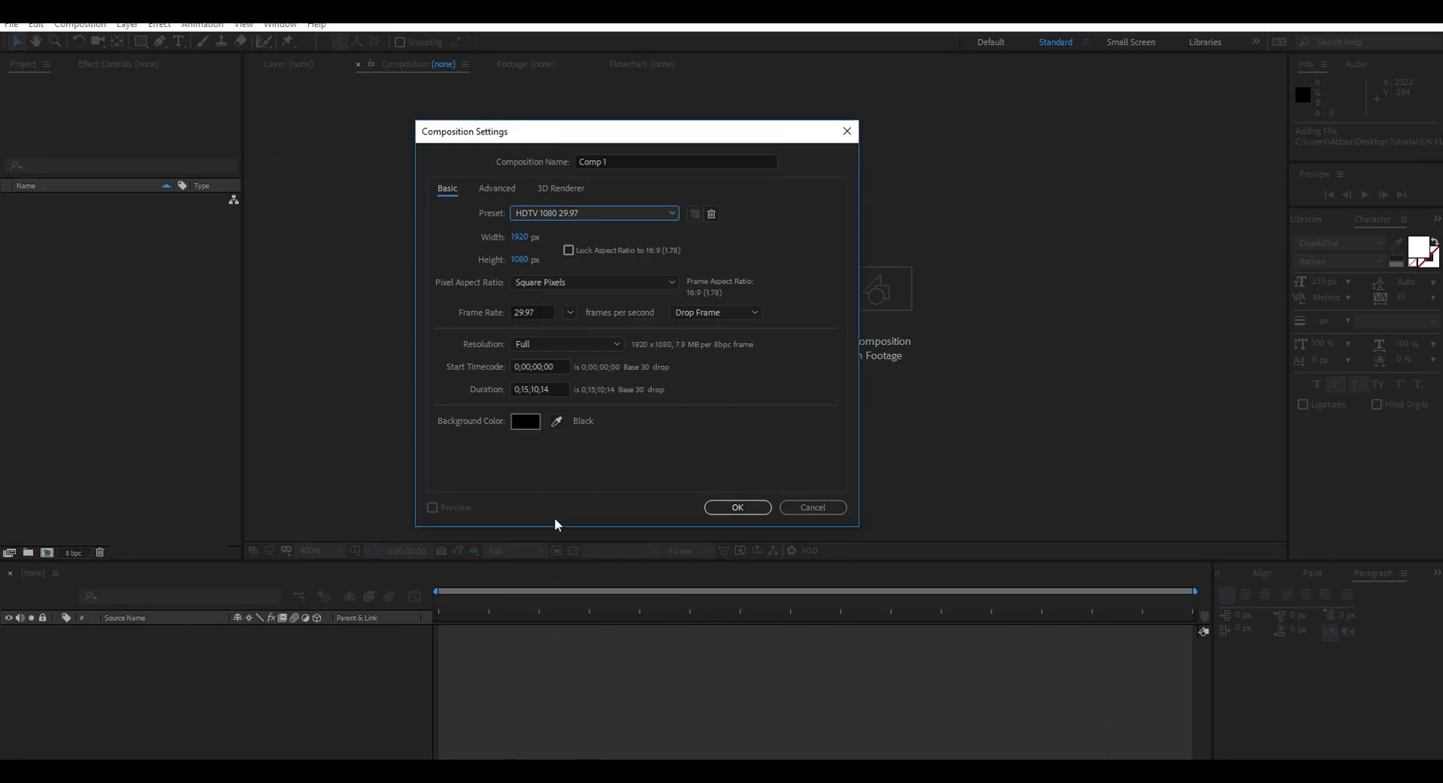
double_click(539, 312)
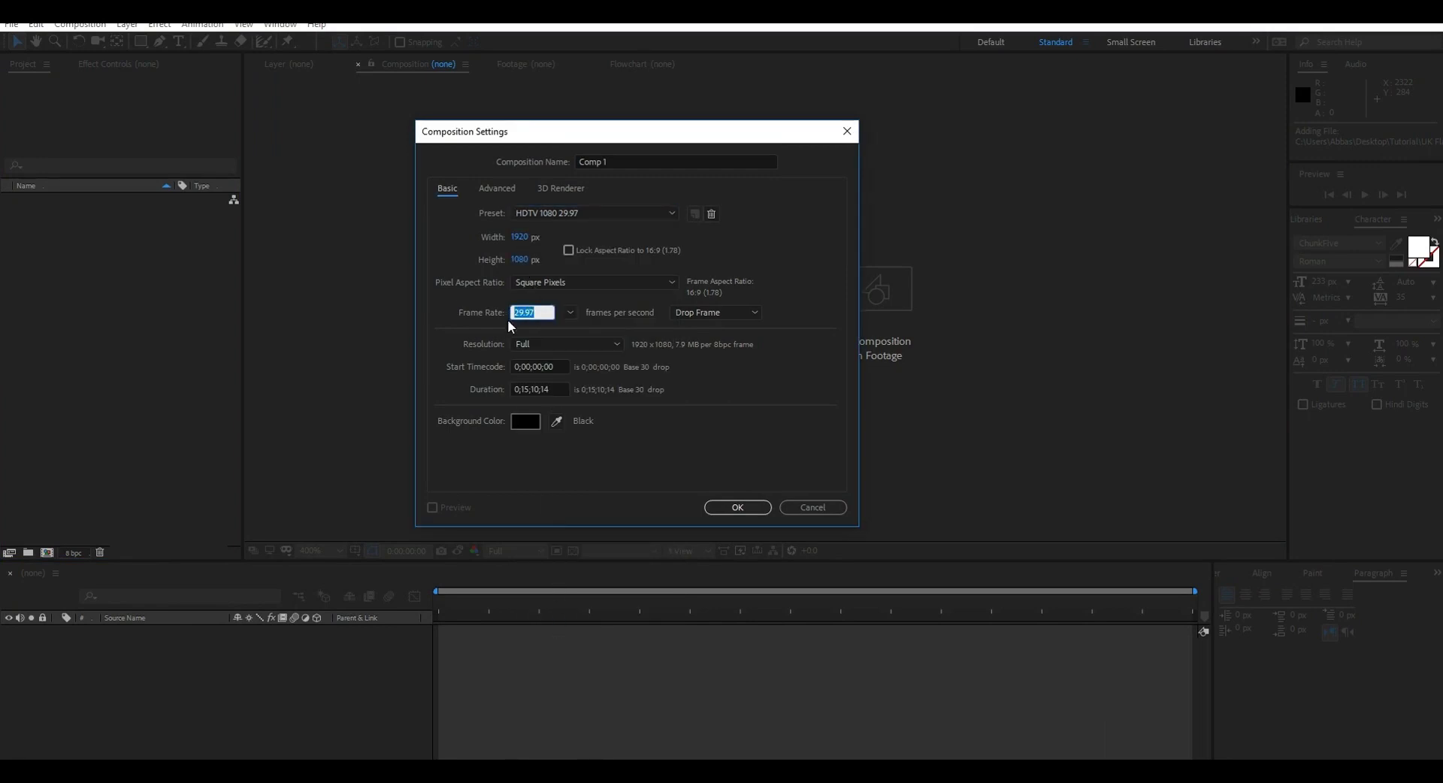
click(529, 388)
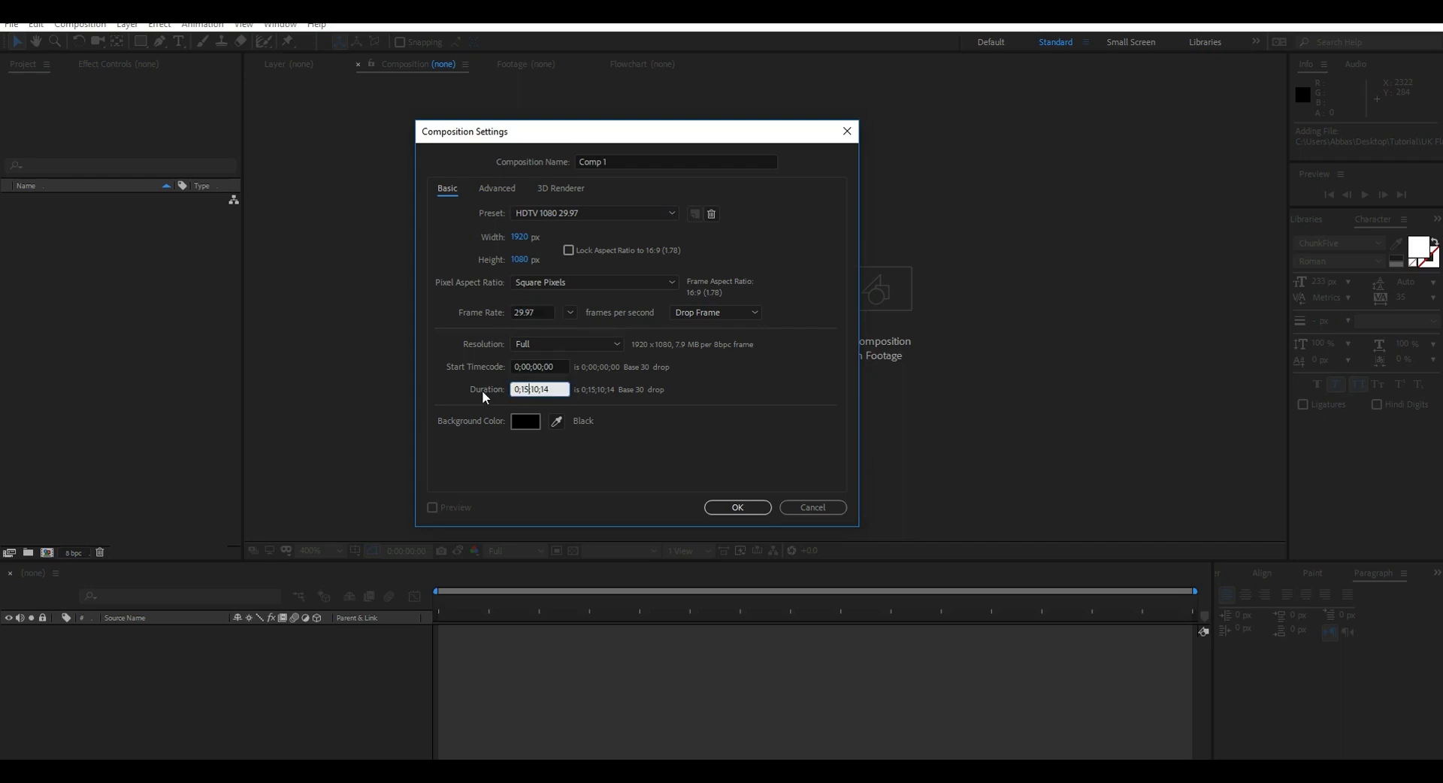
click(737, 508)
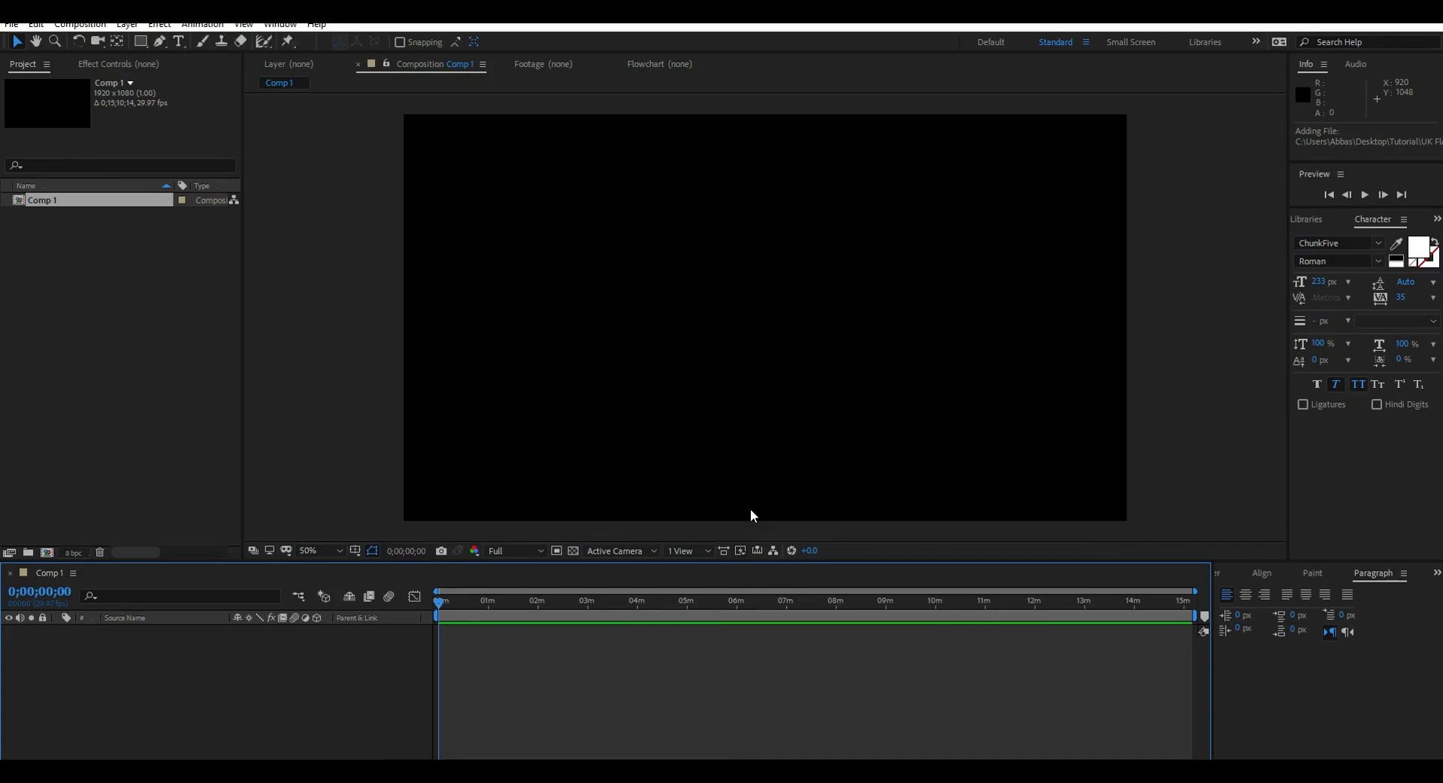
- Import tearsofsteel_4k.mov and UK Flag.png from the Tutorial folder and add the movie to Comp 1 as a layer
mouse_move(350, 760)
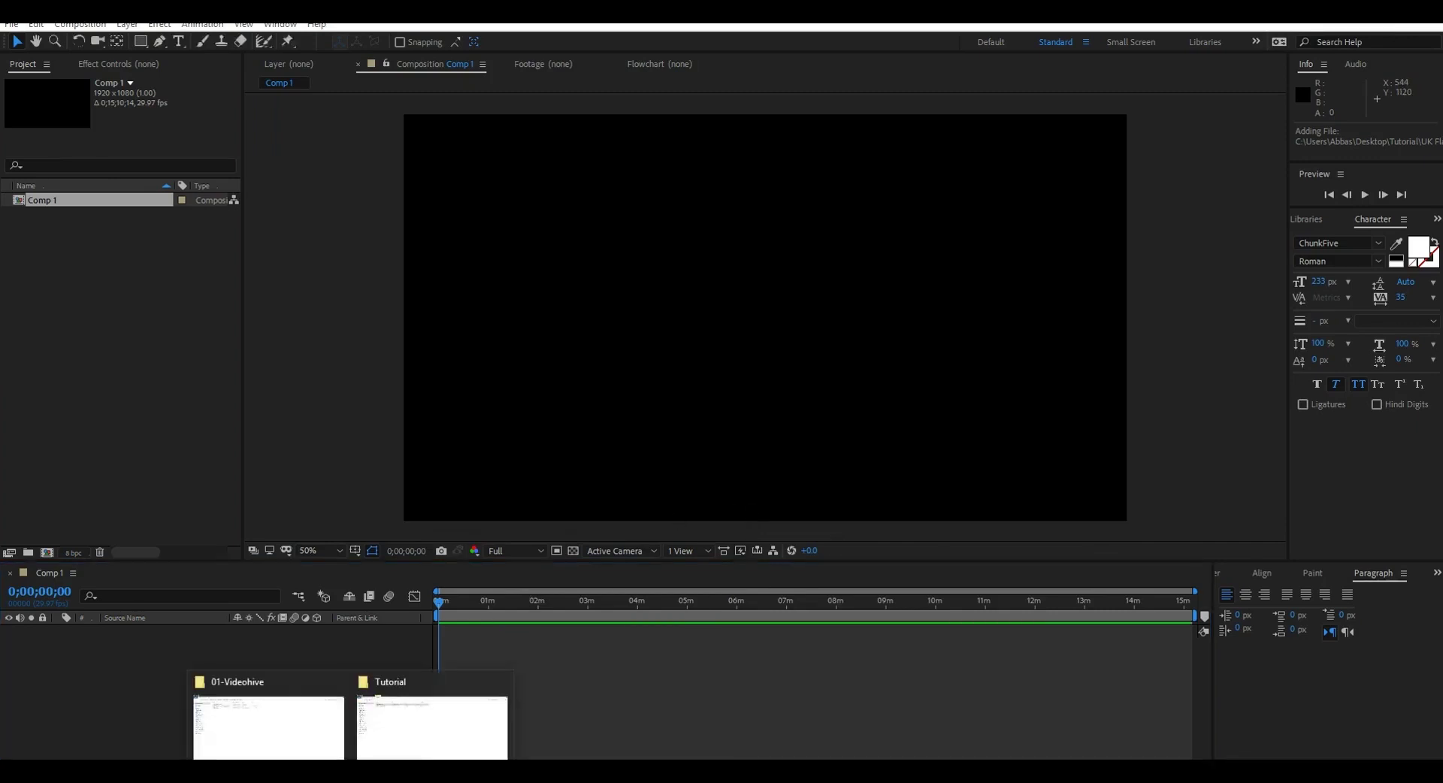
click(422, 750)
drag(278, 160, 104, 299)
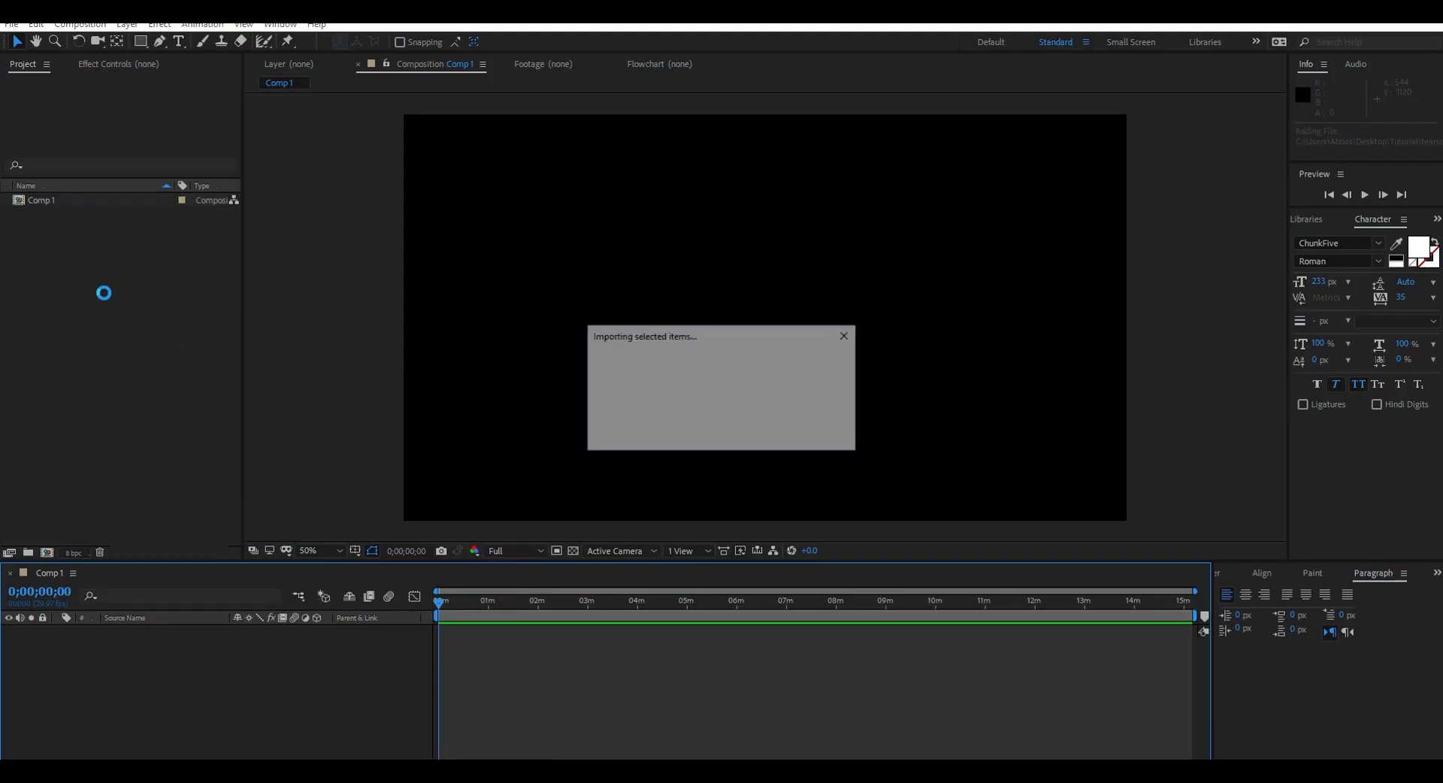
drag(66, 214, 192, 710)
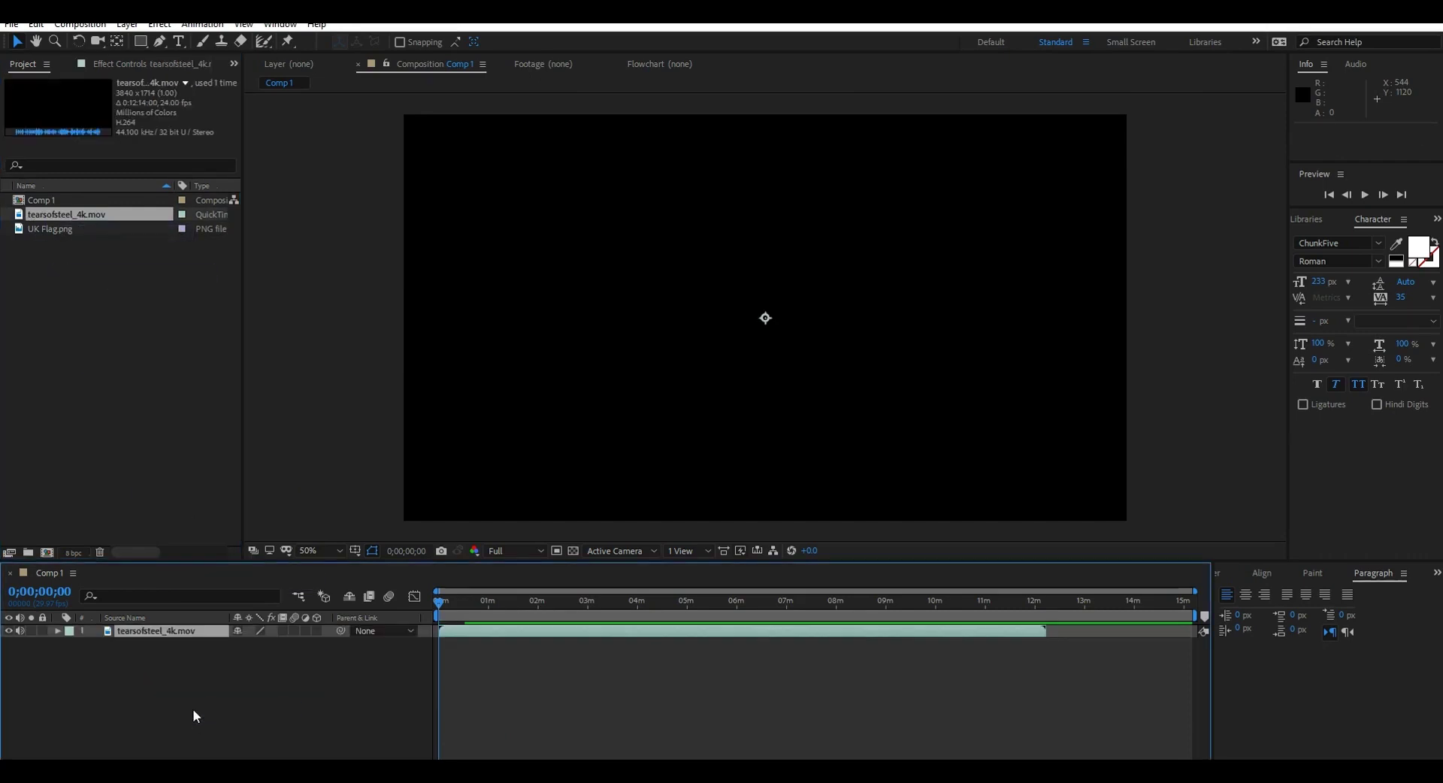
- Set the scale of the tearsofsteel_4k.mov layer to 65%
click(572, 601)
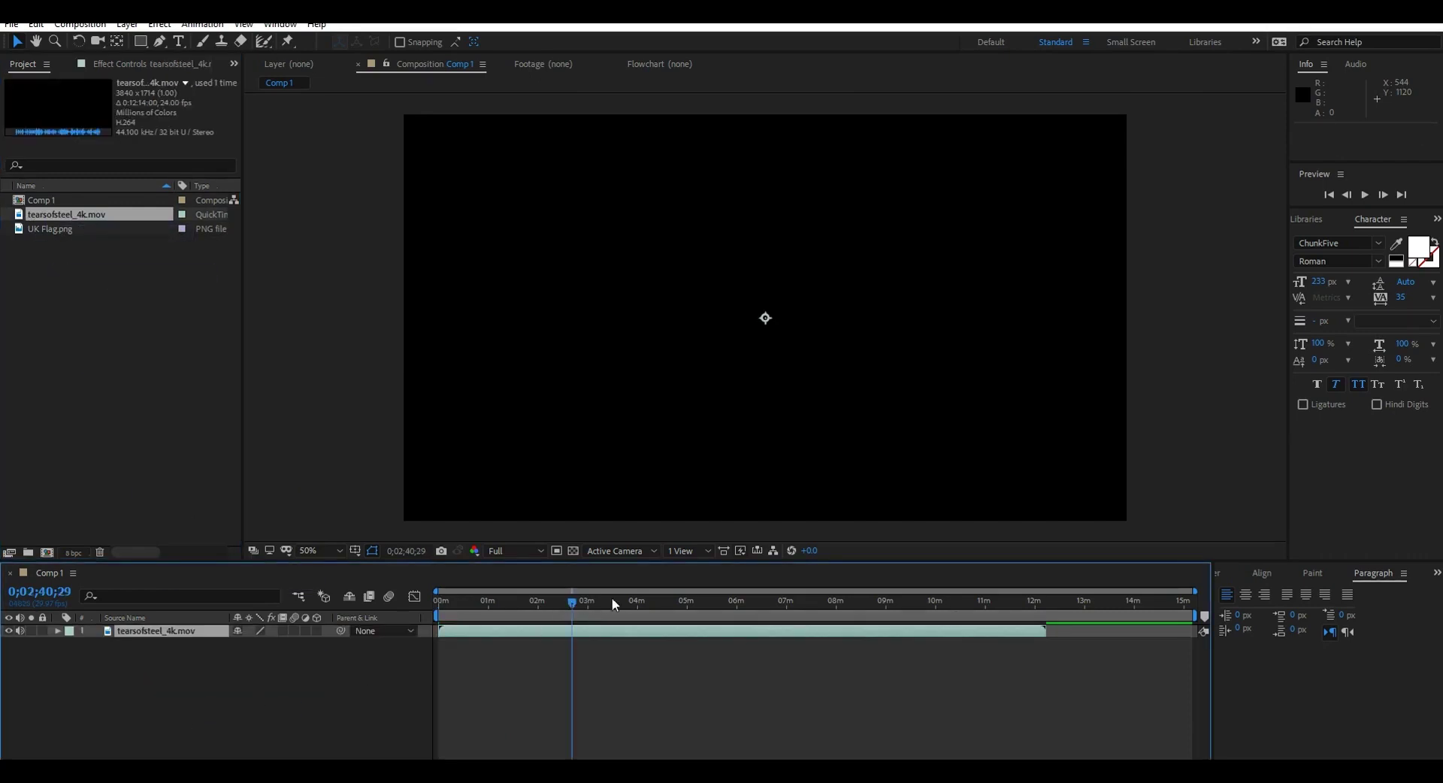
scroll(668, 351, down, 2)
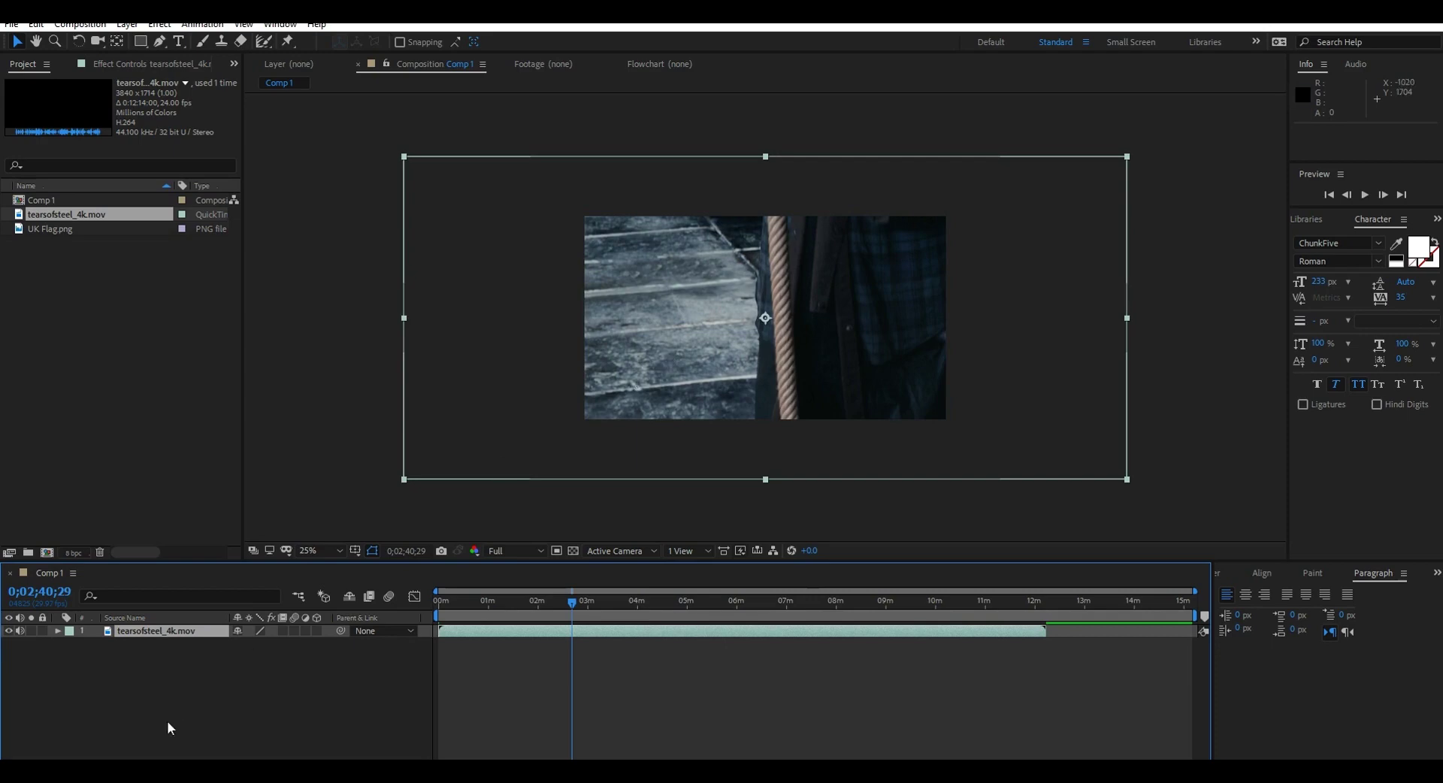
click(148, 633)
key(s)
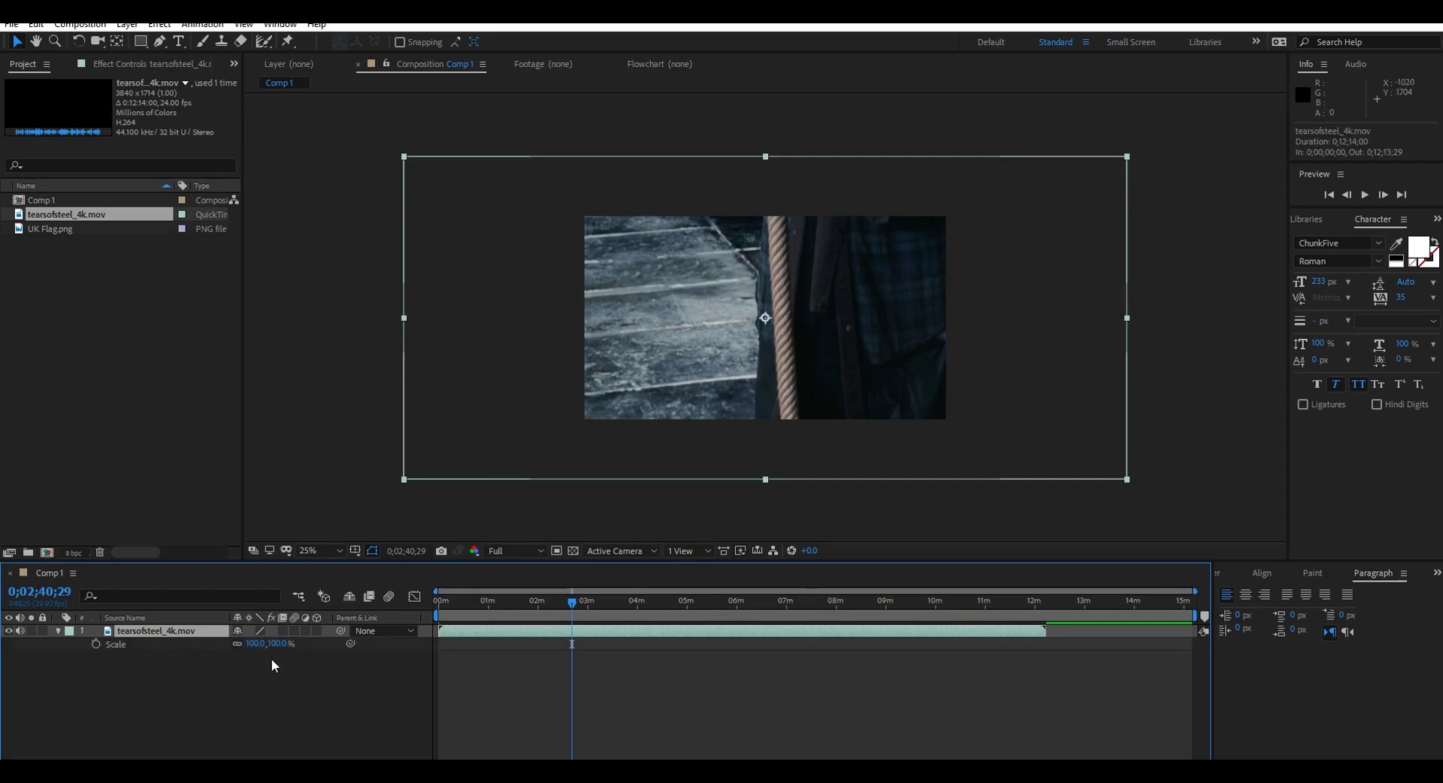
text(65)
key(Return)
- Move the current time to the shot of the woman in the jacket at 0;06;05;27
click(741, 606)
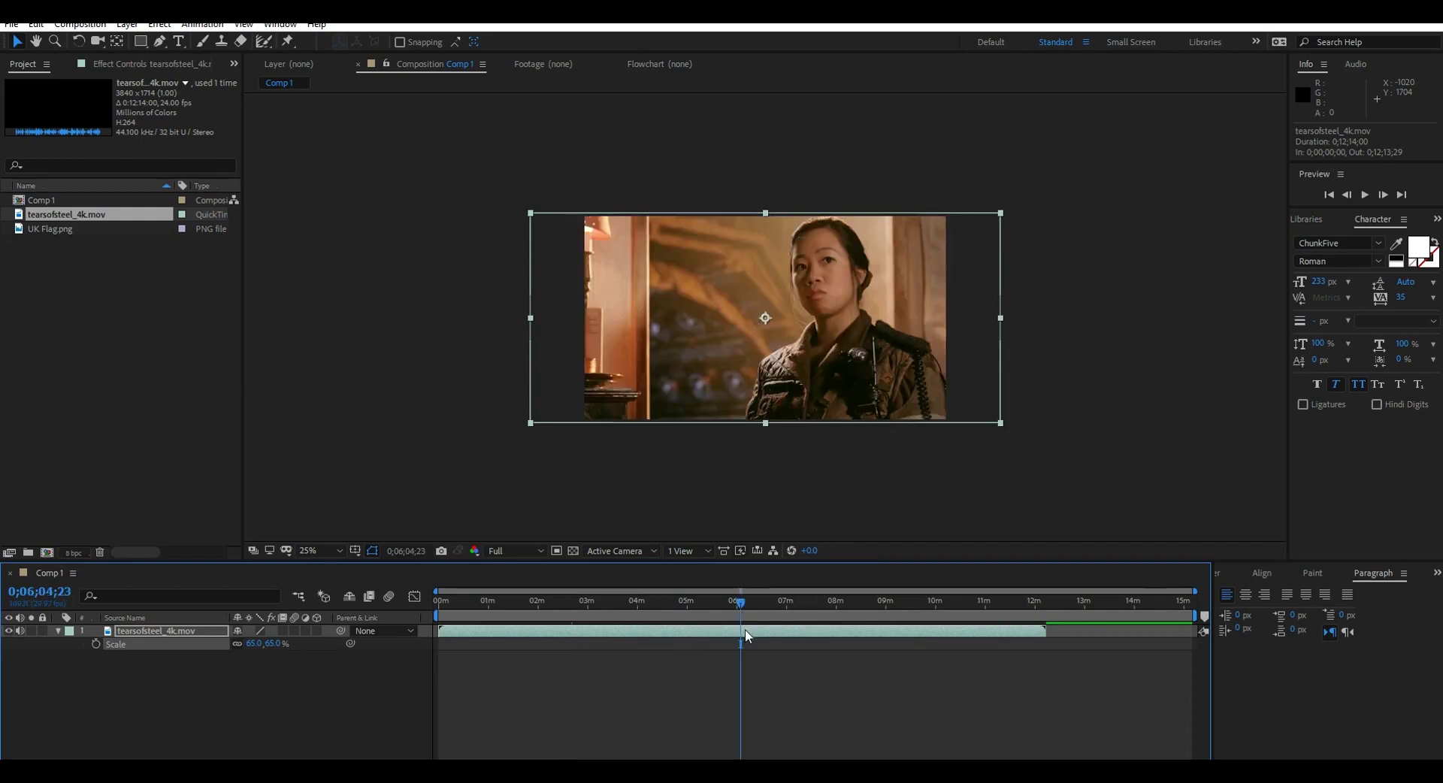
key(equal)
key(equal)
key(equal)
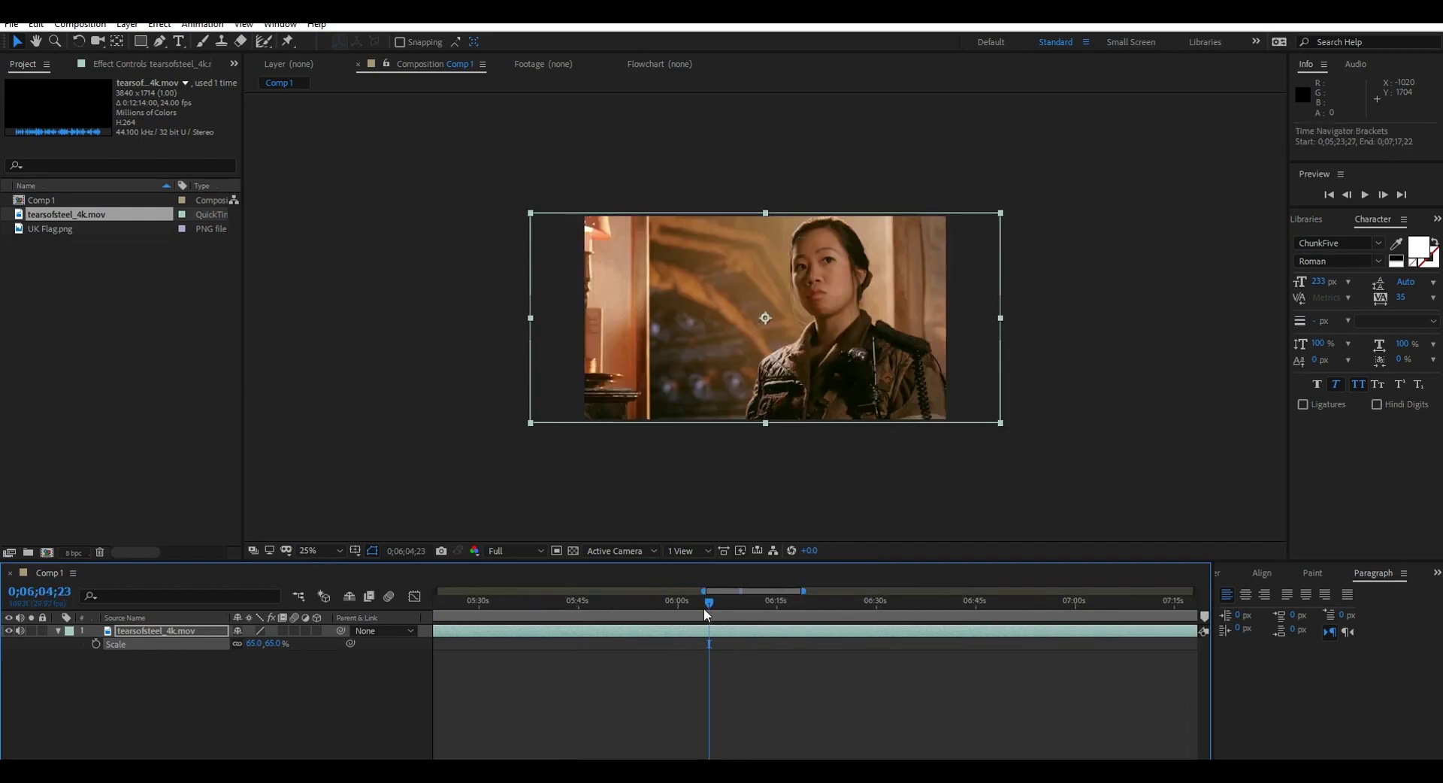
drag(709, 603, 716, 603)
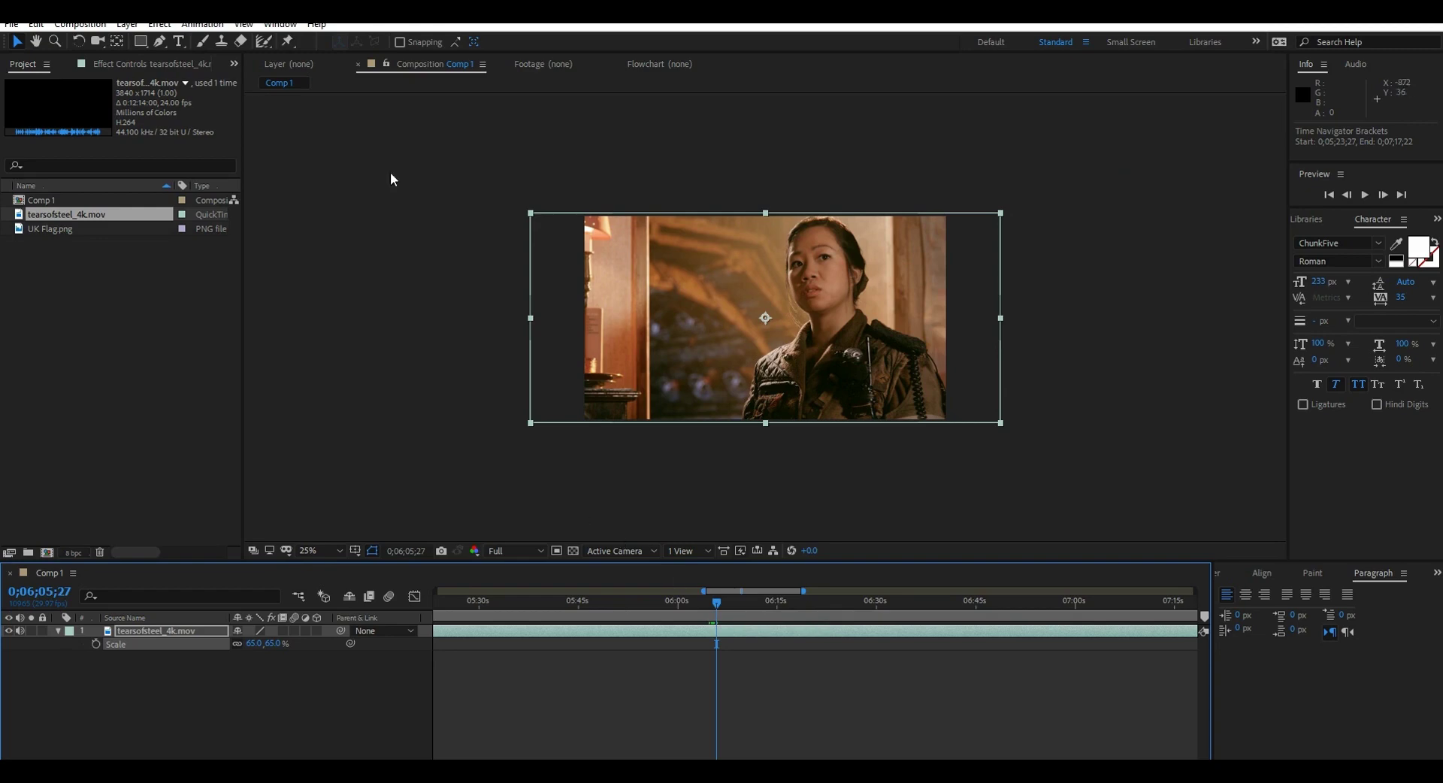
- Open the Freeze Frame extension and dock it beside the composition viewer
click(269, 26)
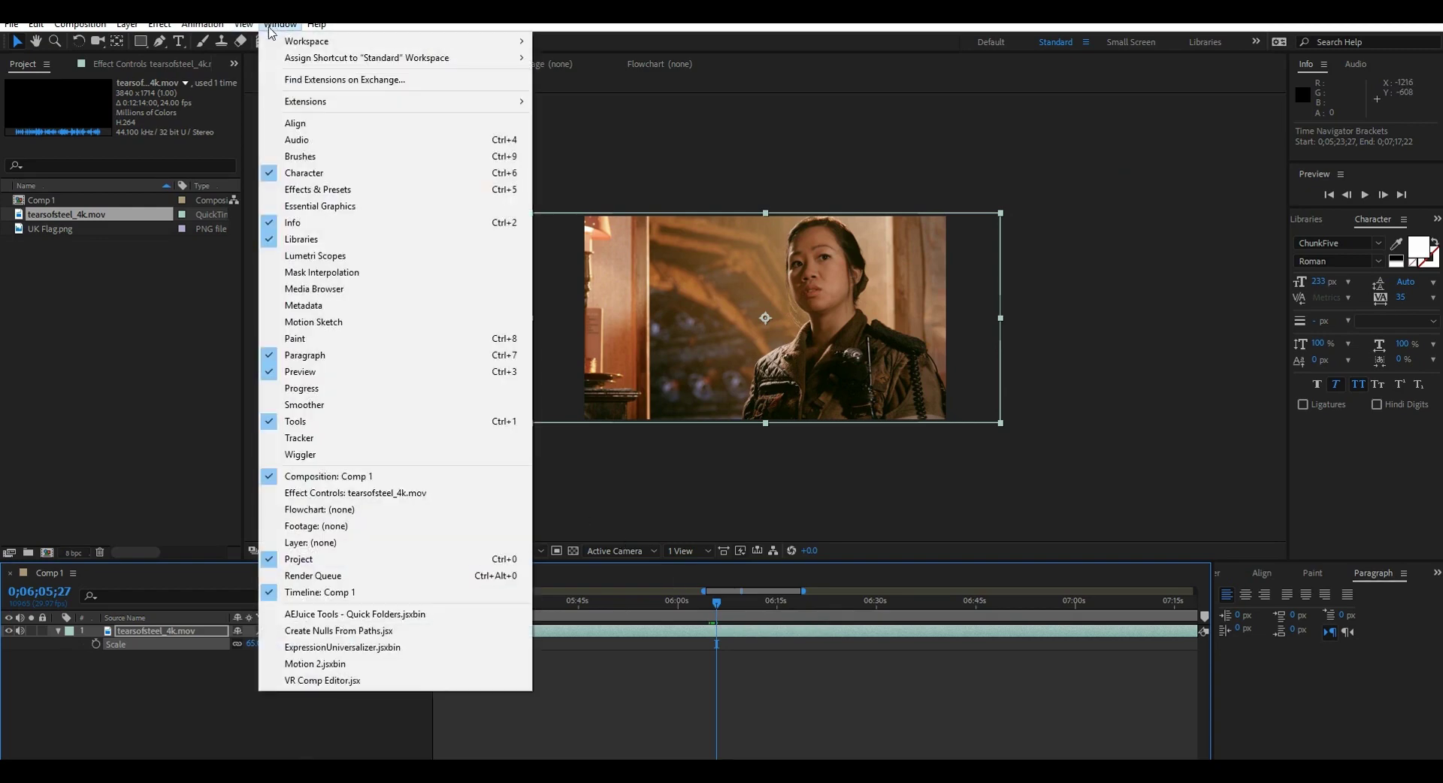
mouse_move(516, 100)
click(580, 119)
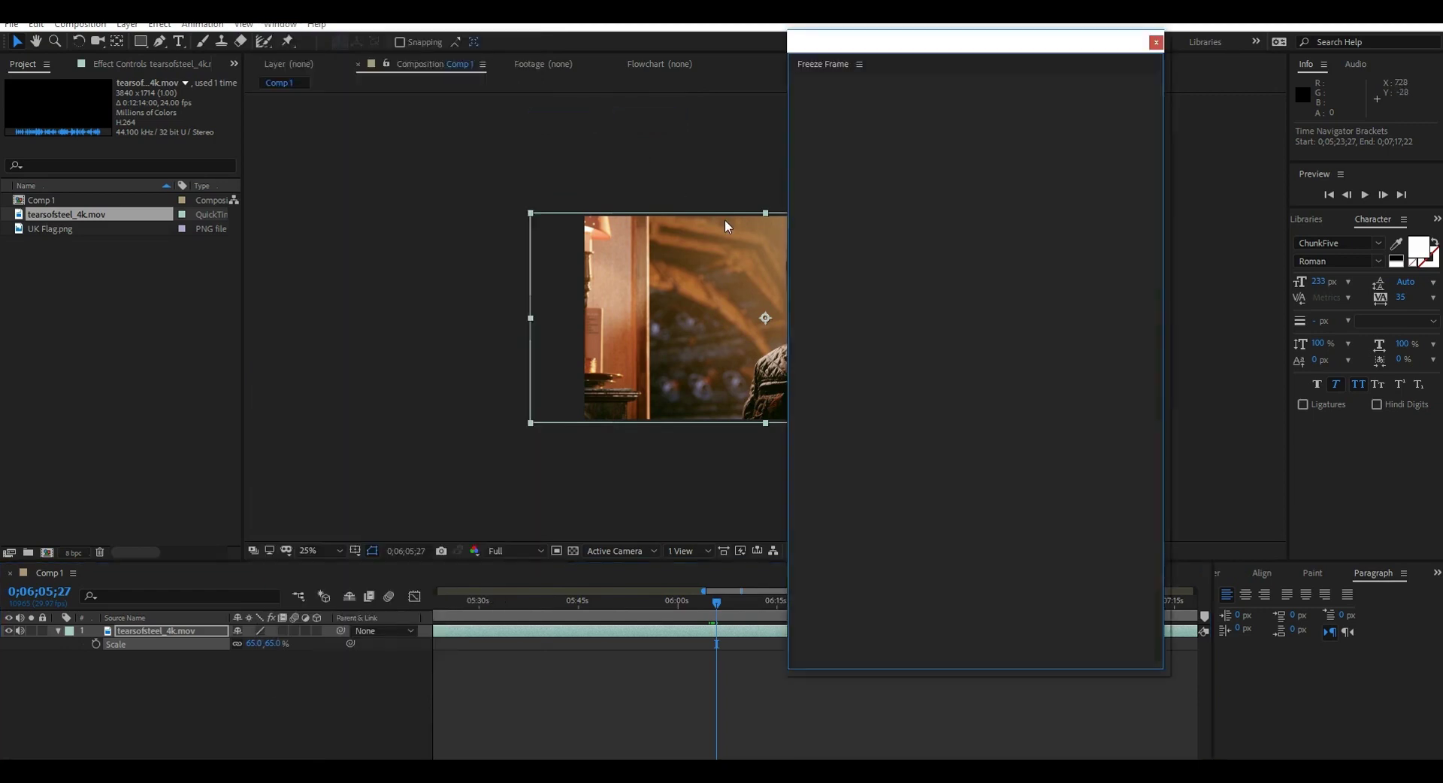
drag(812, 61, 985, 272)
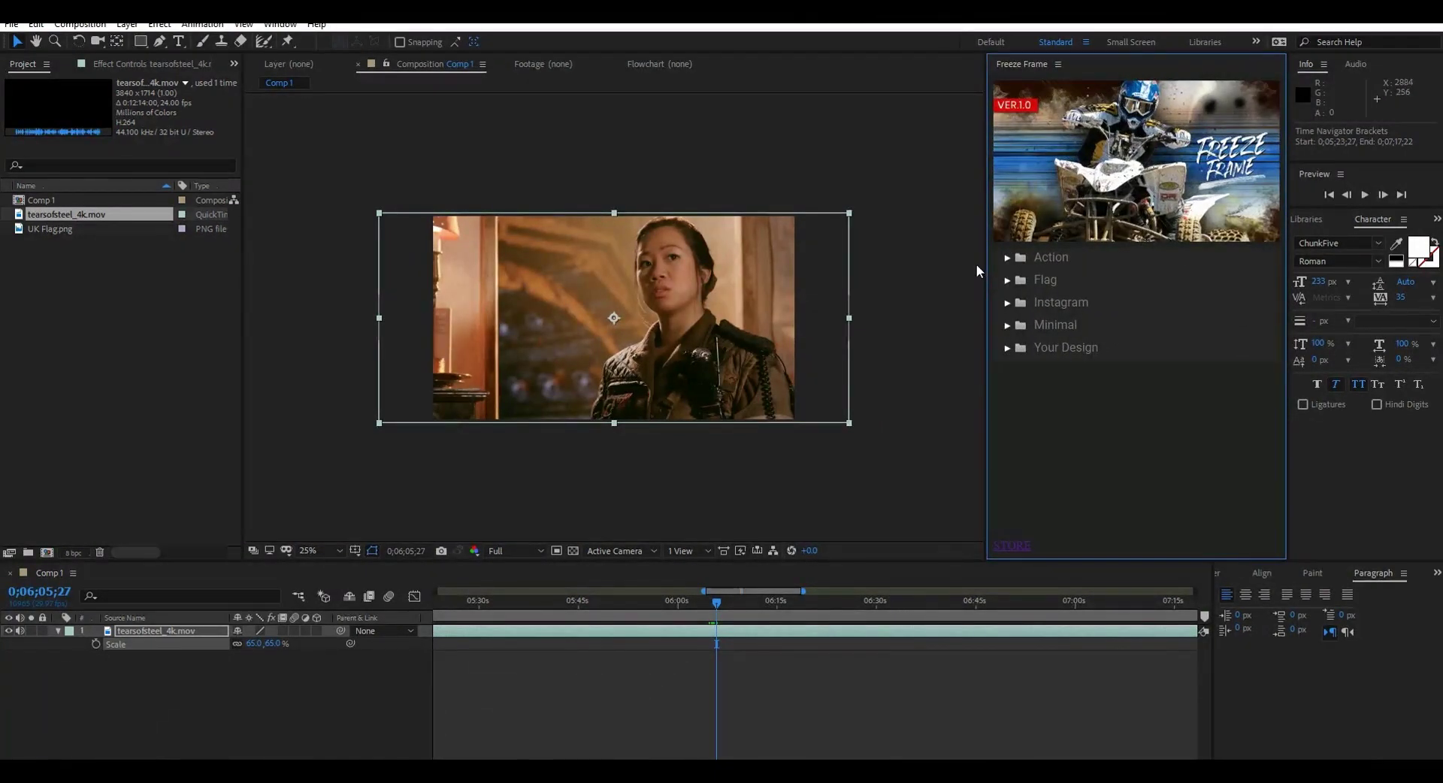
- Expand the Action, Flag and Instagram categories, preview their presets and apply the Flag freeze to the current frame
click(1007, 259)
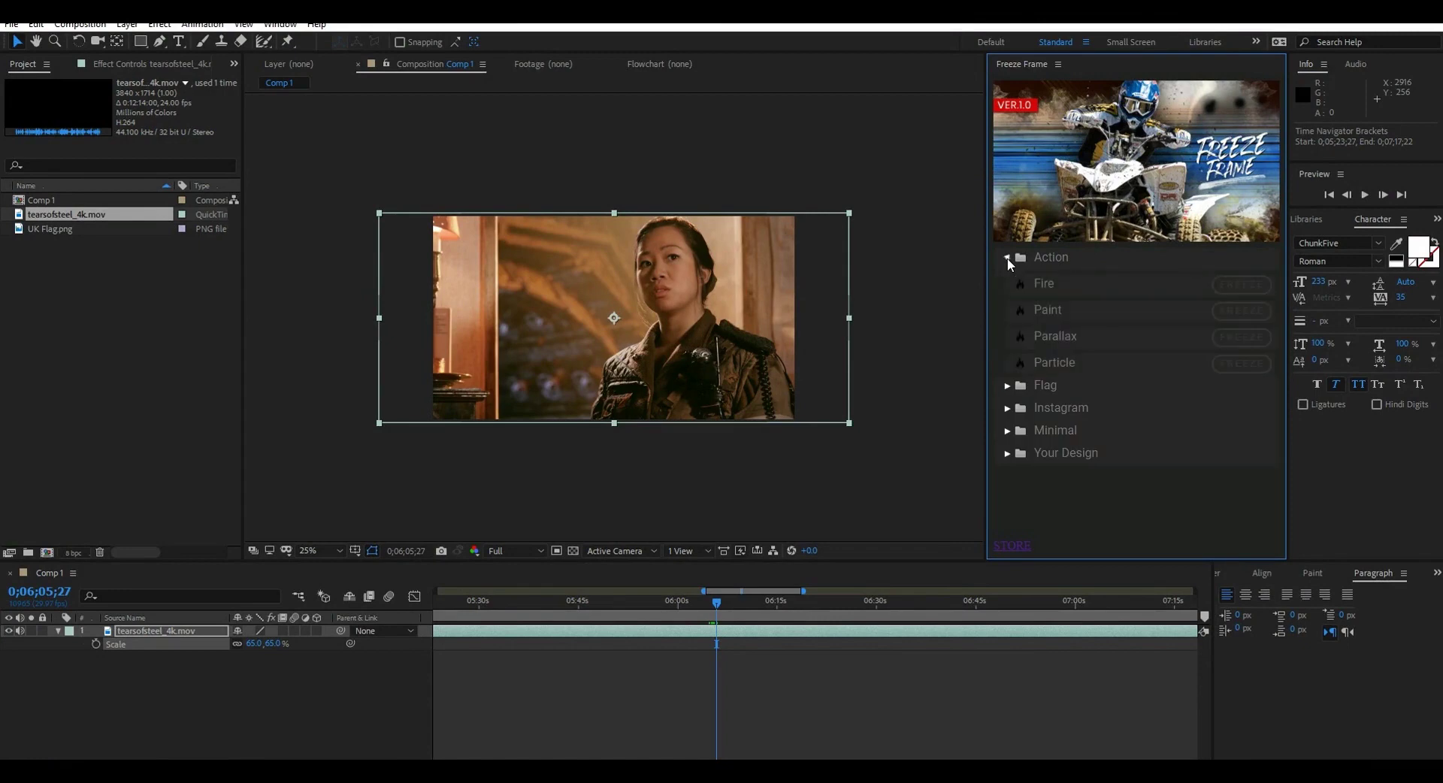
click(1007, 386)
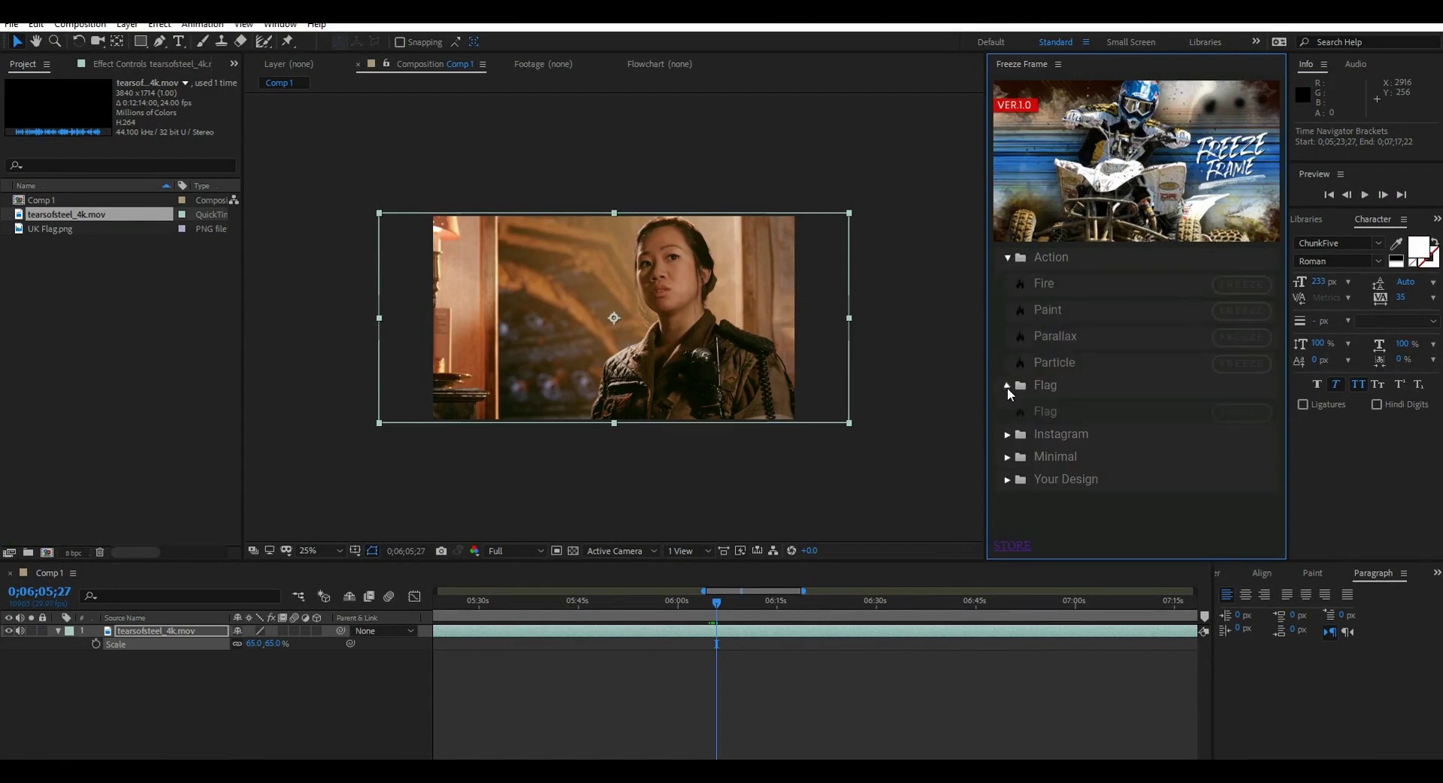
click(1007, 436)
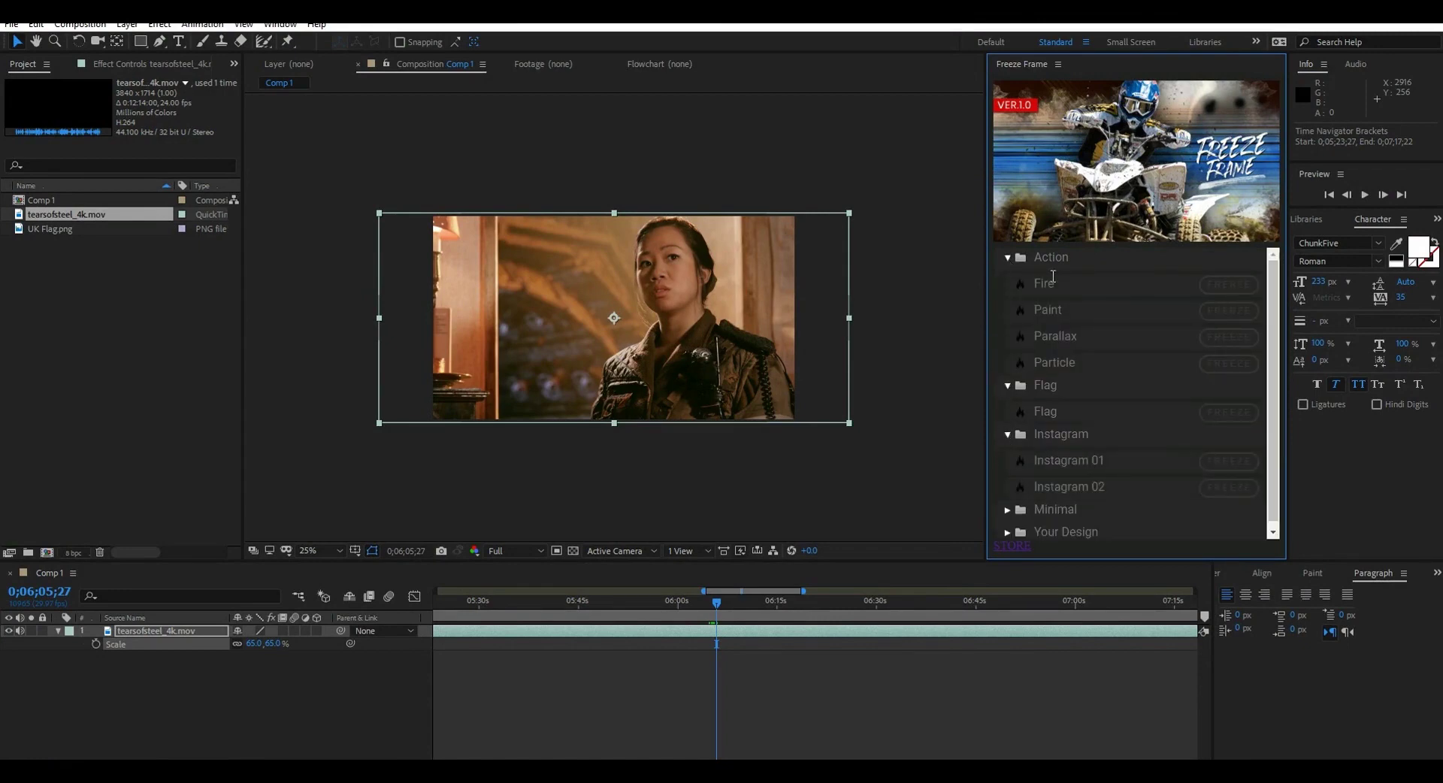
mouse_move(1067, 285)
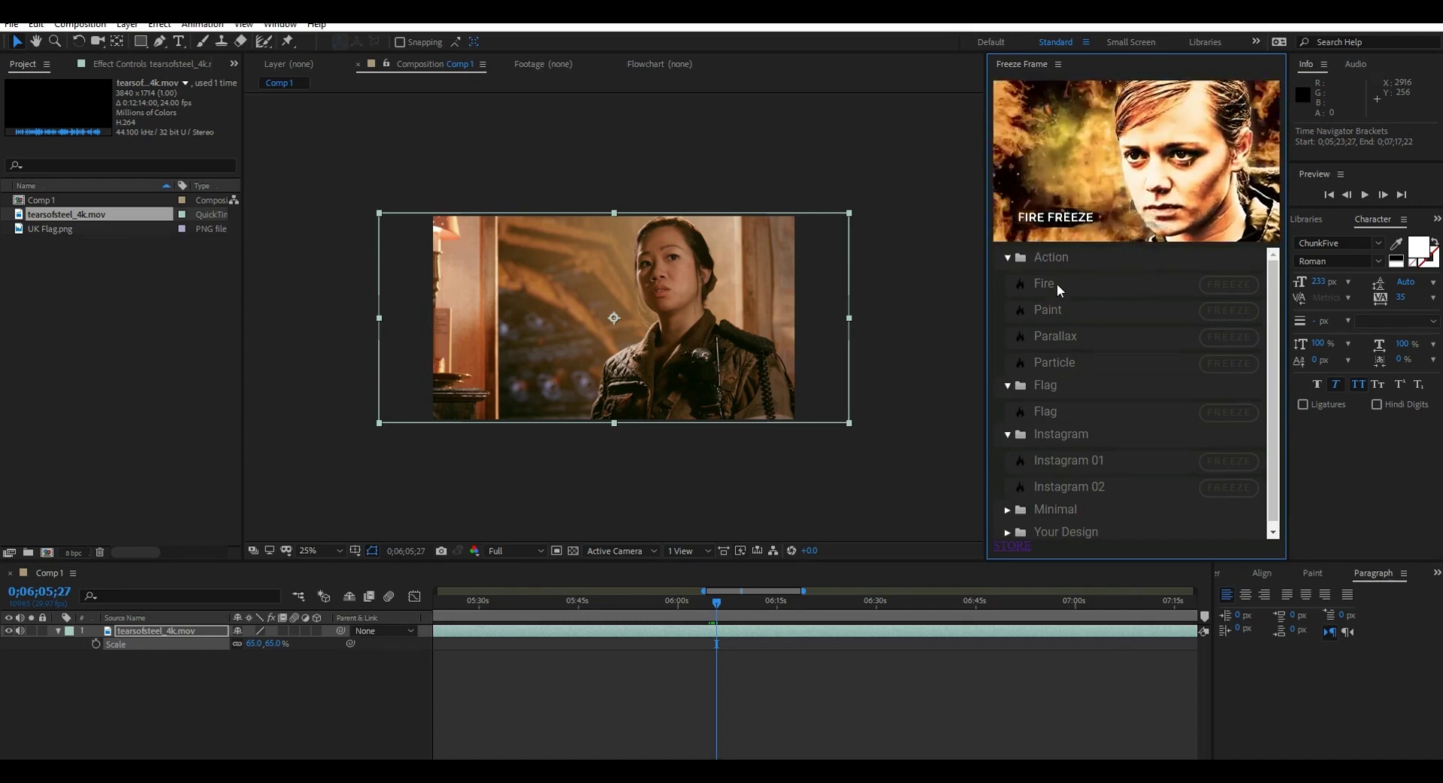
mouse_move(1069, 365)
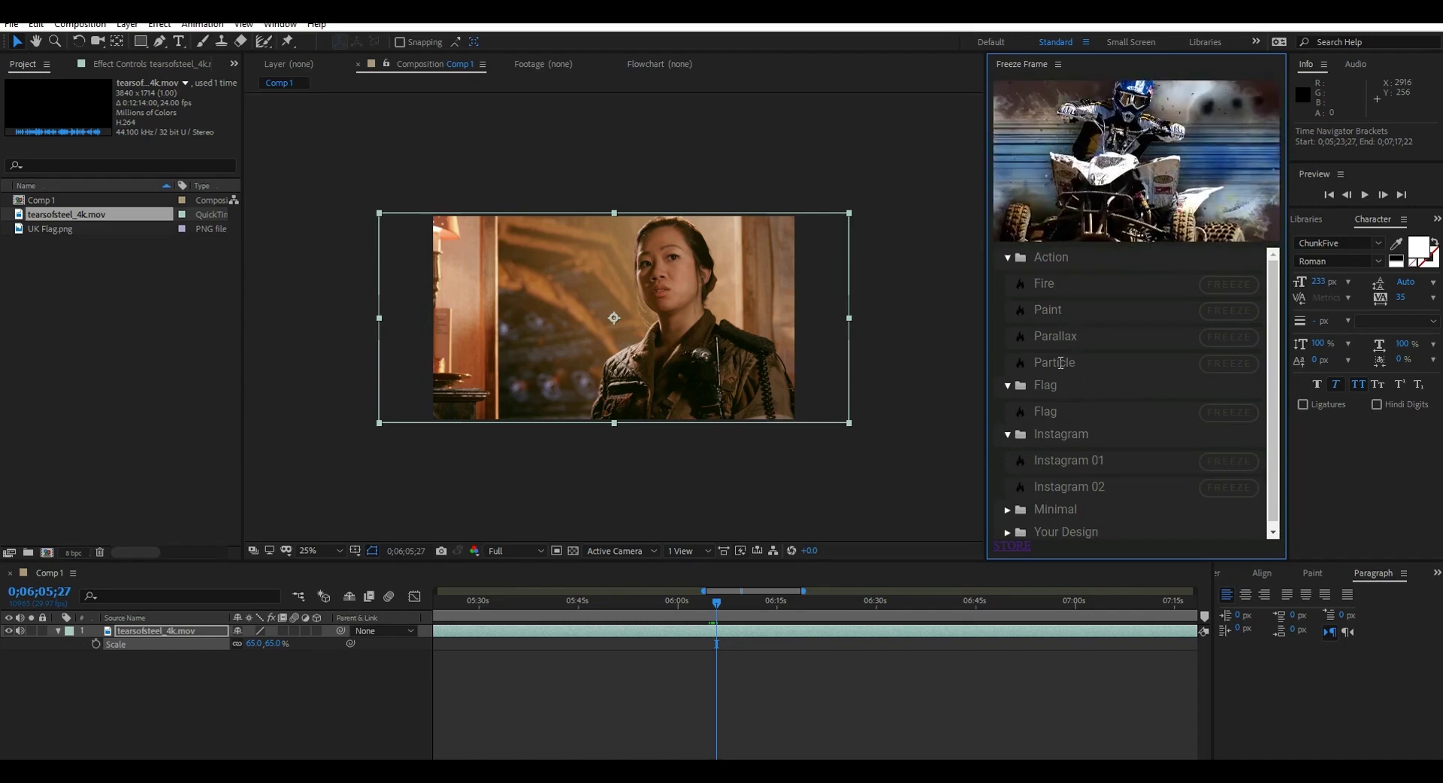
mouse_move(1067, 414)
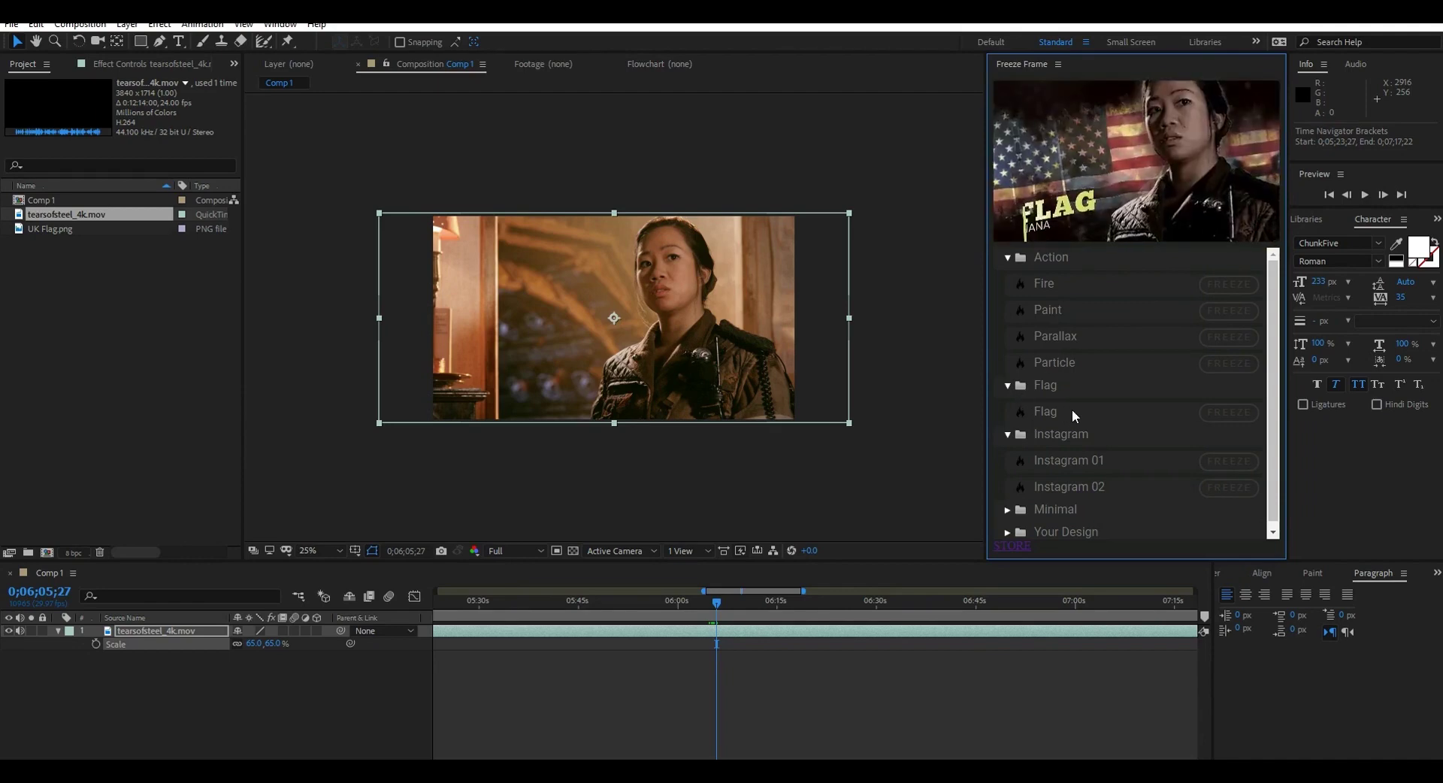
click(1227, 413)
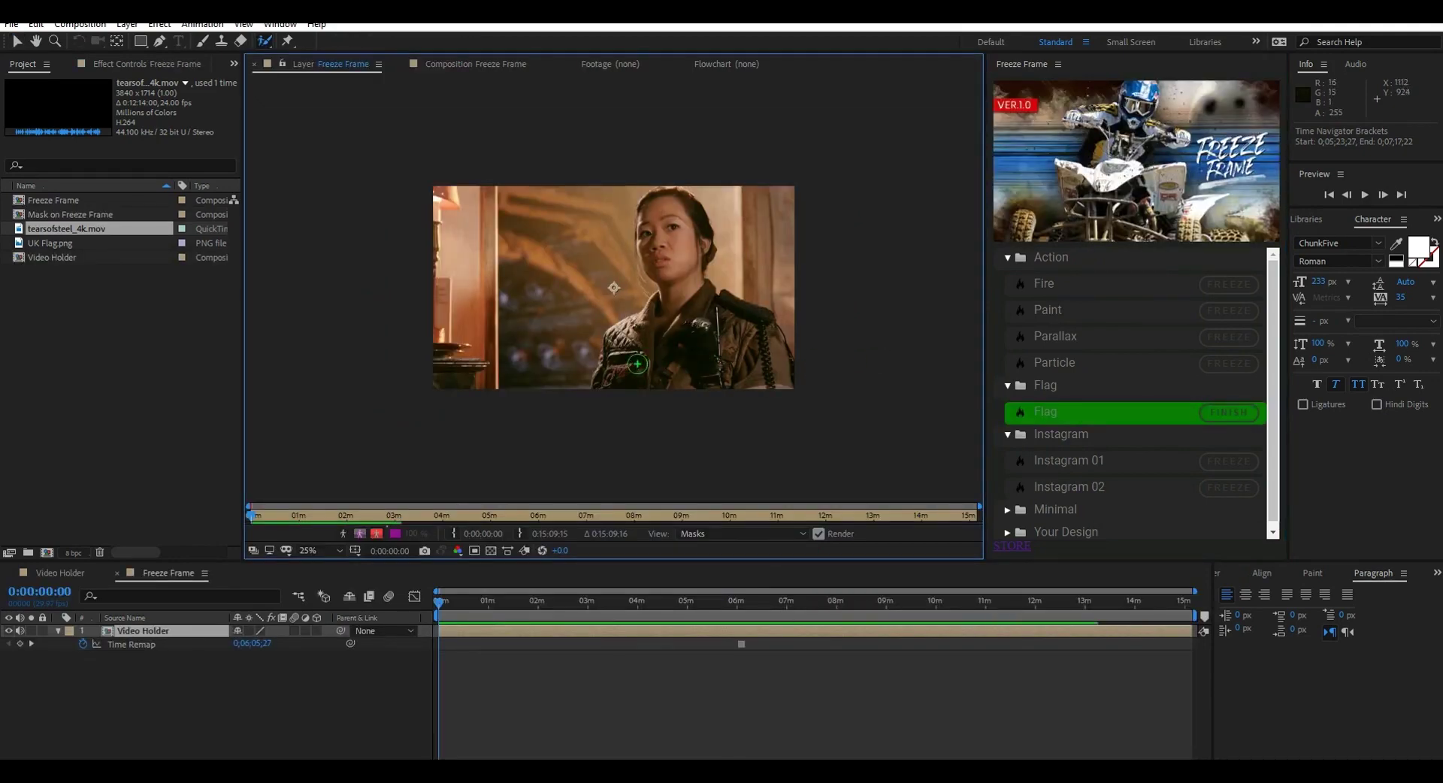
- Select the woman in the frozen frame with the Roto Brush and show the selection with the red alpha overlay
mouse_move(610, 377)
mouse_down()
mouse_move(626, 335)
mouse_move(650, 334)
mouse_move(753, 372)
mouse_move(778, 363)
mouse_move(753, 322)
mouse_move(689, 292)
mouse_move(702, 241)
mouse_move(670, 202)
mouse_move(645, 233)
mouse_move(670, 300)
mouse_move(623, 332)
mouse_move(618, 360)
mouse_move(771, 372)
mouse_up()
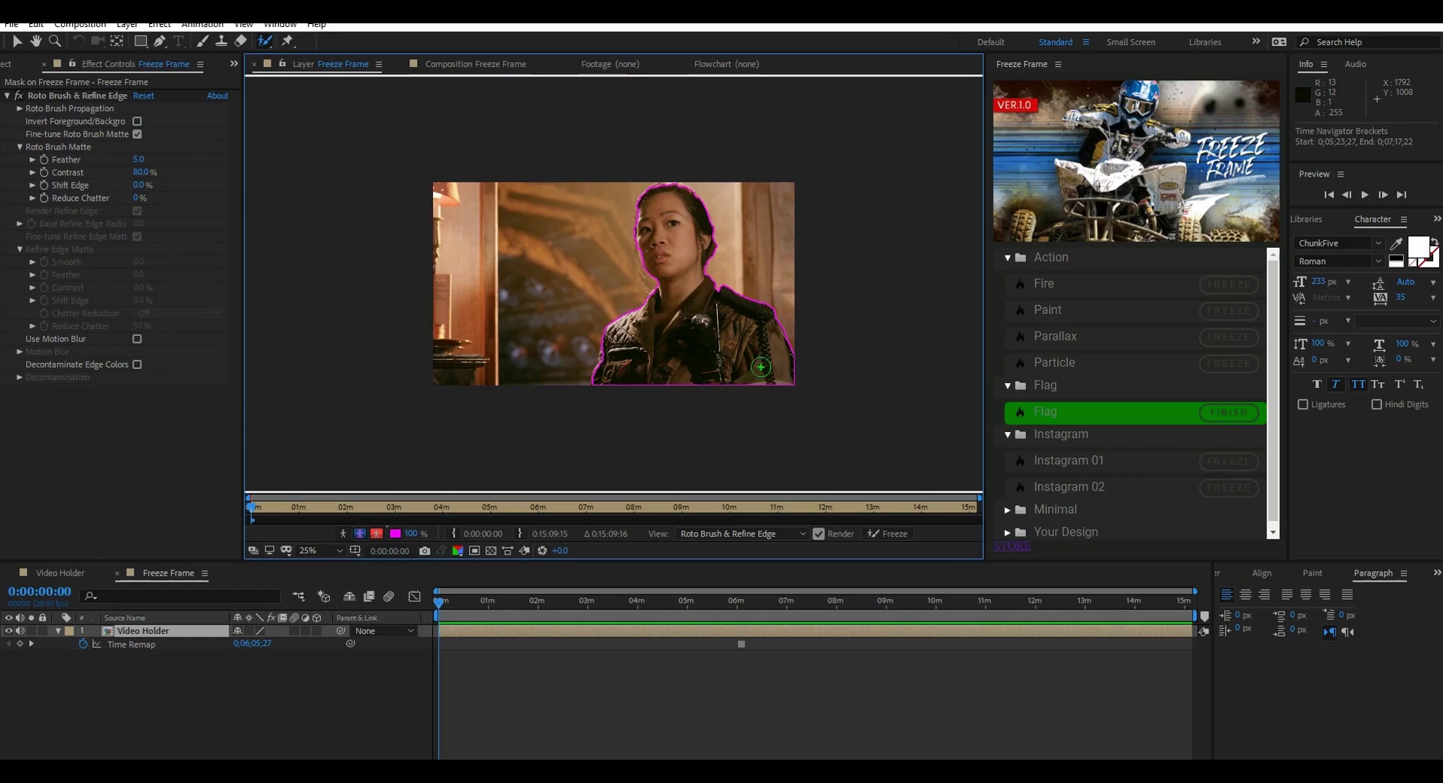
click(376, 534)
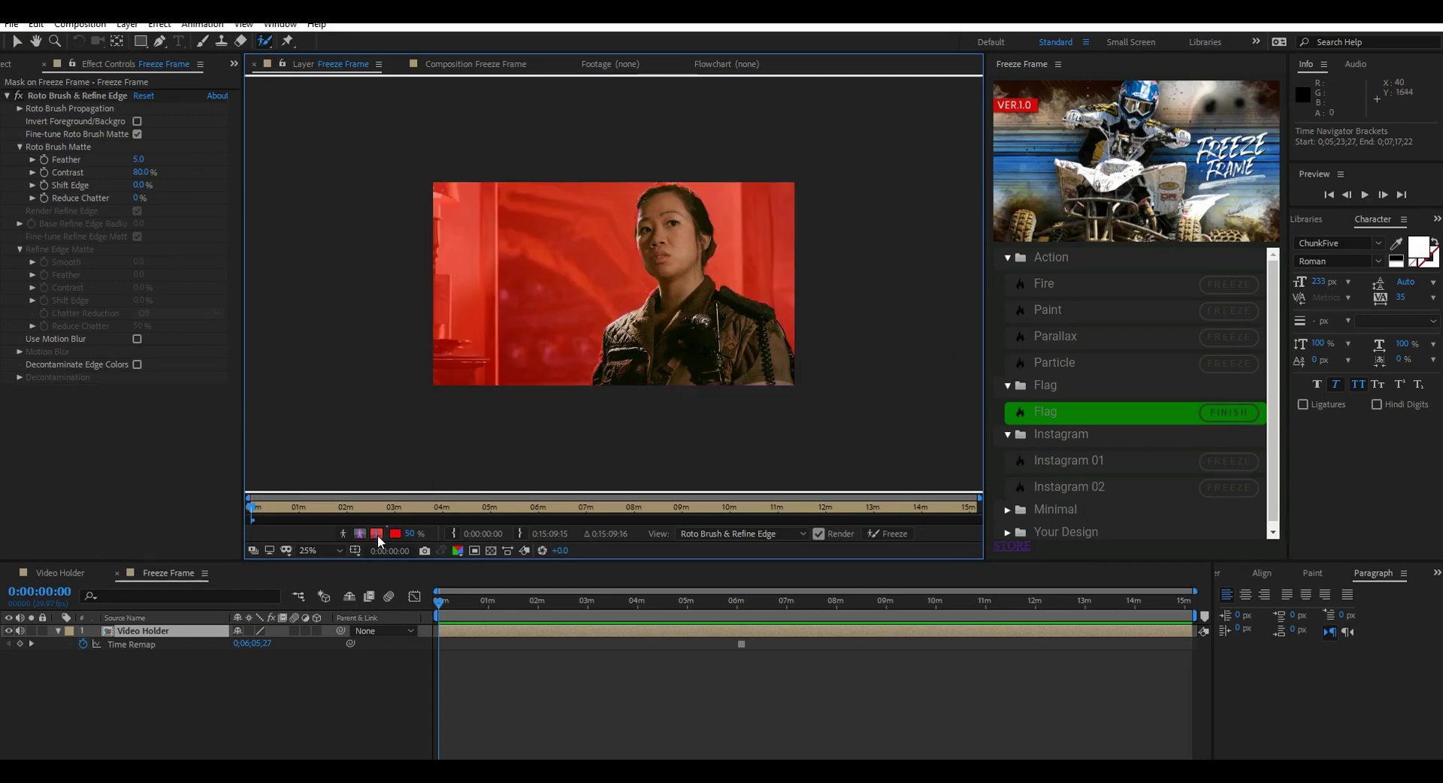
- Try a foreground Roto Brush stroke along the outer edge of the woman's jacket sleeve and undo it
key(period)
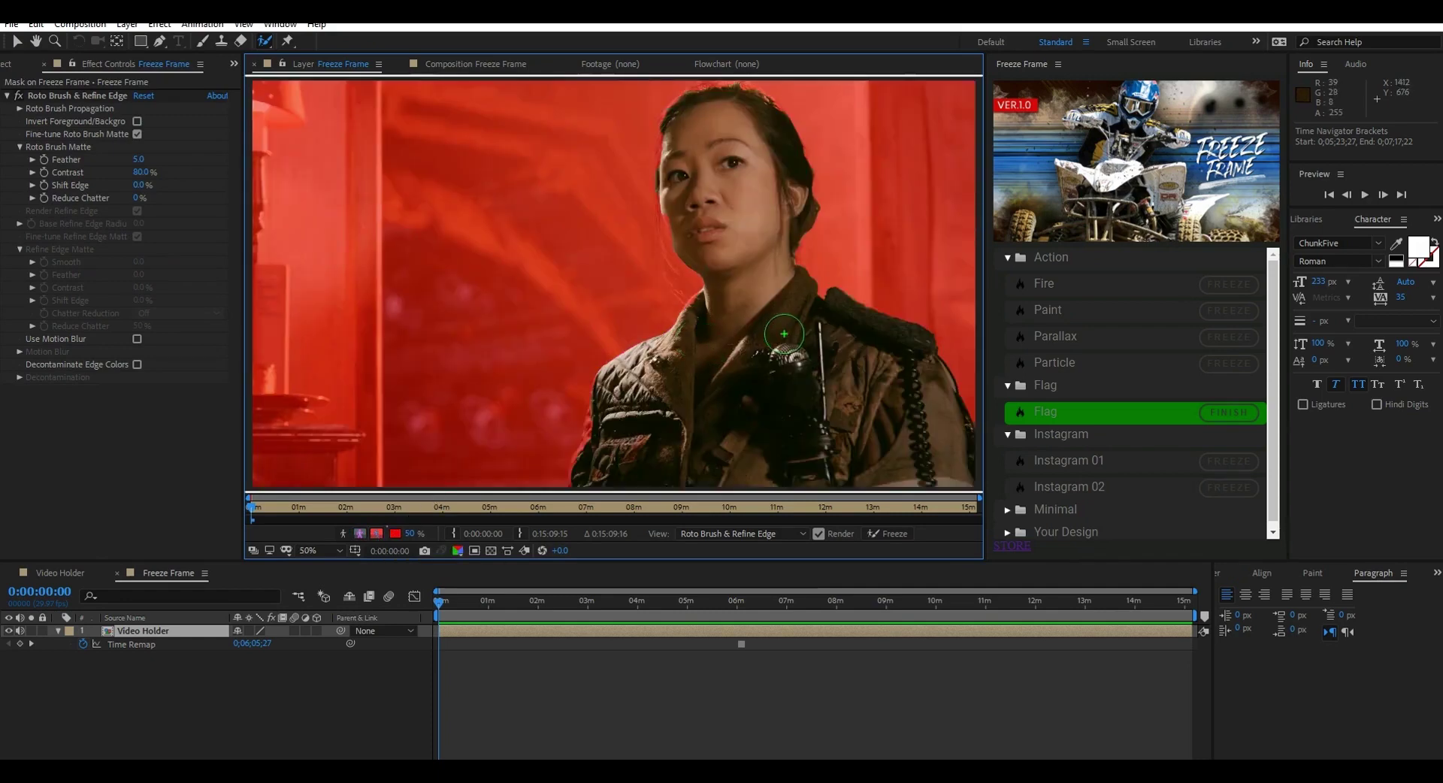
key(h)
mouse_move(703, 242)
mouse_down()
mouse_move(636, 223)
mouse_move(632, 200)
mouse_up()
key(alt+w)
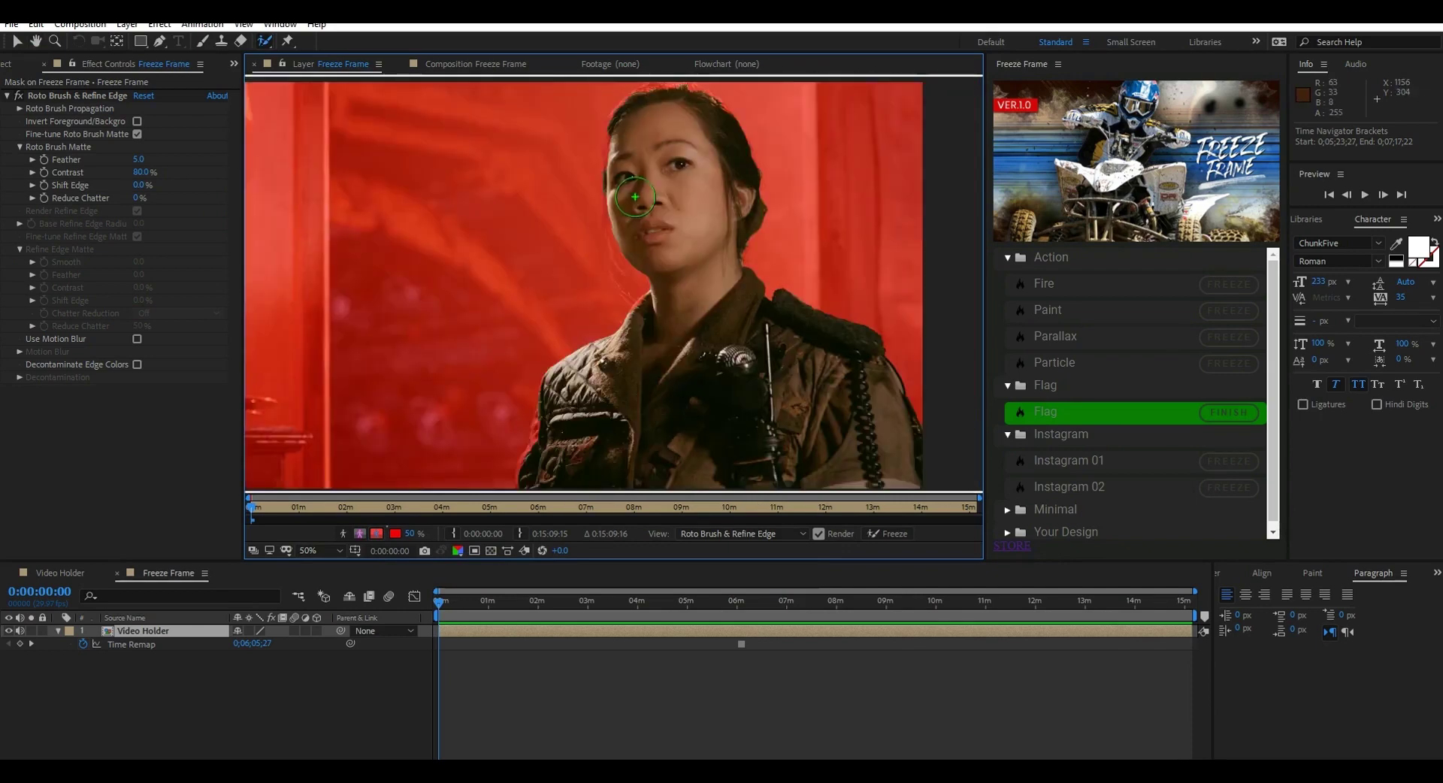
key(alt+w)
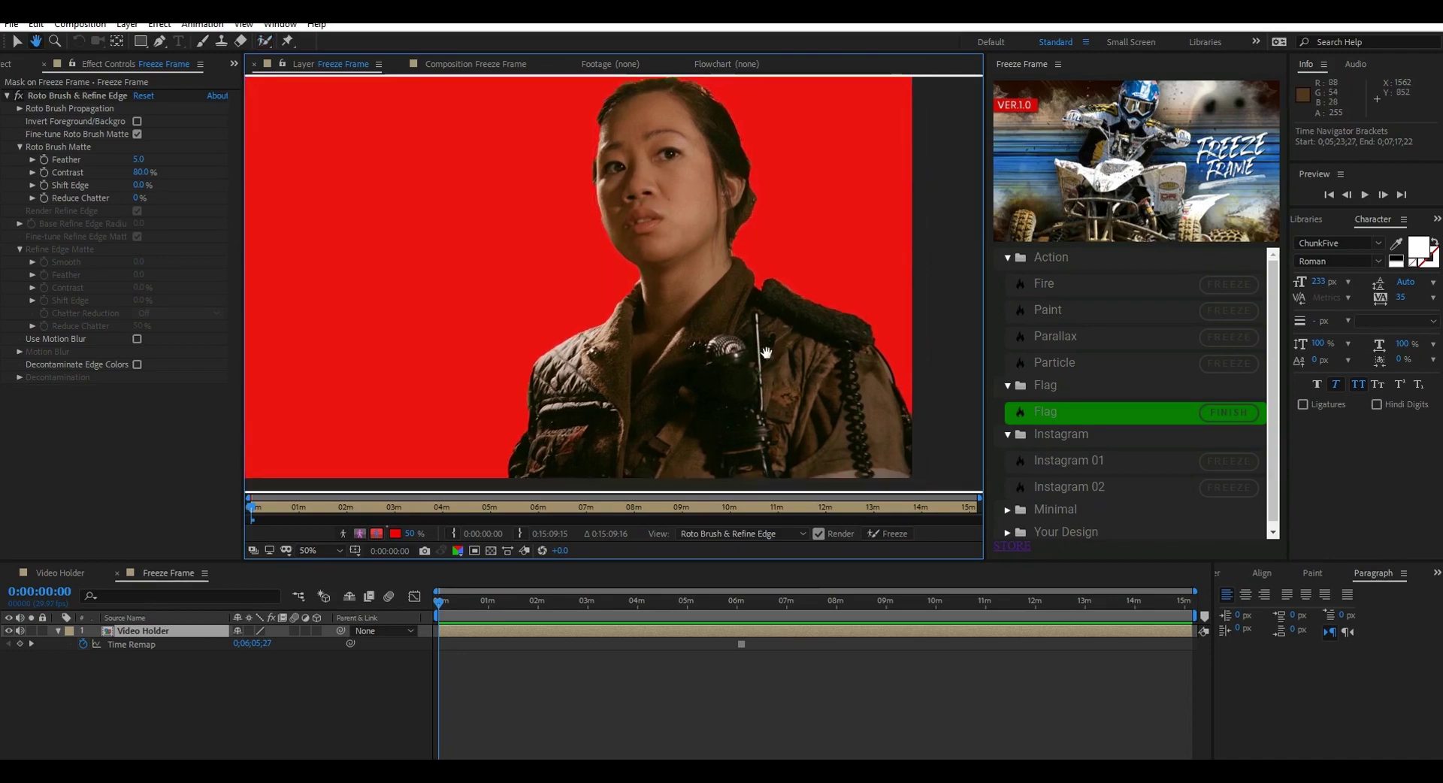
drag(787, 402, 772, 364)
mouse_move(550, 411)
mouse_down()
mouse_move(531, 420)
mouse_move(536, 394)
mouse_move(531, 406)
mouse_up()
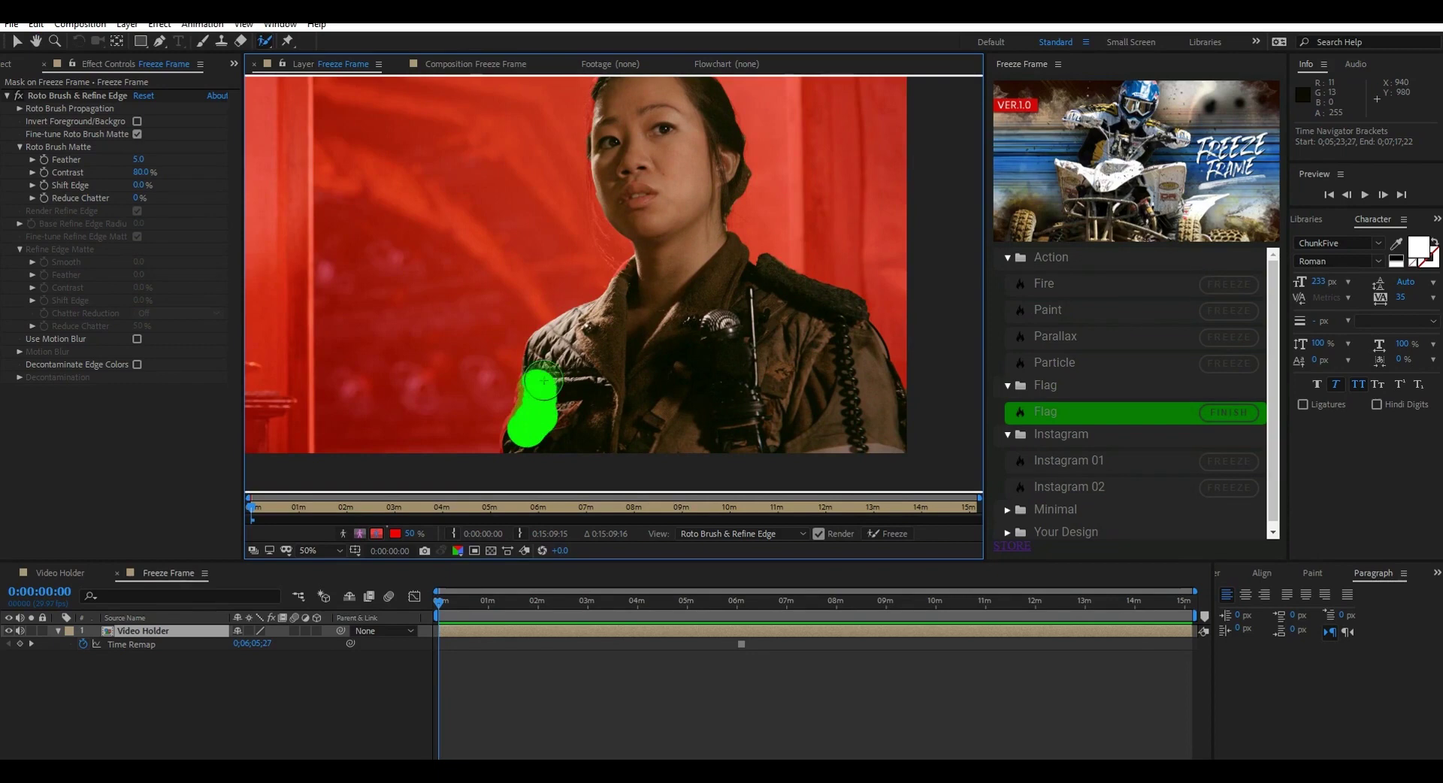
key(ctrl+z)
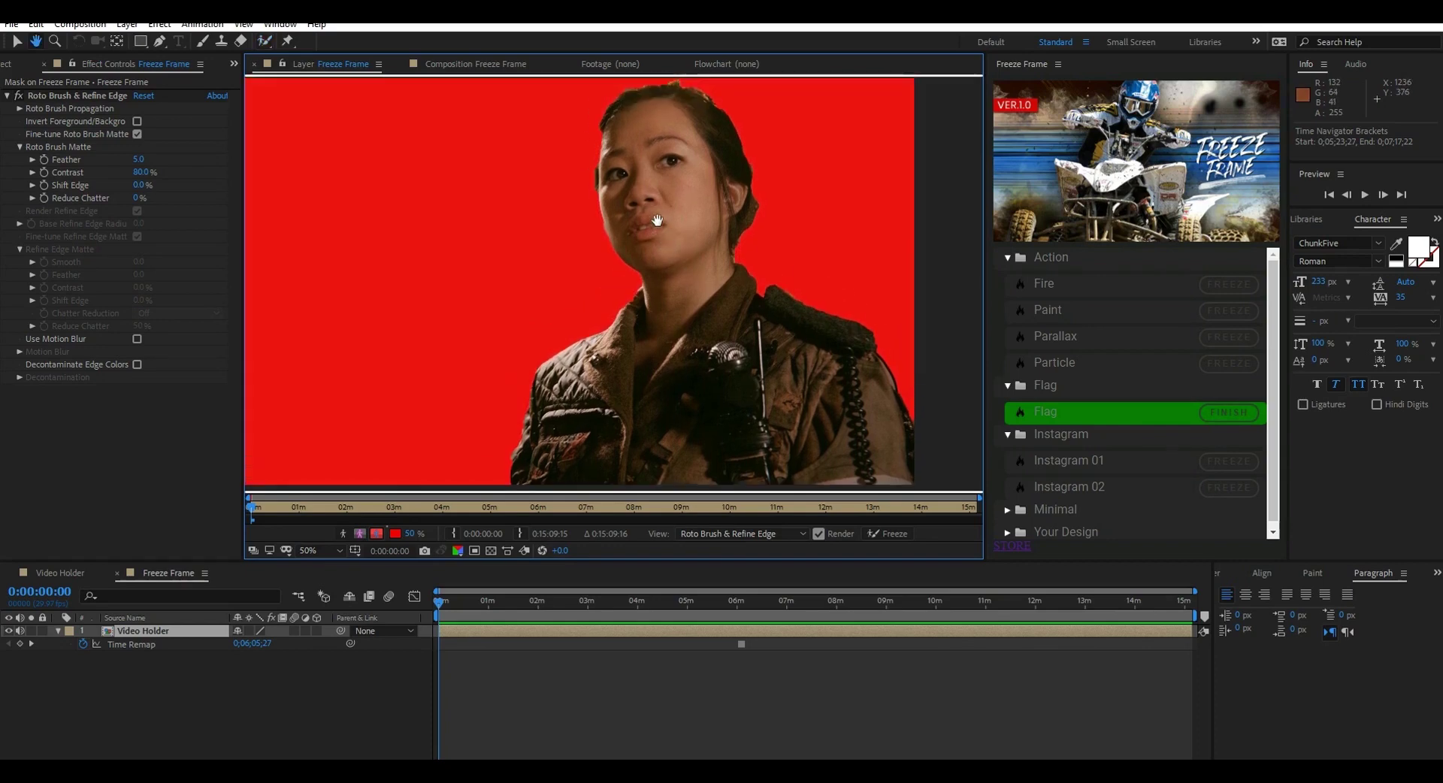
- Set the Roto Brush Matte's Feather to 10
drag(603, 167, 608, 126)
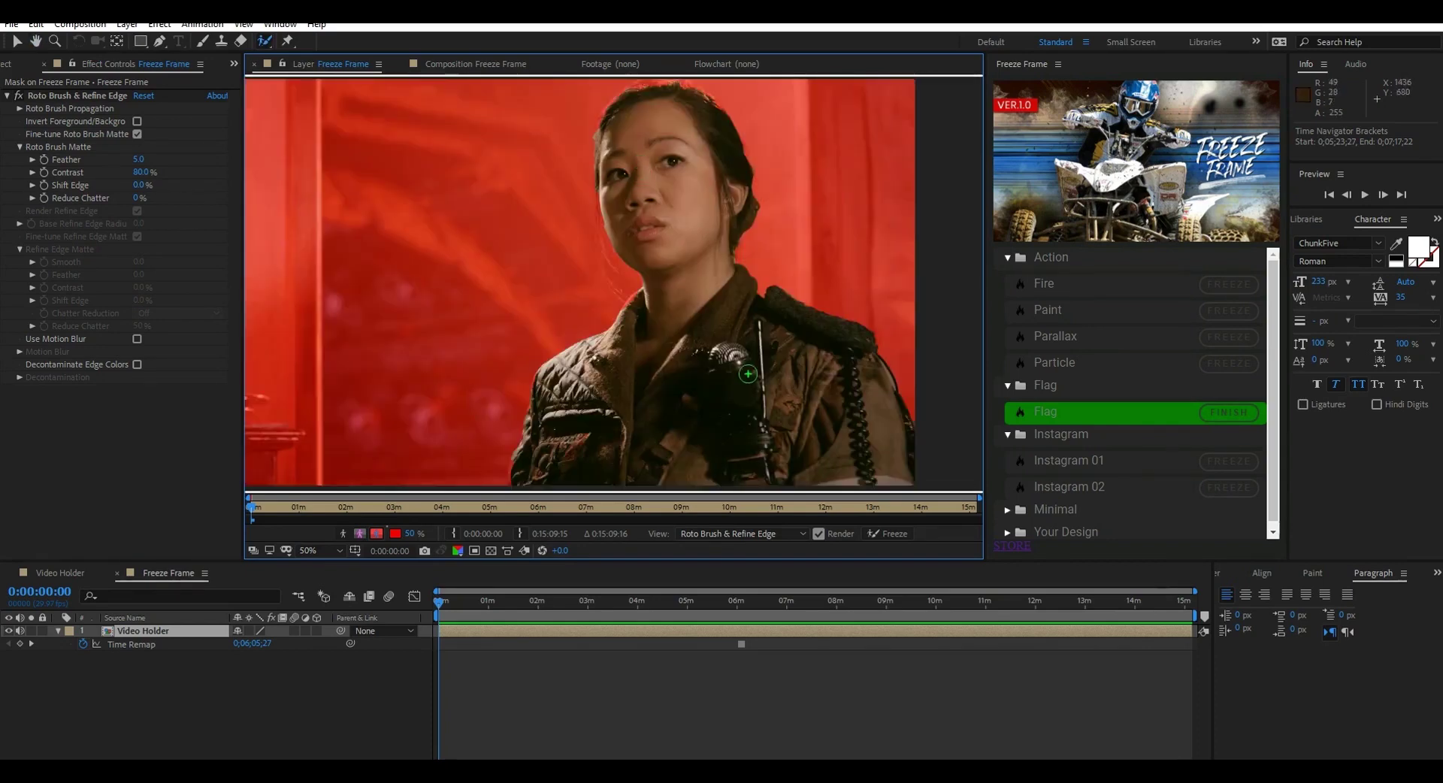
mouse_move(776, 416)
mouse_down()
mouse_move(754, 383)
mouse_move(765, 397)
mouse_up()
click(139, 160)
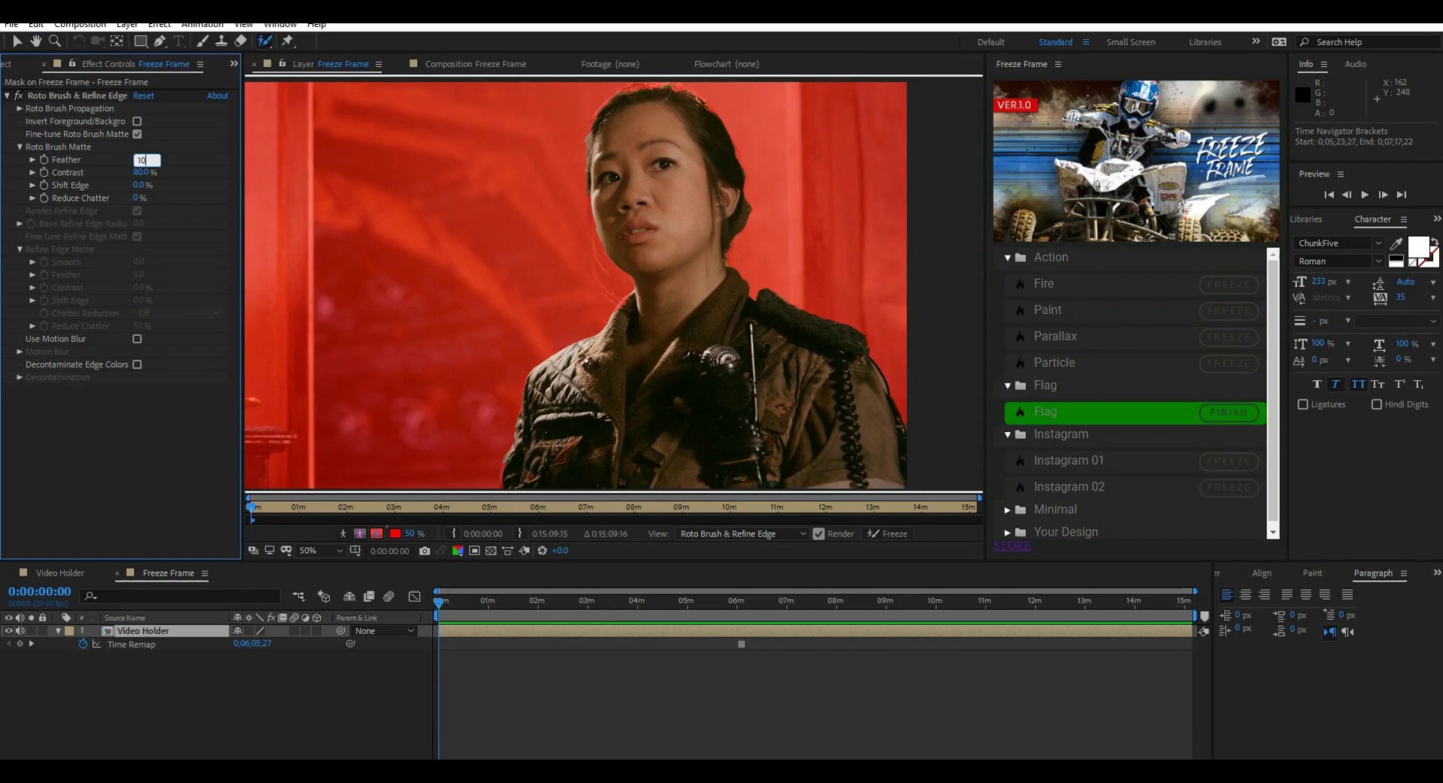
key(Return)
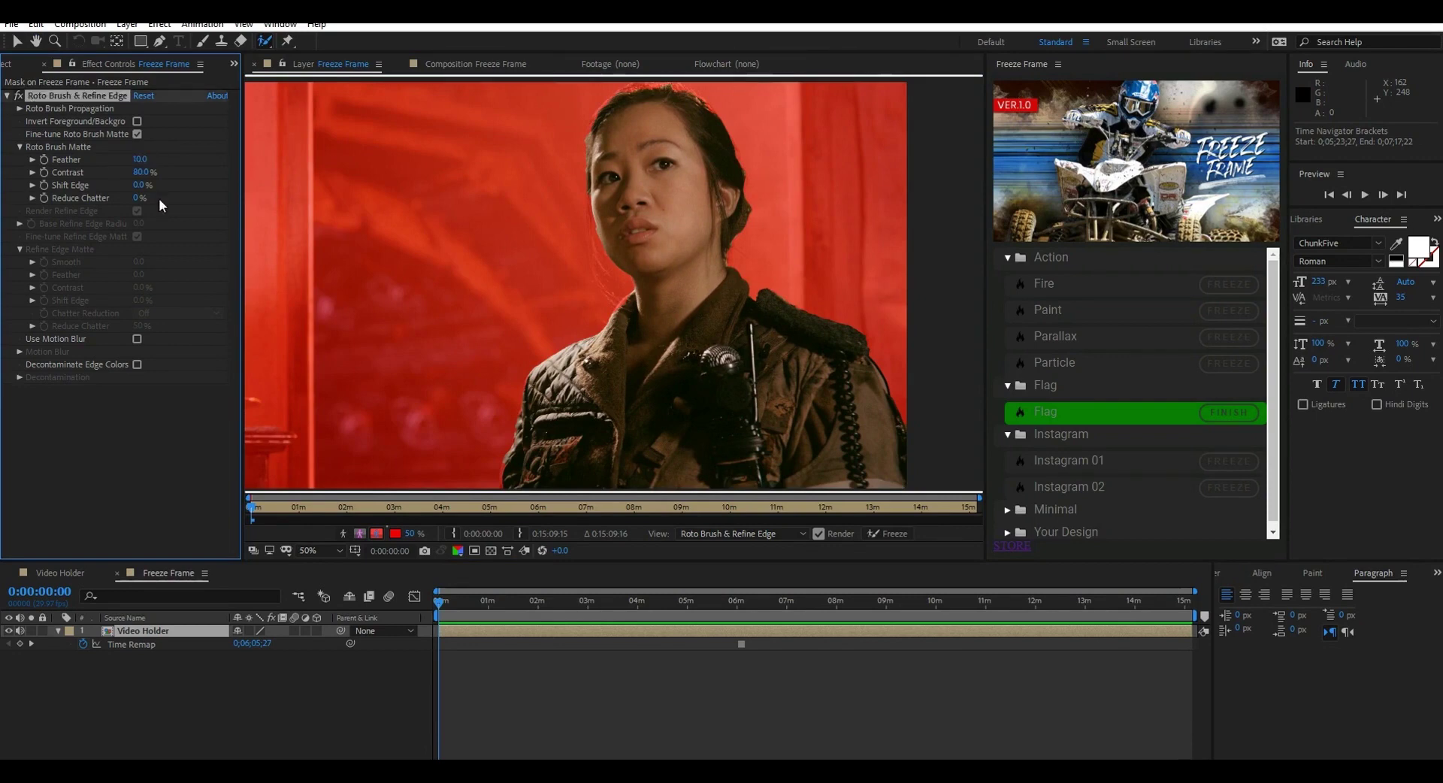
- Paint around the woman's hair from neck to neck with the Refine Edge Tool and restore the red alpha overlay
click(266, 45)
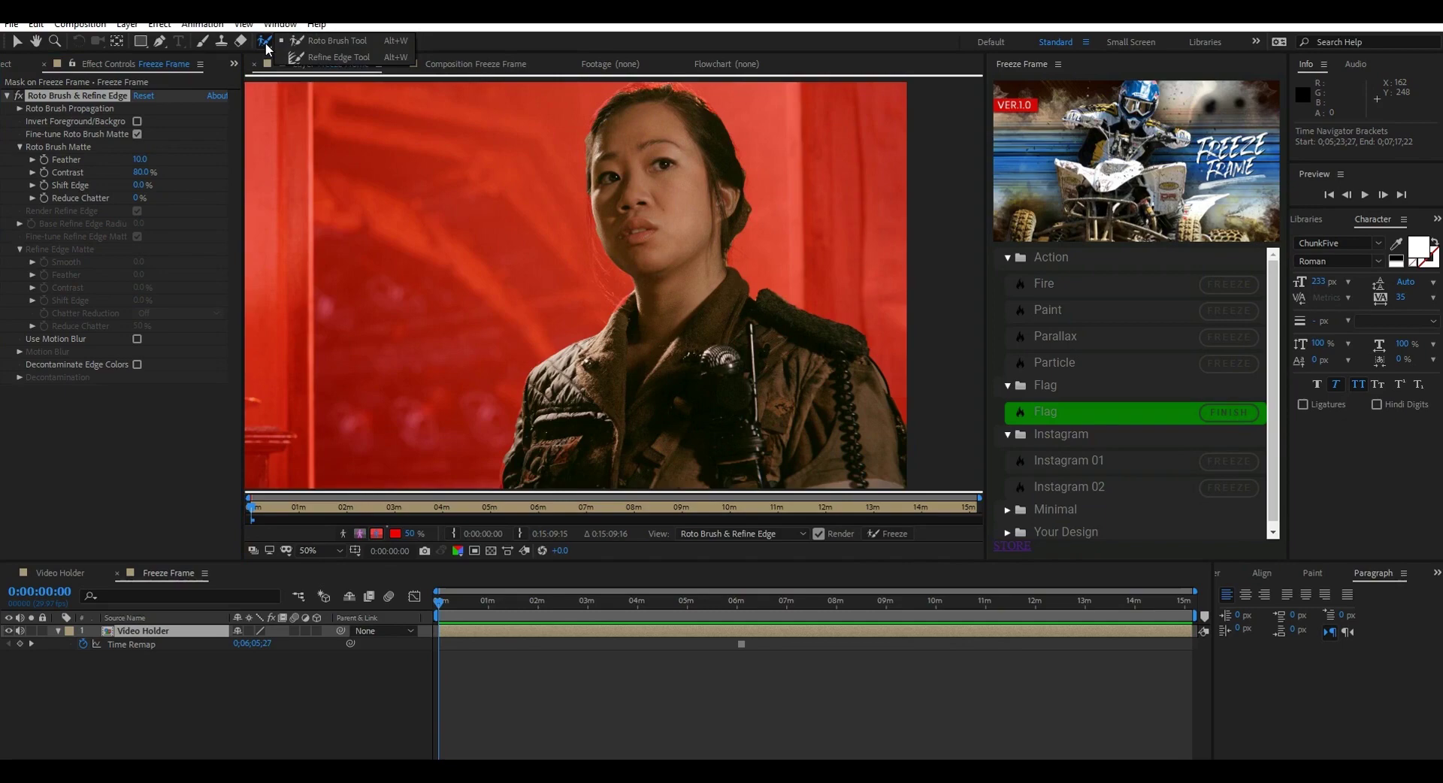
click(311, 58)
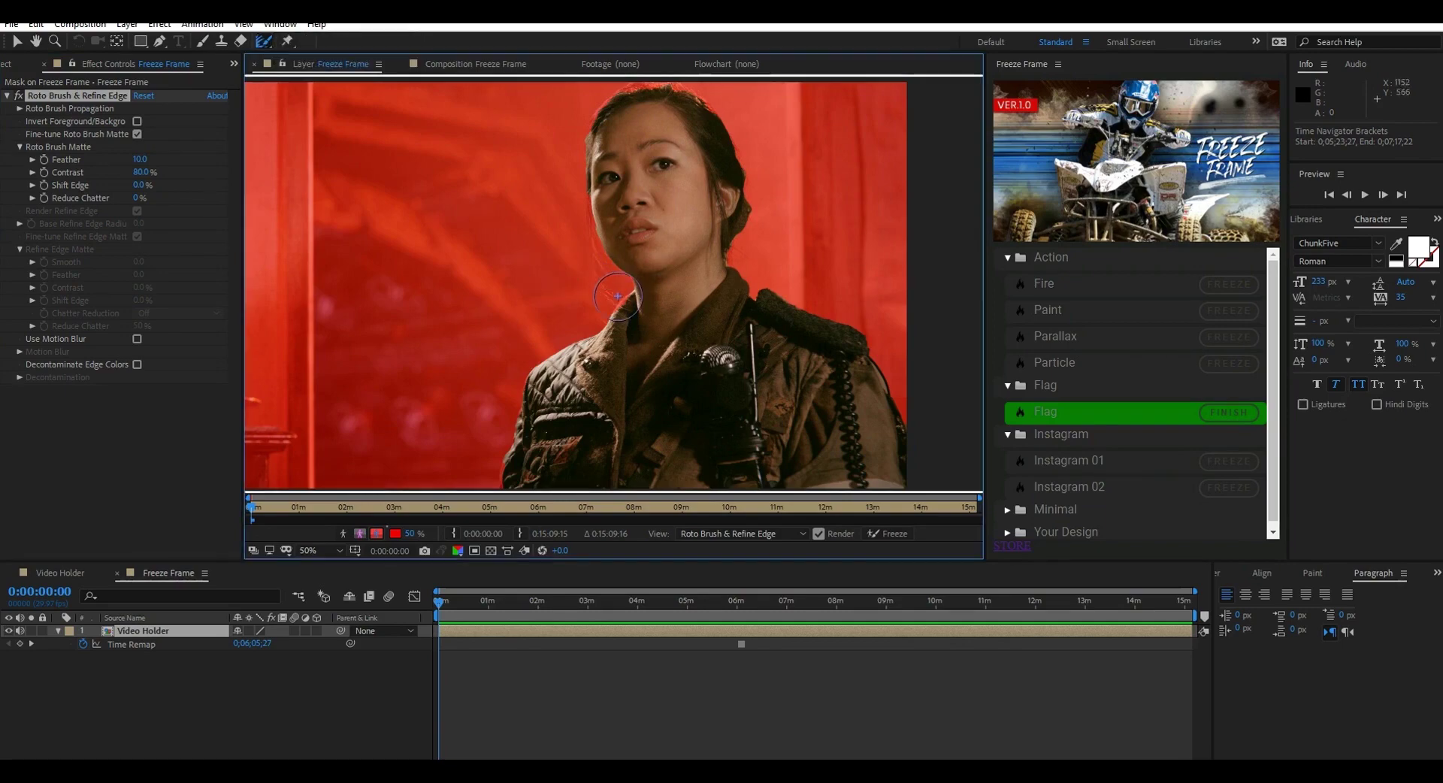
mouse_move(608, 300)
mouse_down()
mouse_move(581, 246)
mouse_move(563, 133)
mouse_move(590, 102)
mouse_move(644, 88)
mouse_move(699, 84)
mouse_move(735, 113)
mouse_move(760, 203)
mouse_move(747, 271)
mouse_up()
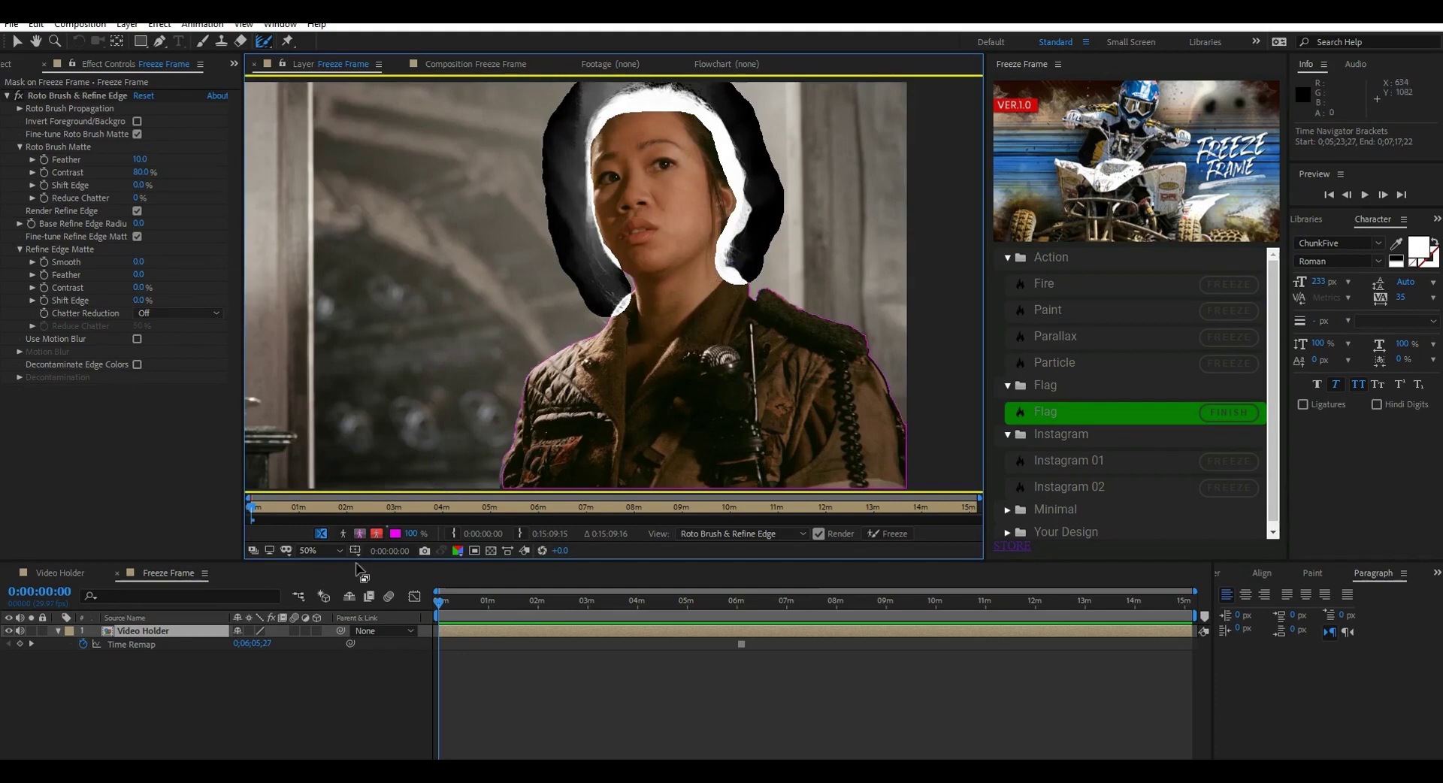
click(377, 534)
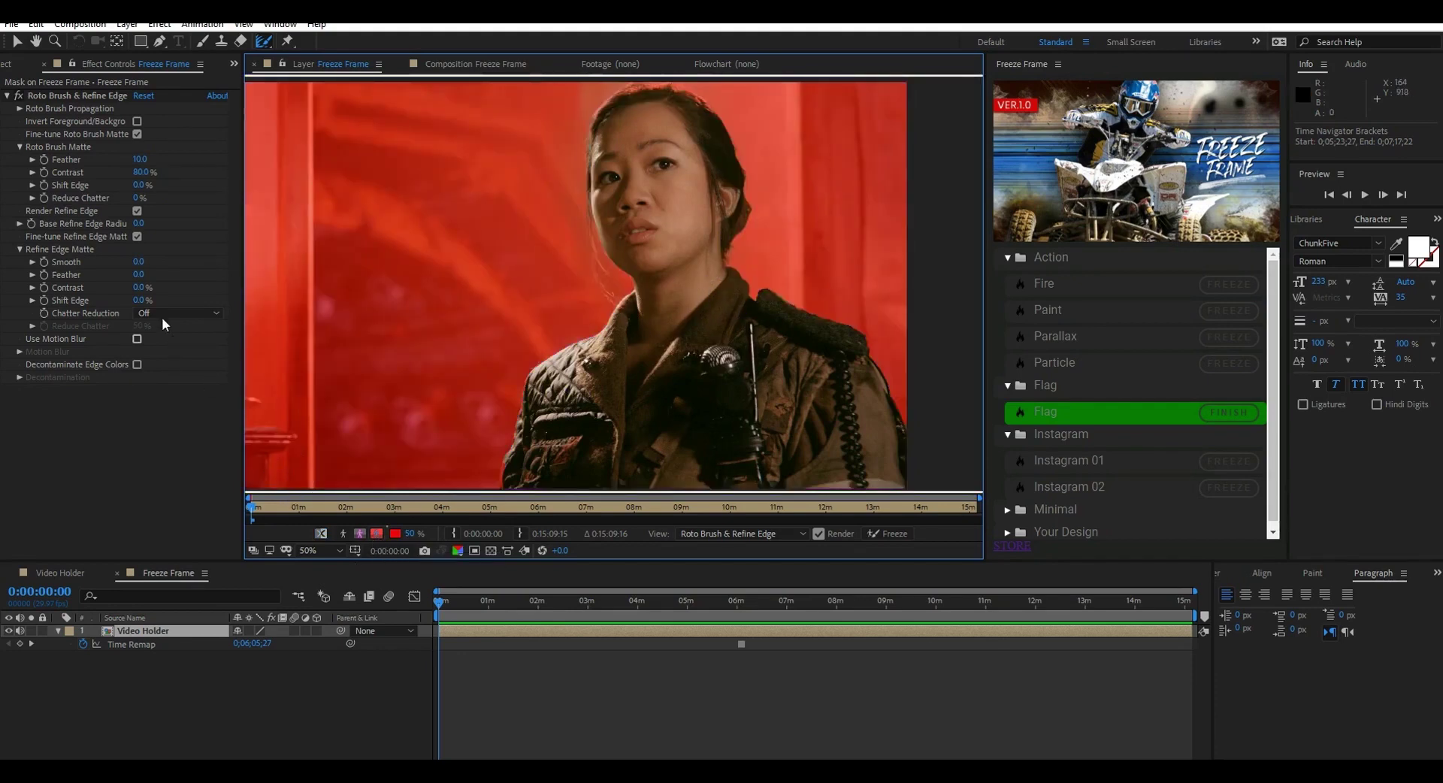
- Set the Refine Edge Matte's Smooth to 5 and finish the Flag freeze
click(140, 262)
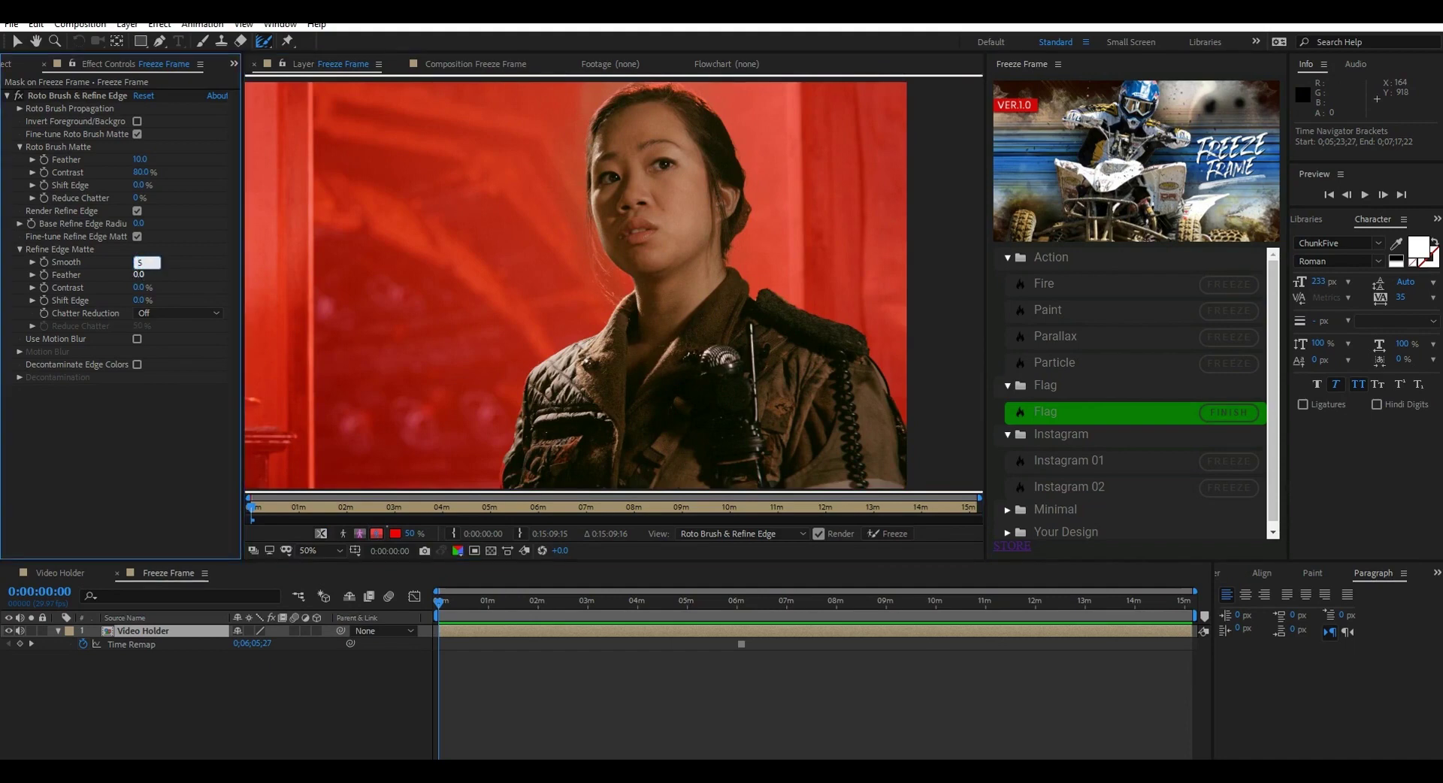
key(Return)
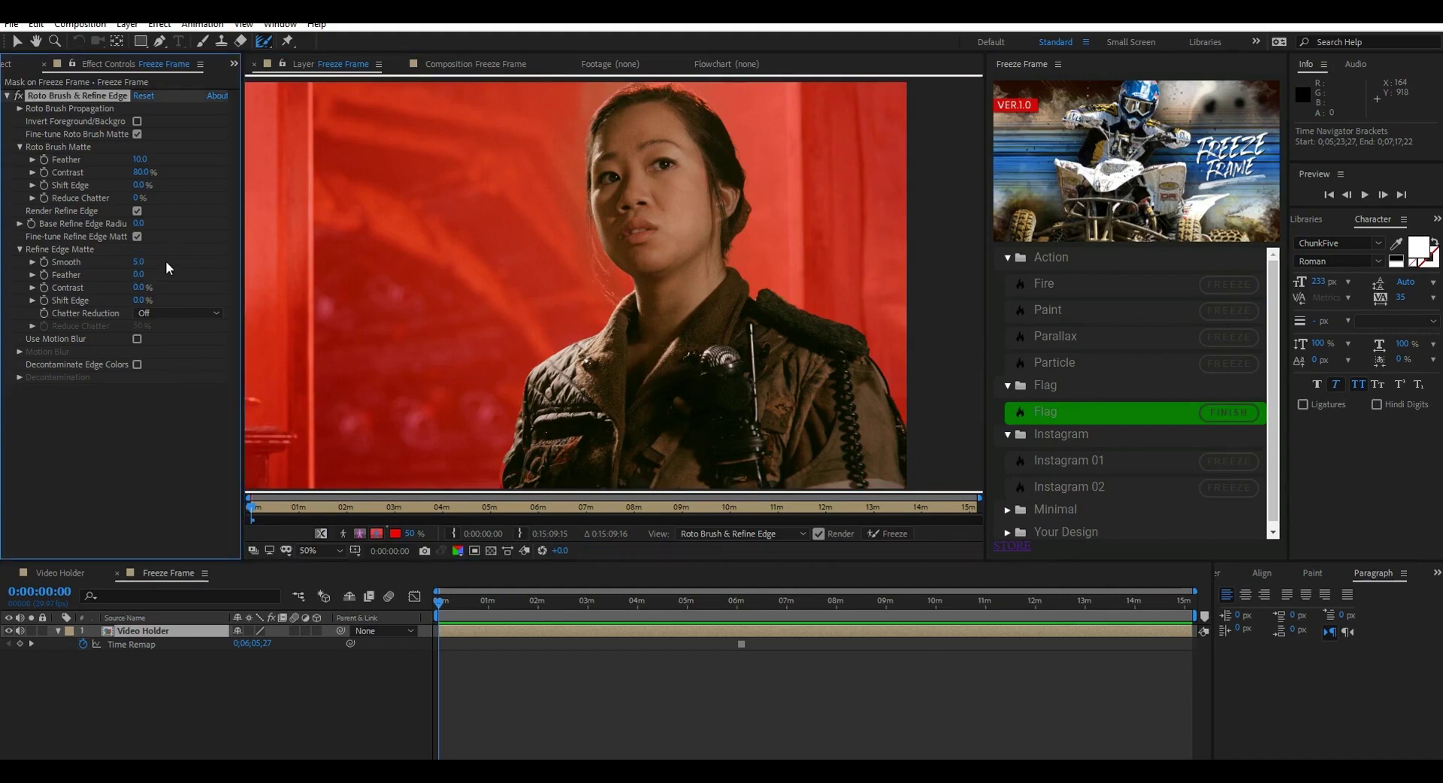
click(1228, 412)
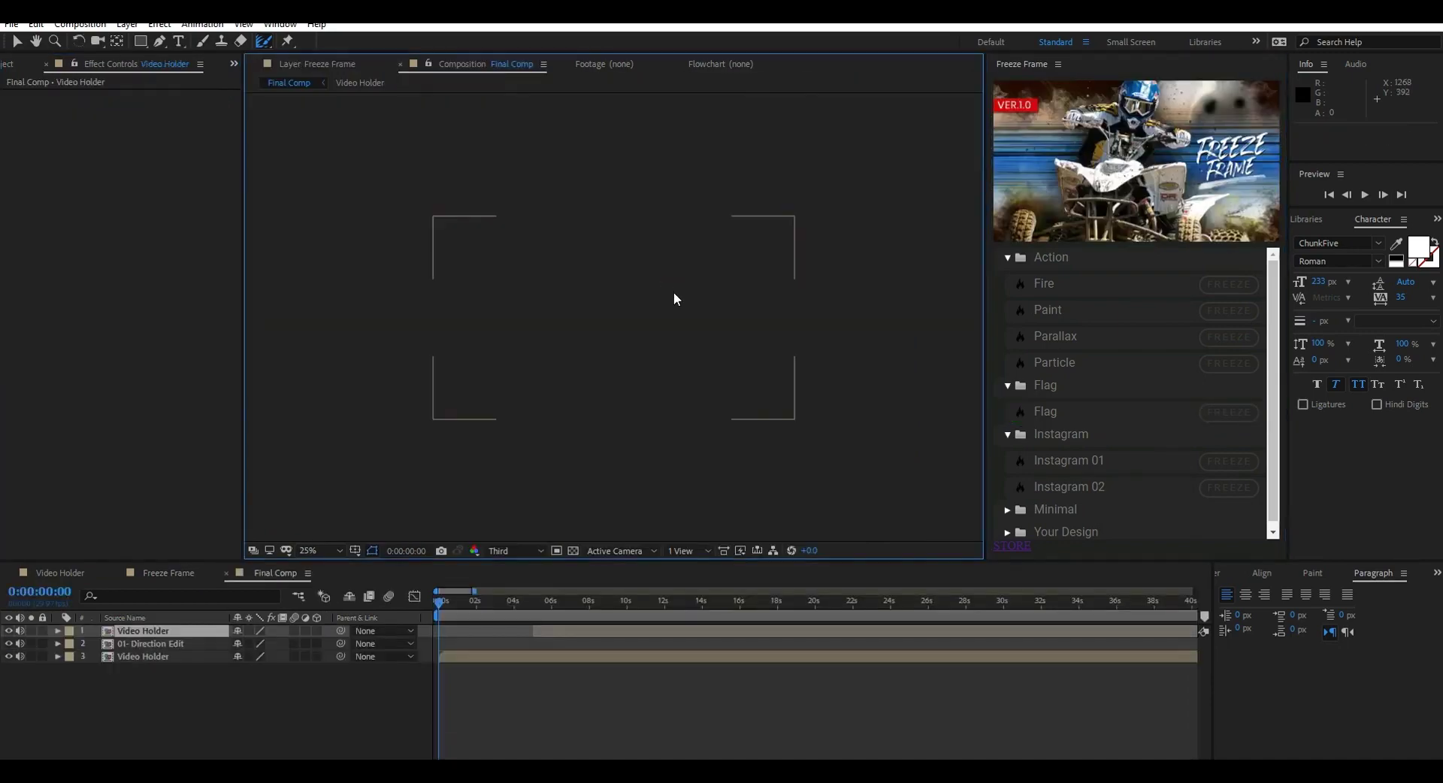
- Move the current time in Final Comp to the frozen section at 0;06;05;24, with the Selection Tool active
scroll(895, 702, down, 10)
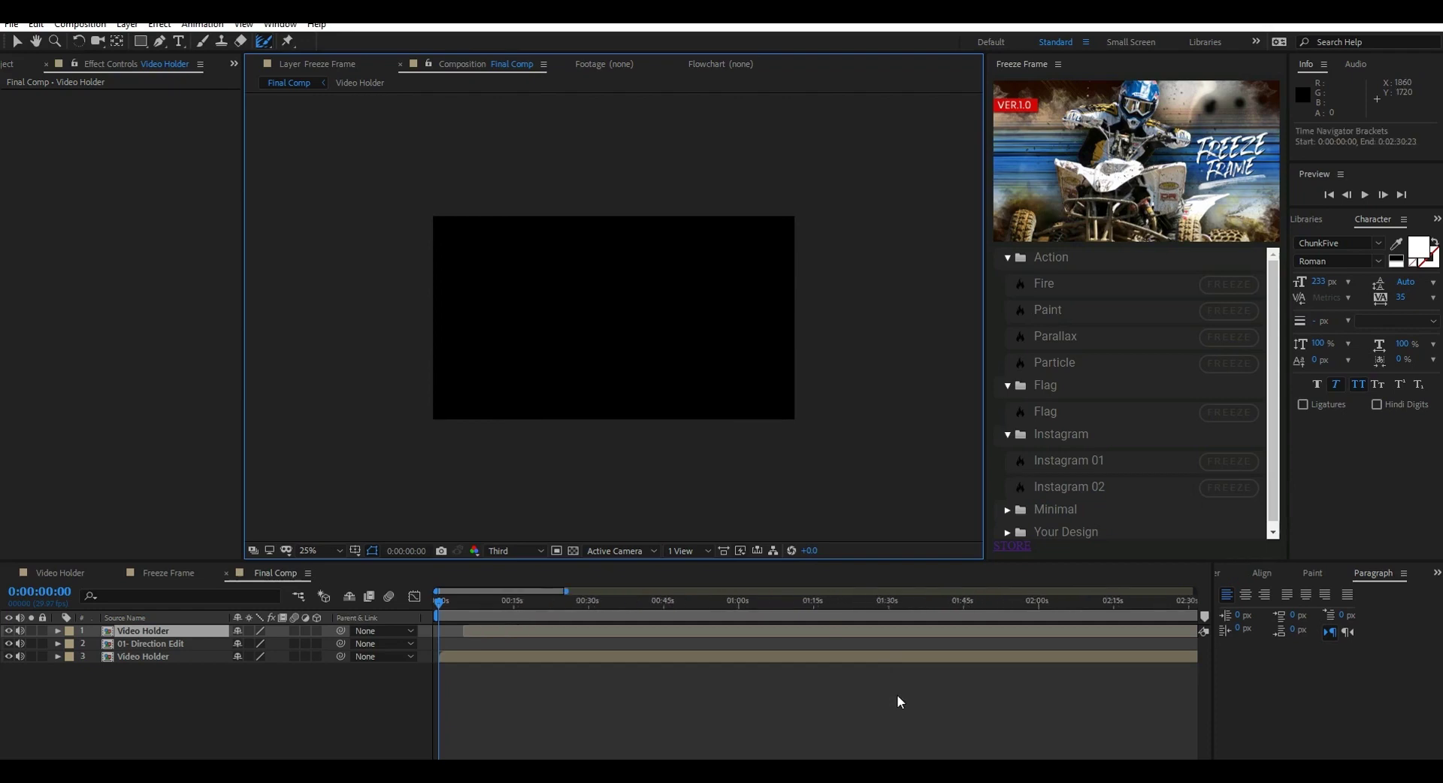
click(808, 603)
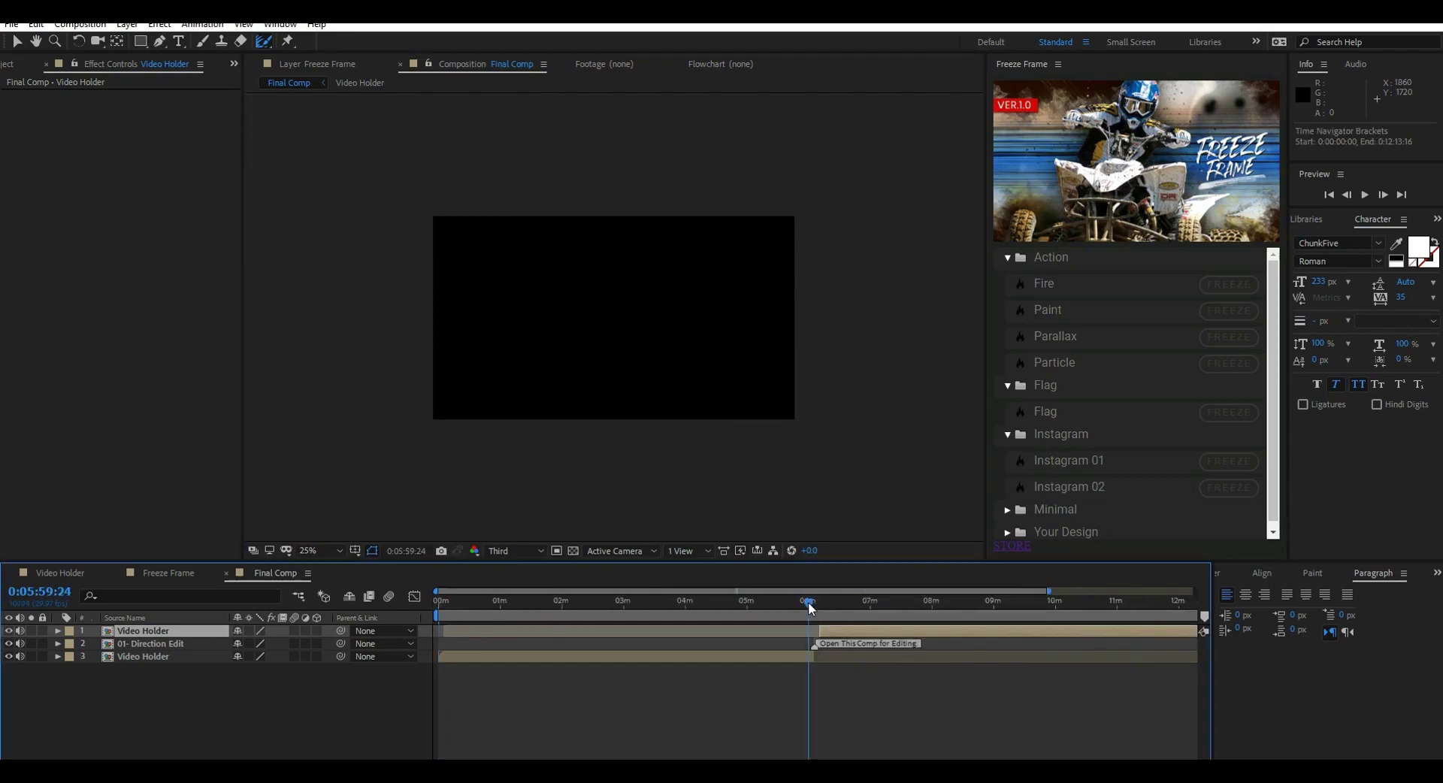
click(15, 41)
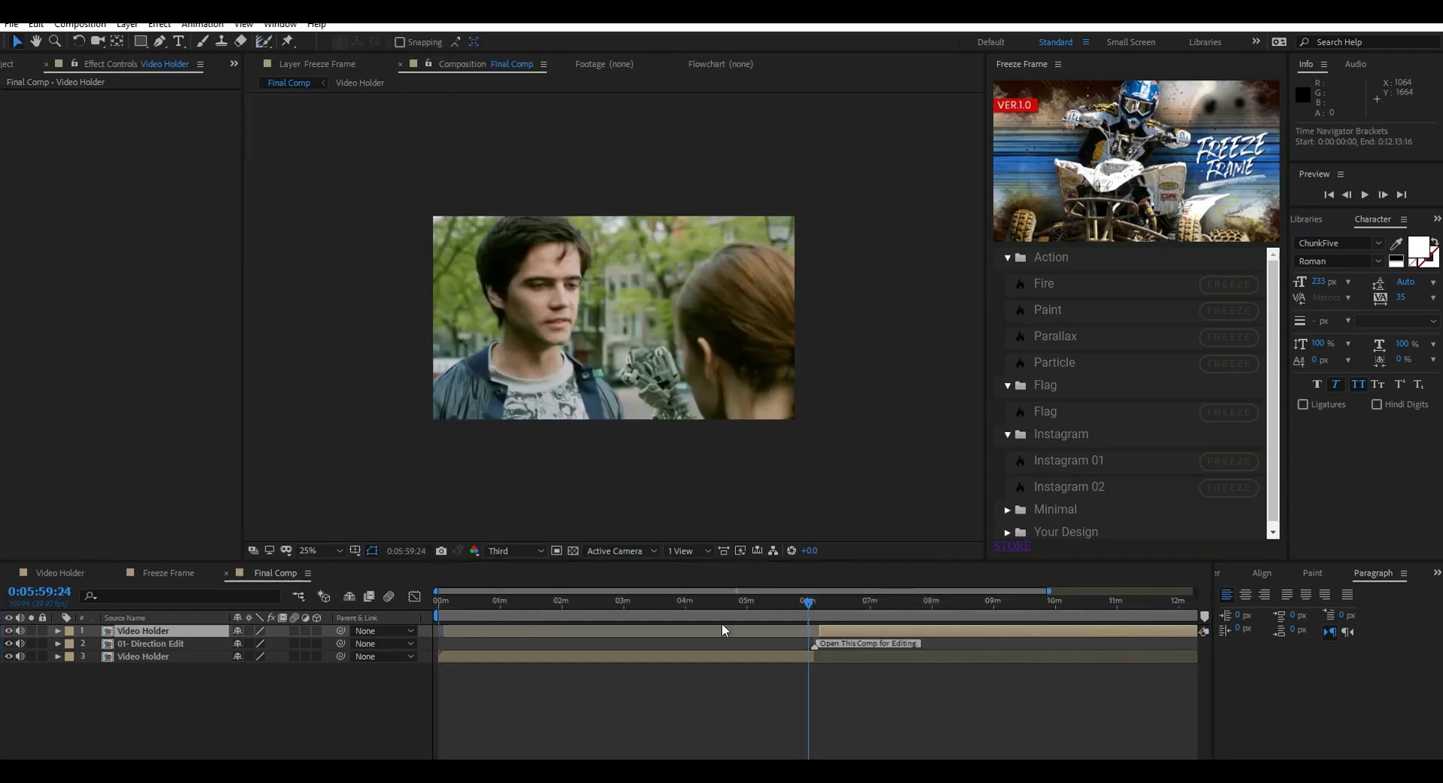
scroll(800, 682, up, 6)
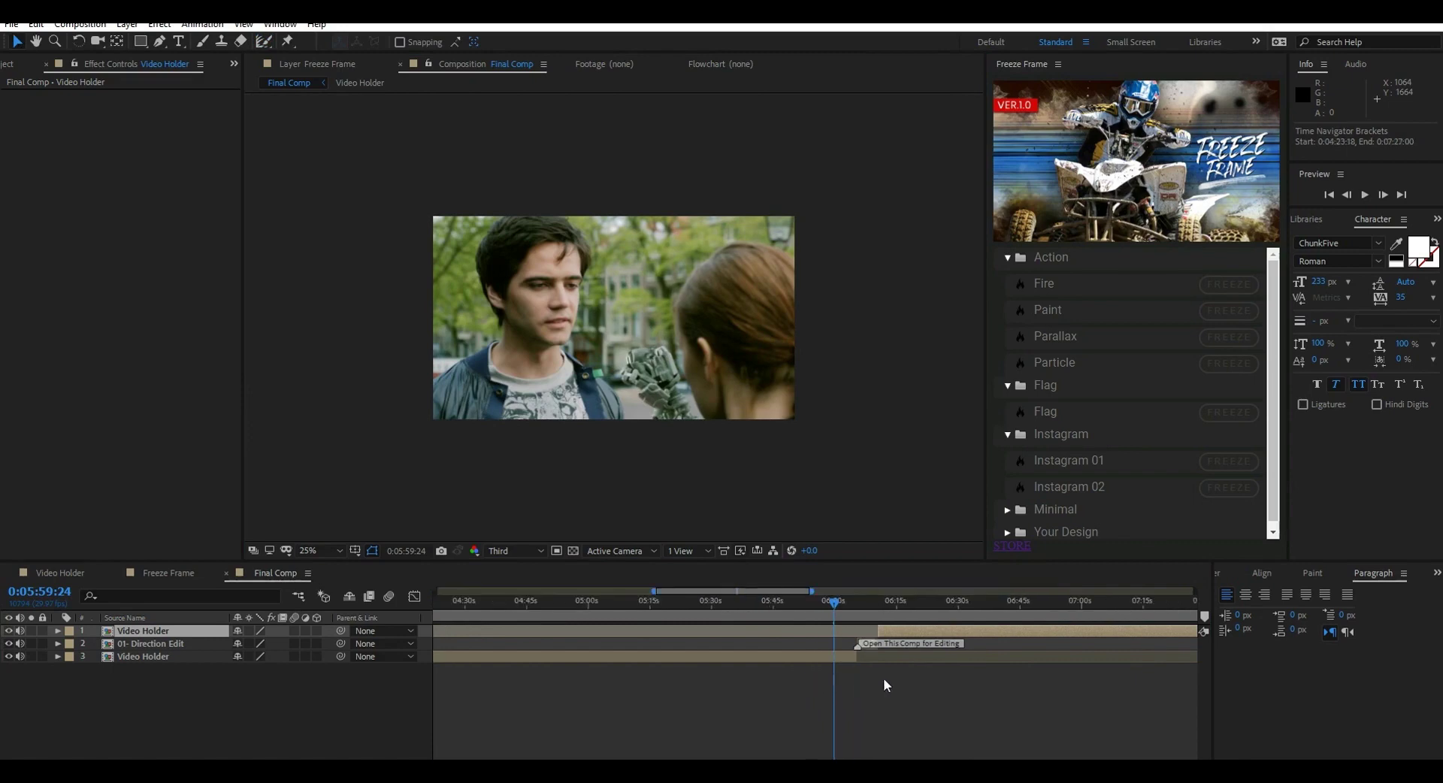
click(768, 602)
scroll(813, 604, up, 3)
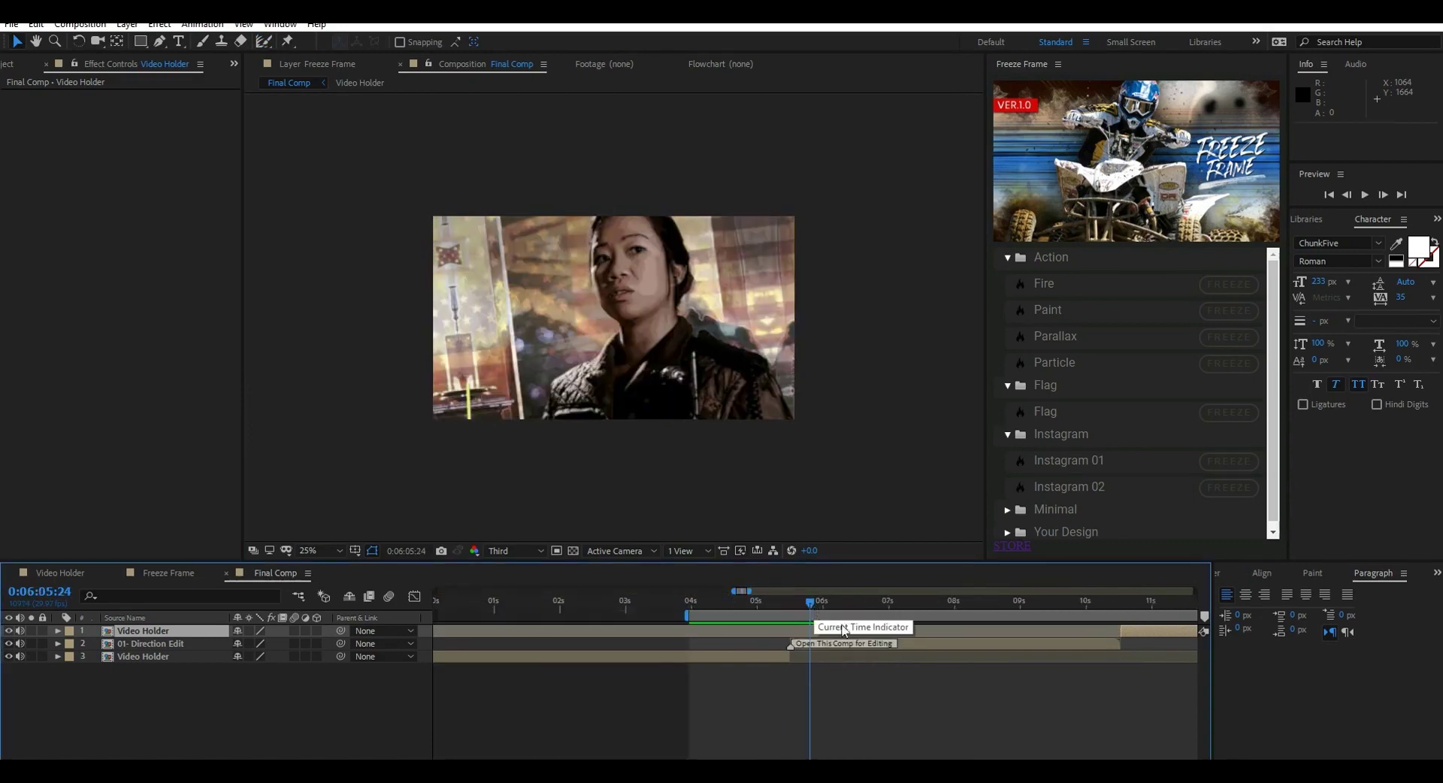
- Open the 01- Direction Edit composition and move its current time to 0;00;00;11
click(915, 645)
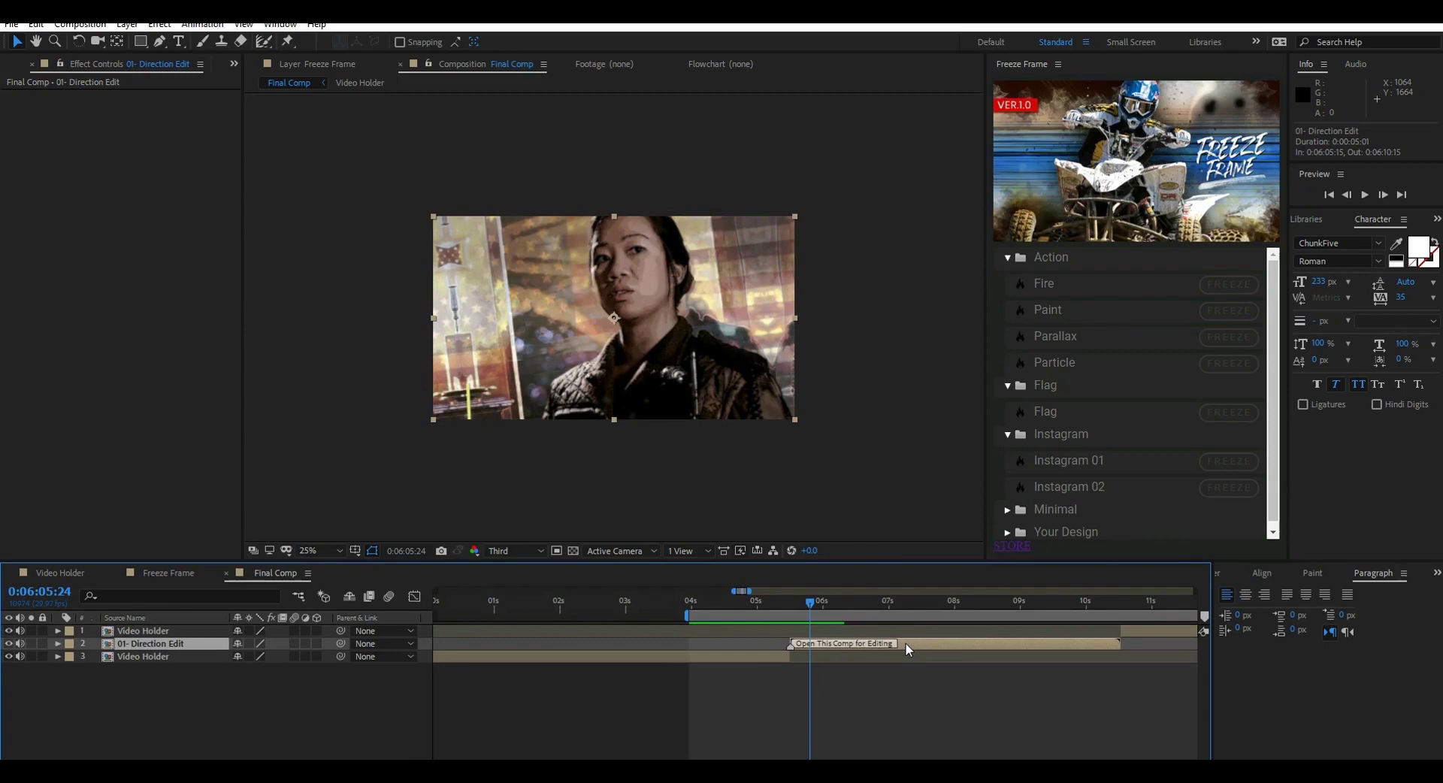
double_click(905, 643)
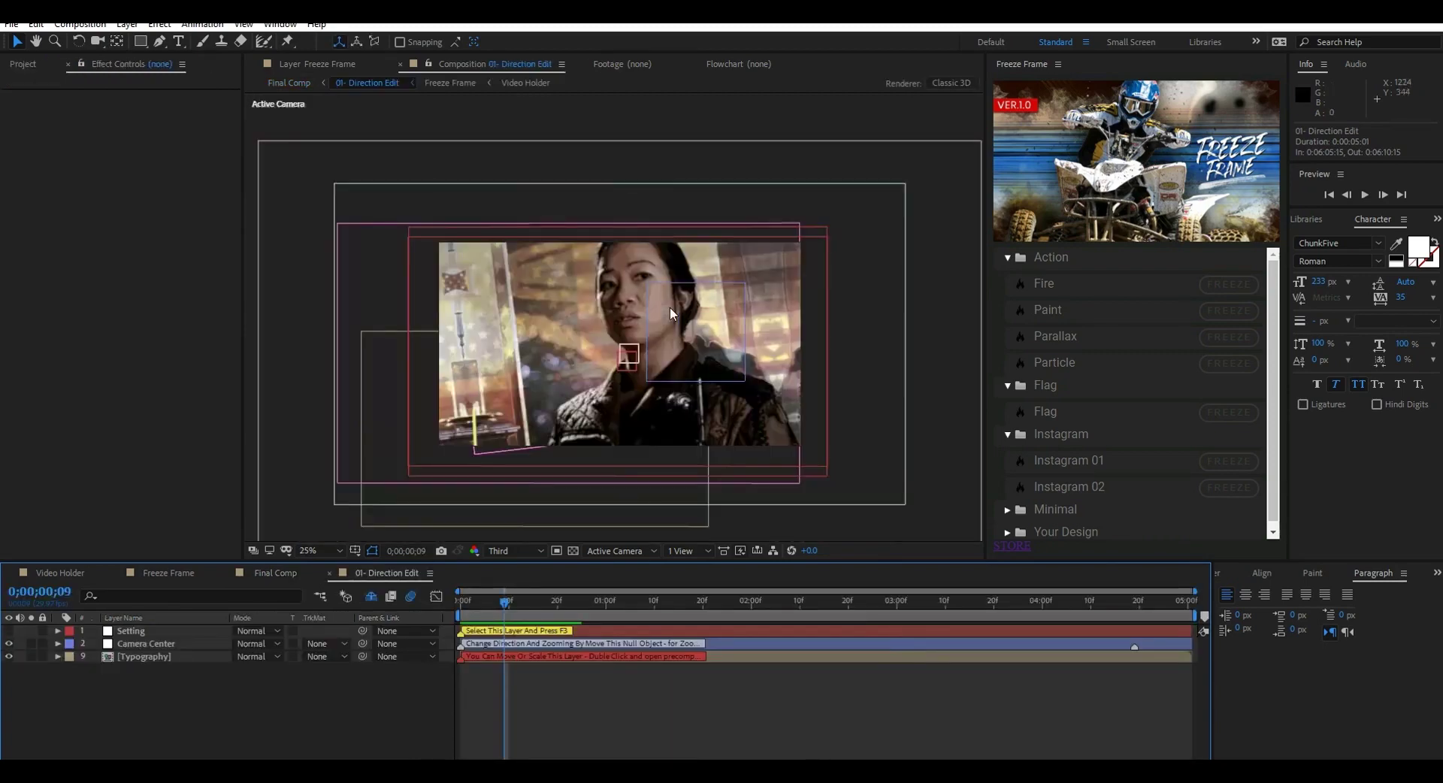
drag(669, 307, 656, 289)
drag(595, 608, 514, 606)
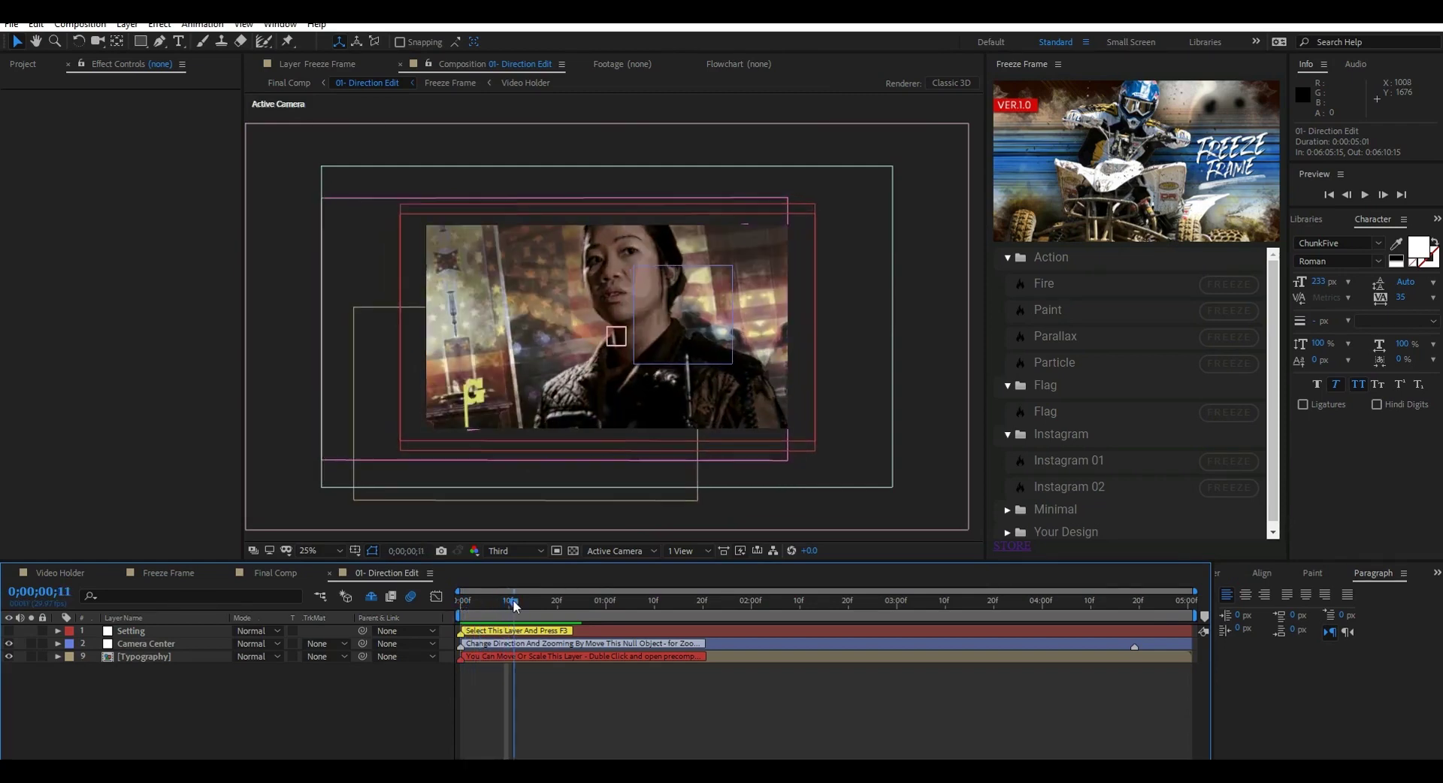
- Move the Camera Center null to about 538, 386 and set its Zooming slider to 10
click(712, 644)
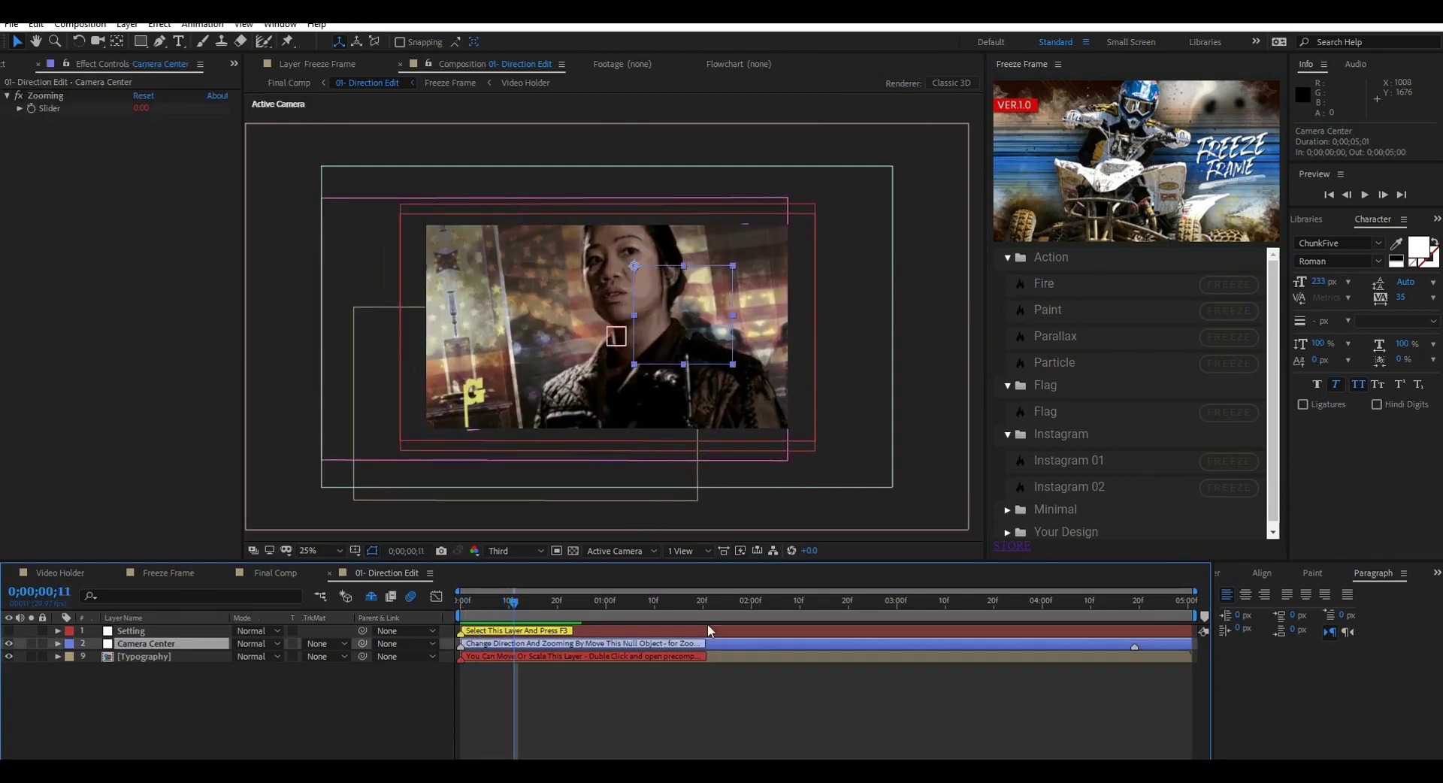
drag(689, 310, 590, 354)
click(141, 108)
text(10)
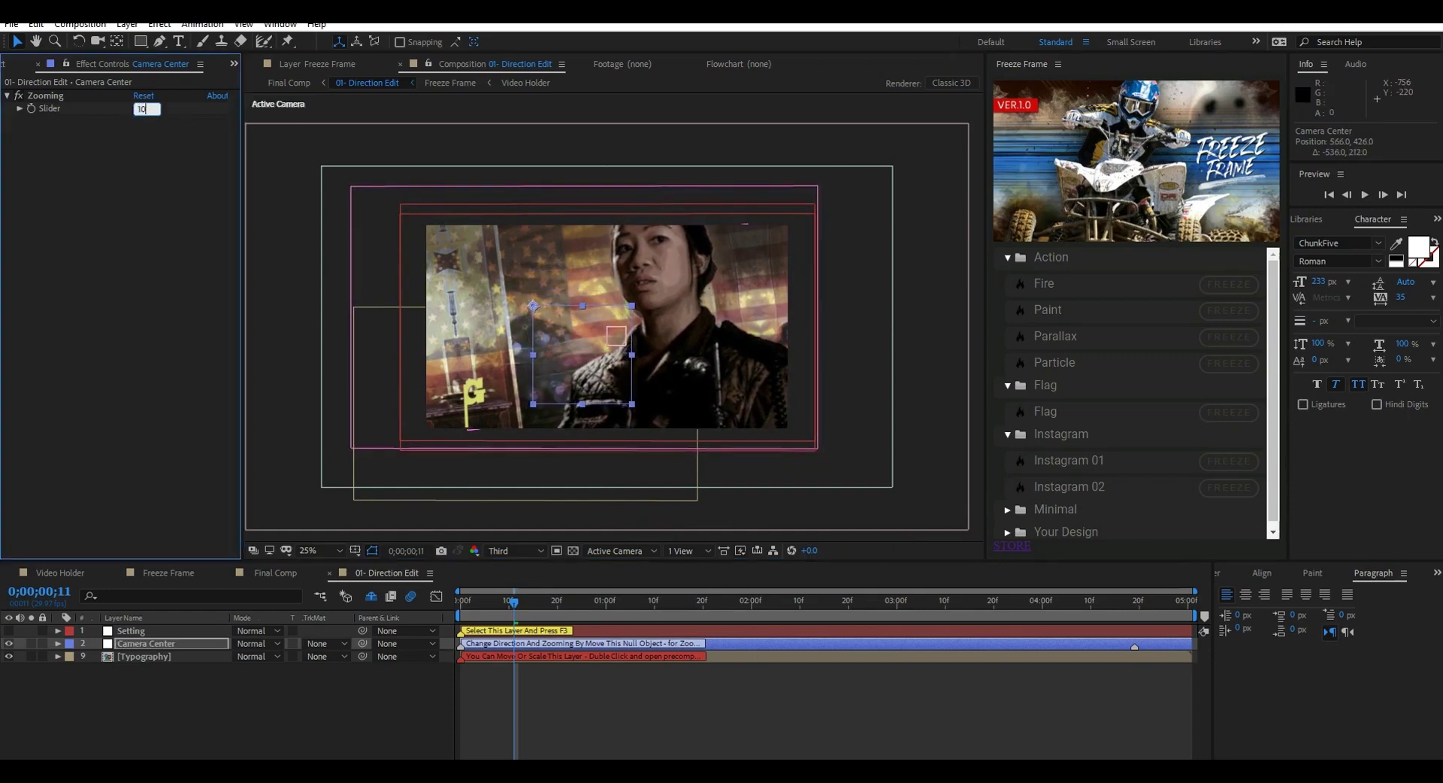
key(Return)
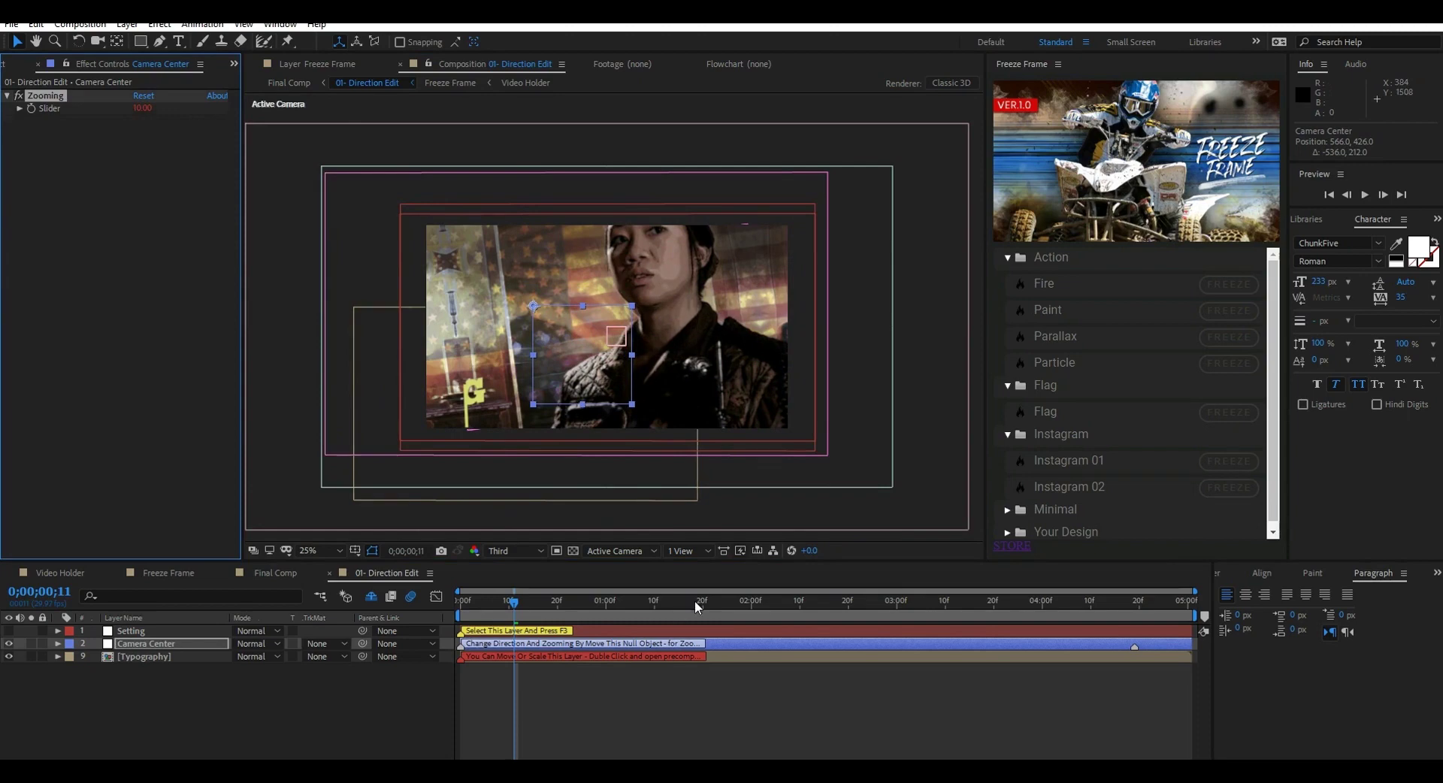
drag(592, 353, 588, 346)
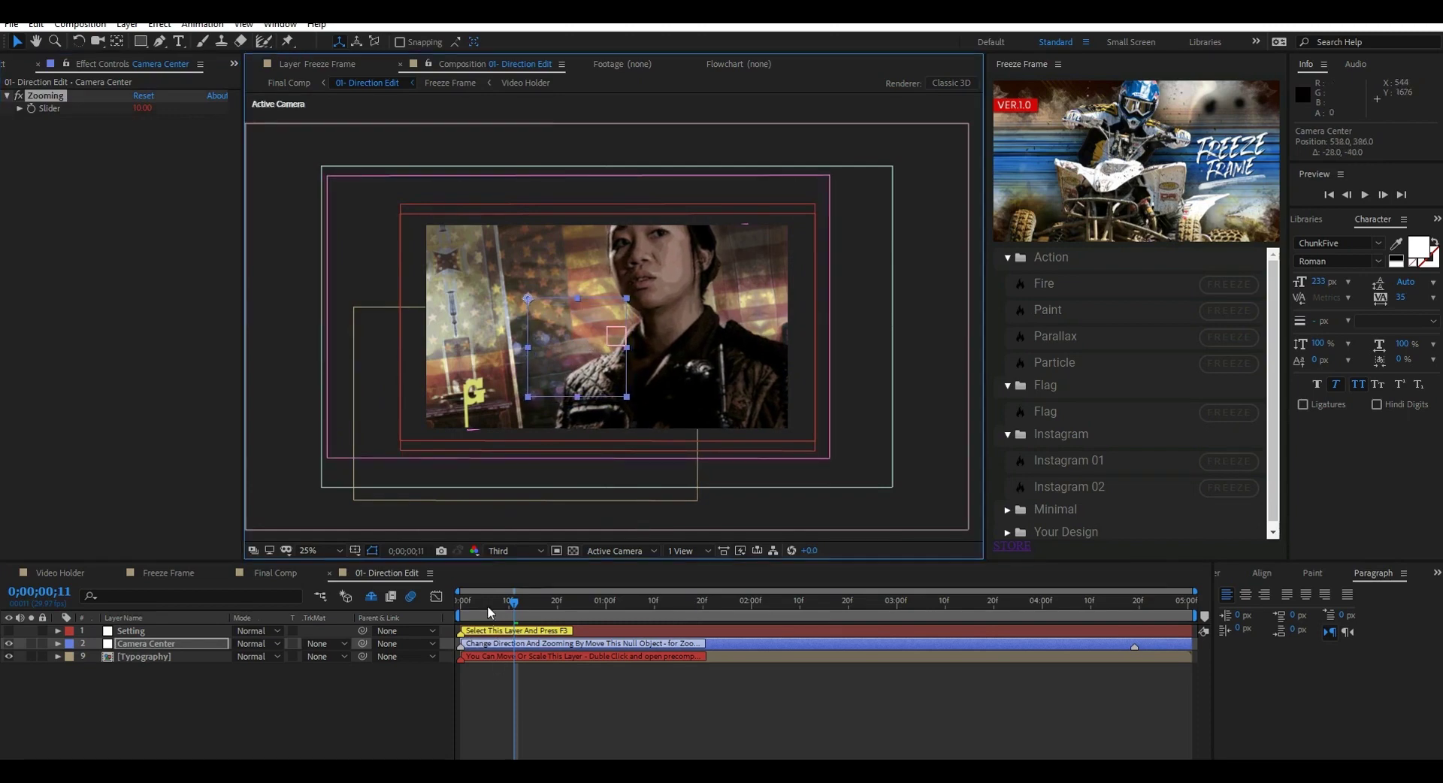
- Preview the Direction Edit composition from its first frame and stop with the current time at 0;00;01;06
click(460, 601)
key(space)
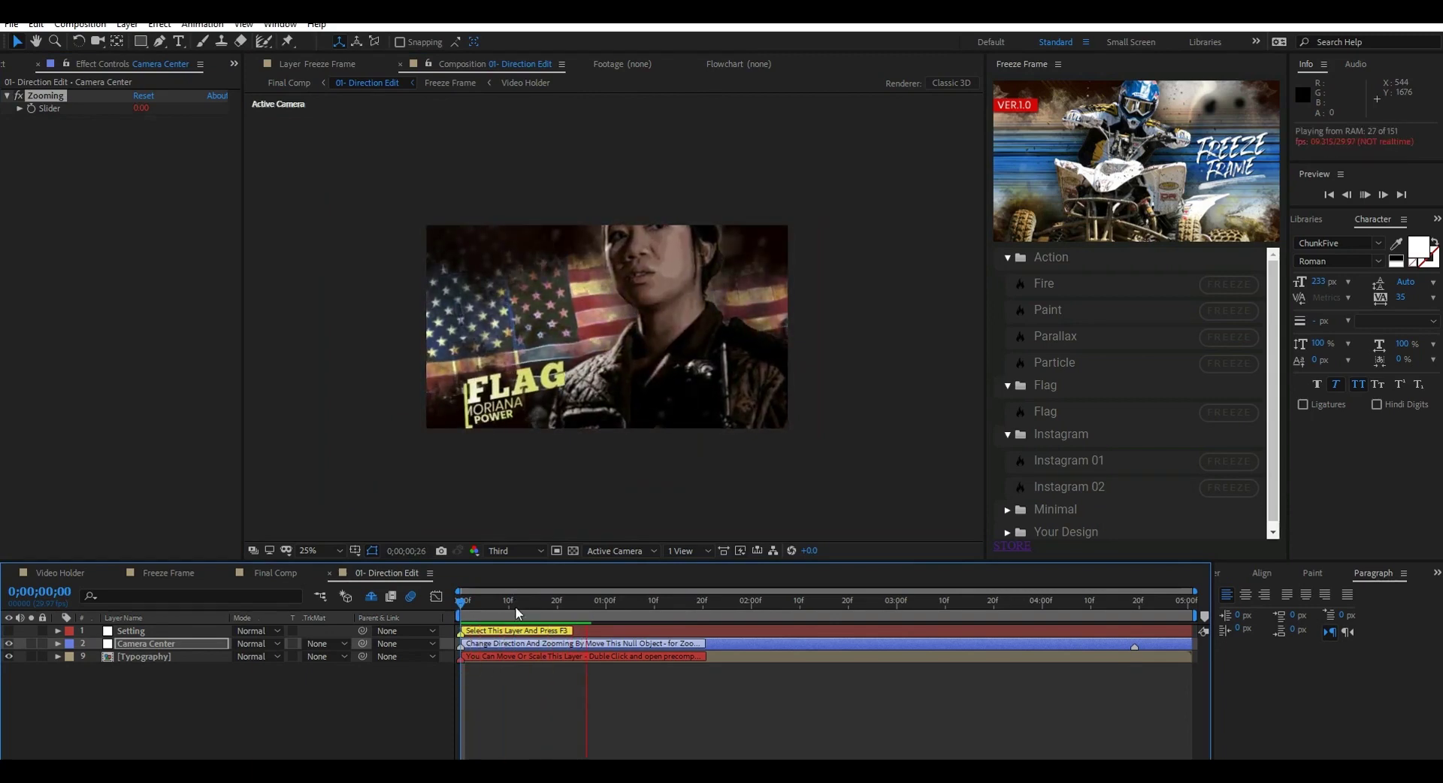
drag(571, 605, 634, 603)
- Set the Camera Center null's Zooming slider to 0 and move the current time to 0;00;01;09
click(741, 643)
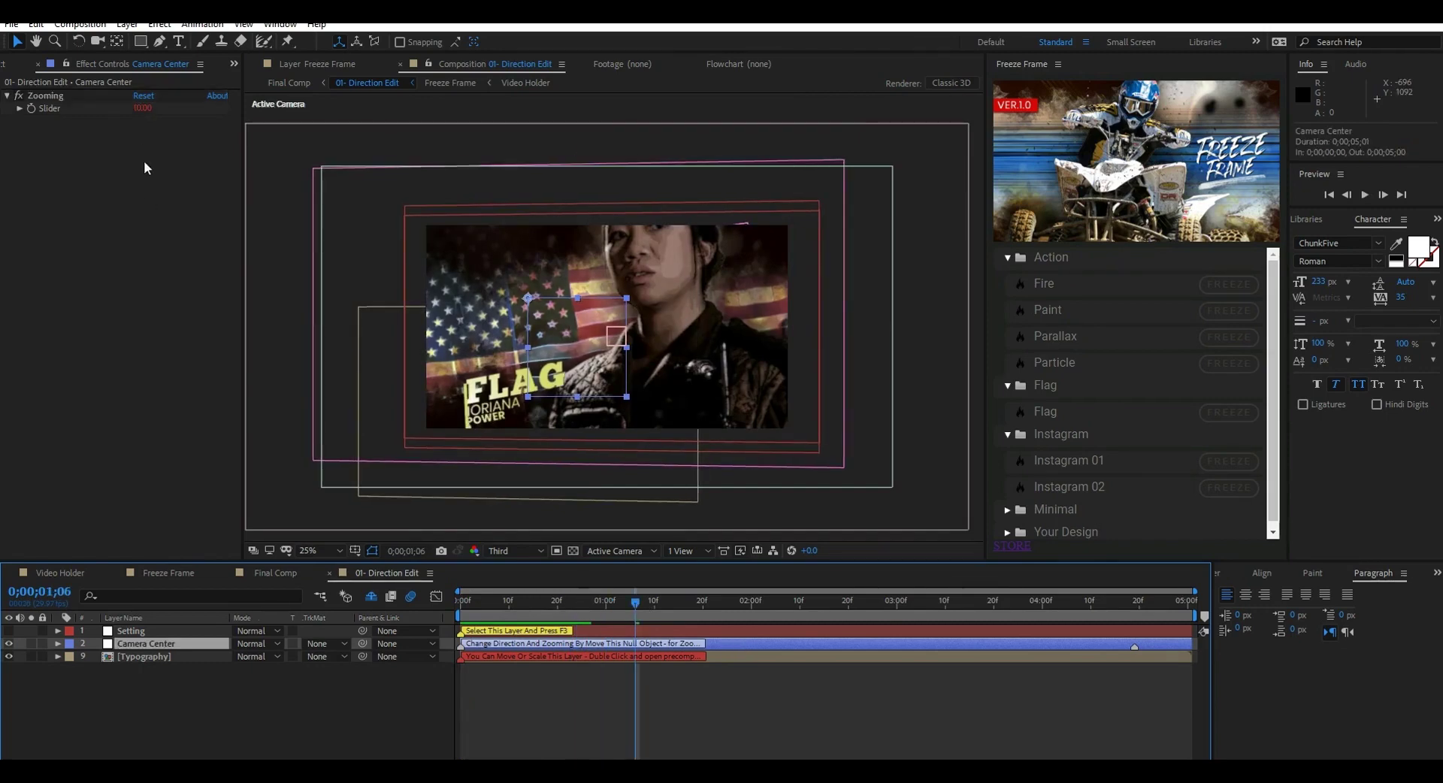
click(145, 109)
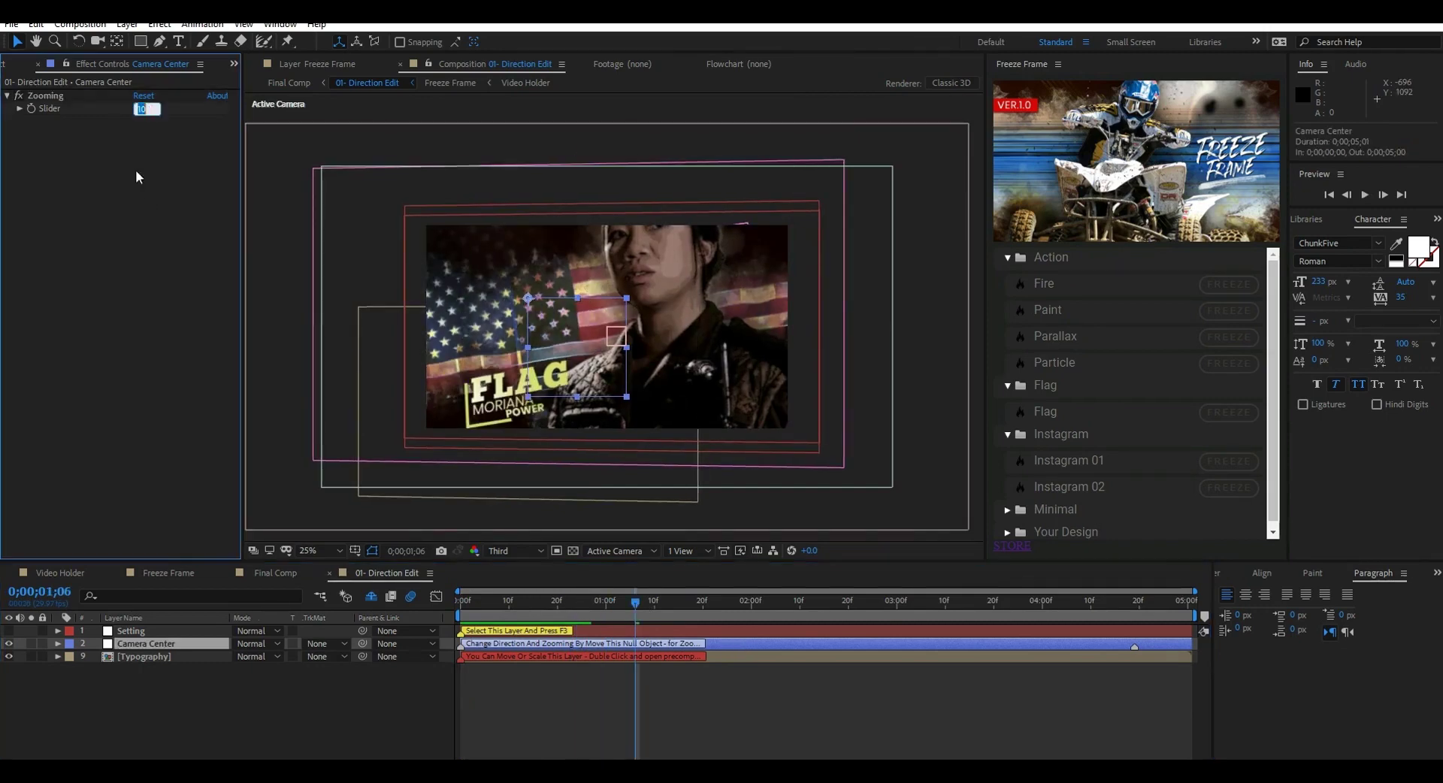
text(0)
click(637, 710)
mouse_move(635, 602)
mouse_down()
mouse_move(606, 606)
mouse_move(653, 610)
mouse_up()
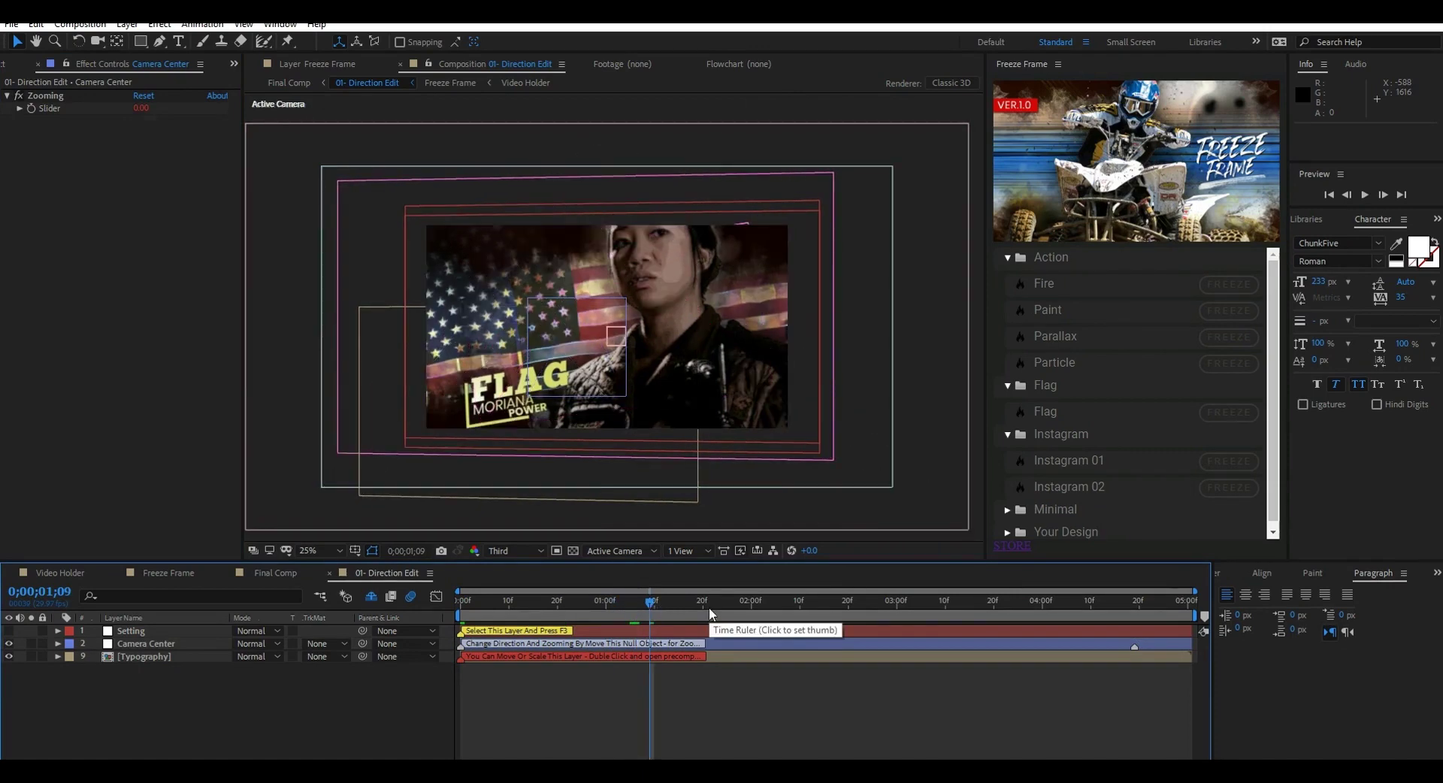
- Set the Setting layer's BG Midtone Color to the blue 5979D6
click(146, 633)
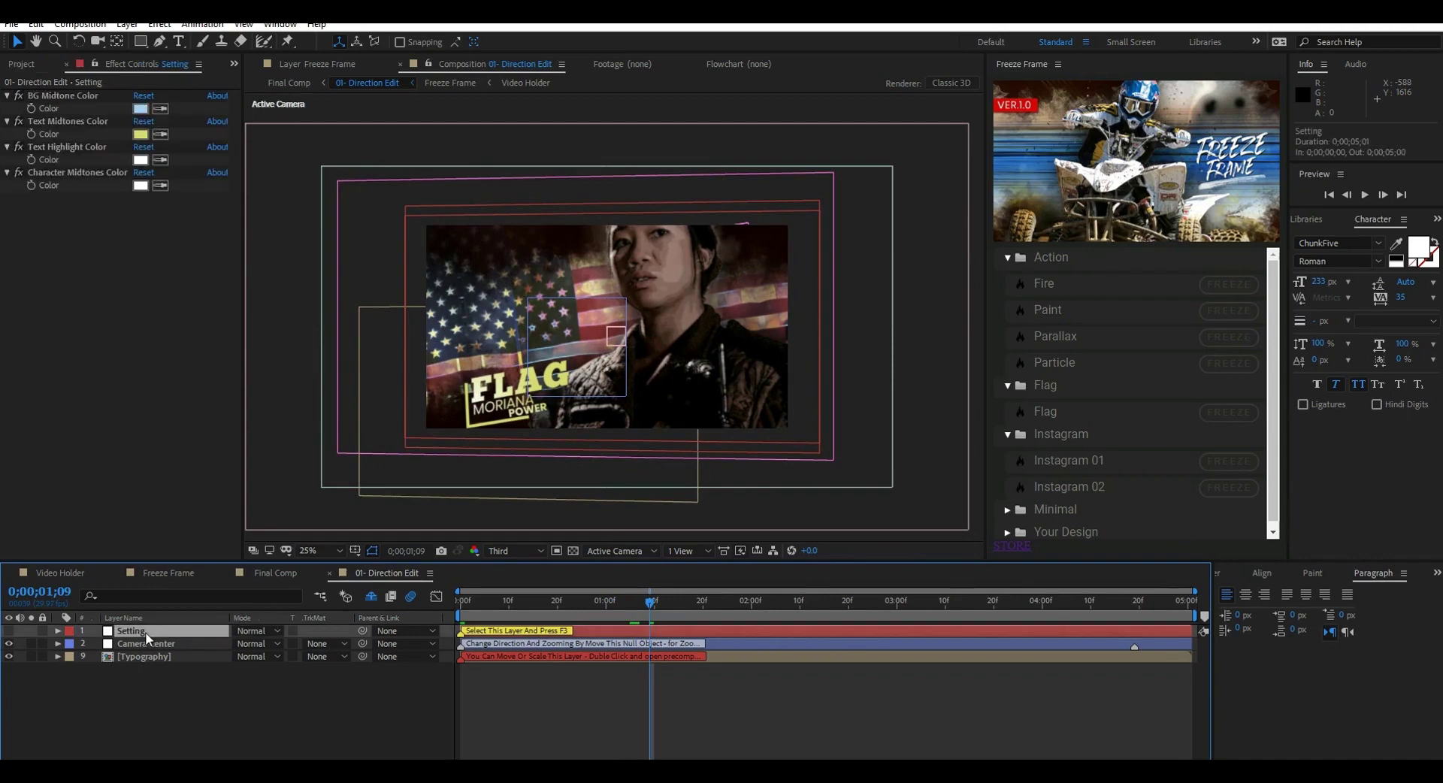
click(140, 109)
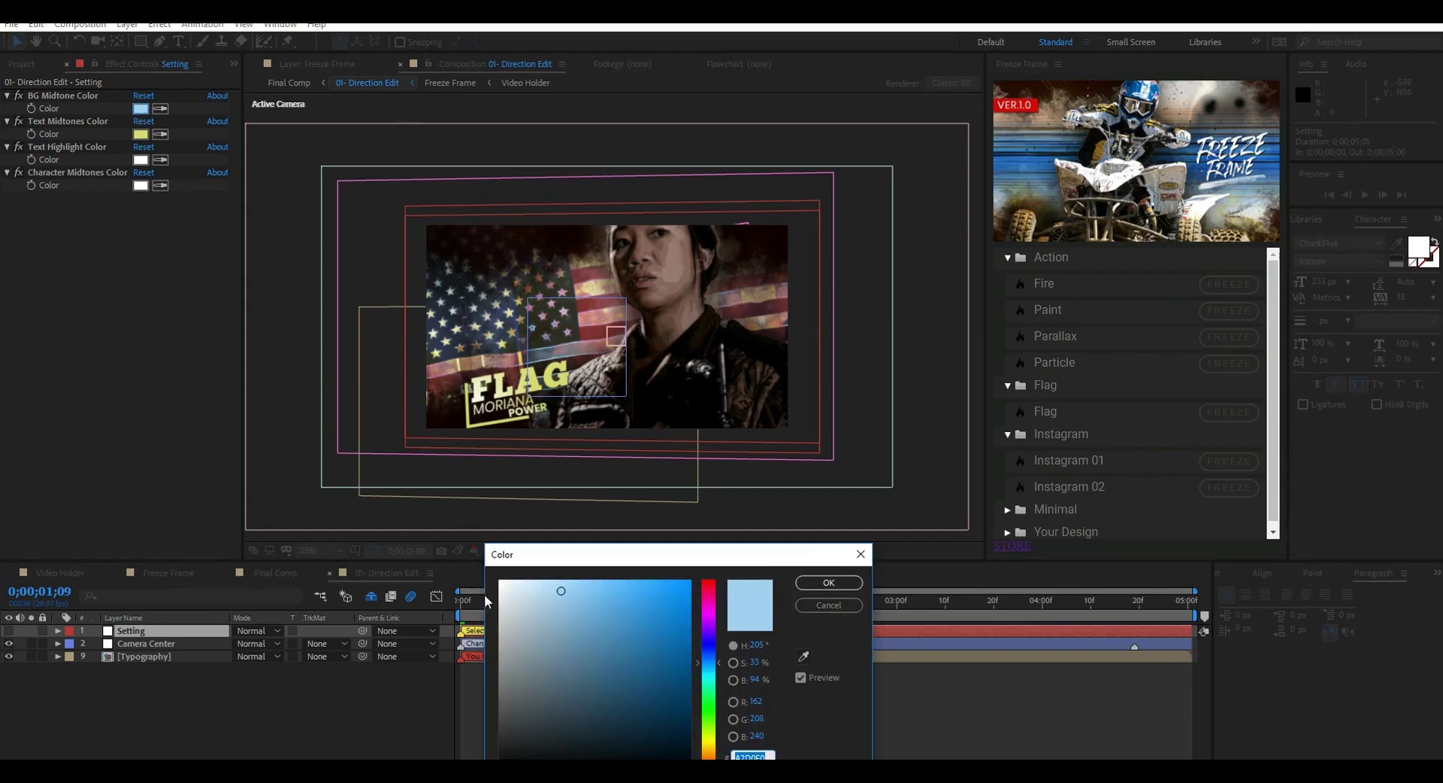
click(710, 653)
click(666, 598)
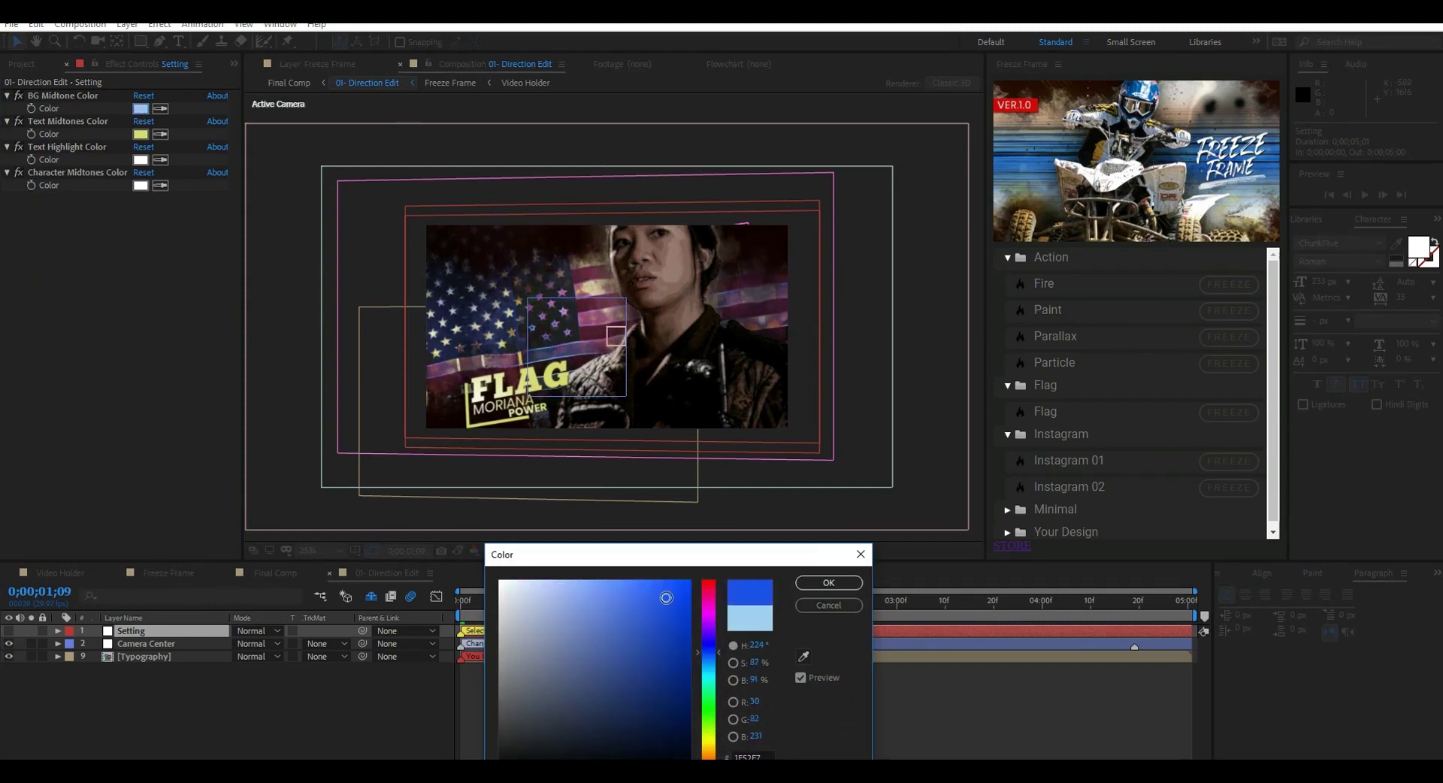
click(611, 611)
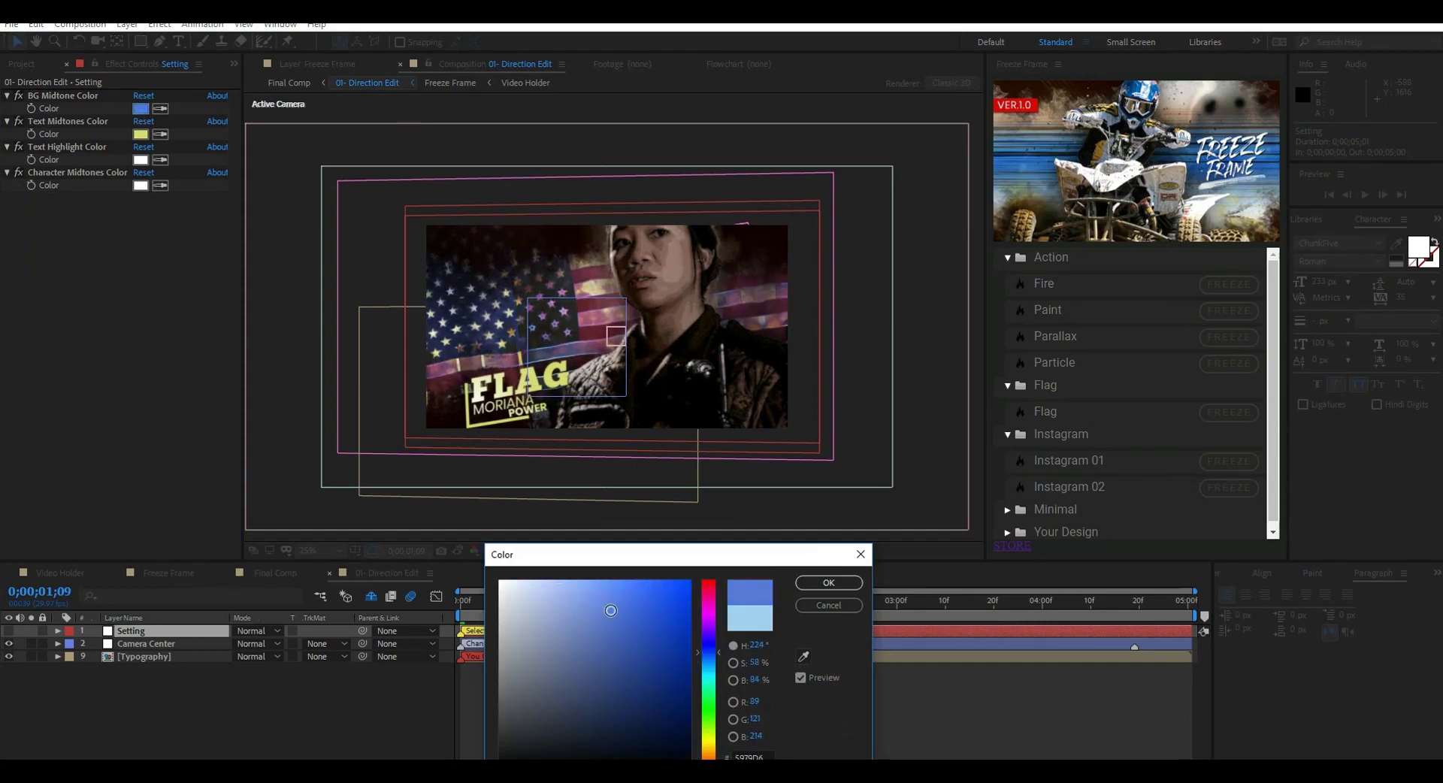
click(828, 584)
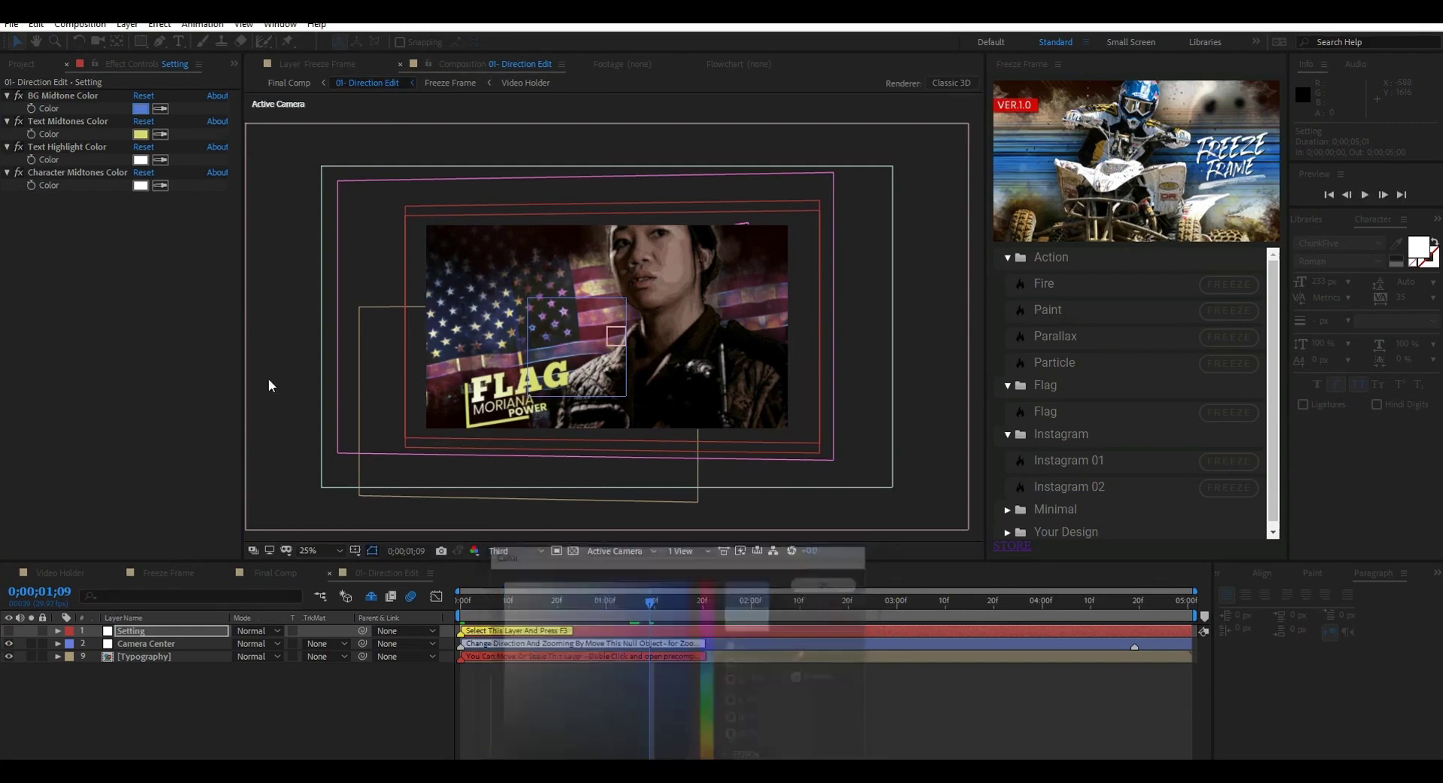
- Set the Setting layer's Text Midtones Color to white, FFFFFF
click(140, 134)
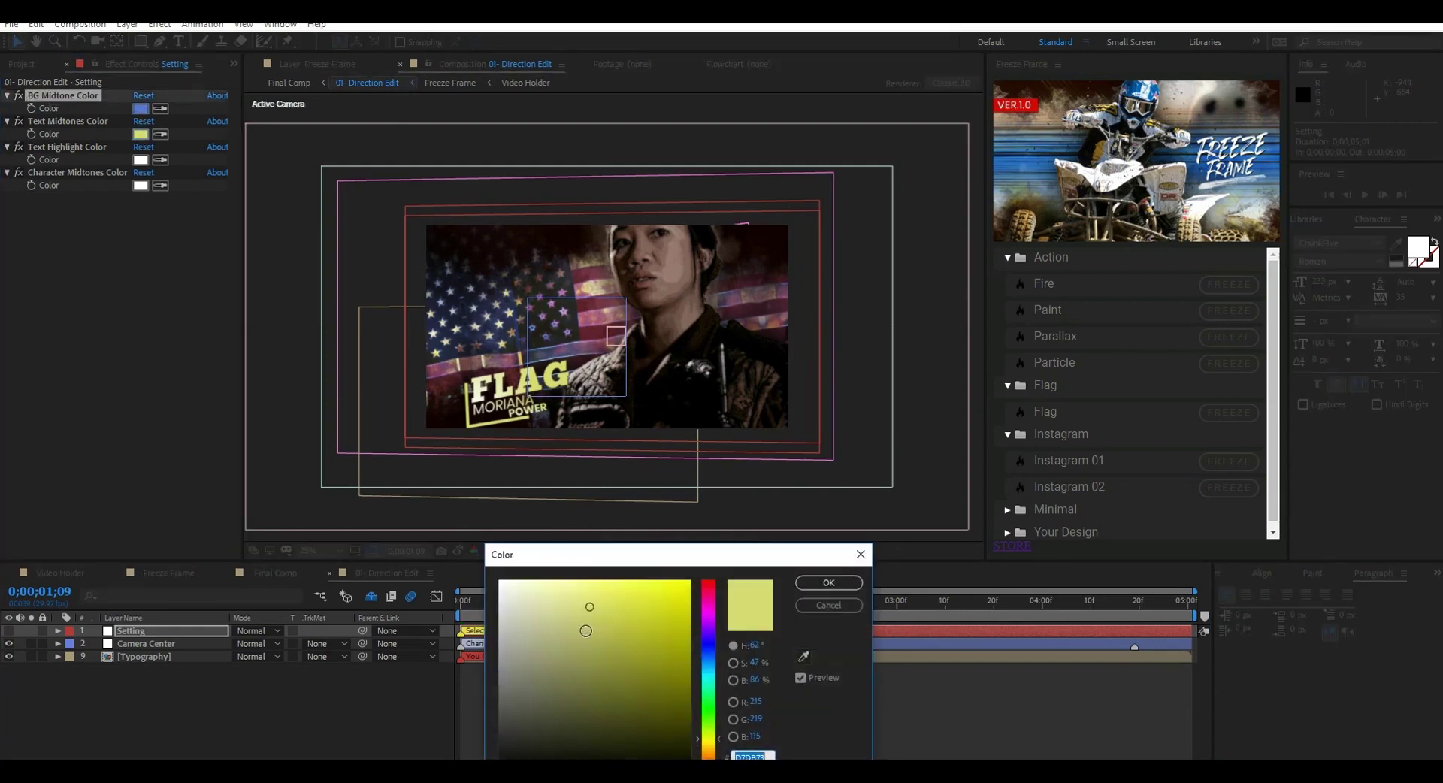
click(710, 695)
click(710, 713)
click(641, 666)
click(653, 682)
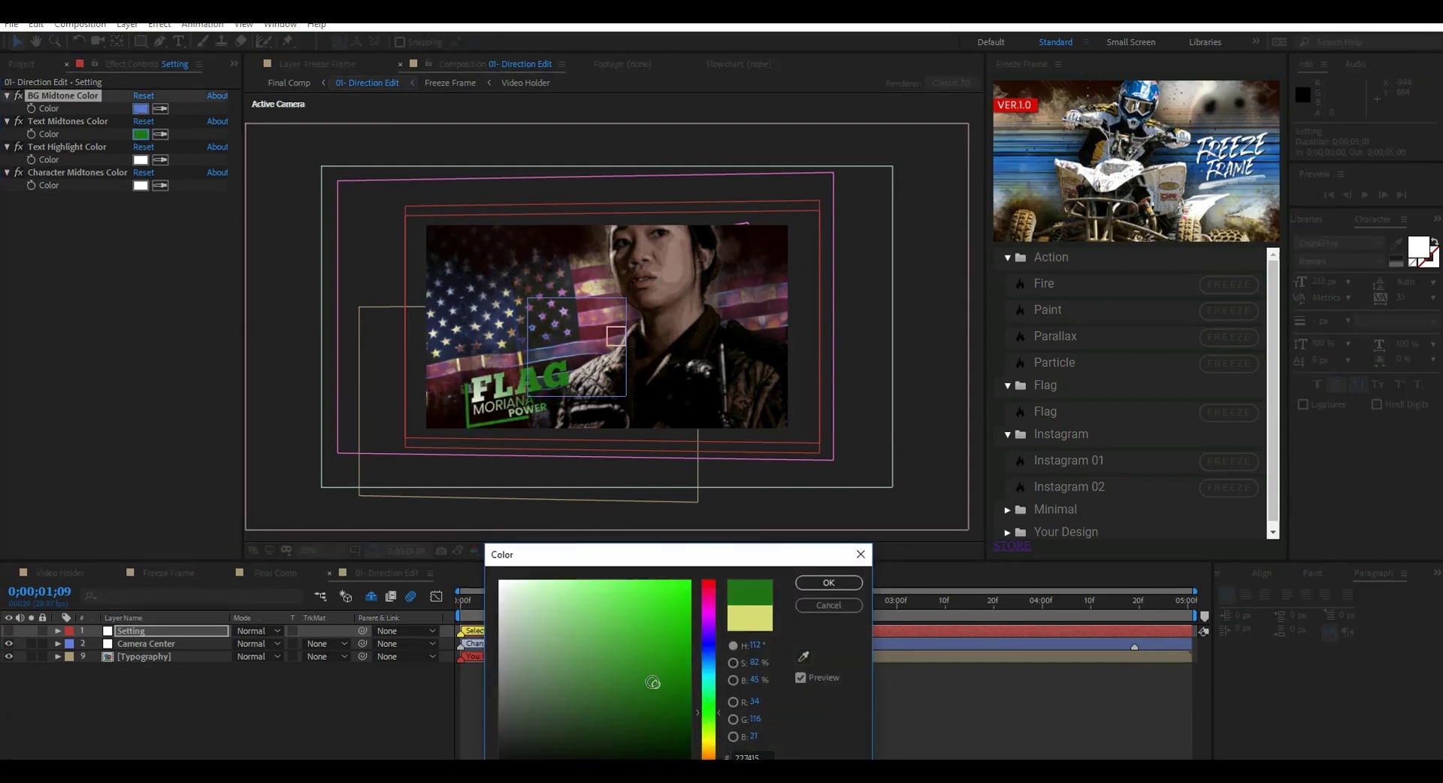
mouse_move(653, 683)
mouse_down()
mouse_move(571, 618)
mouse_move(457, 575)
mouse_up()
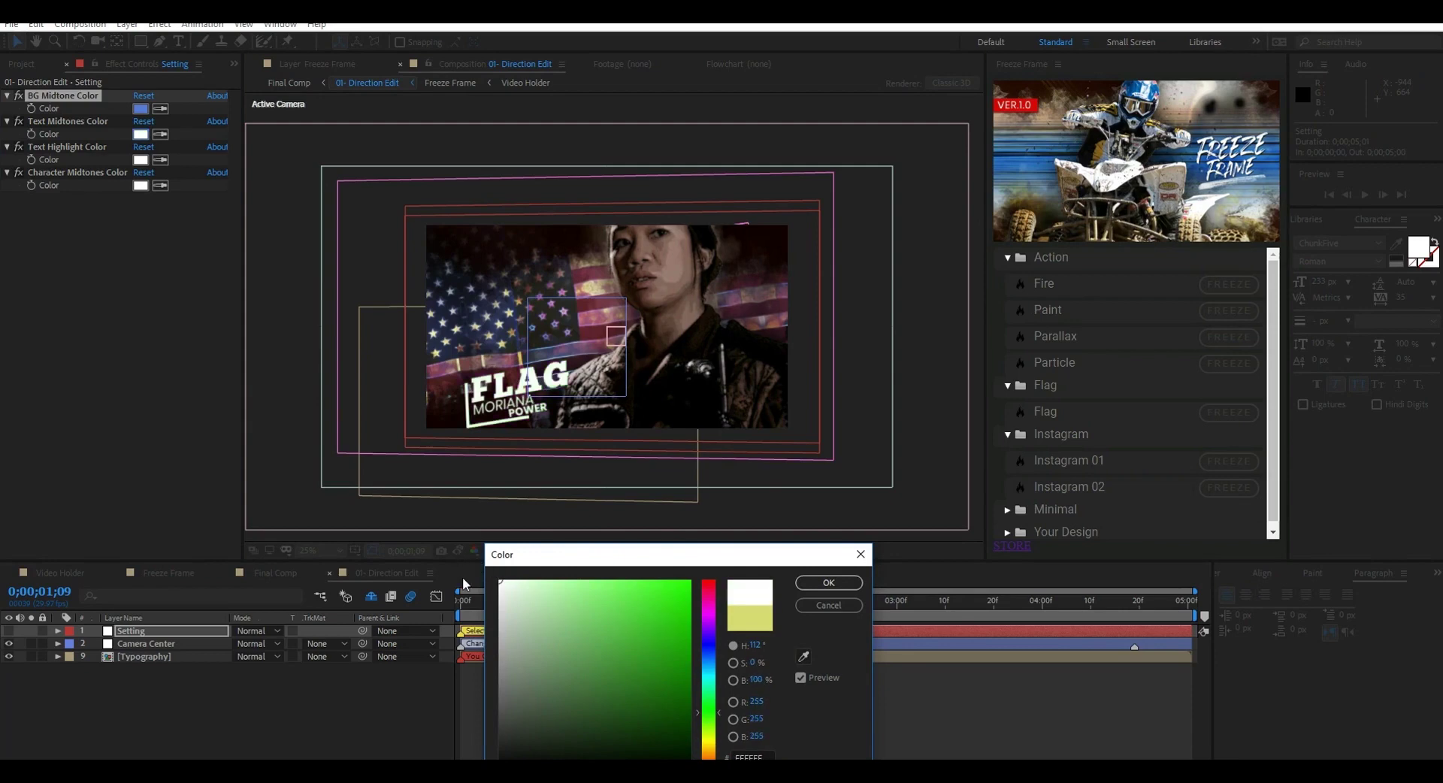
click(802, 584)
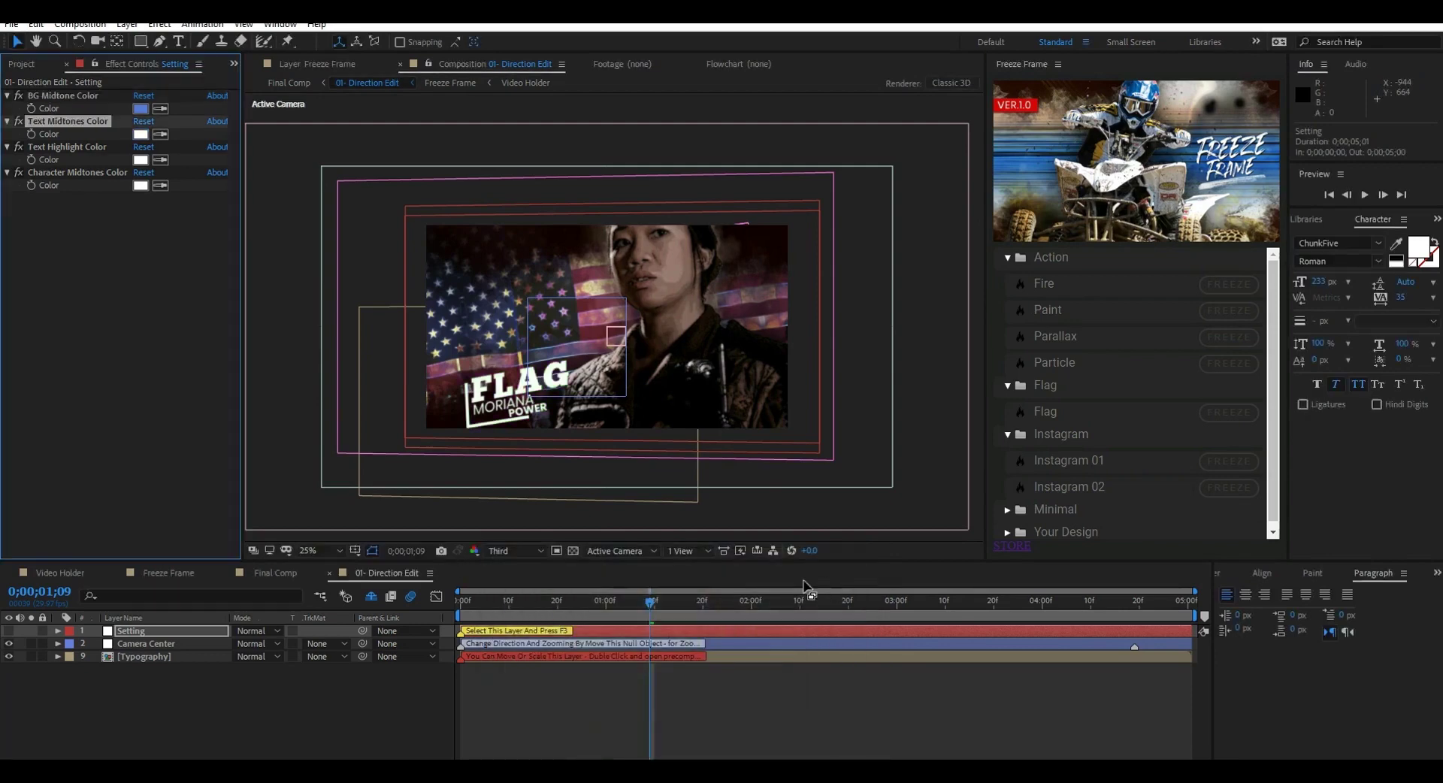
click(141, 185)
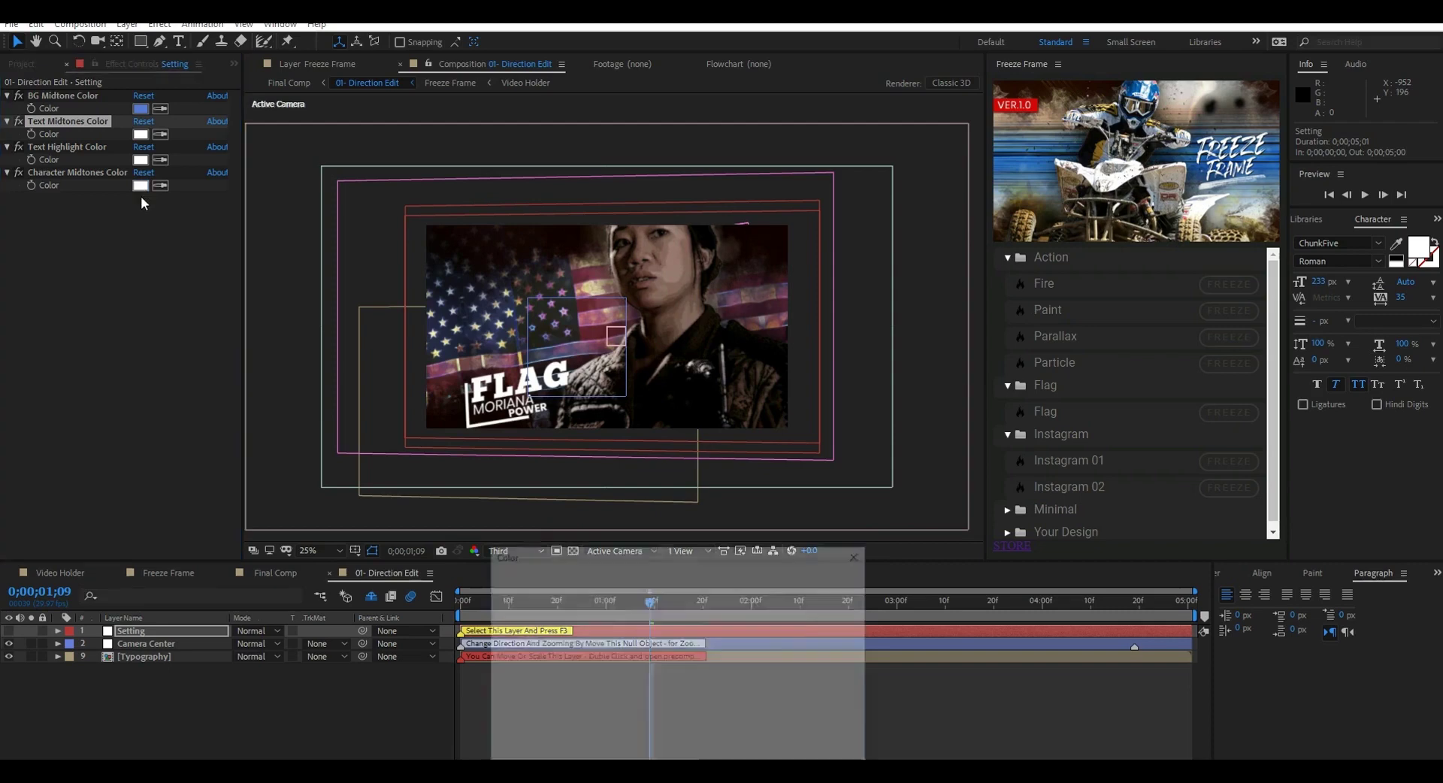
click(709, 719)
drag(623, 627, 598, 599)
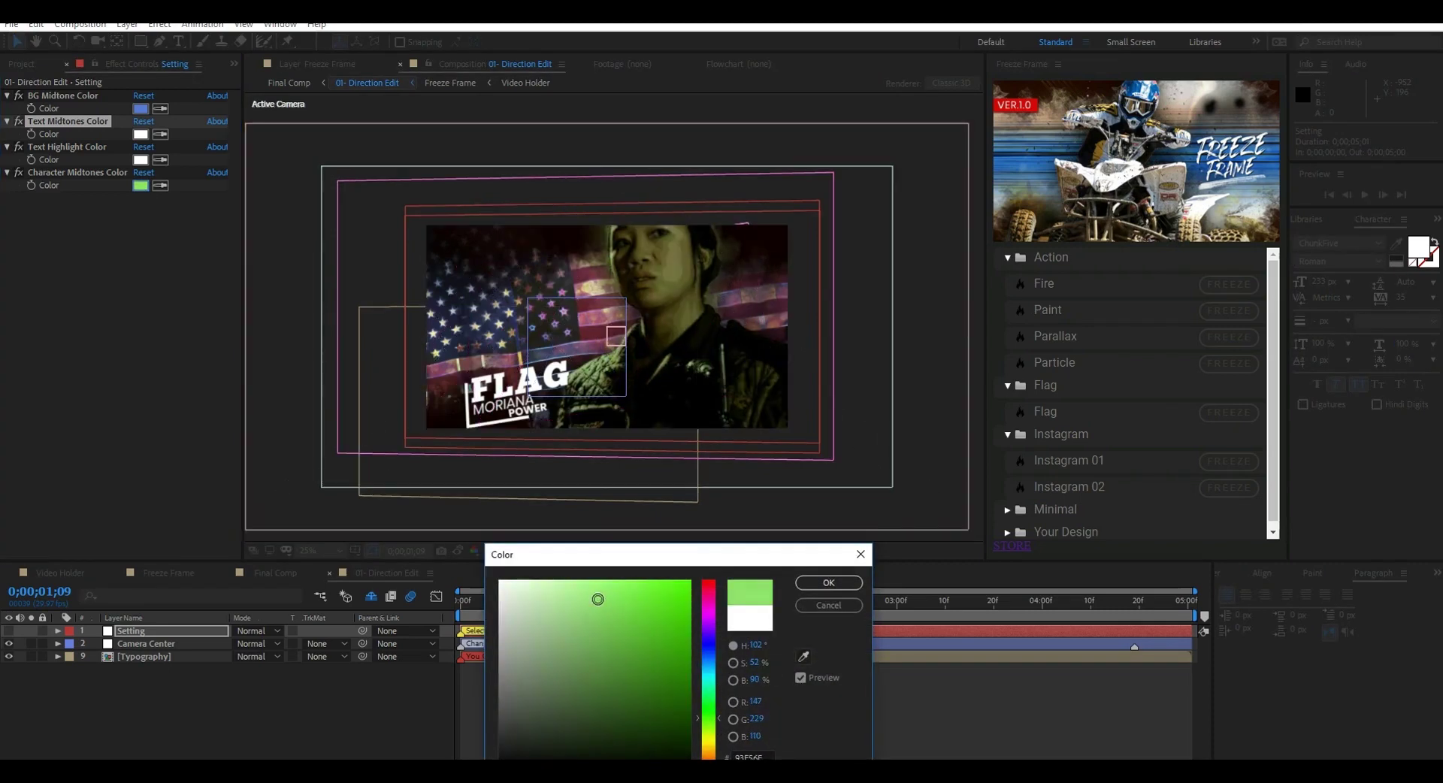
click(830, 605)
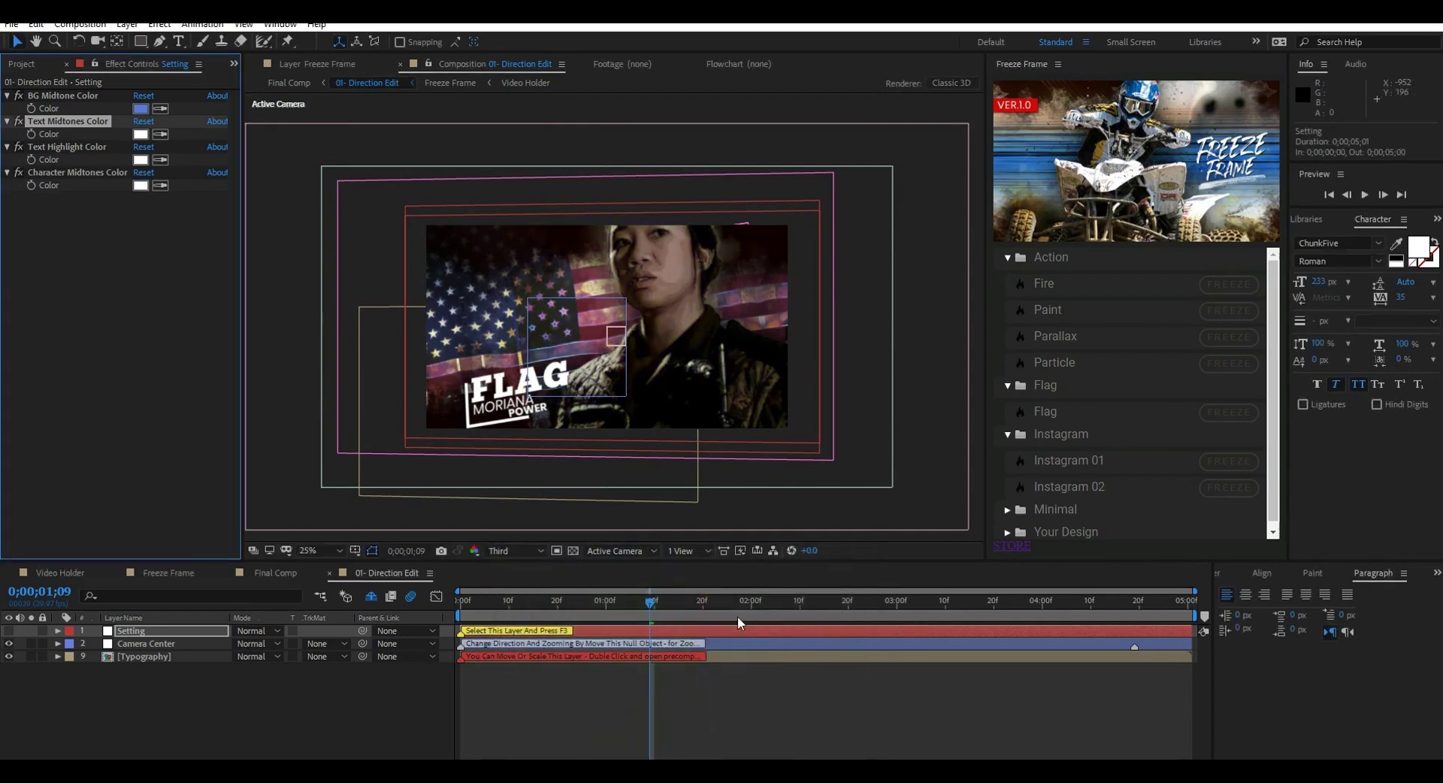
- Scale the Typography layer to 110% and move it to about 486, 861 in the composition
click(713, 656)
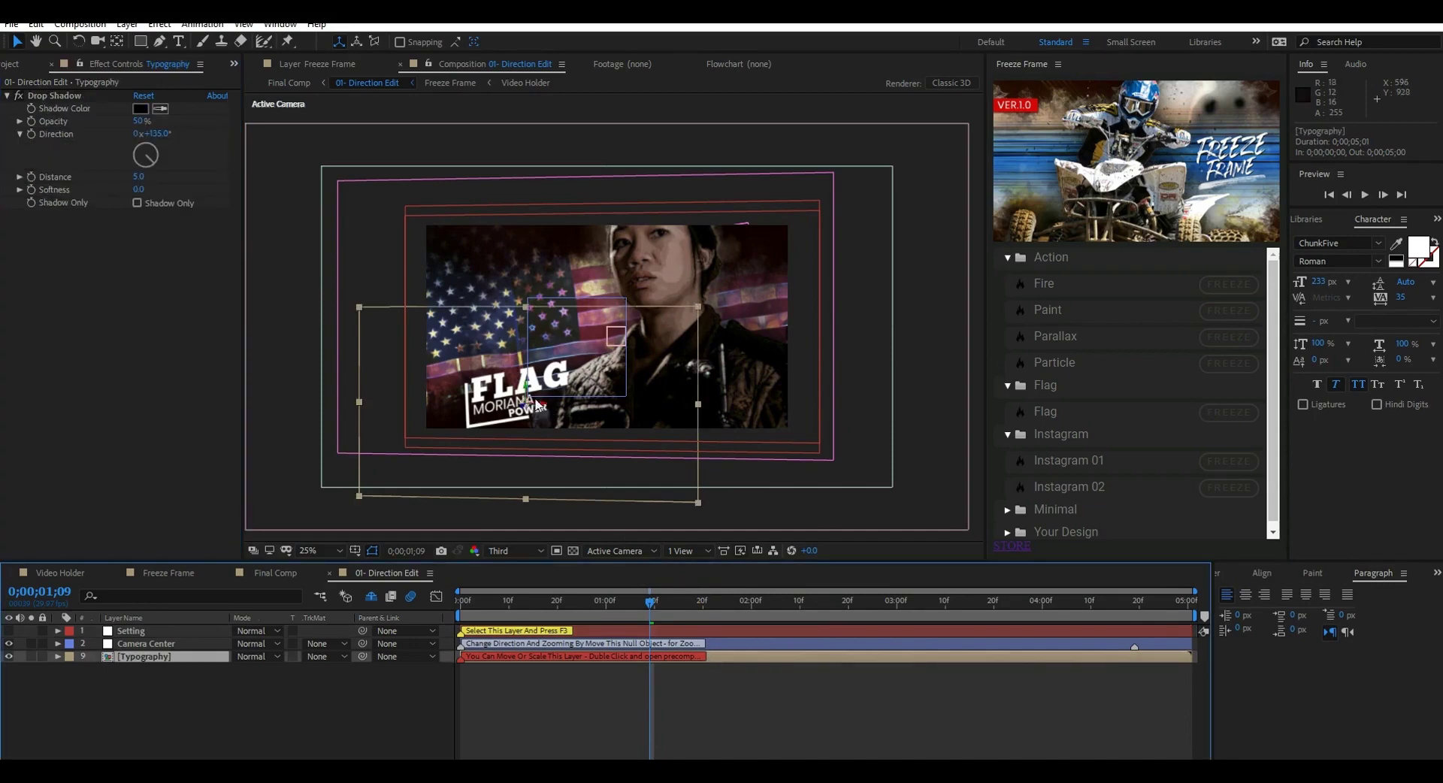
mouse_move(530, 394)
mouse_down()
mouse_move(516, 305)
mouse_move(519, 402)
mouse_move(636, 384)
mouse_move(521, 393)
mouse_up()
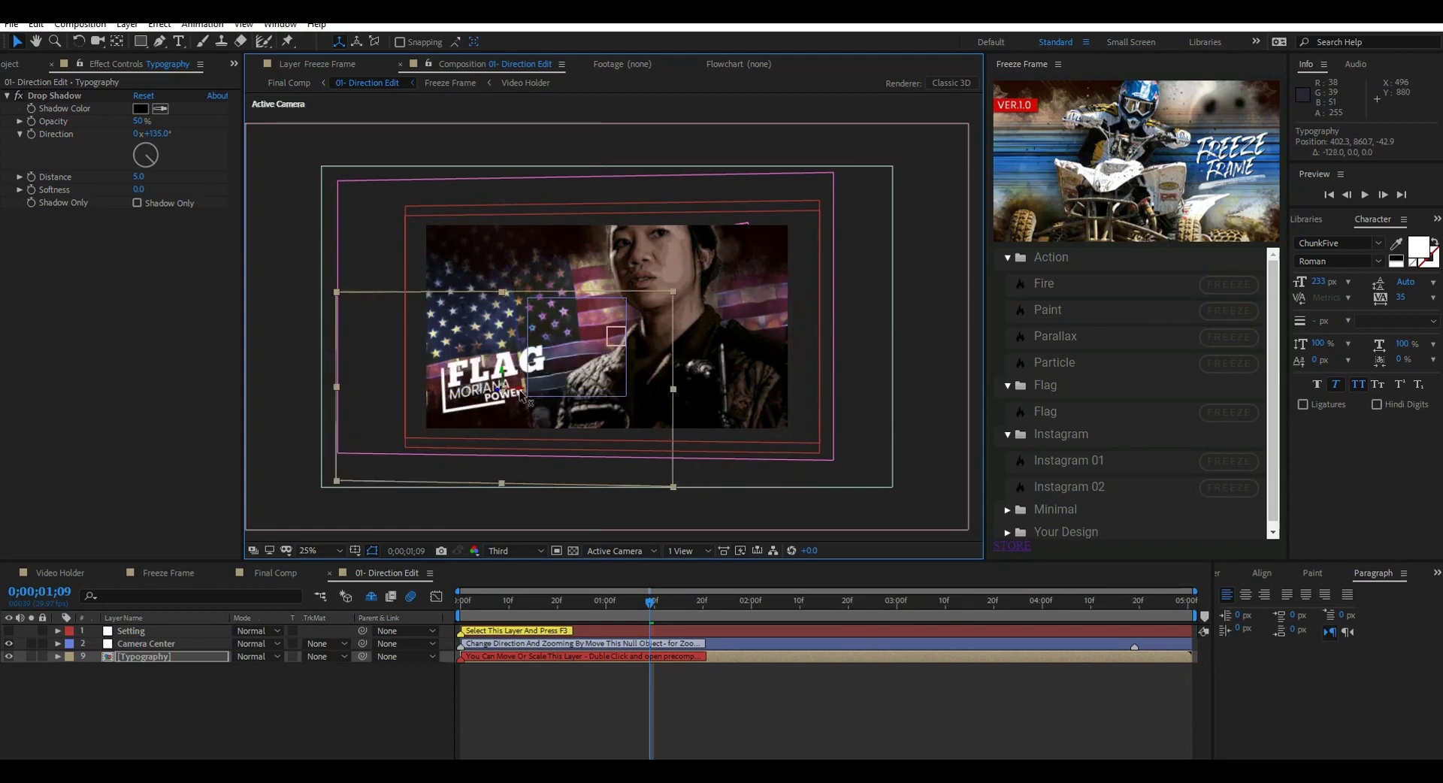
click(142, 658)
click(144, 658)
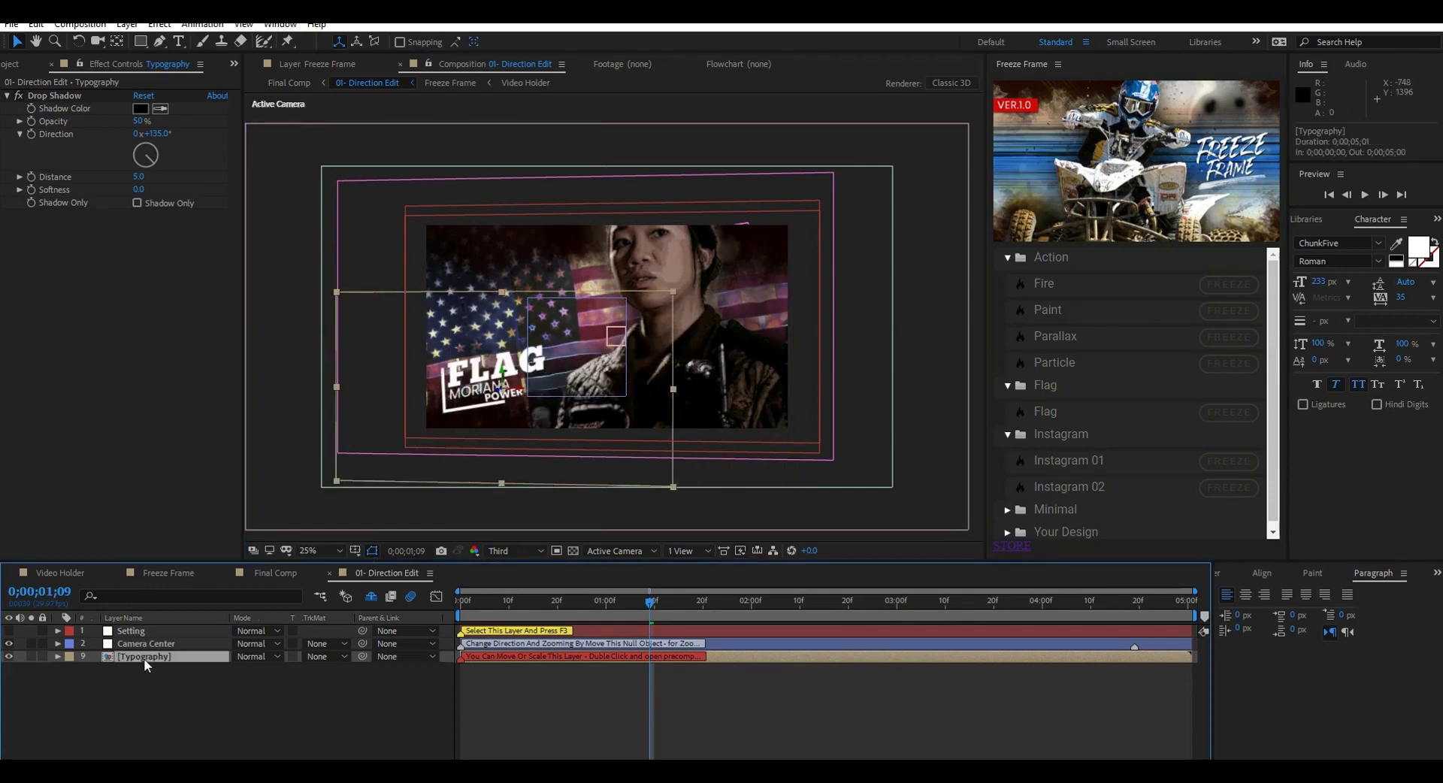
click(59, 657)
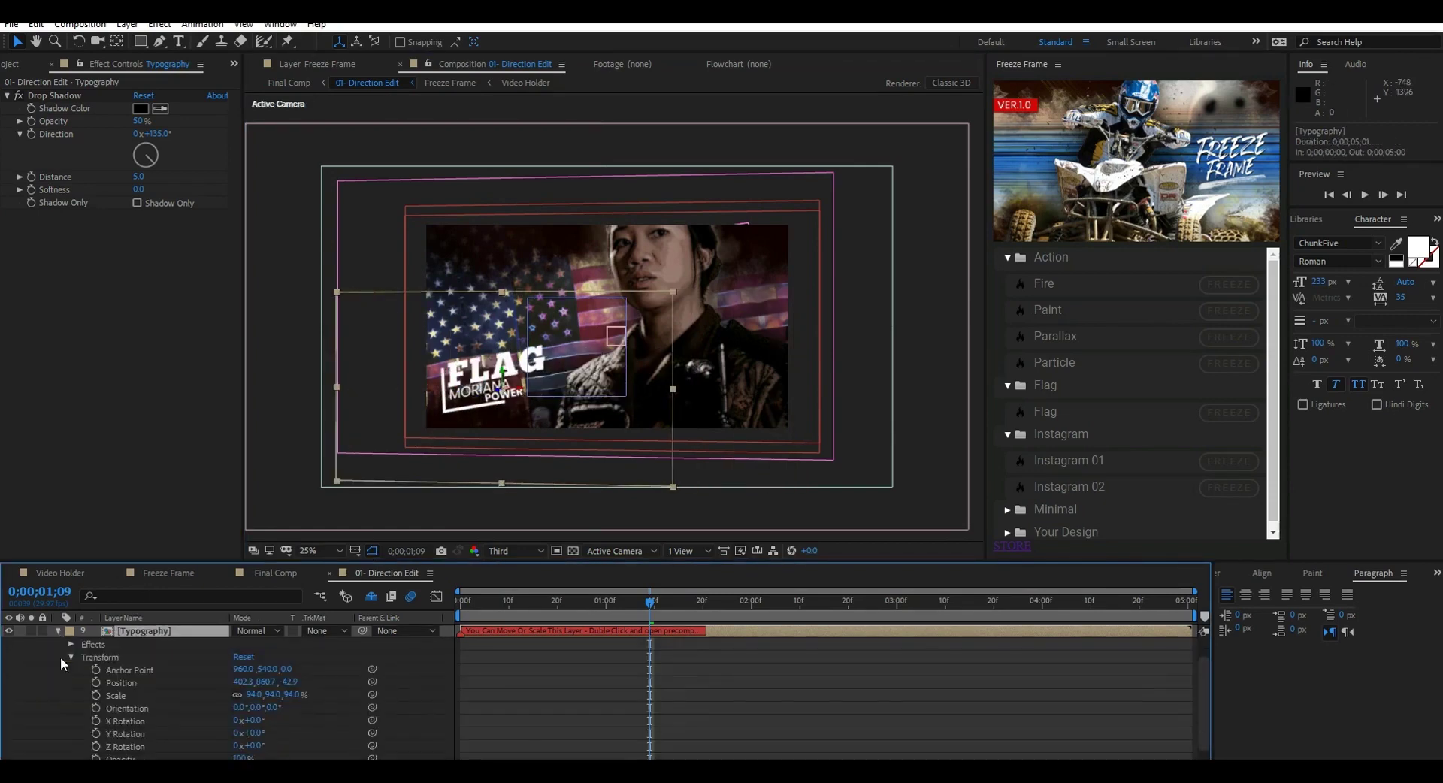
click(125, 693)
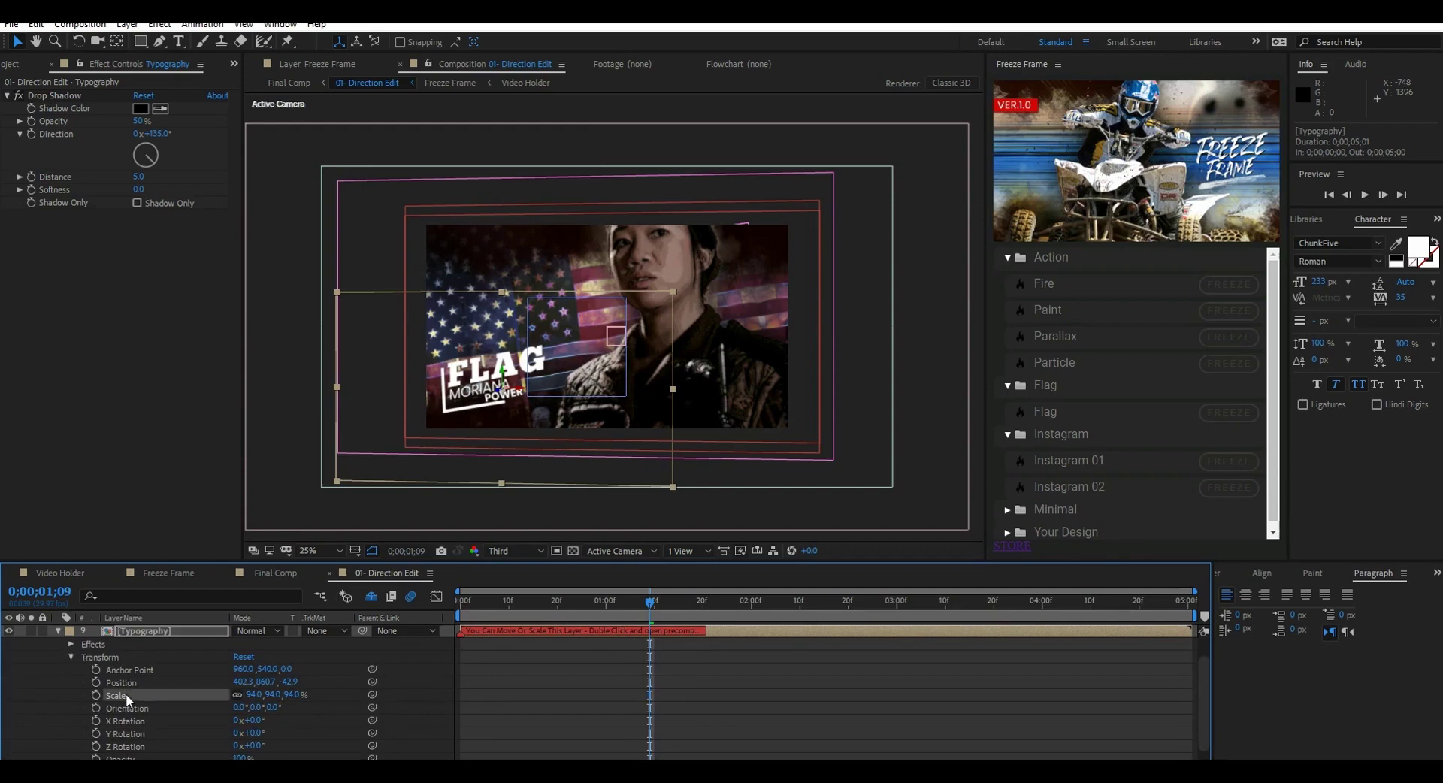
drag(250, 695, 266, 695)
drag(521, 394, 535, 391)
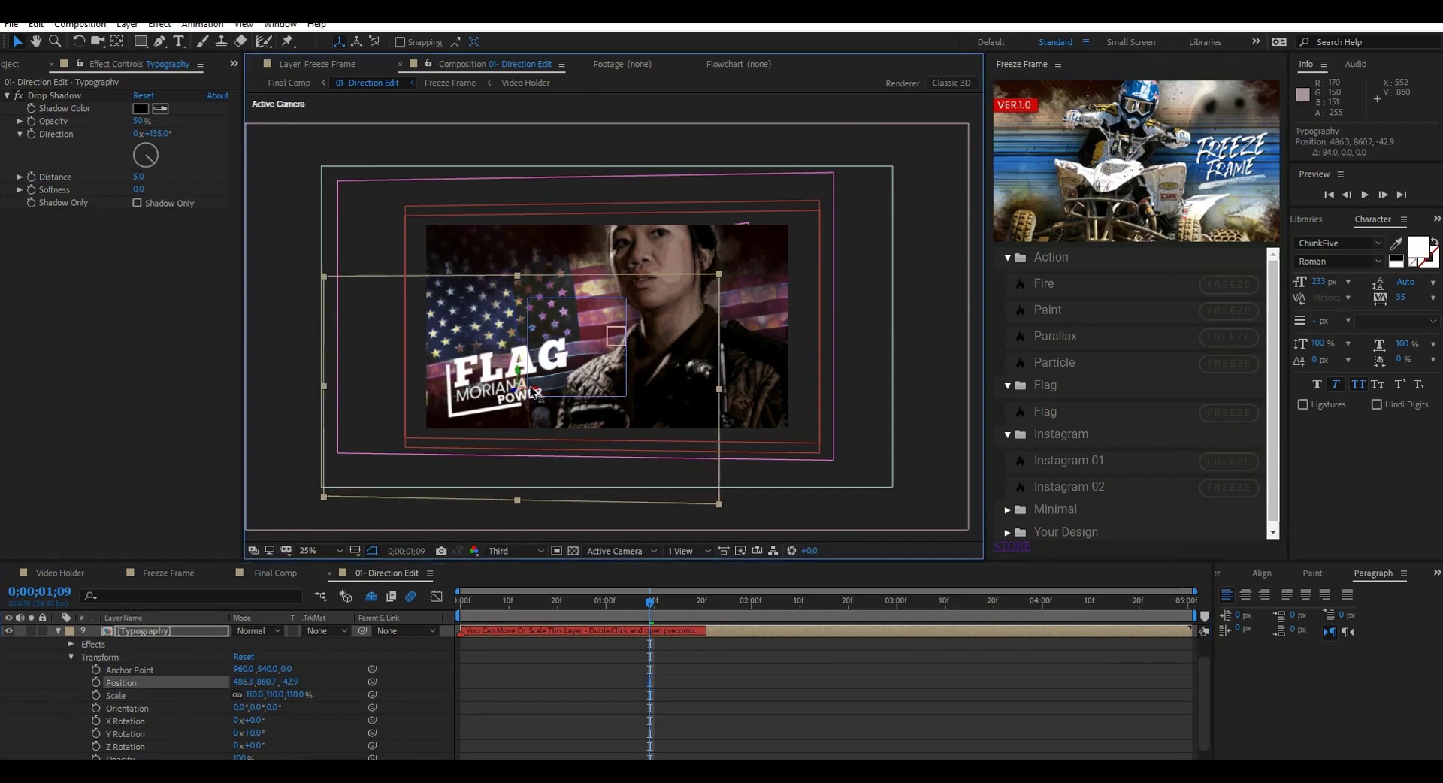
click(59, 630)
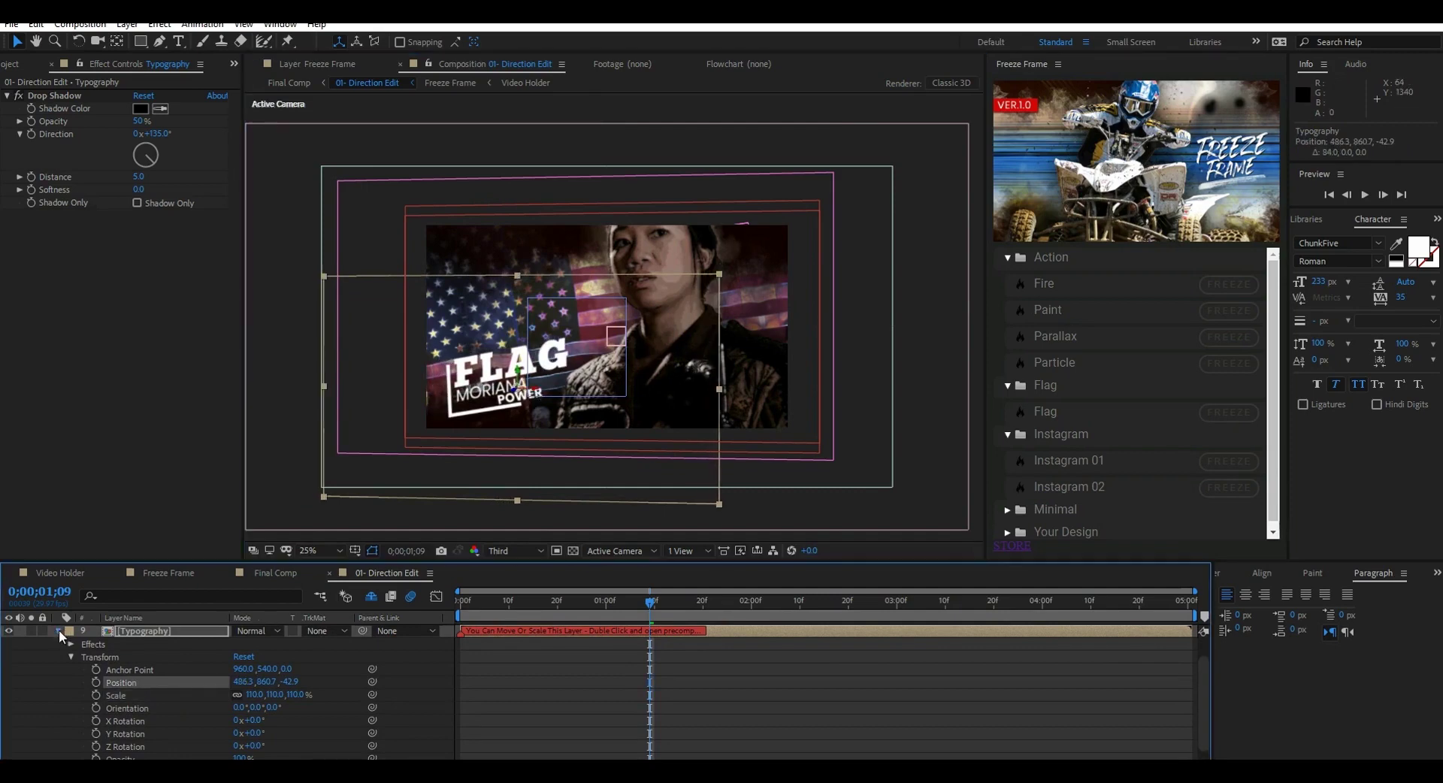
- Open the 03- Text Edit composition from the FreezeFrame Comp and Assets folder
click(11, 64)
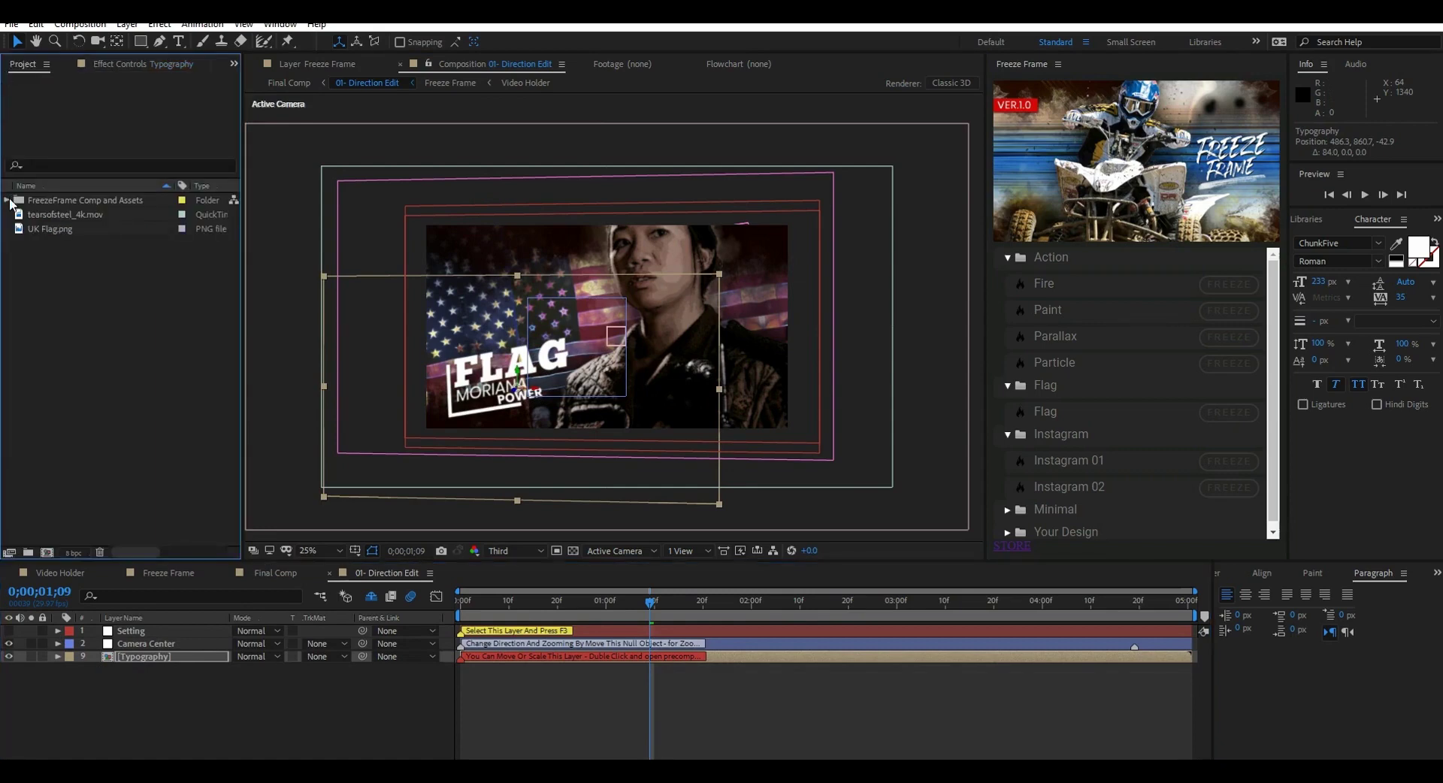
click(8, 200)
click(73, 215)
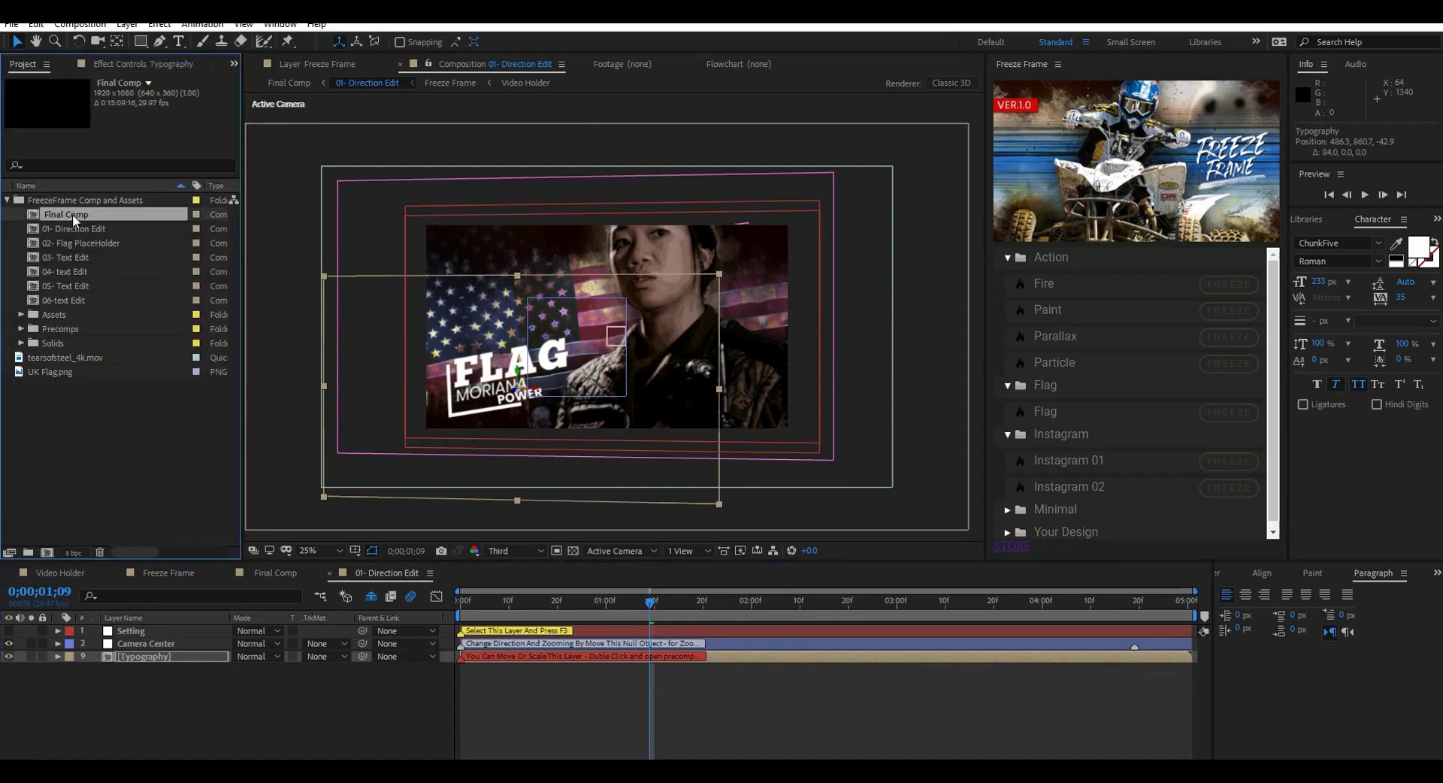
click(79, 257)
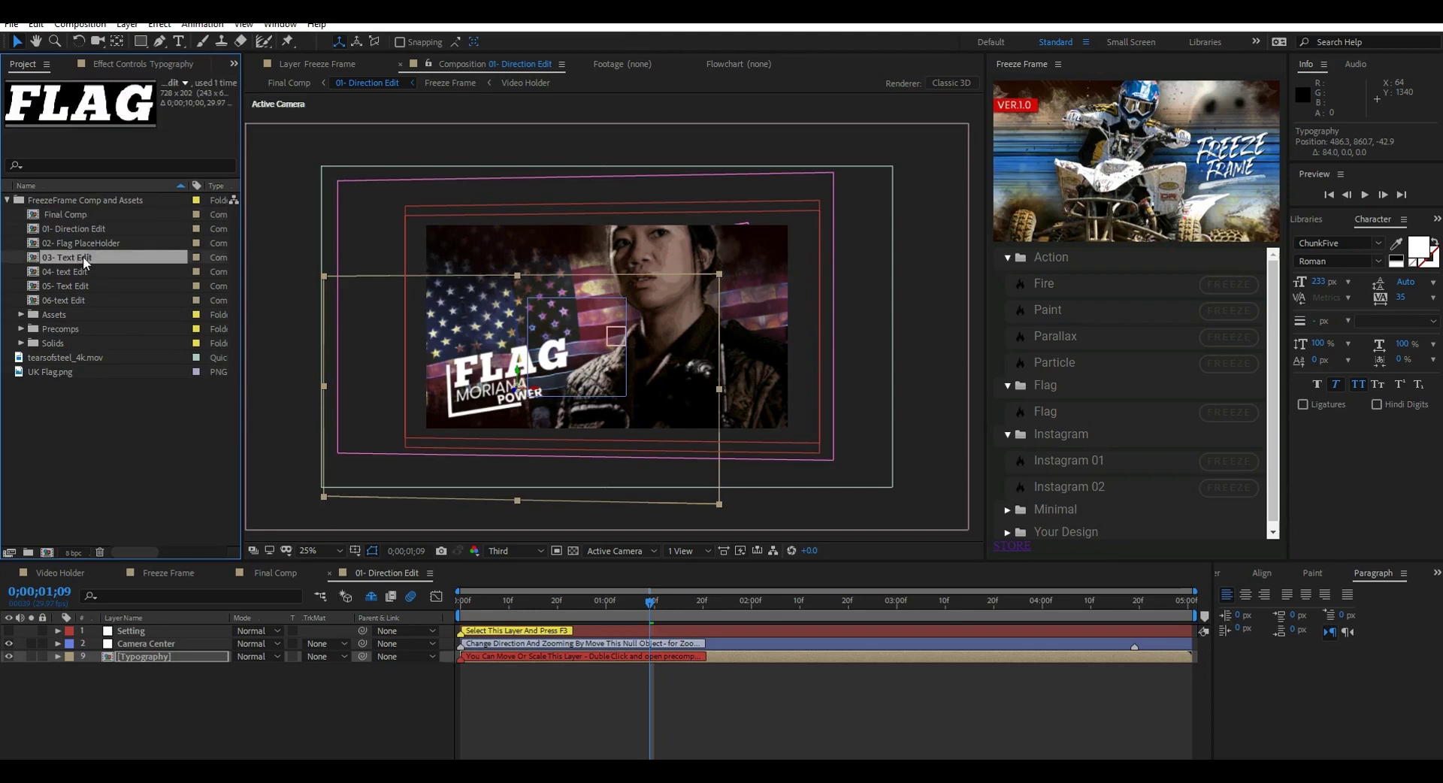
double_click(82, 257)
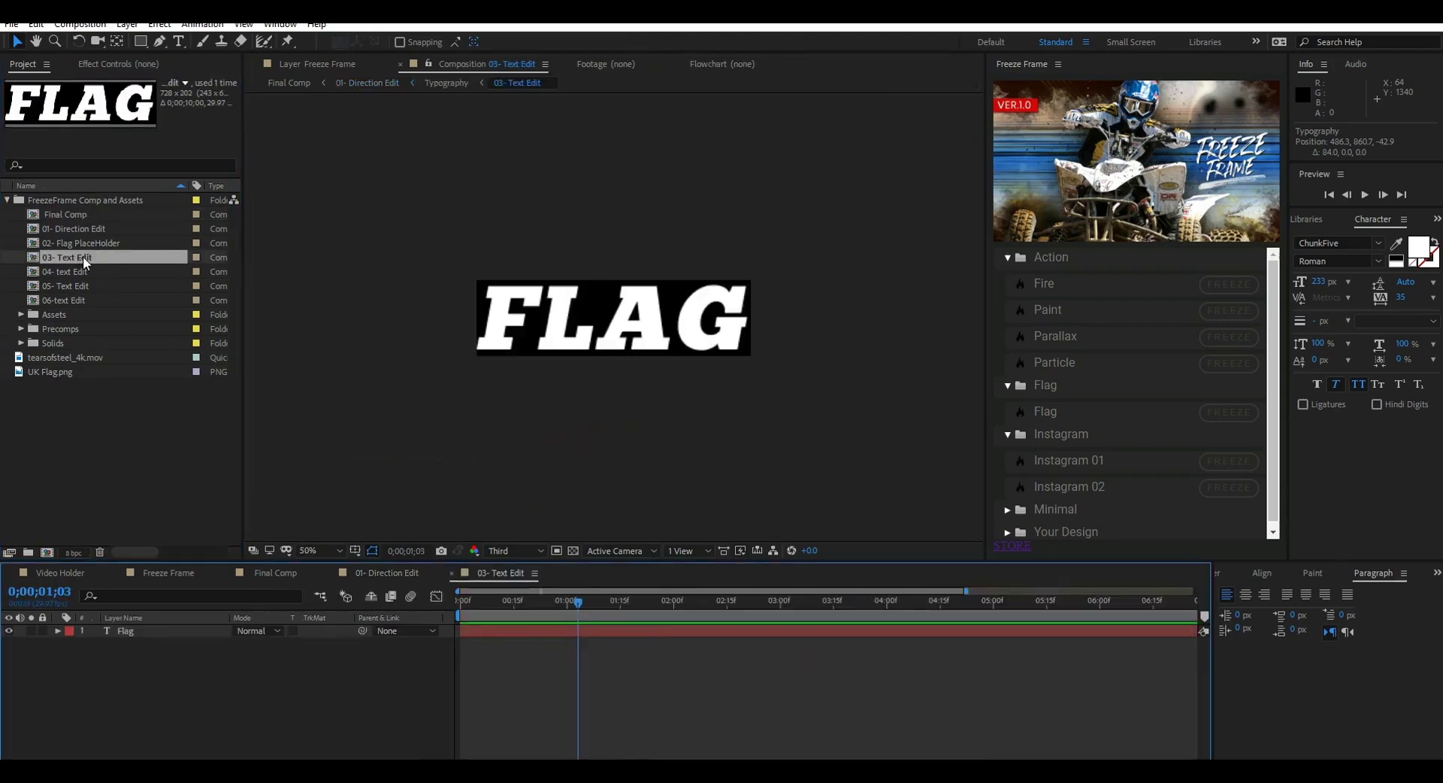
- Replace the FLAG title with TEXT and set its font size to 229 px
double_click(630, 326)
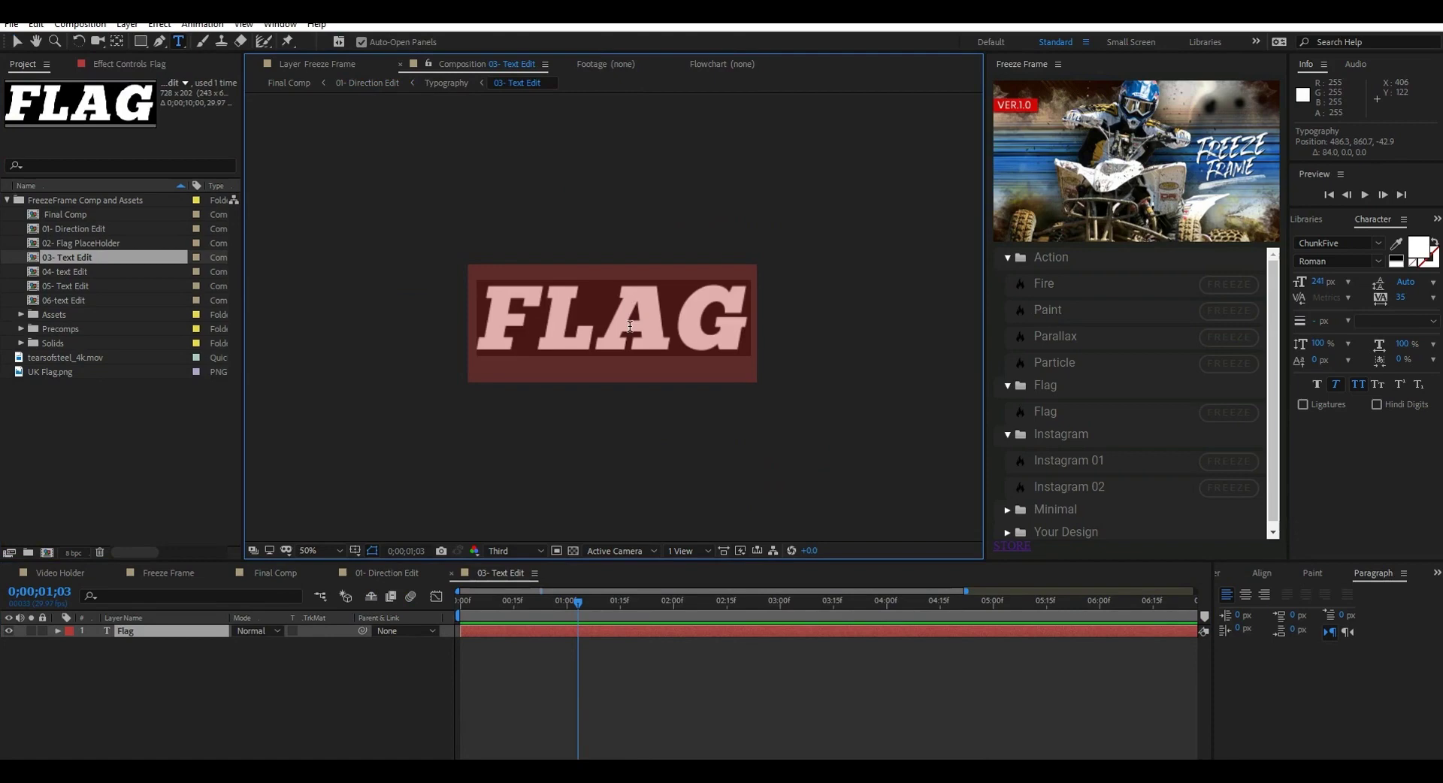
text(TEXT)
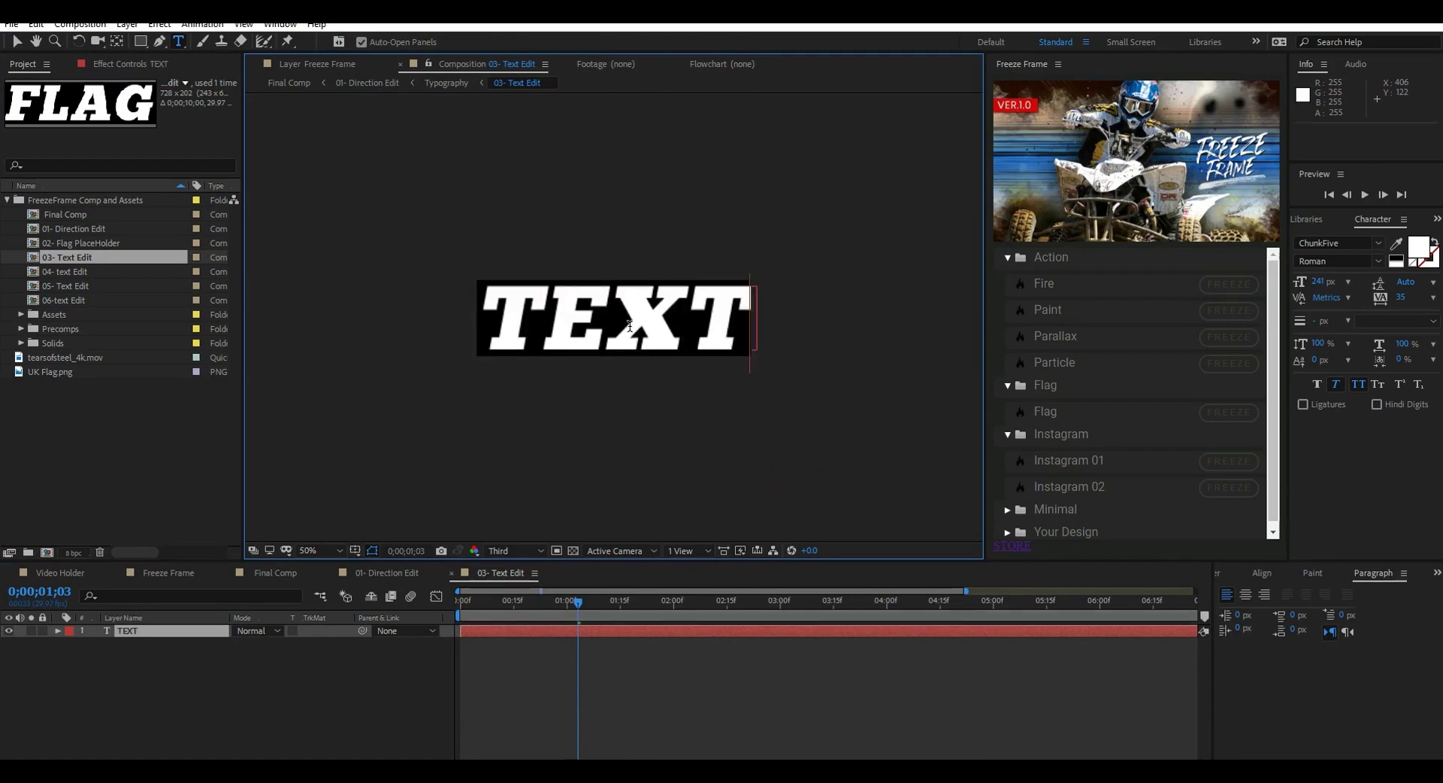
click(17, 42)
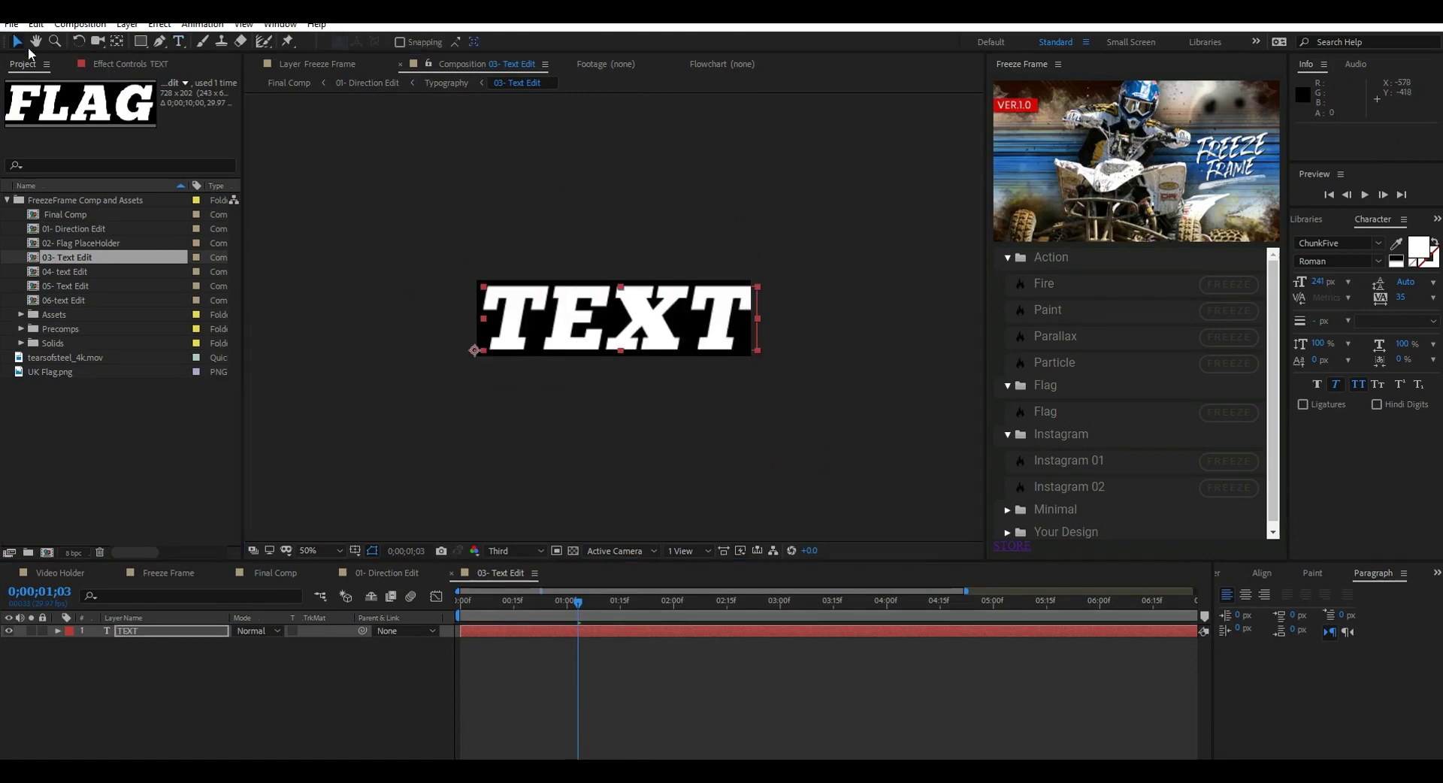
drag(1322, 283, 1307, 285)
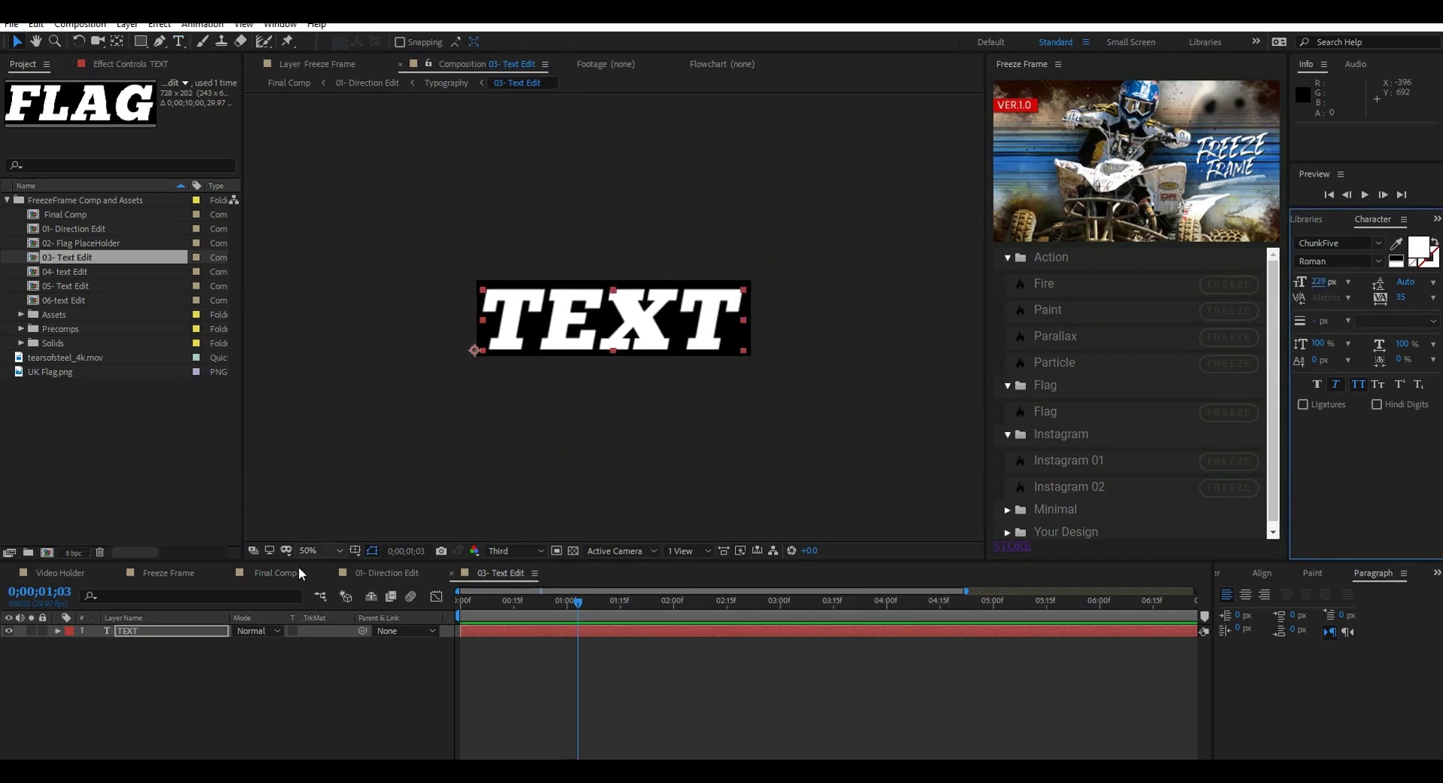
- Return to the 01- Direction Edit composition and move its current time to 0;00;02;12 to check the title
click(395, 569)
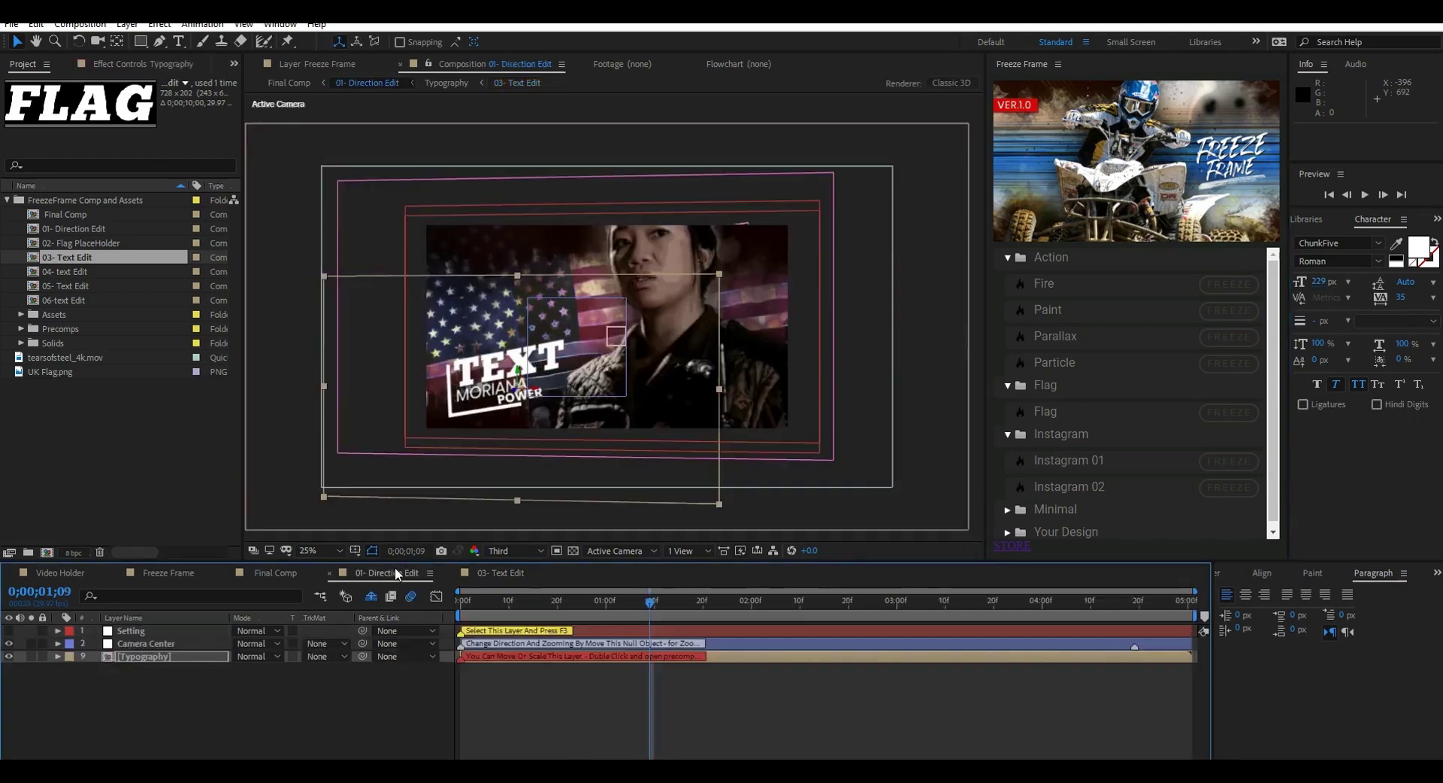
click(760, 603)
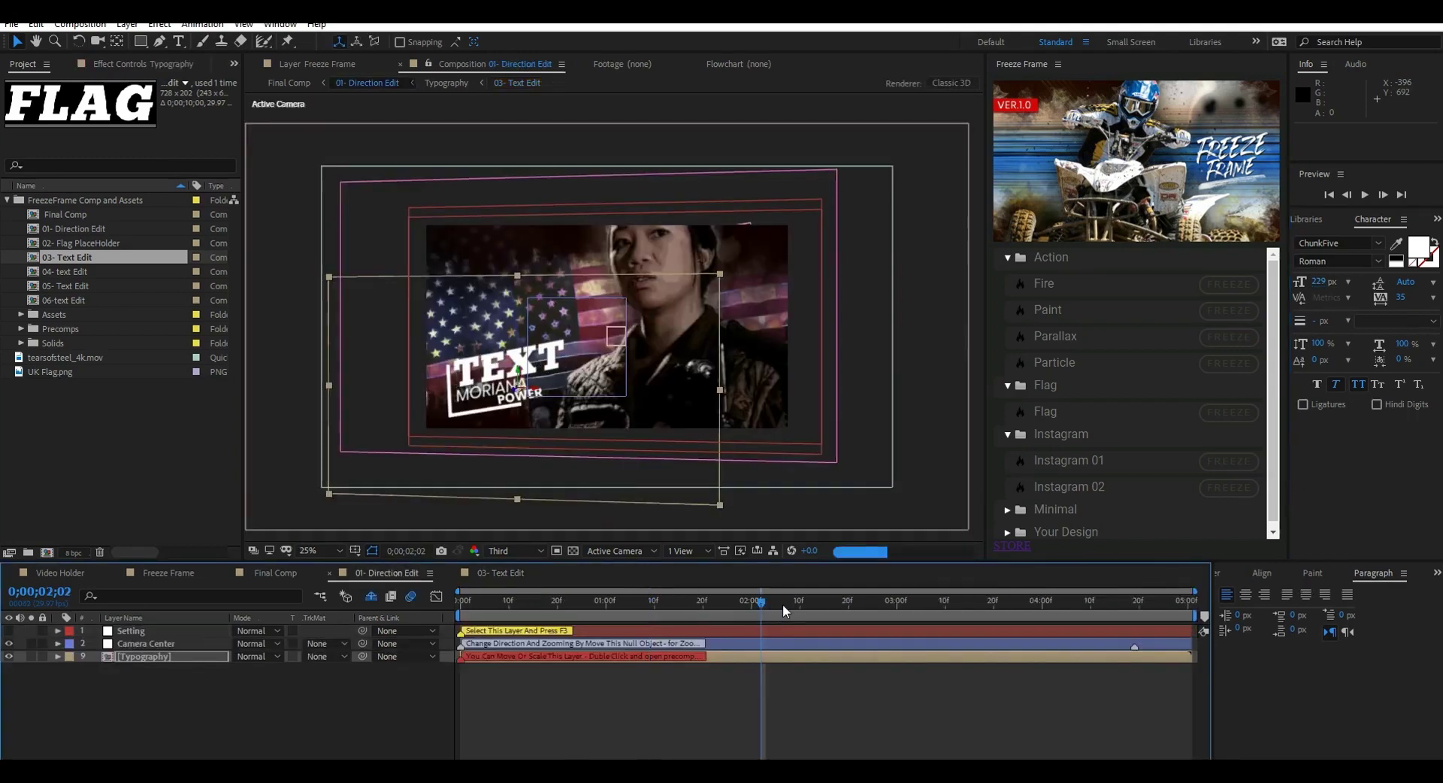
click(810, 603)
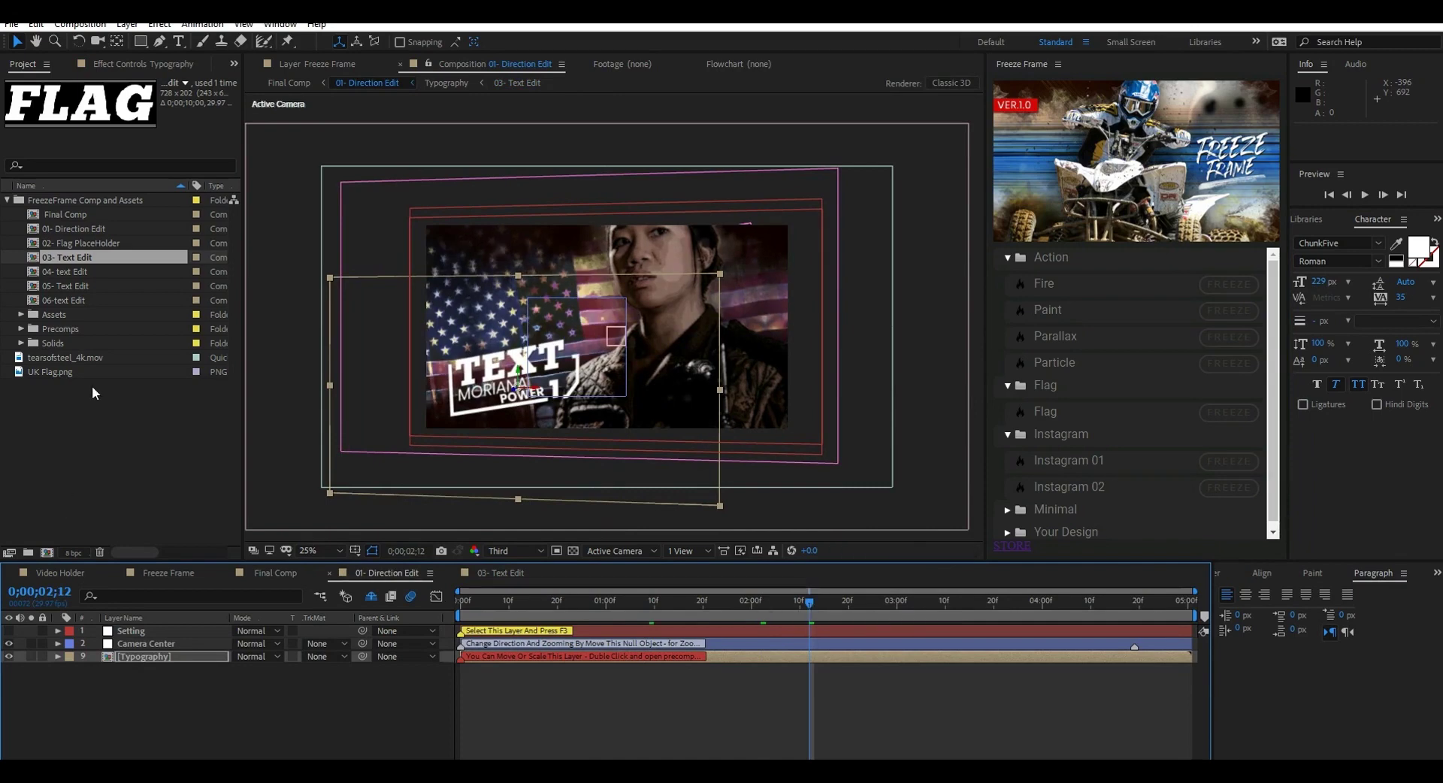
- In the 02- Flag PlaceHolder composition, replace USA Flag.png with UK Flag.png and scale it to 194%
click(106, 243)
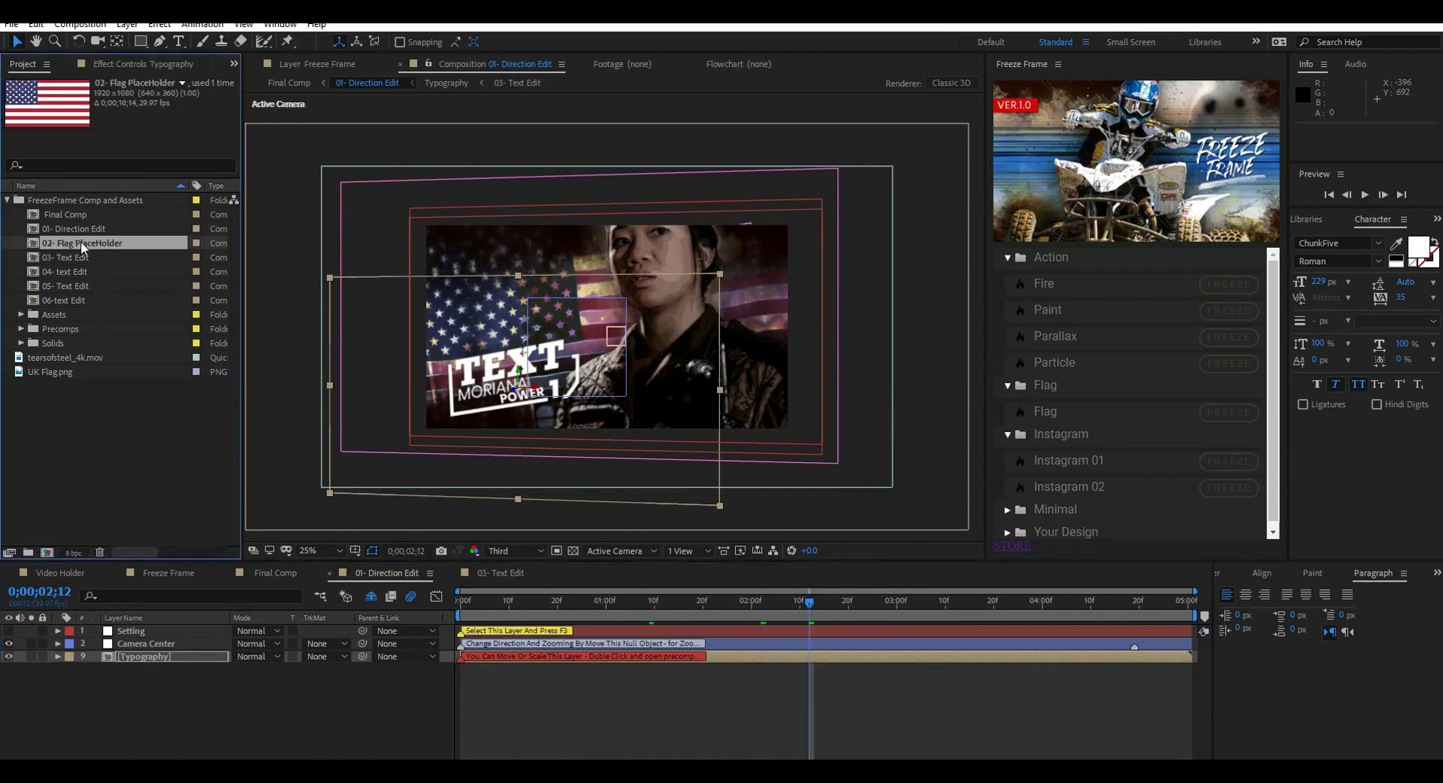
double_click(81, 243)
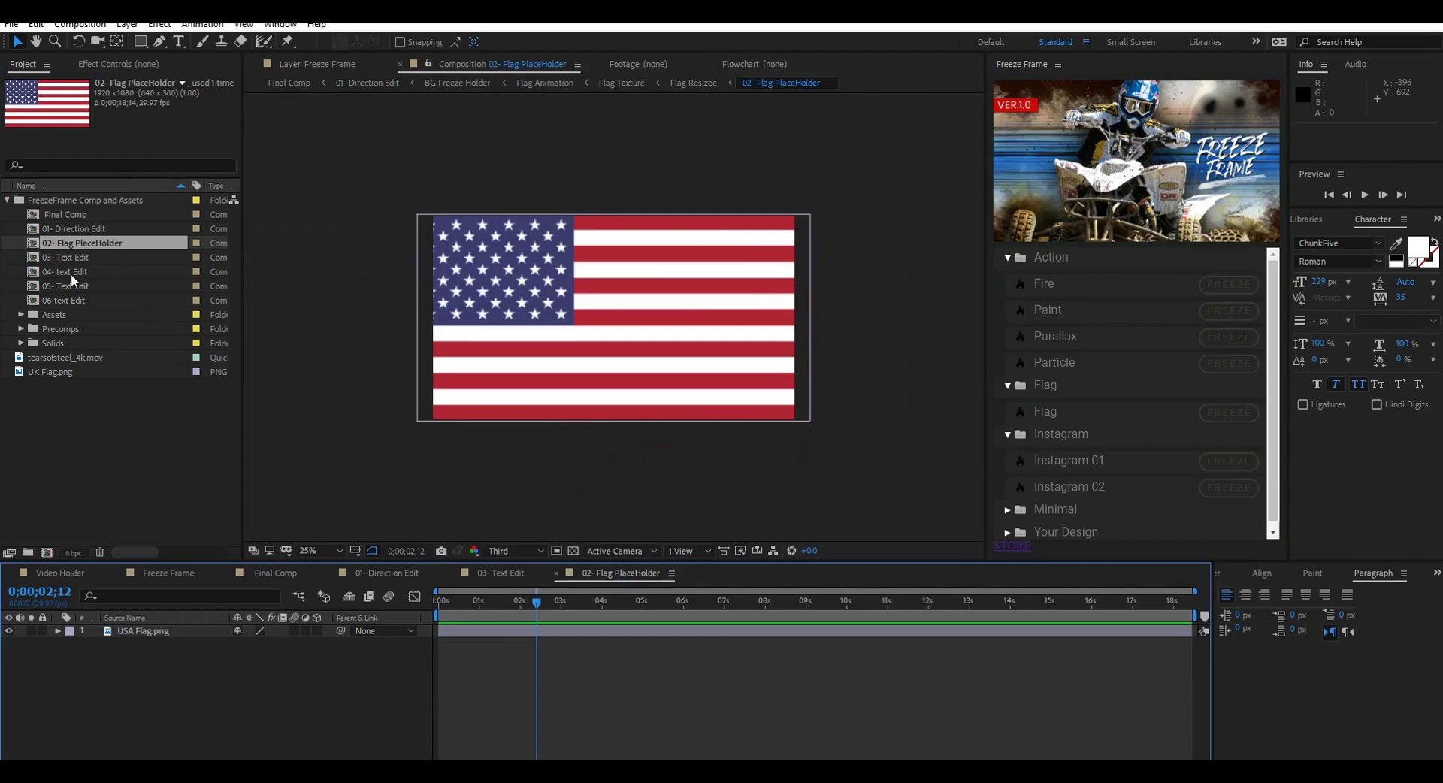
click(57, 374)
click(137, 631)
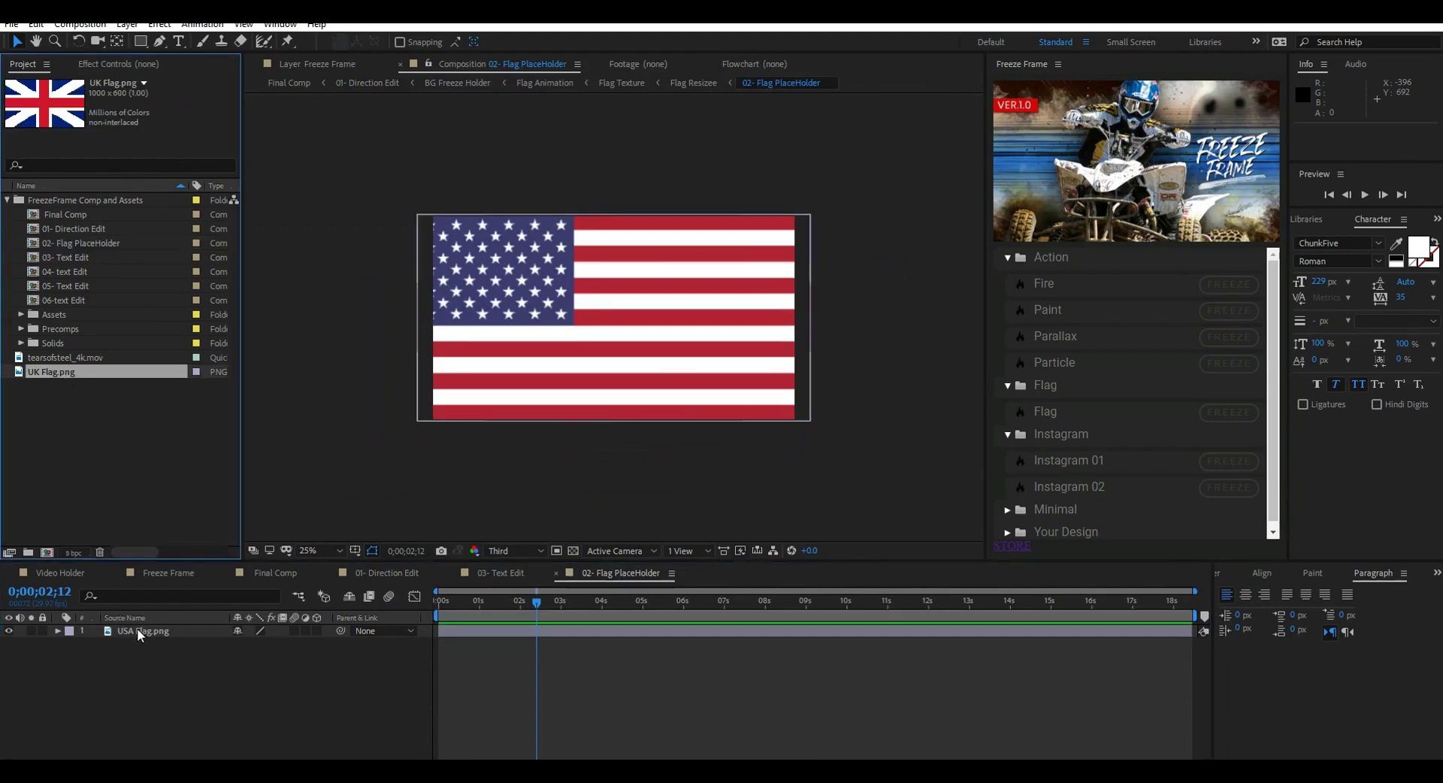
key(Delete)
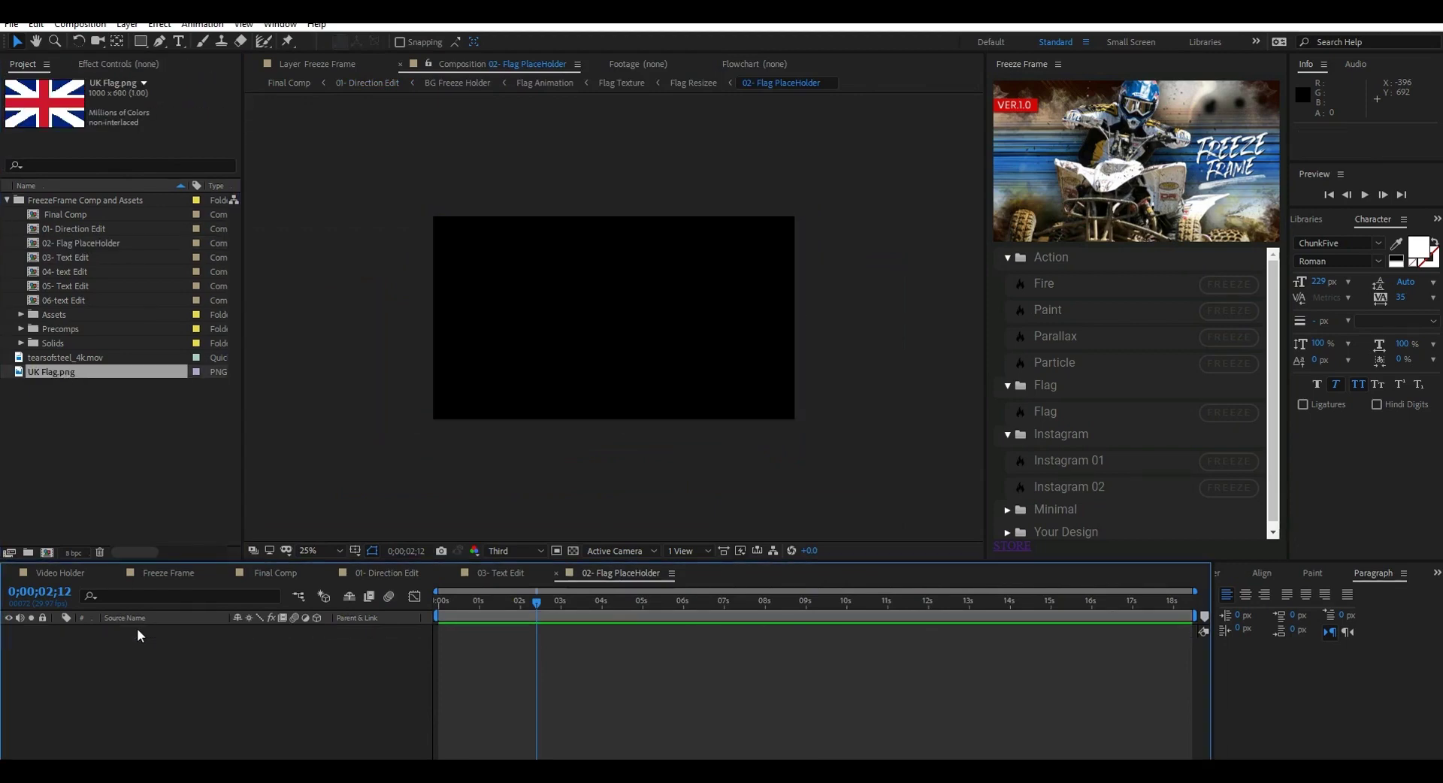
drag(66, 368, 315, 635)
key(s)
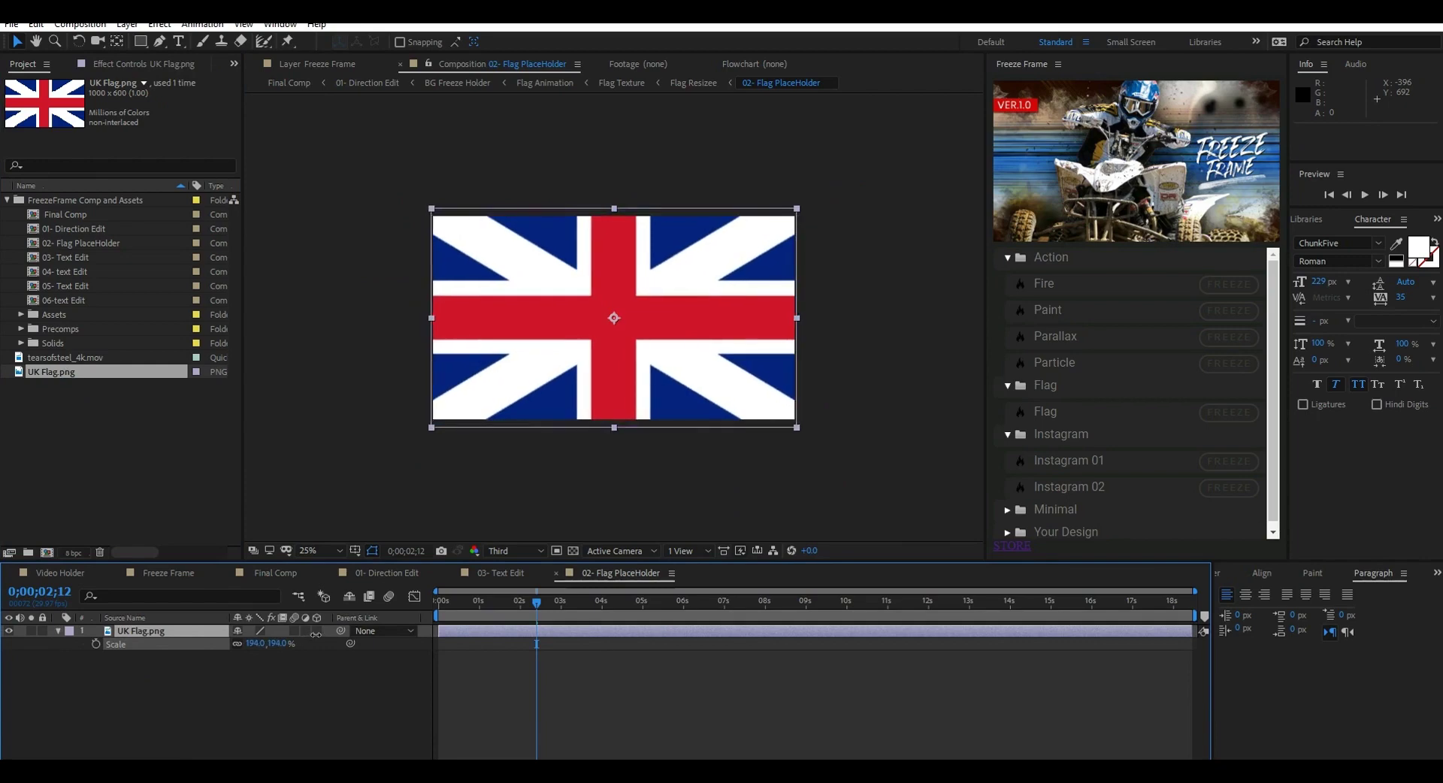
- Check the UK flag in 01- Direction Edit at 0;00;01;19, then preview Final Comp and move its time to 0:06:06:09
click(385, 573)
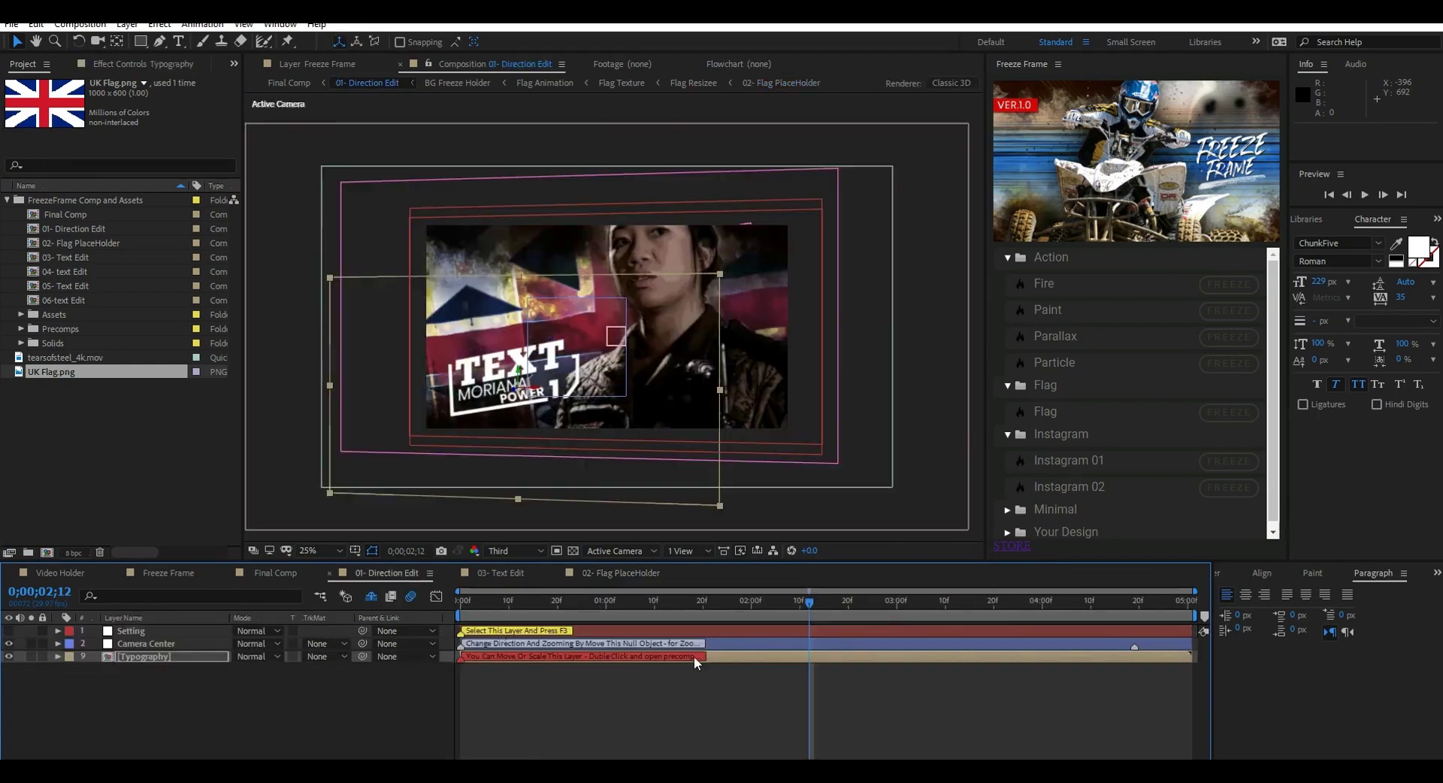
click(696, 601)
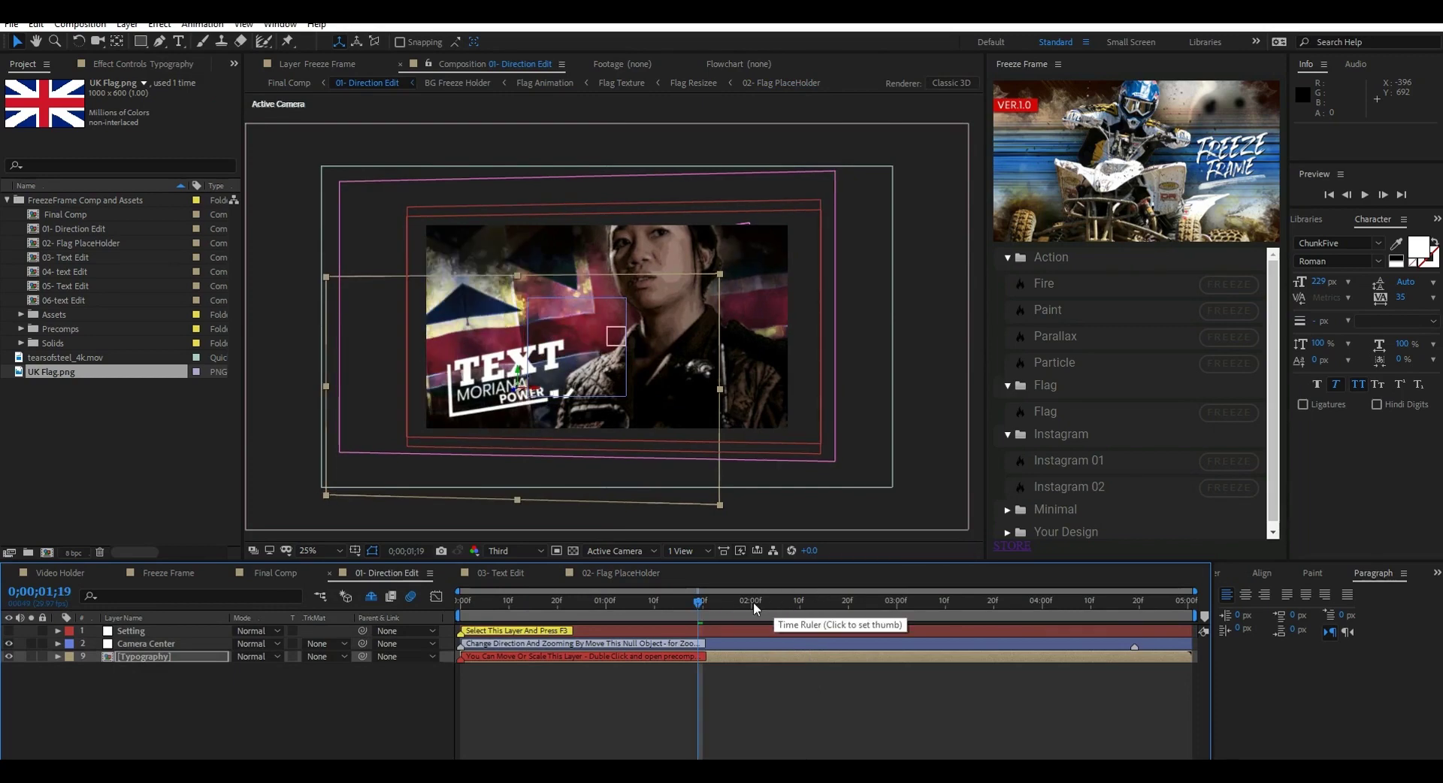
click(272, 571)
key(space)
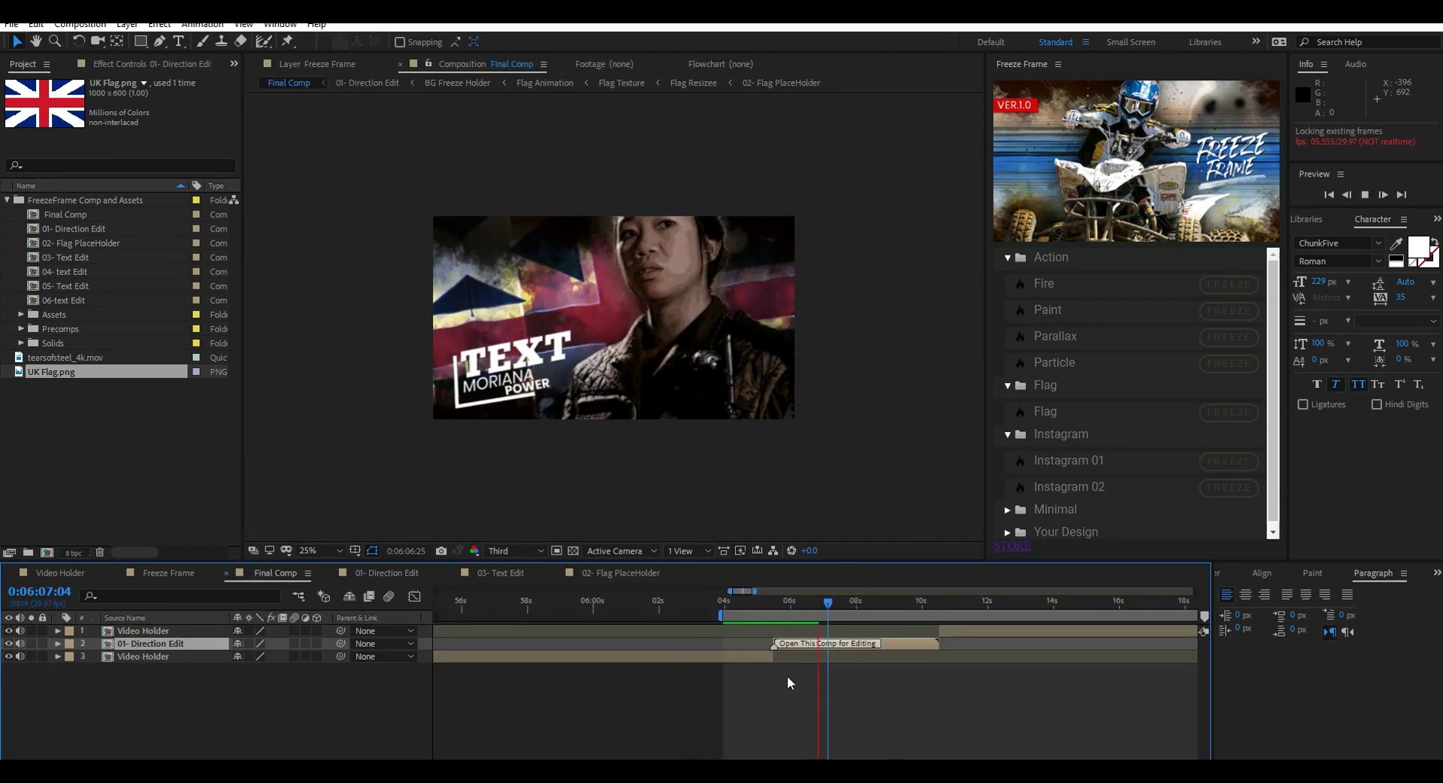
click(801, 608)
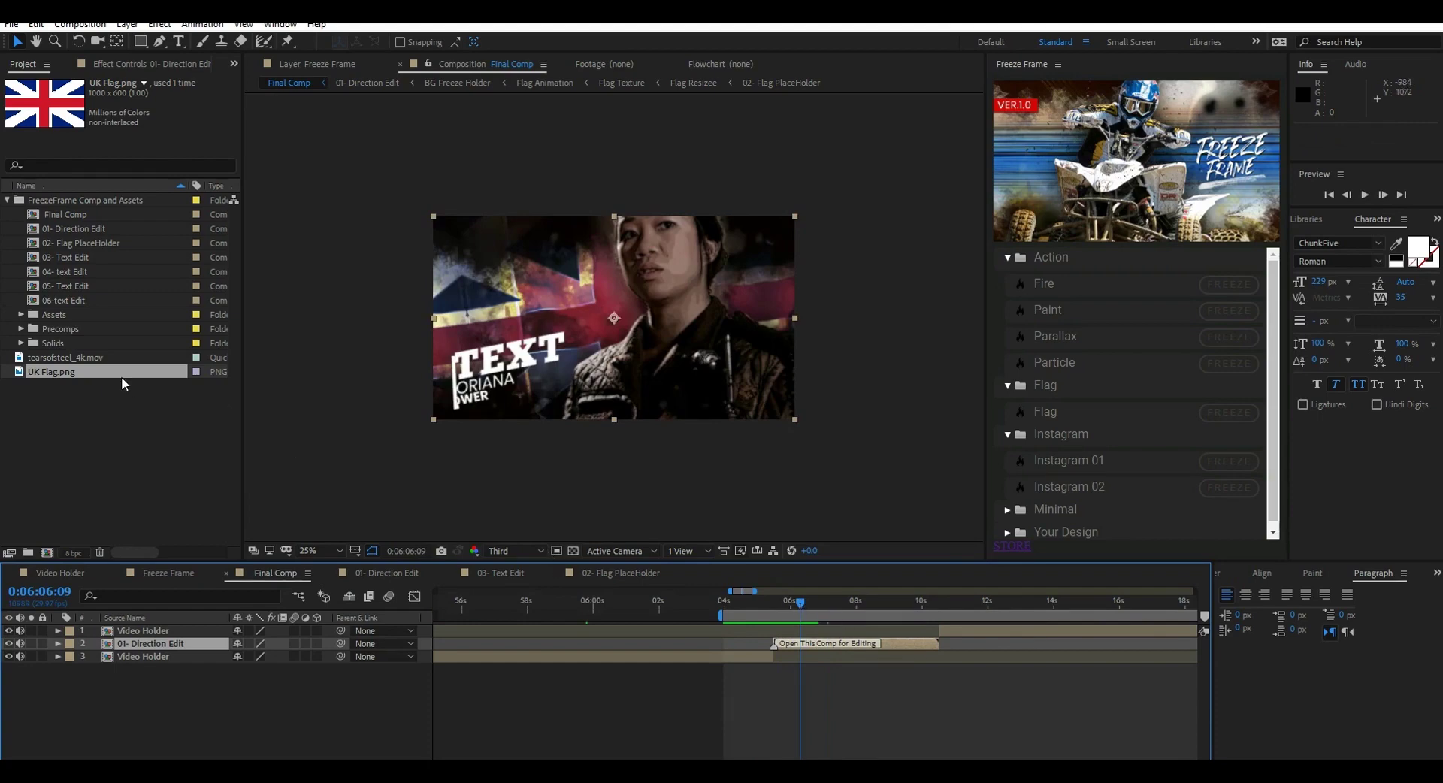
- Rename the 01- Direction Edit composition as 01- Direction Edit 1 and collapse the FreezeFrame Comp and Assets folder
click(114, 229)
key(Return)
key(End)
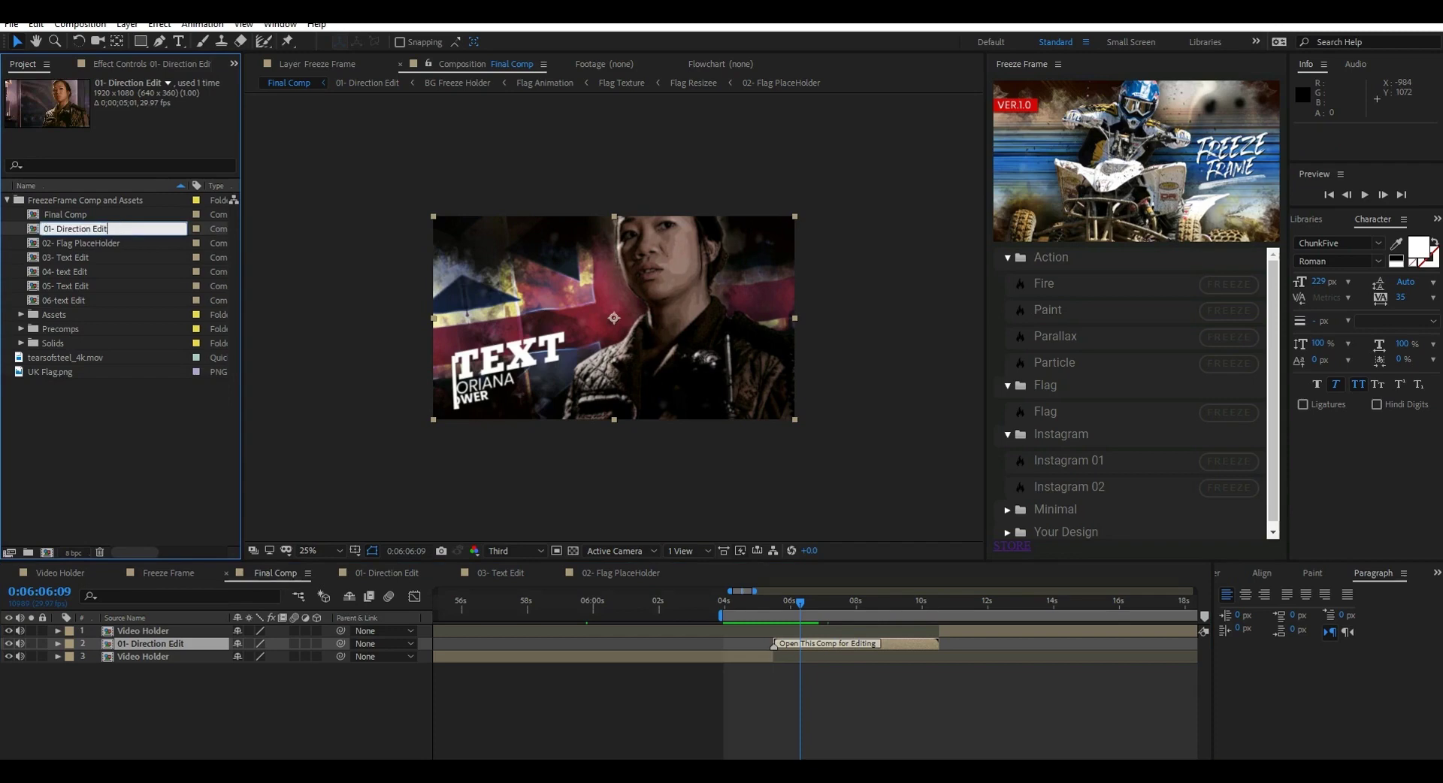
click(129, 457)
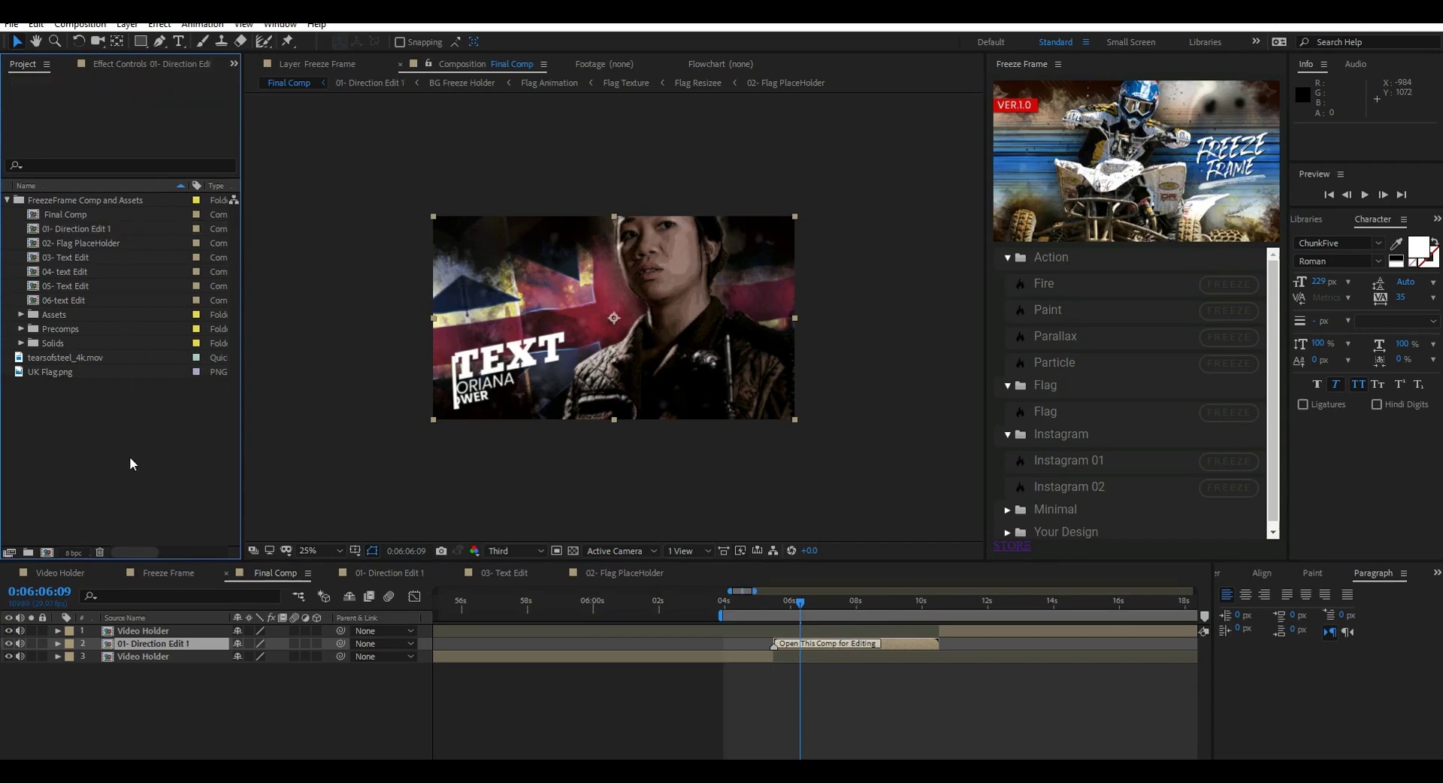
click(7, 201)
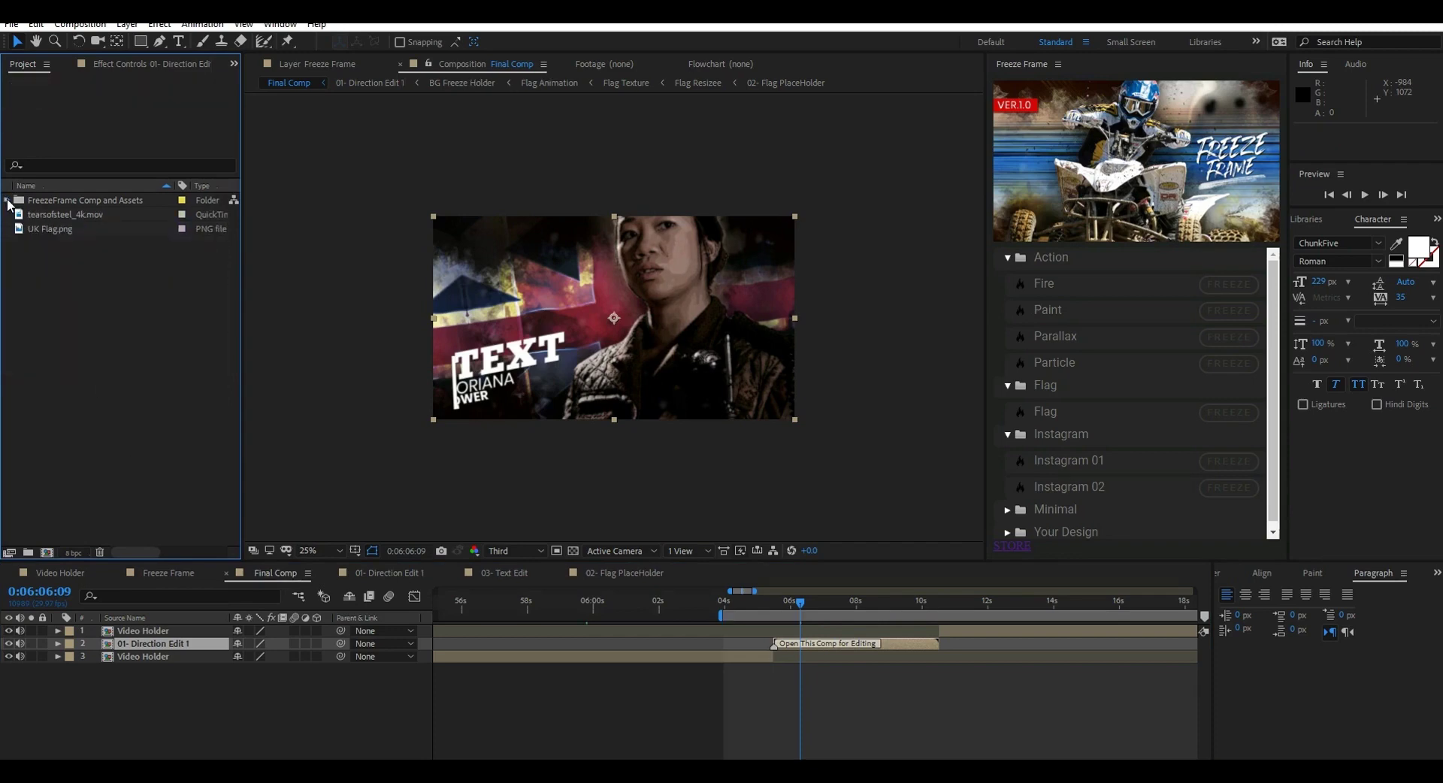
- Create a new composition Comp 1 with the HDTV 1080 29.97 preset
click(47, 553)
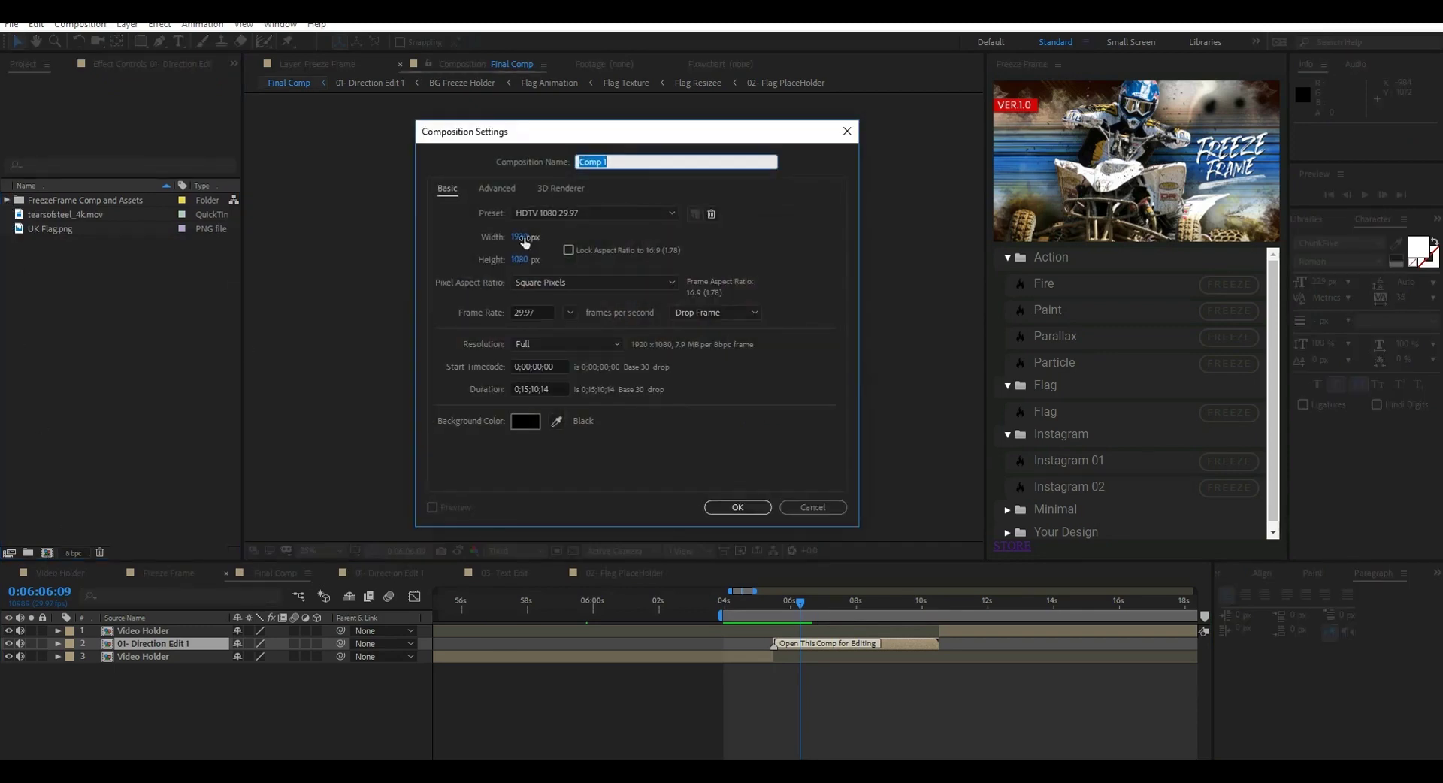
click(567, 214)
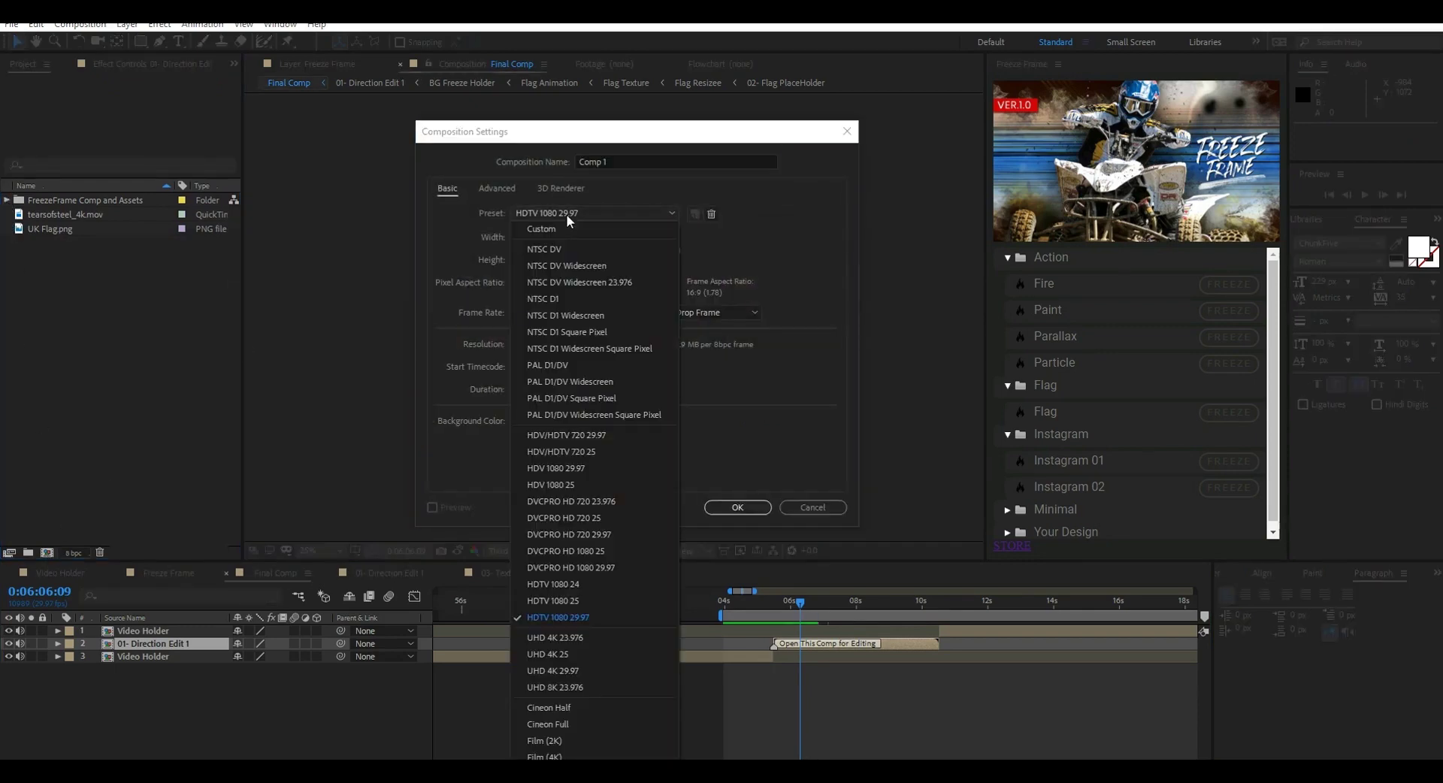
click(577, 618)
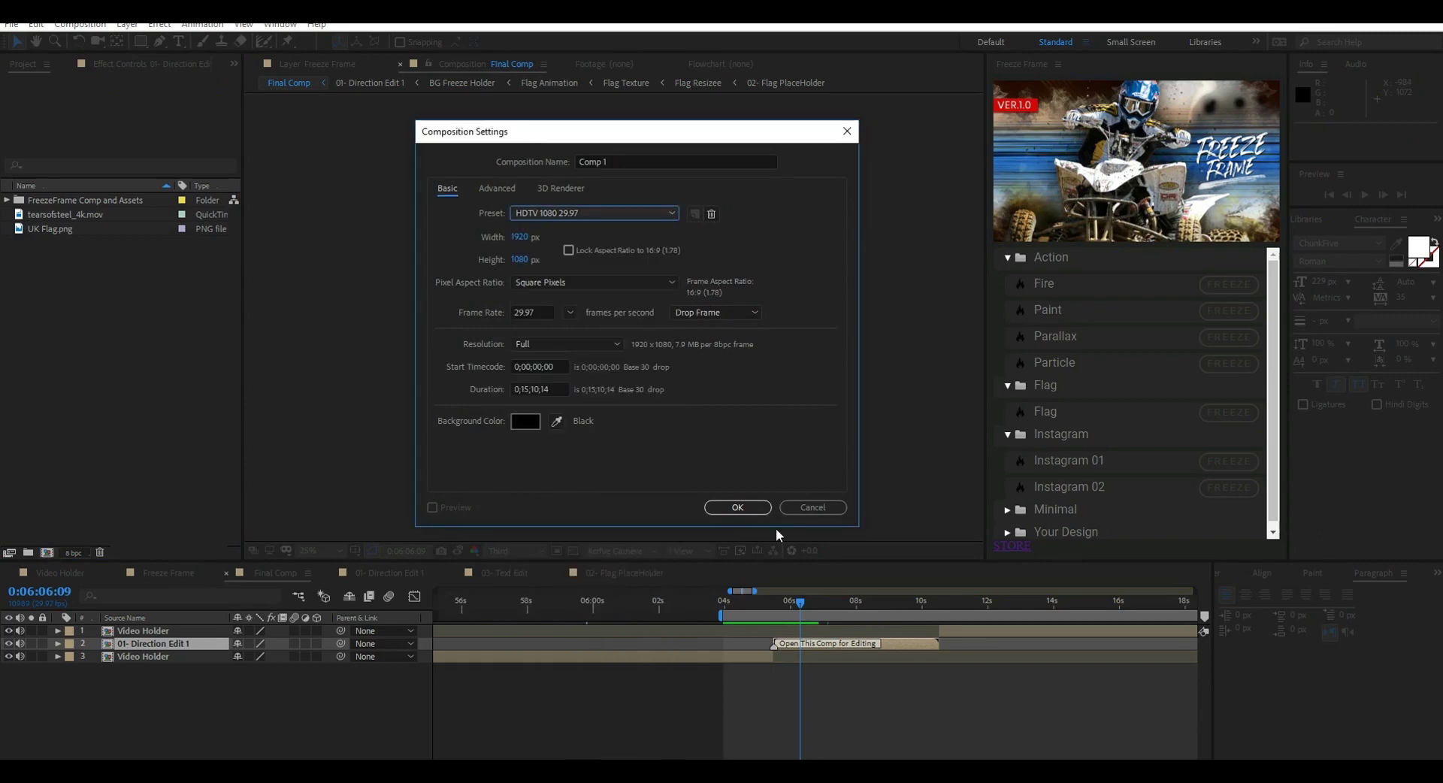
click(736, 509)
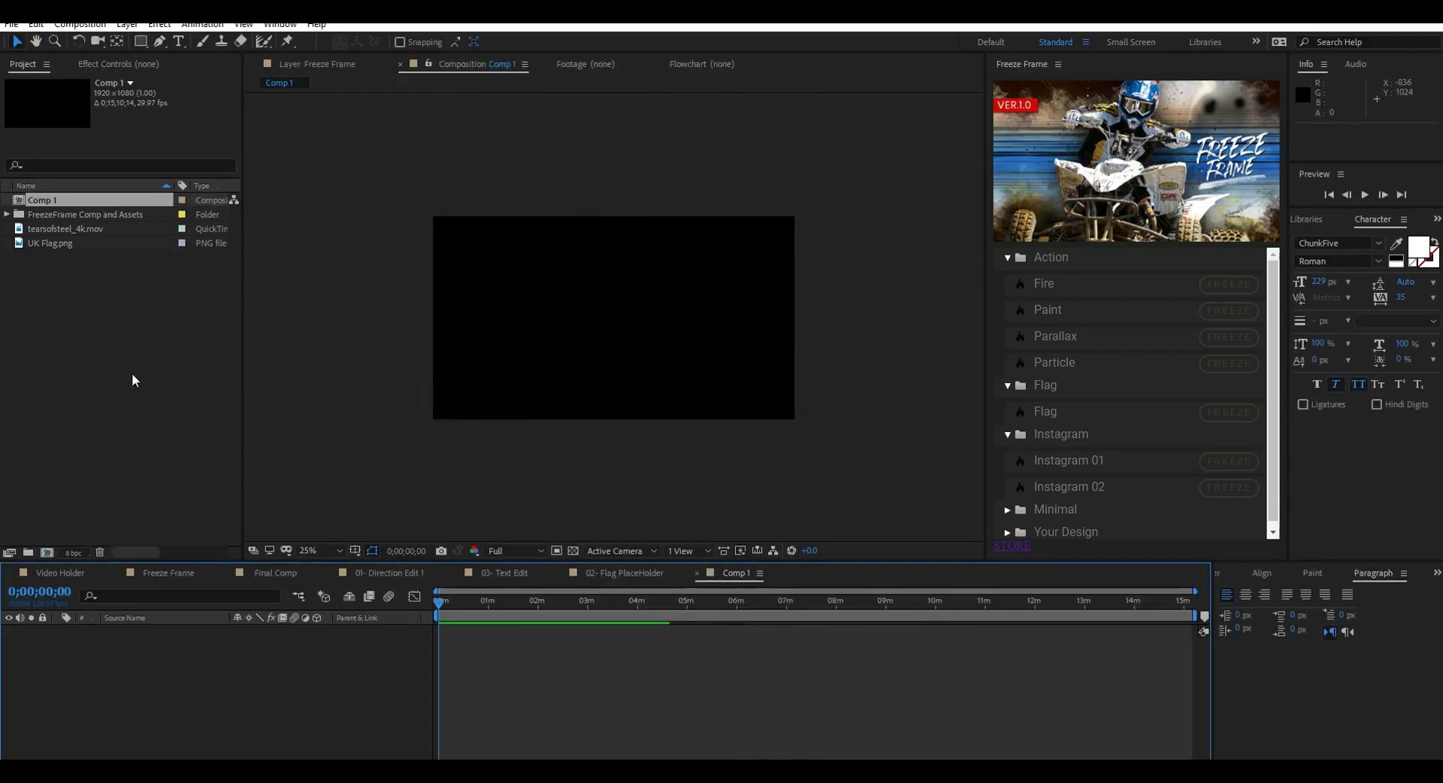
- Add tearsofsteel_4k.mov to Comp 1 and scale the layer to 65%
drag(64, 230, 174, 684)
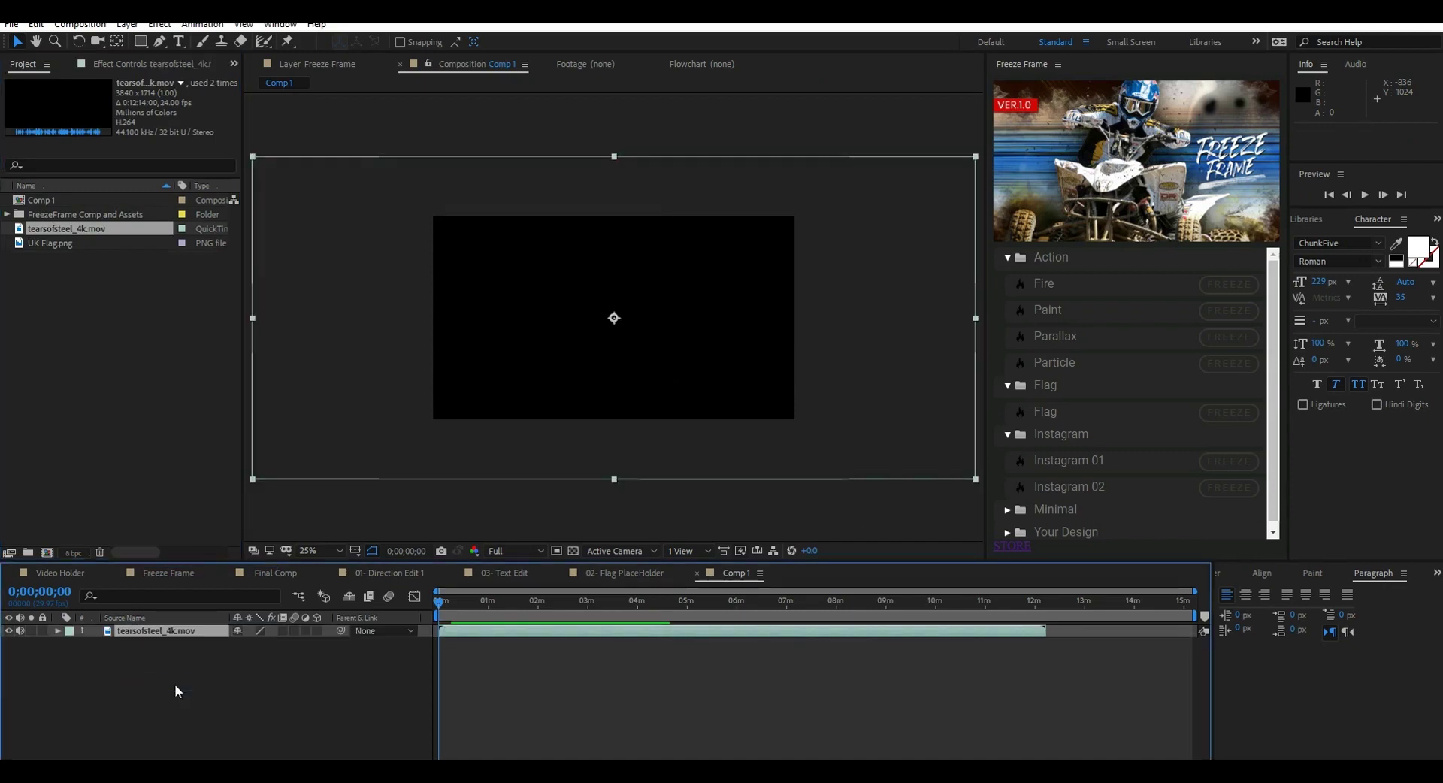
click(662, 609)
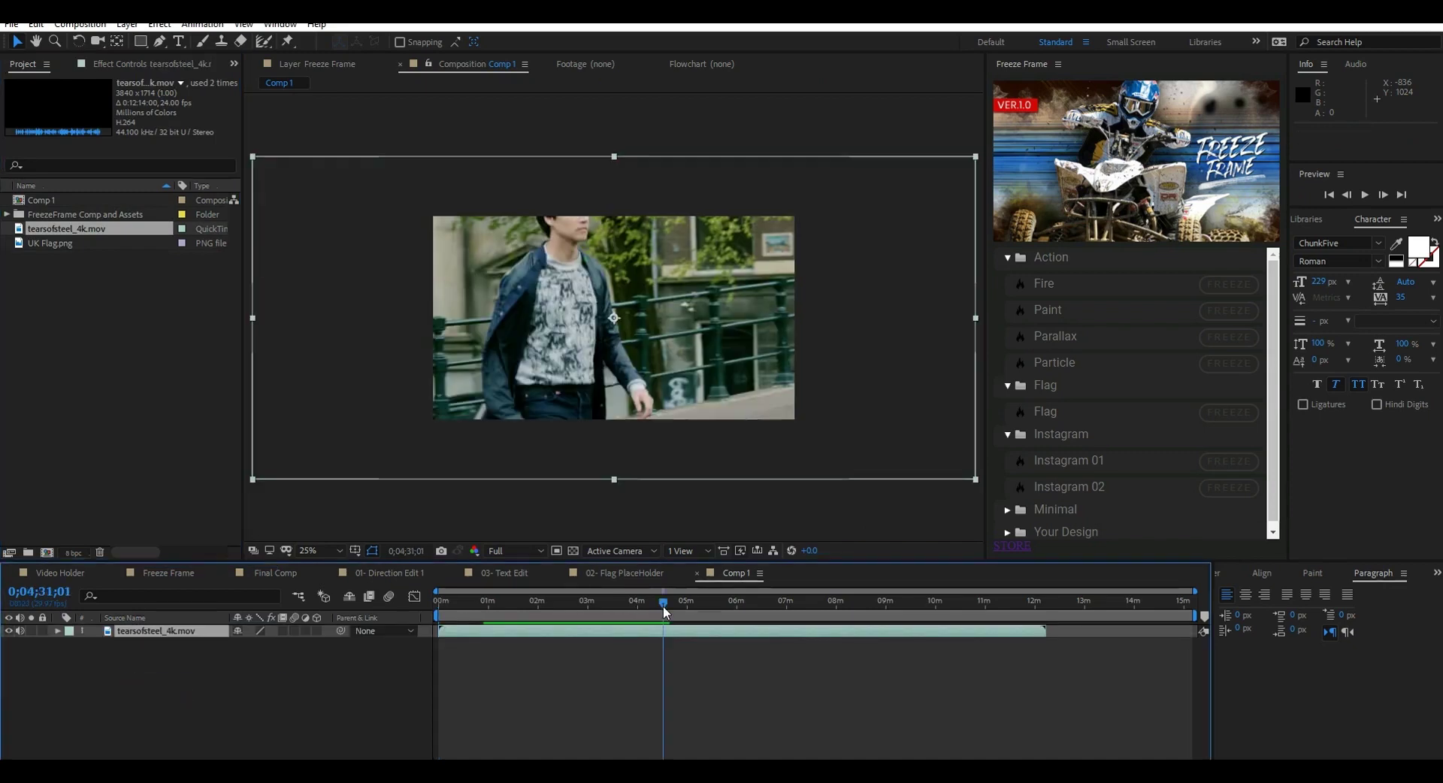
key(s)
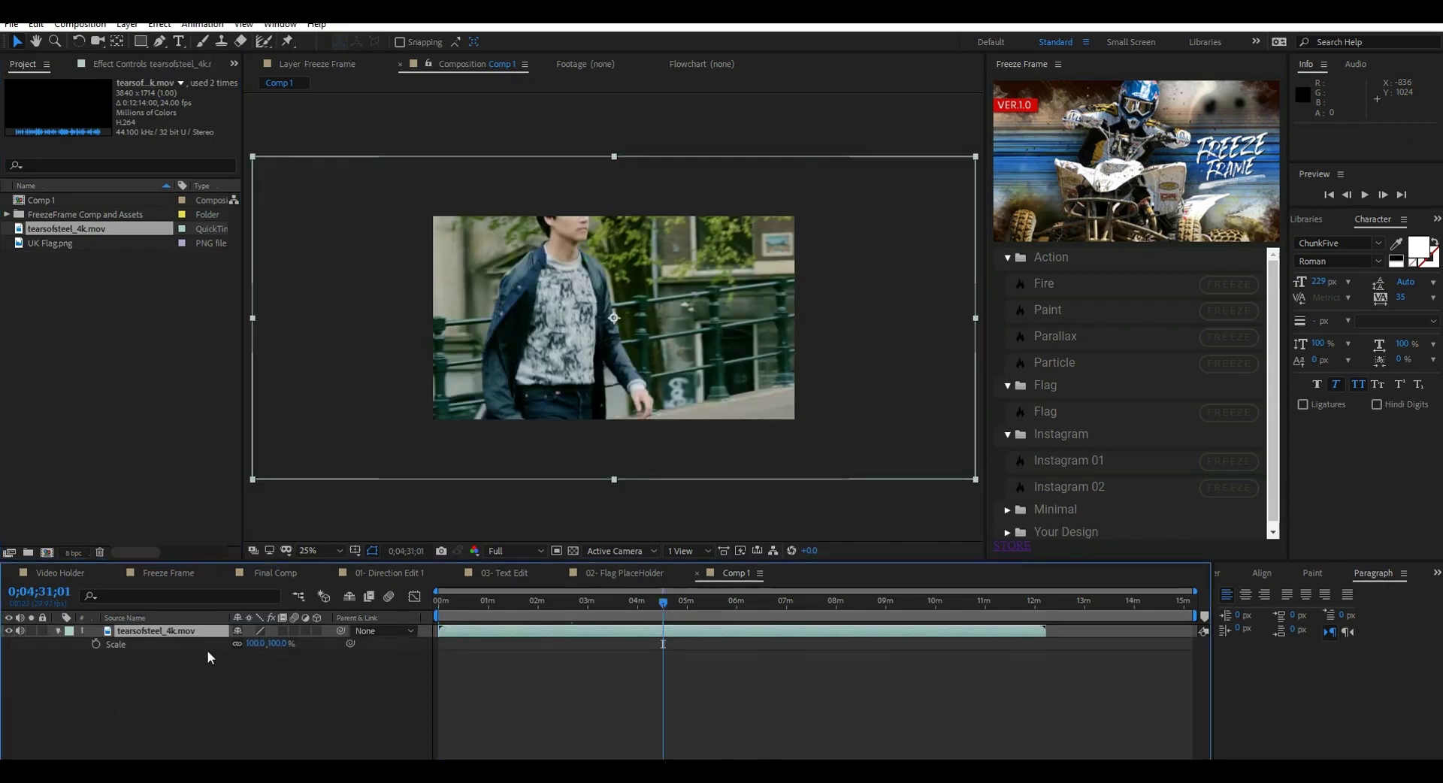
click(257, 644)
text(65)
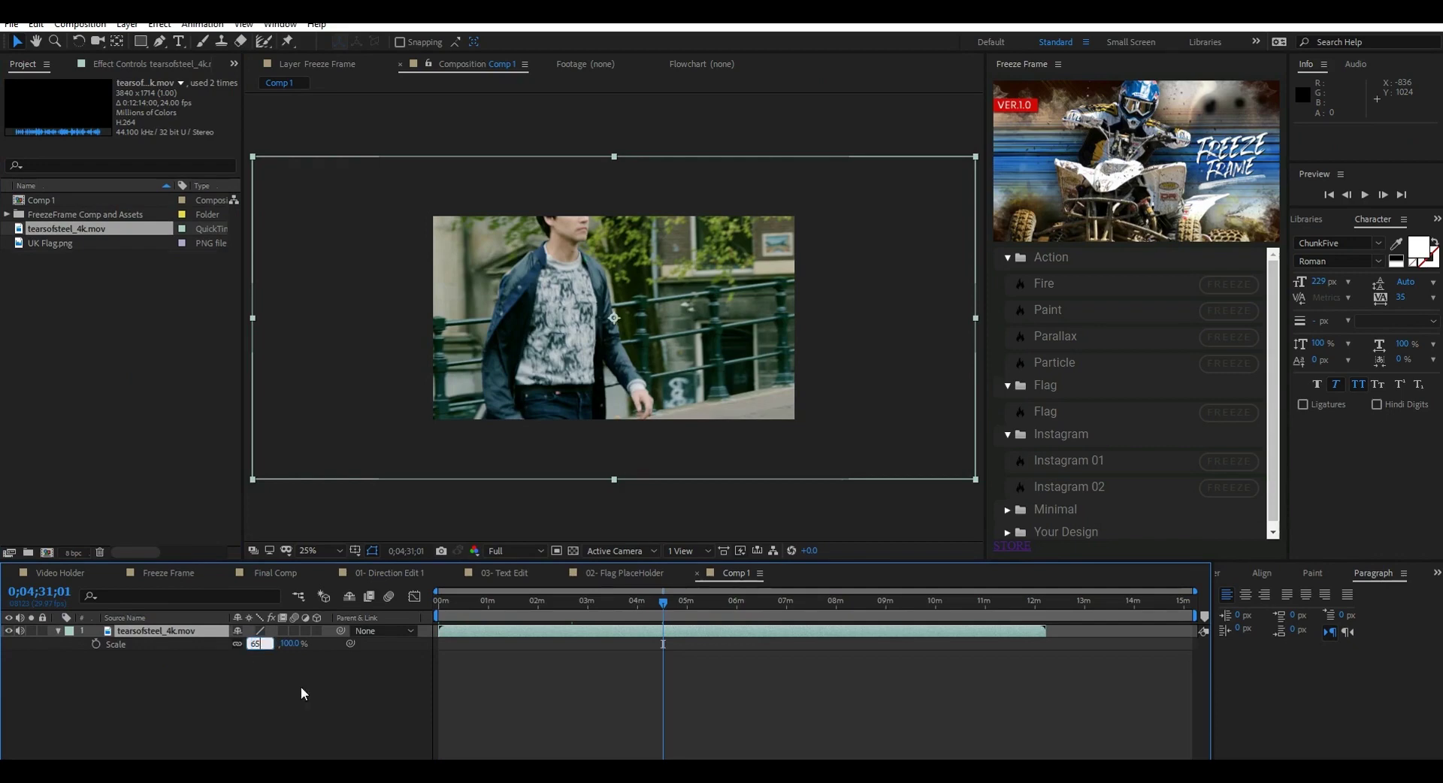
key(Return)
- Move the current time to 0;06;11;04 and start the Fire freeze on the clip
drag(682, 603, 743, 633)
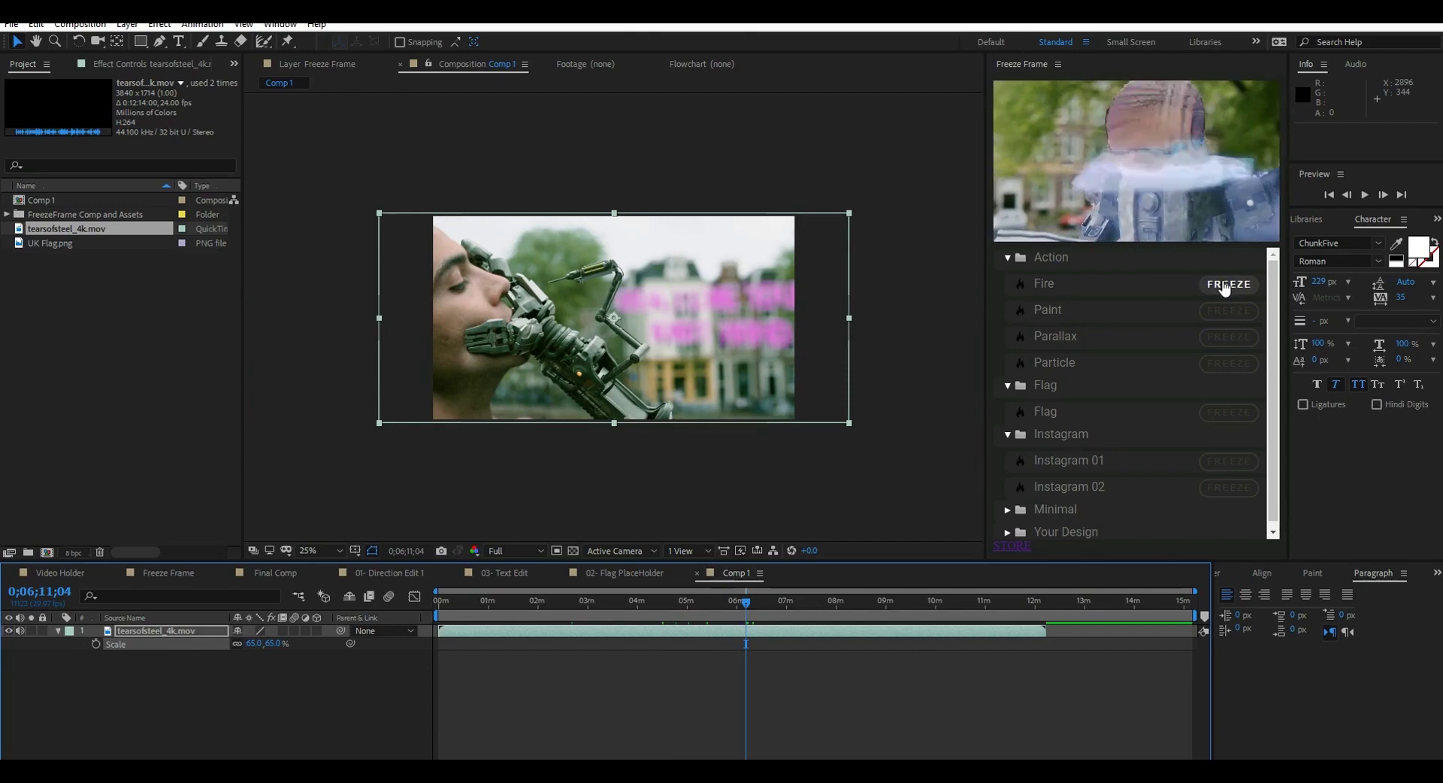
click(1226, 285)
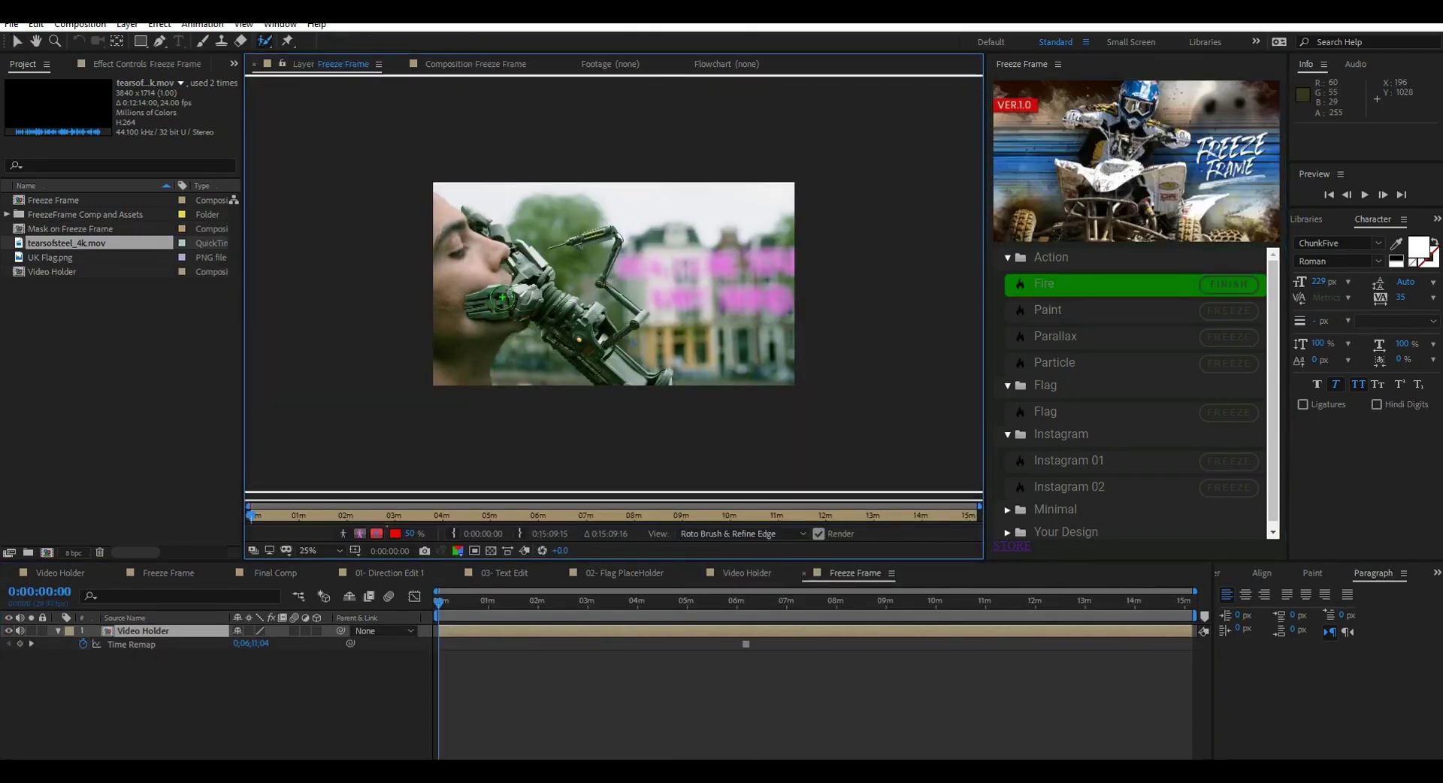
- Mark the man's face, the robotic hand and its thin mechanical arm as foreground with the Roto Brush
click(597, 354)
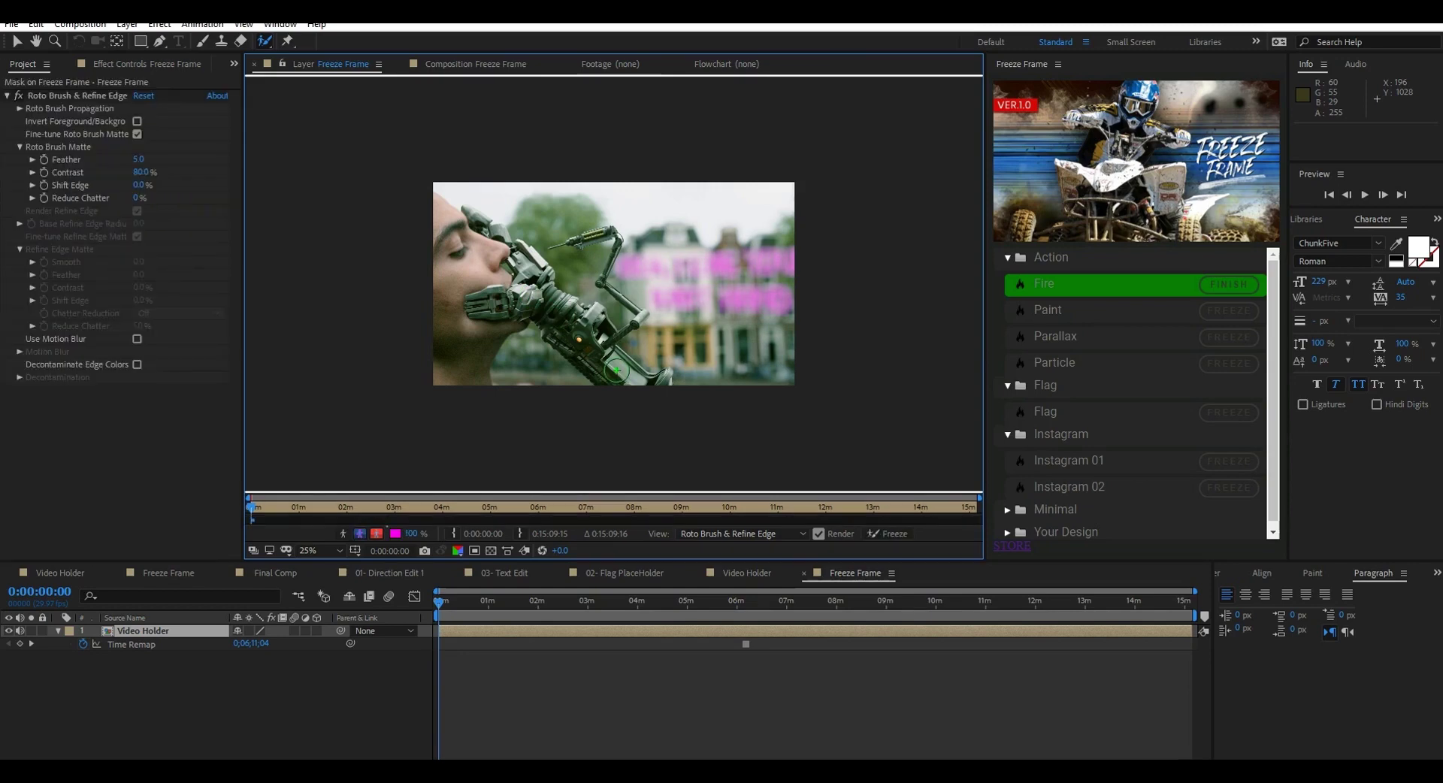
drag(472, 220, 539, 284)
key(period)
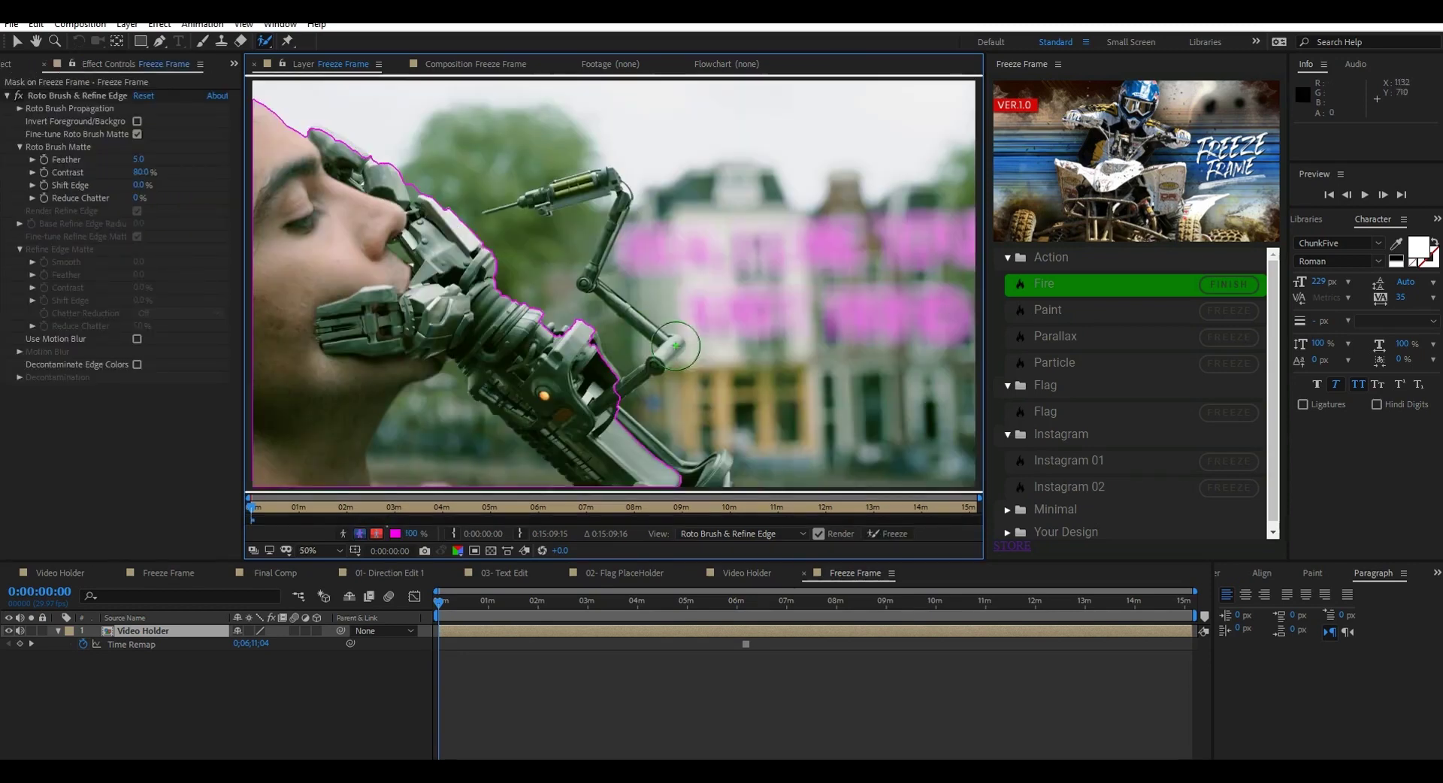
mouse_move(614, 390)
mouse_down()
mouse_move(676, 346)
mouse_move(618, 309)
mouse_move(591, 268)
mouse_move(617, 186)
mouse_move(531, 201)
mouse_up()
mouse_move(585, 304)
mouse_down()
mouse_move(633, 354)
mouse_move(587, 303)
mouse_up()
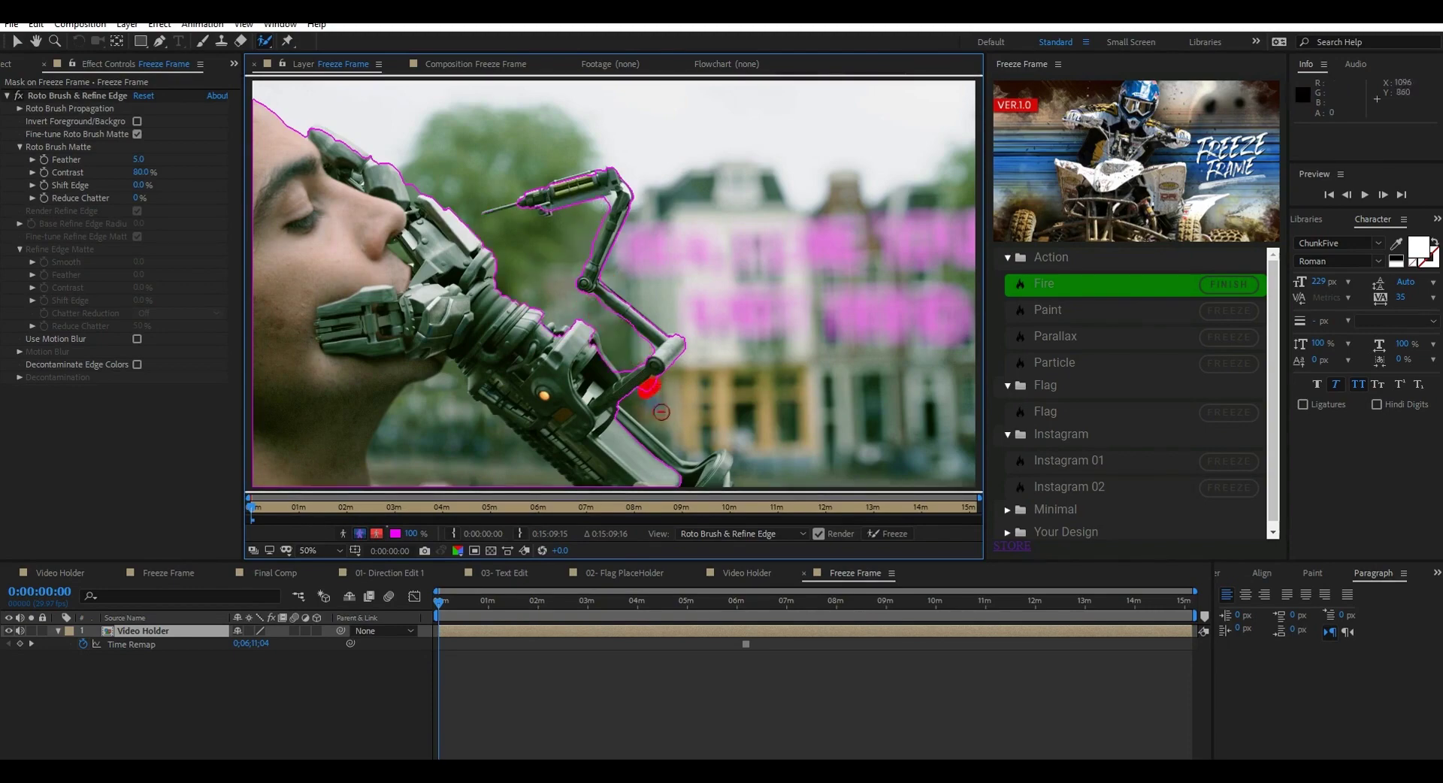
- Show the roto mask as a red overlay and refine it around the mechanical arm and its needle tip
key(alt+6)
key(alt+6)
scroll(649, 135, up, 2)
drag(590, 237, 551, 380)
drag(422, 241, 369, 251)
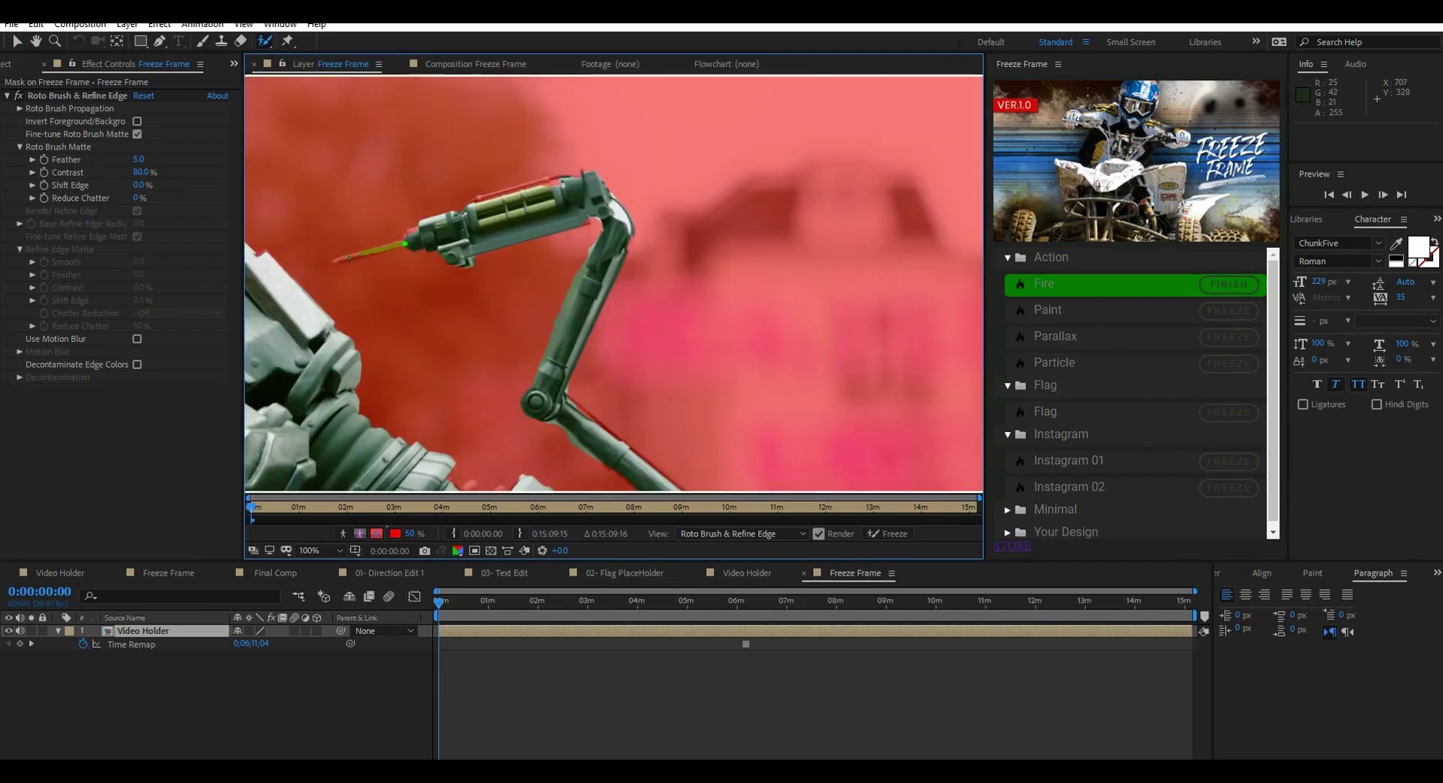
scroll(526, 203, down, 2)
scroll(630, 390, up, 1)
mouse_move(630, 390)
mouse_down()
mouse_move(560, 319)
mouse_move(522, 252)
mouse_move(580, 287)
mouse_up()
scroll(580, 288, down, 1)
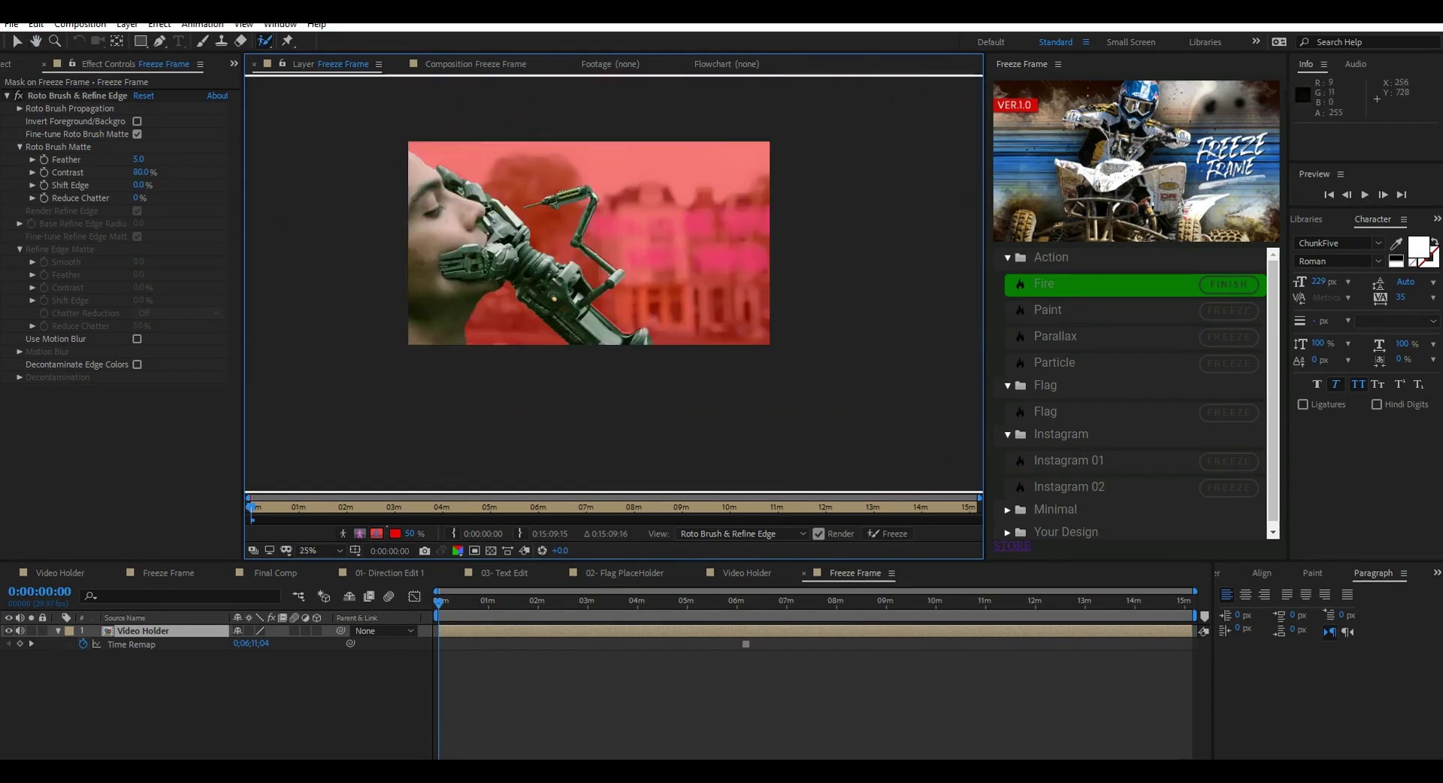
- Set the Roto Brush Matte feather to 25.4 and finish the Fire freeze
click(139, 159)
text(20)
key(Return)
drag(140, 159, 167, 159)
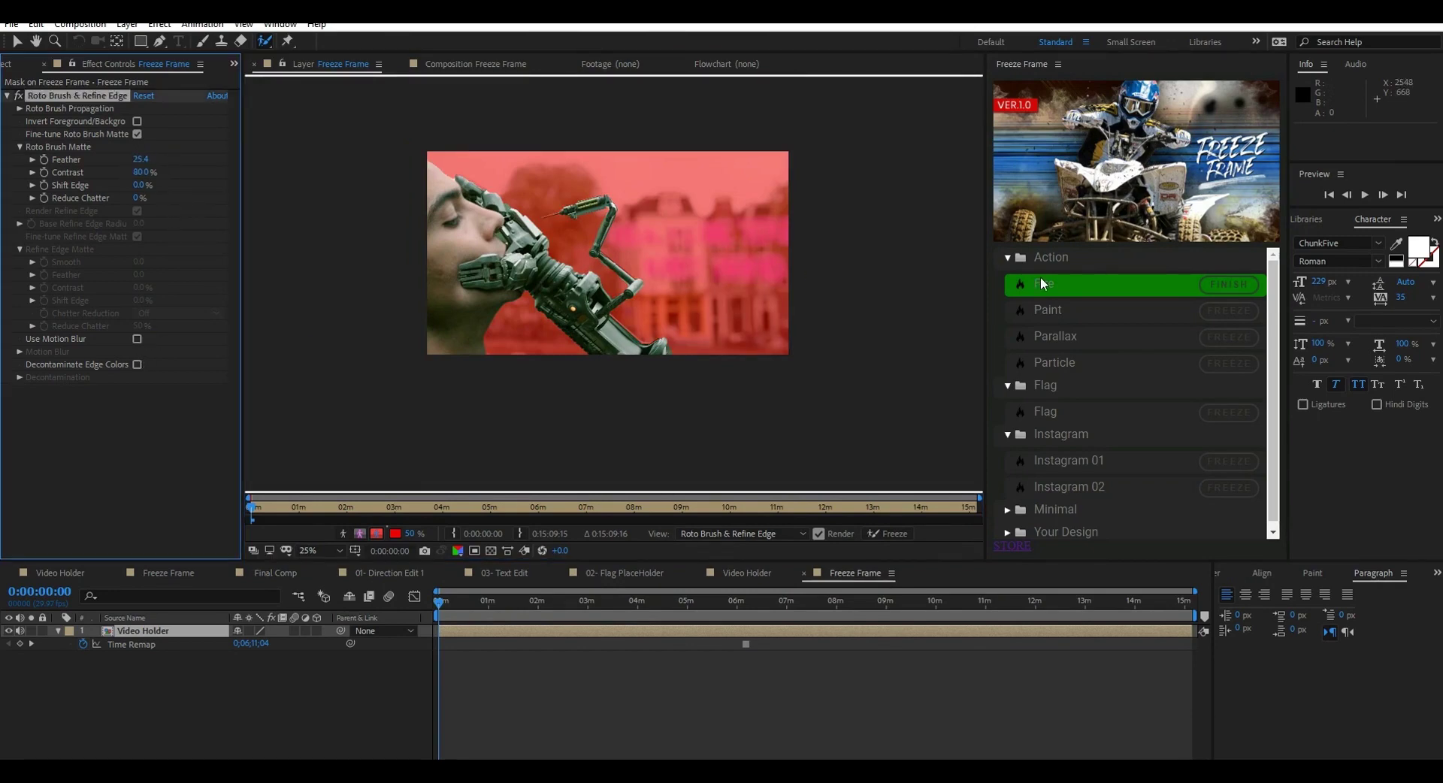
click(1229, 285)
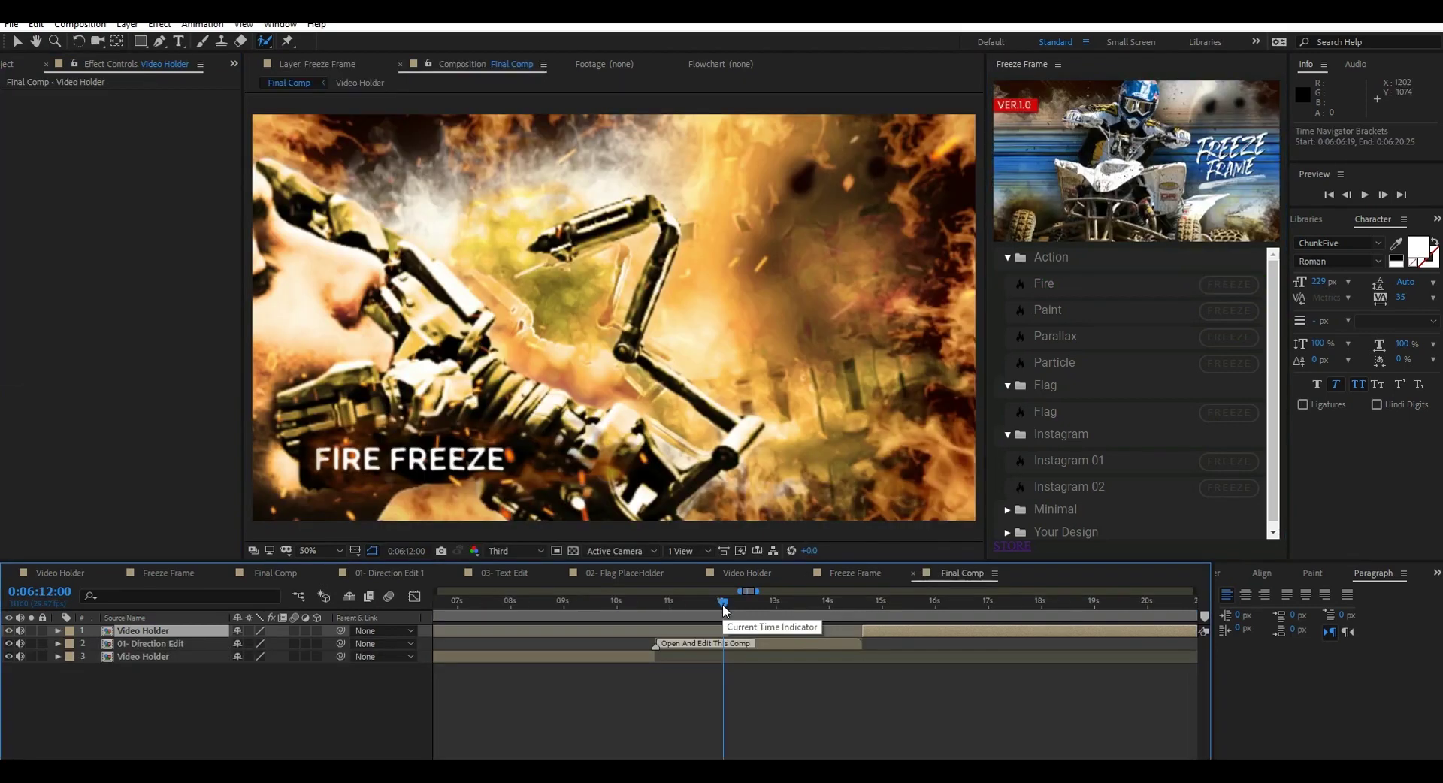
- Switch to the Selection tool and open the 01- Direction Edit composition from the Fire freeze's Final Comp
key(v)
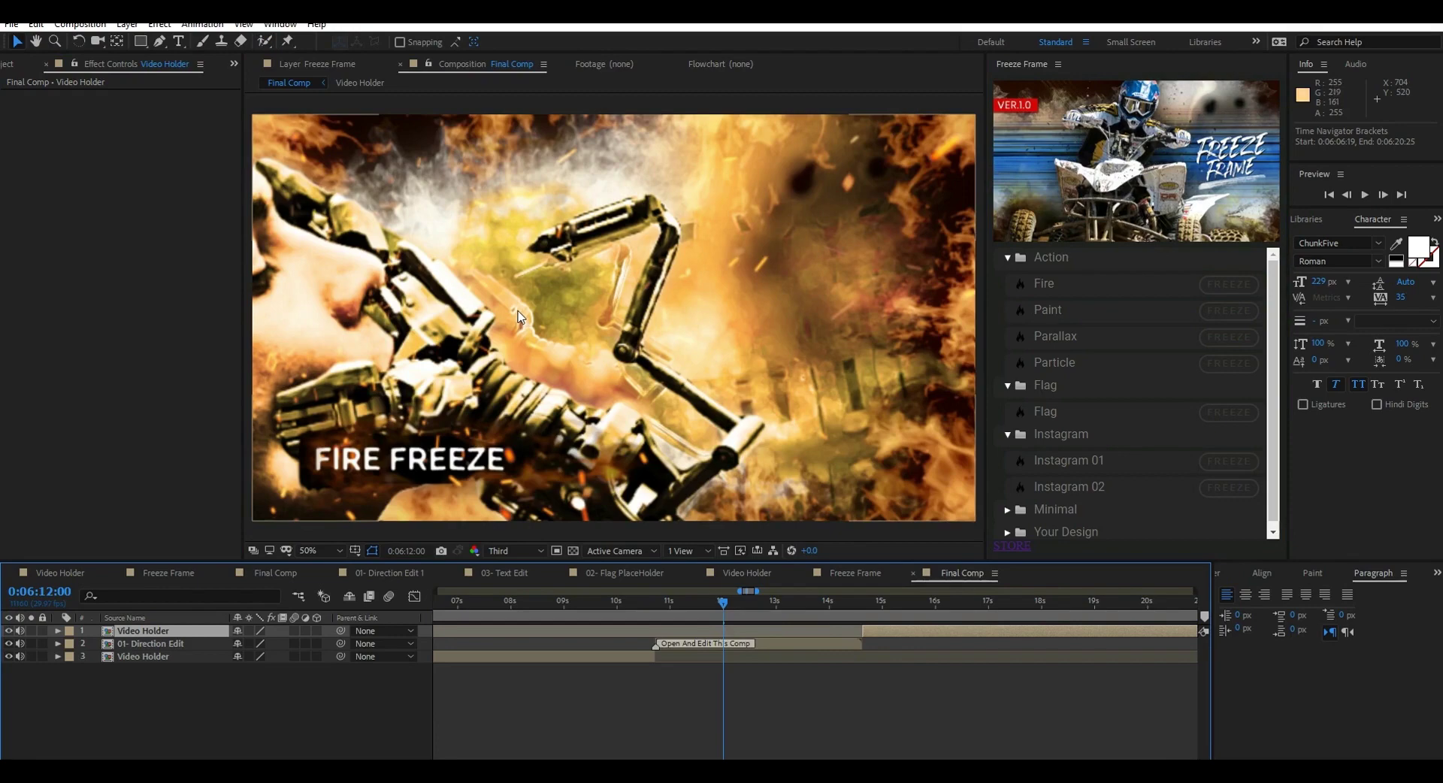
key(comma)
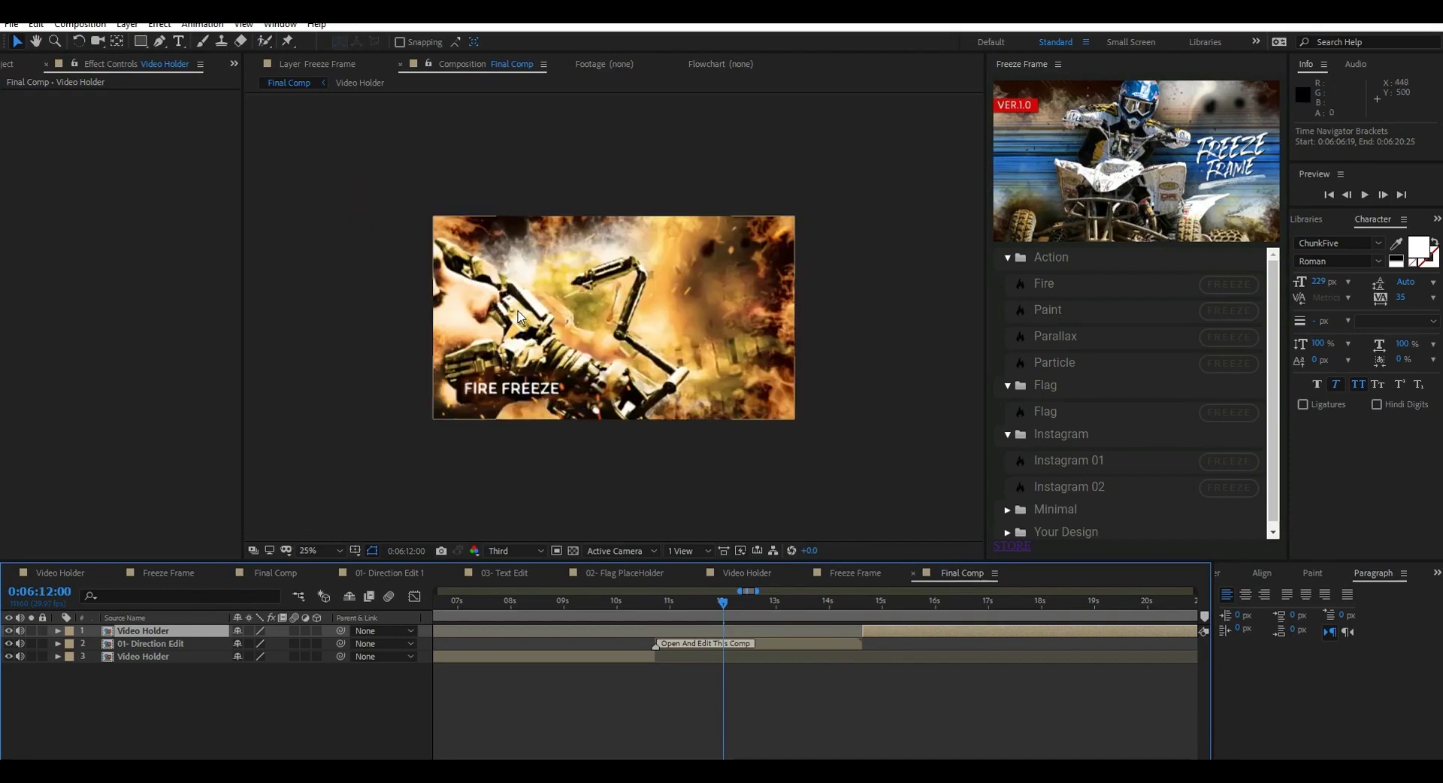
click(767, 647)
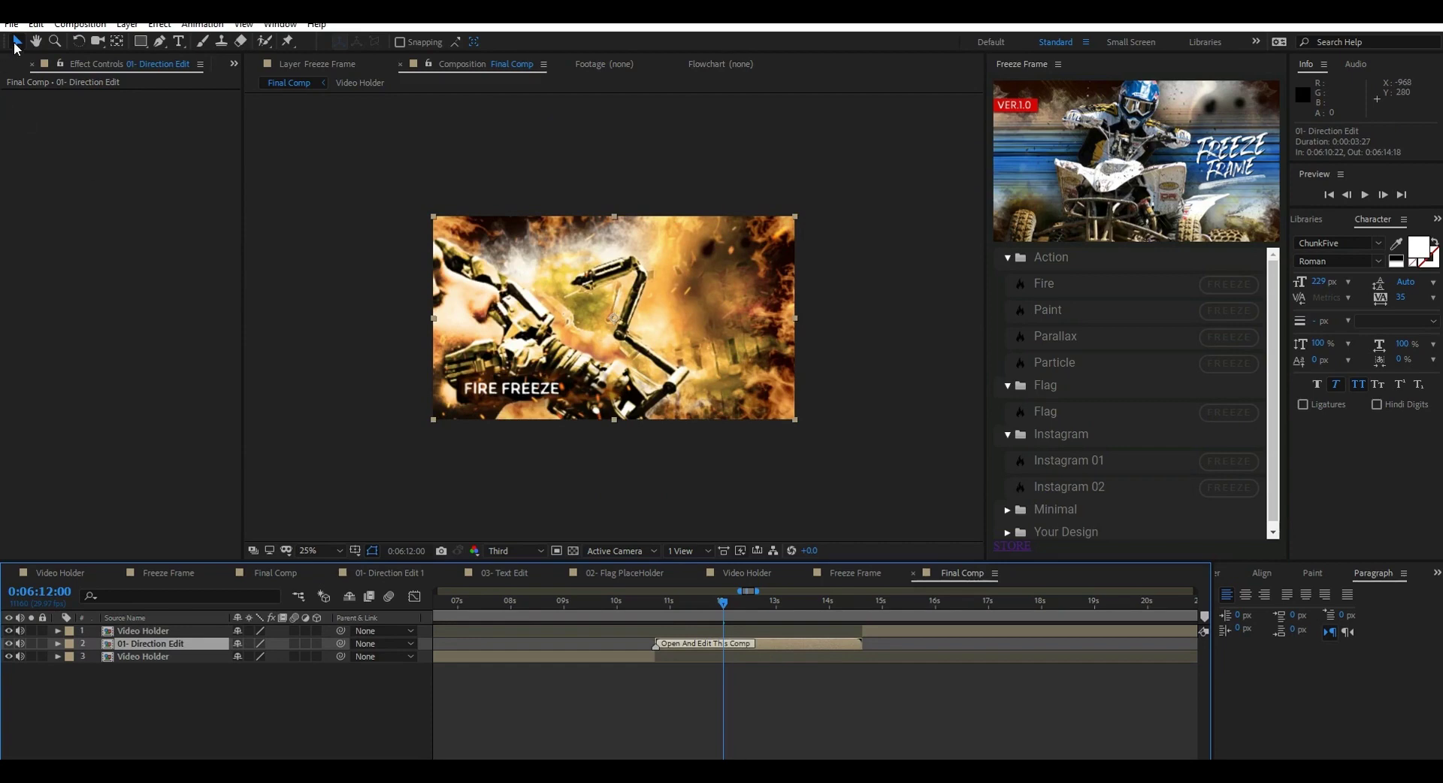
double_click(768, 647)
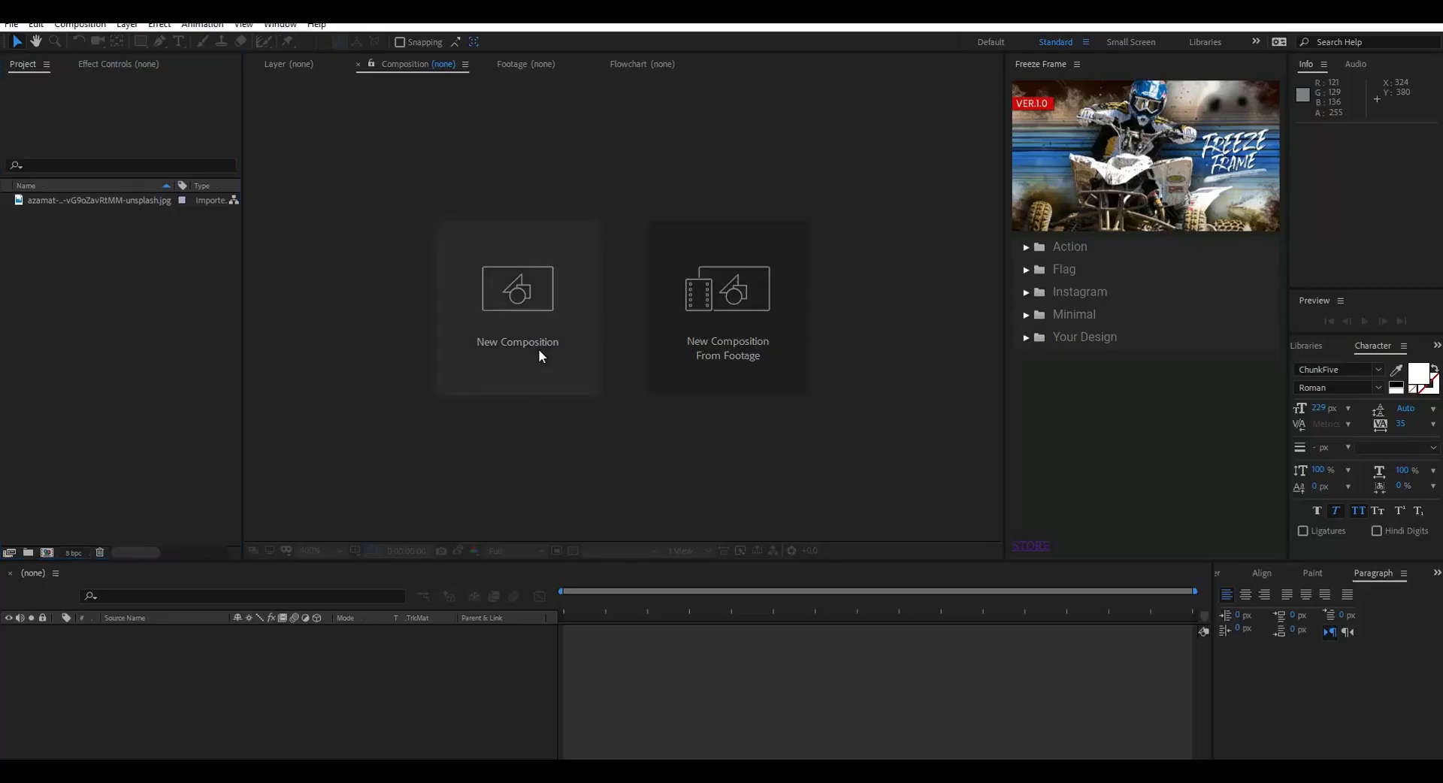
- Create a composition Comp 1 with the HDTV 1080 29.97 preset in the empty photo project
click(538, 348)
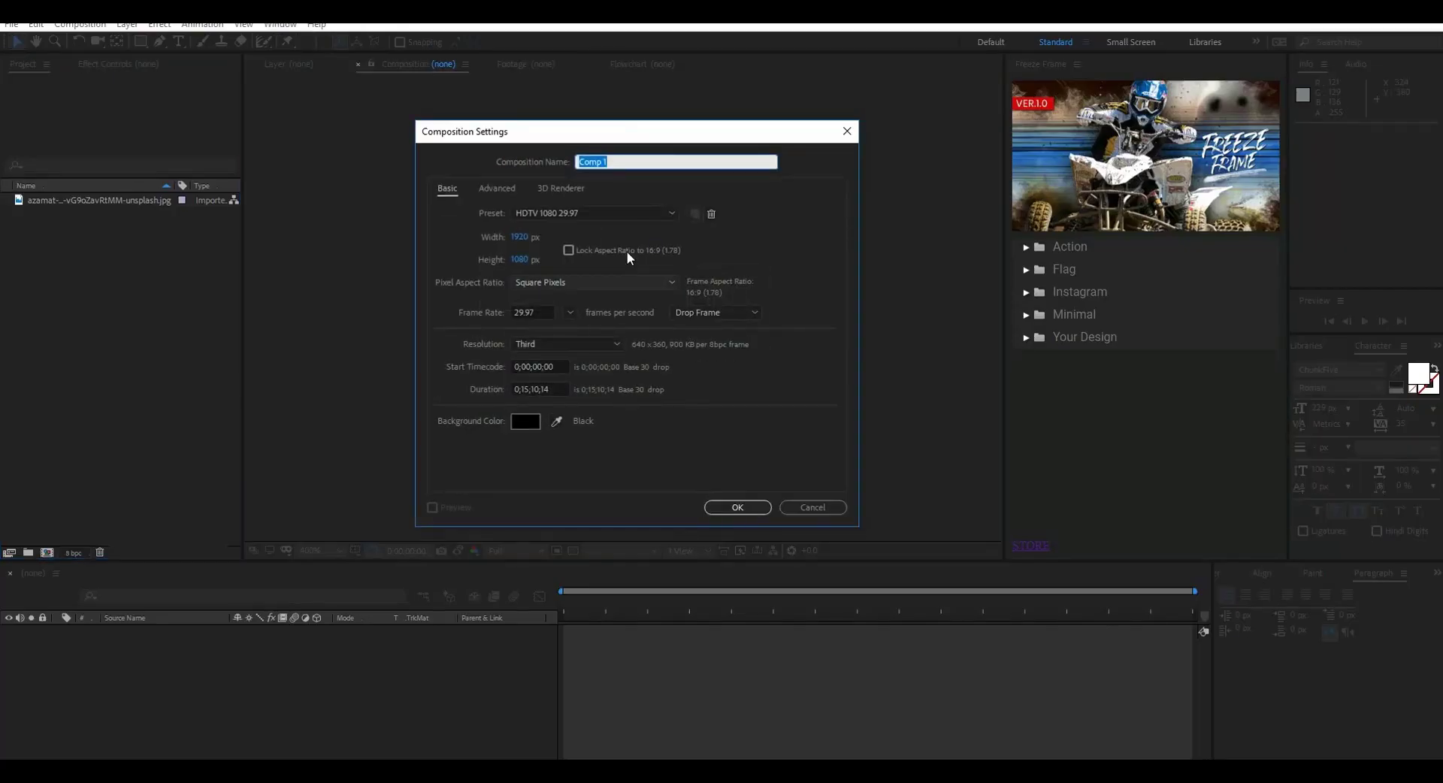
click(607, 213)
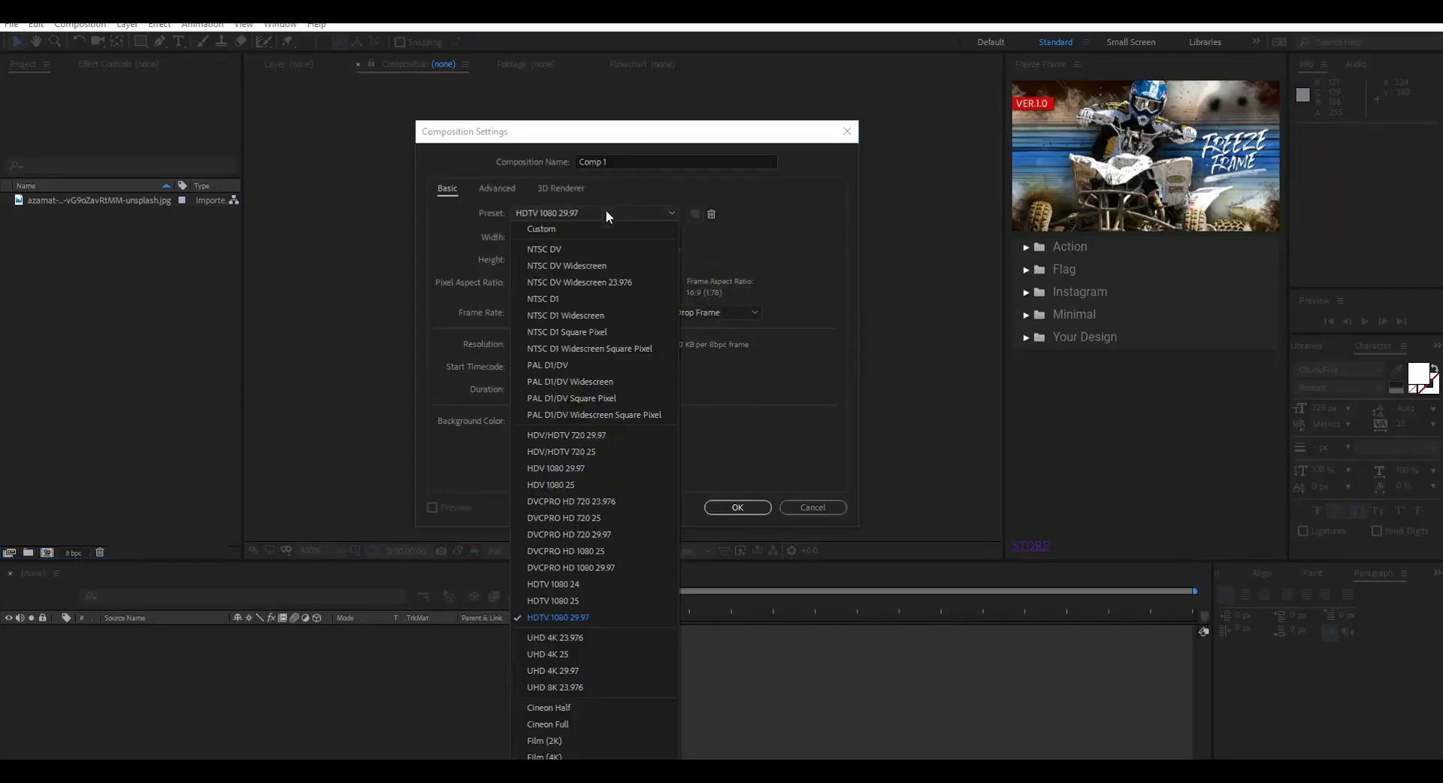
click(558, 618)
click(736, 506)
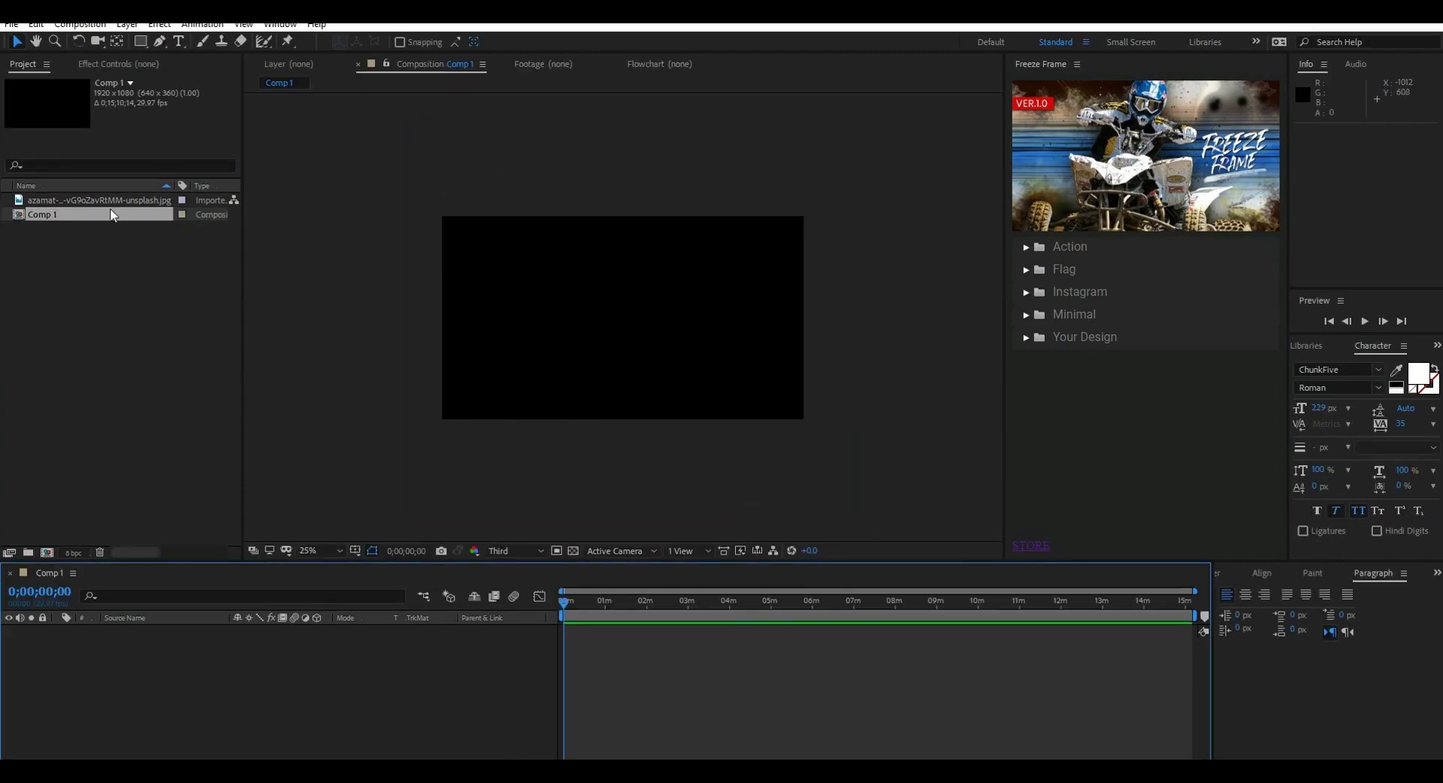
- Place the Unsplash portrait photo in Comp 1 at 48% scale and position 960, 1036 so the face is framed
drag(96, 203, 210, 687)
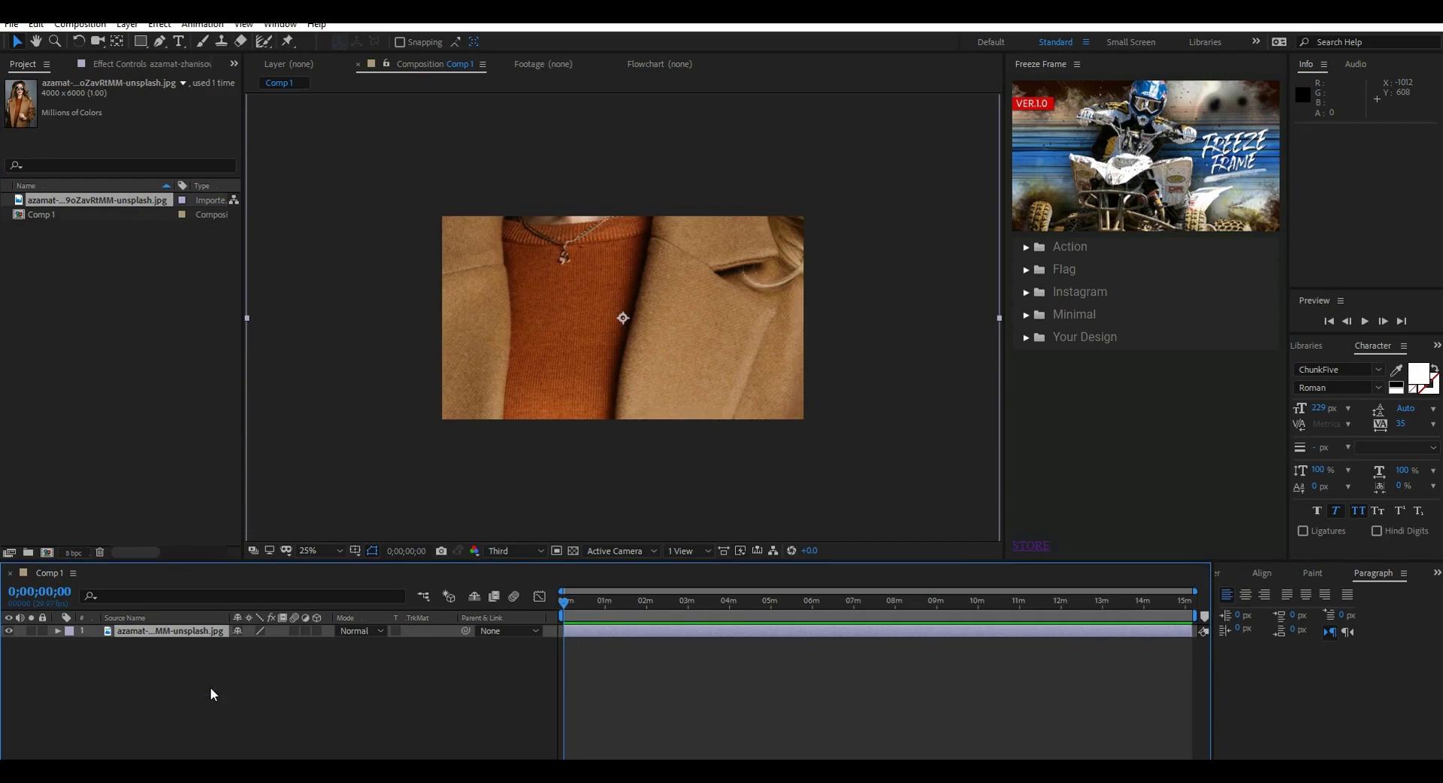
key(s)
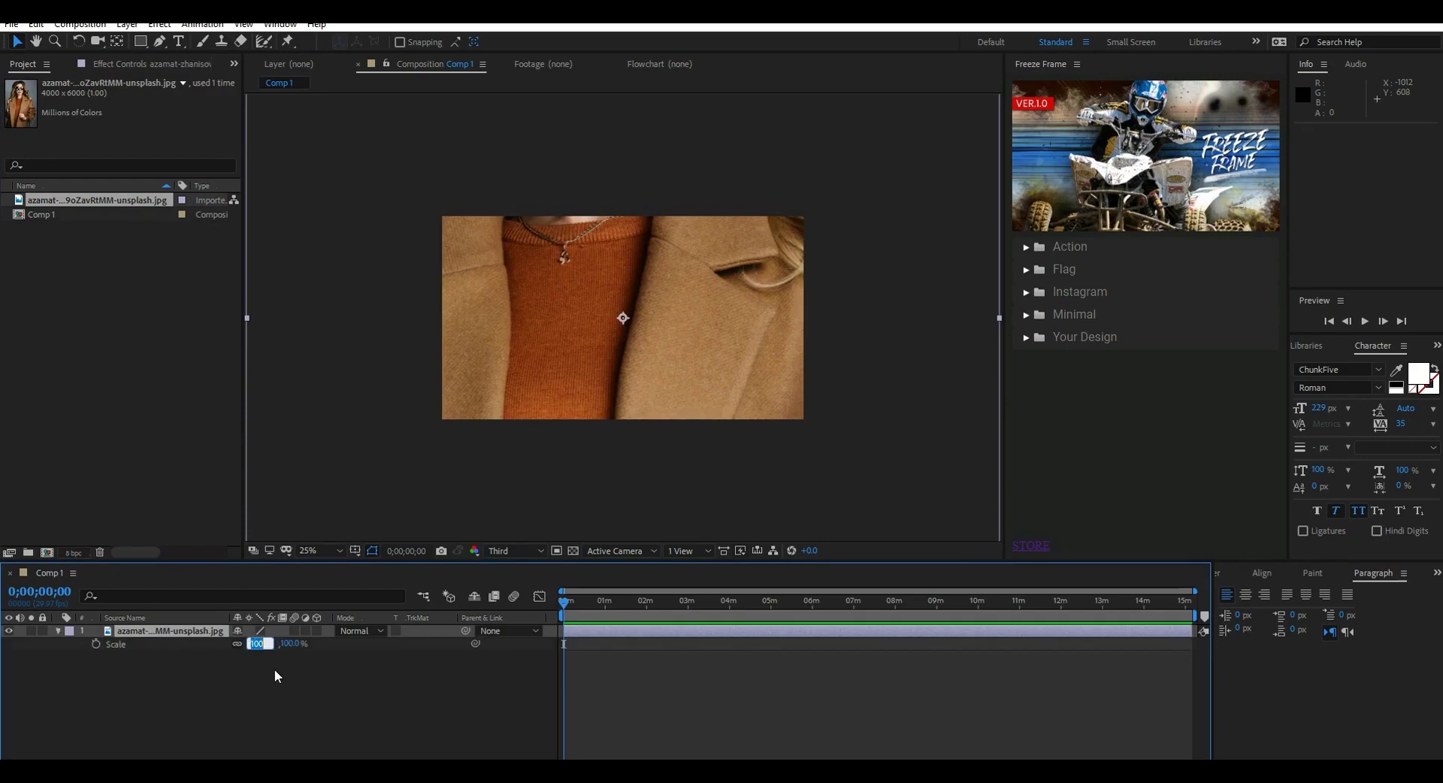
text(48)
key(Return)
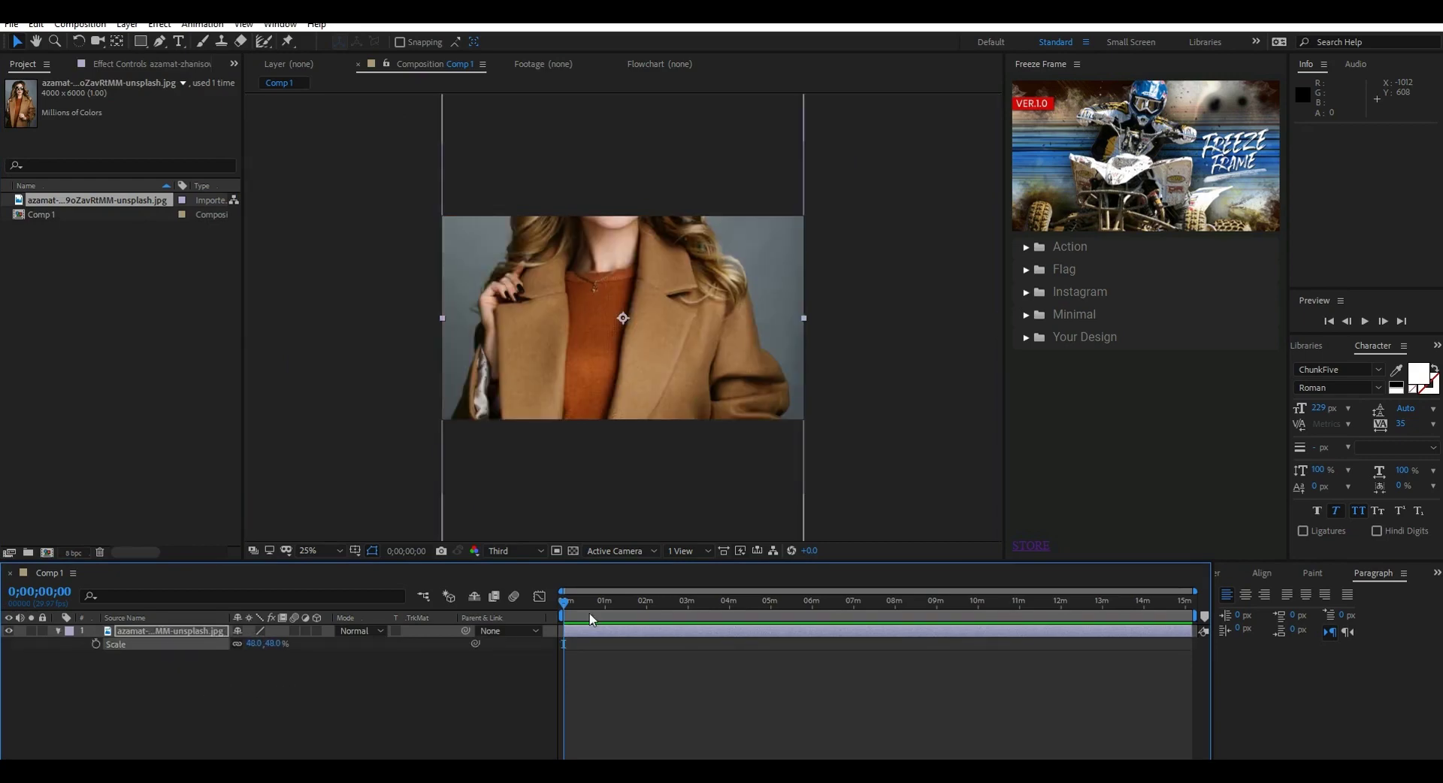
drag(646, 146, 637, 239)
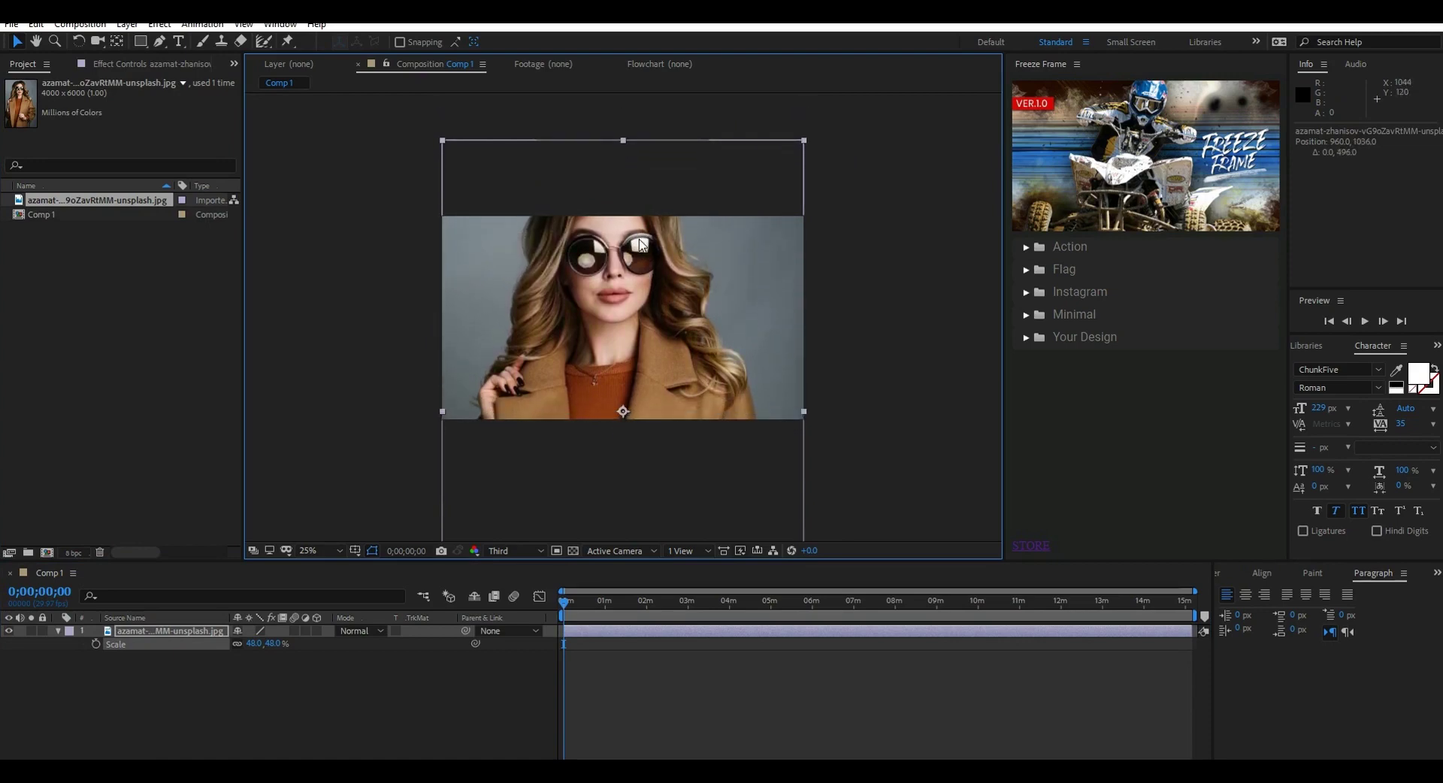
- Apply the Your Design freeze-frame effect to the portrait photo at 0;00;07;02 in Comp 1
scroll(570, 651, up, 5)
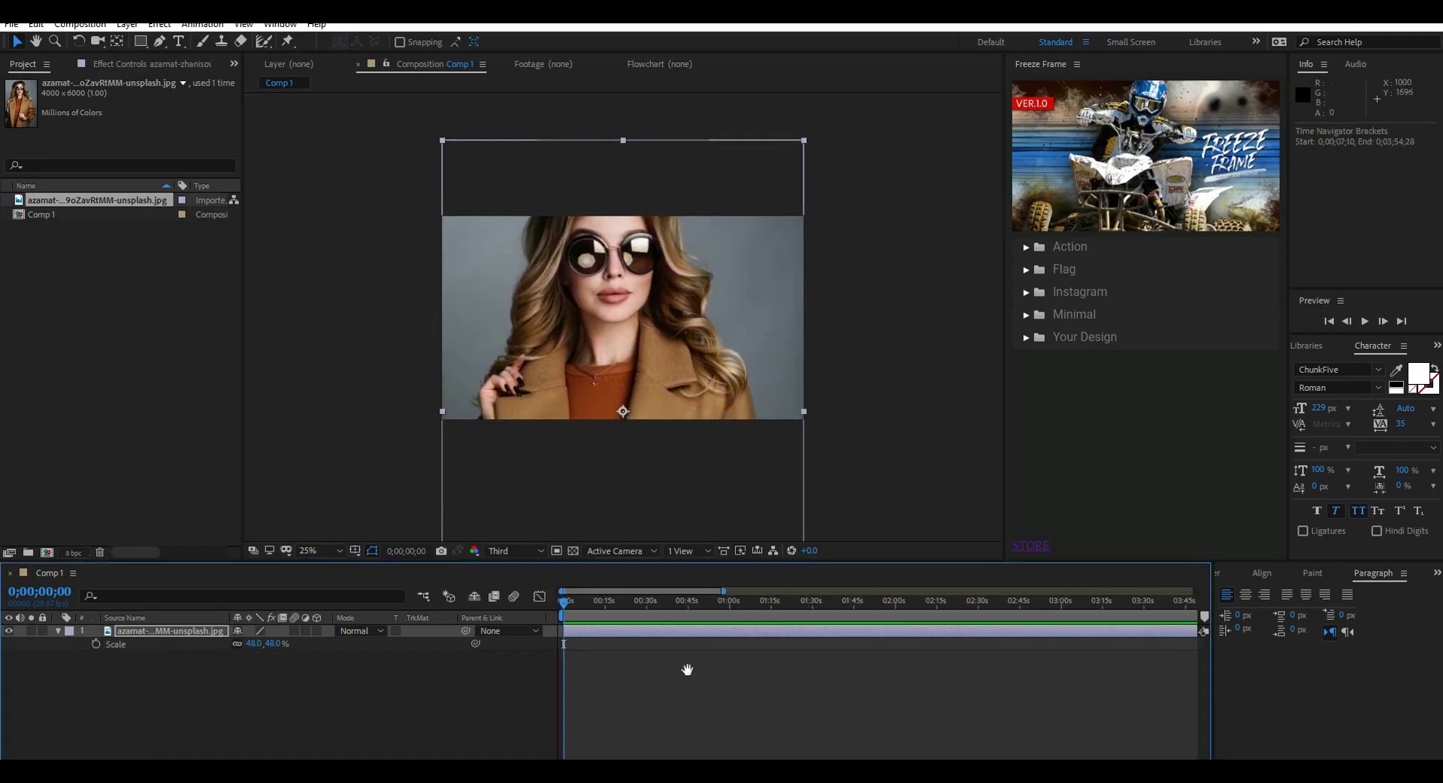
drag(571, 606, 588, 605)
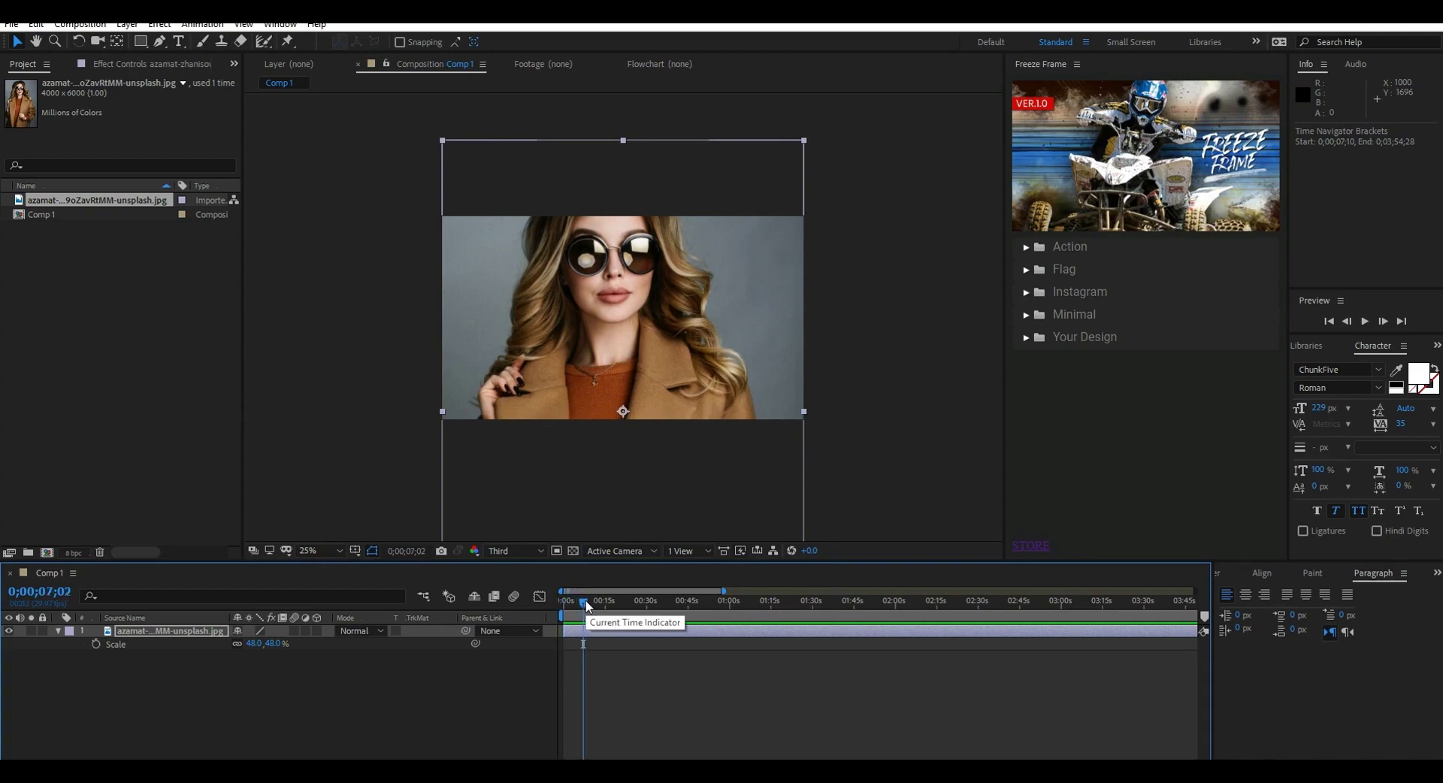
click(1026, 339)
click(1253, 371)
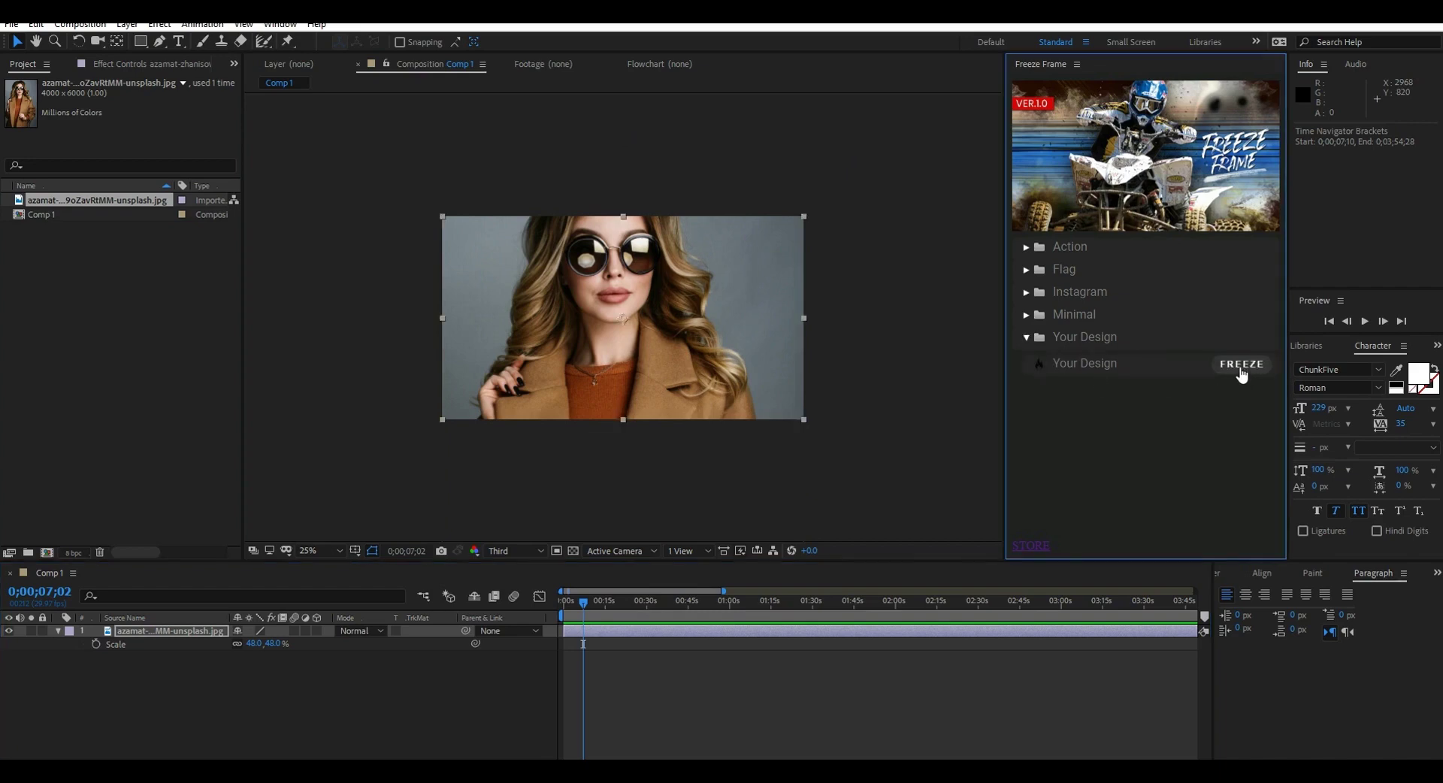
- Roto Brush the woman as the foreground, view the matte over a red overlay and set the Roto Brush Matte feather to 8
mouse_move(494, 384)
mouse_down()
mouse_move(543, 193)
mouse_move(638, 190)
mouse_move(697, 251)
mouse_move(688, 298)
mouse_move(738, 356)
mouse_move(740, 381)
mouse_move(507, 374)
mouse_move(600, 209)
mouse_move(557, 212)
mouse_move(639, 213)
mouse_move(644, 309)
mouse_move(681, 375)
mouse_move(705, 351)
mouse_move(682, 331)
mouse_move(572, 314)
mouse_up()
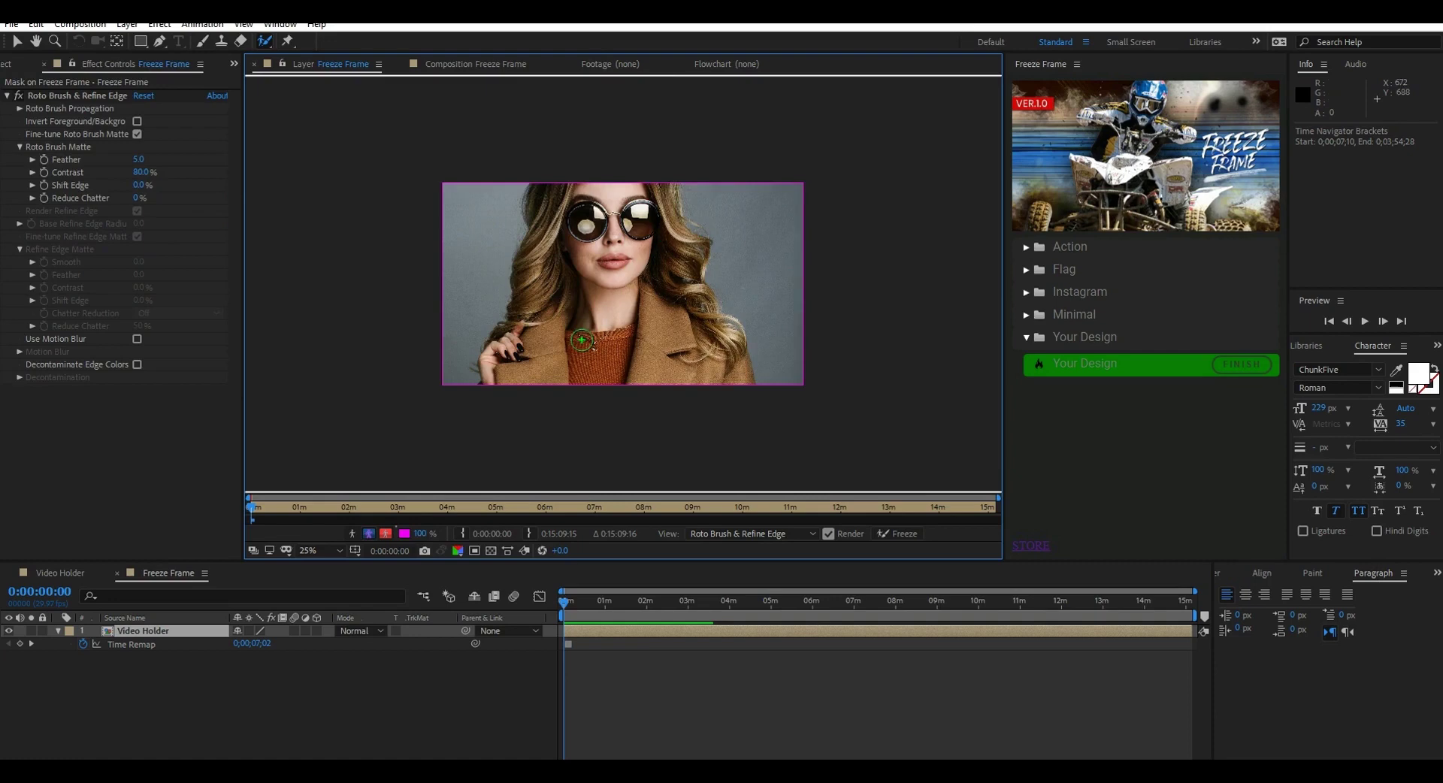
click(385, 535)
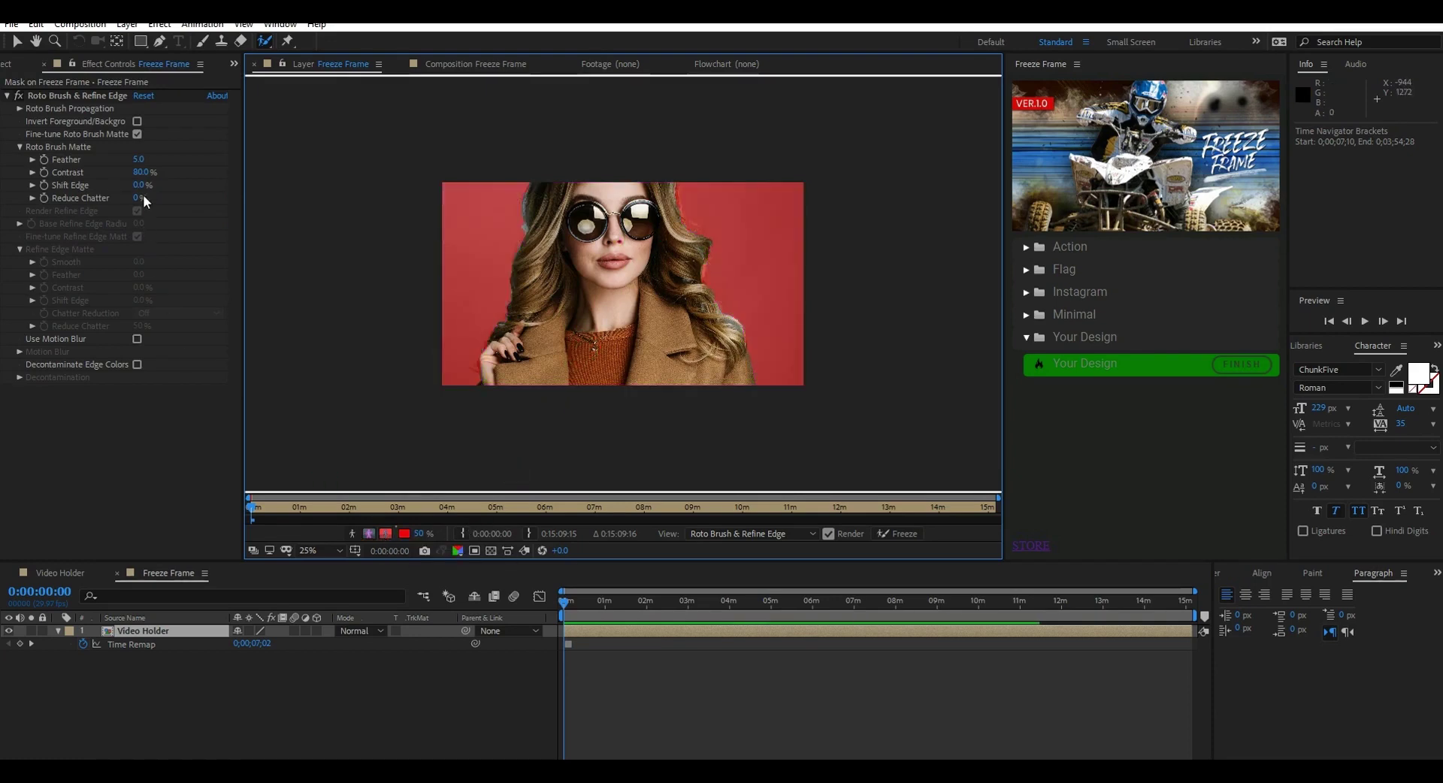
click(140, 159)
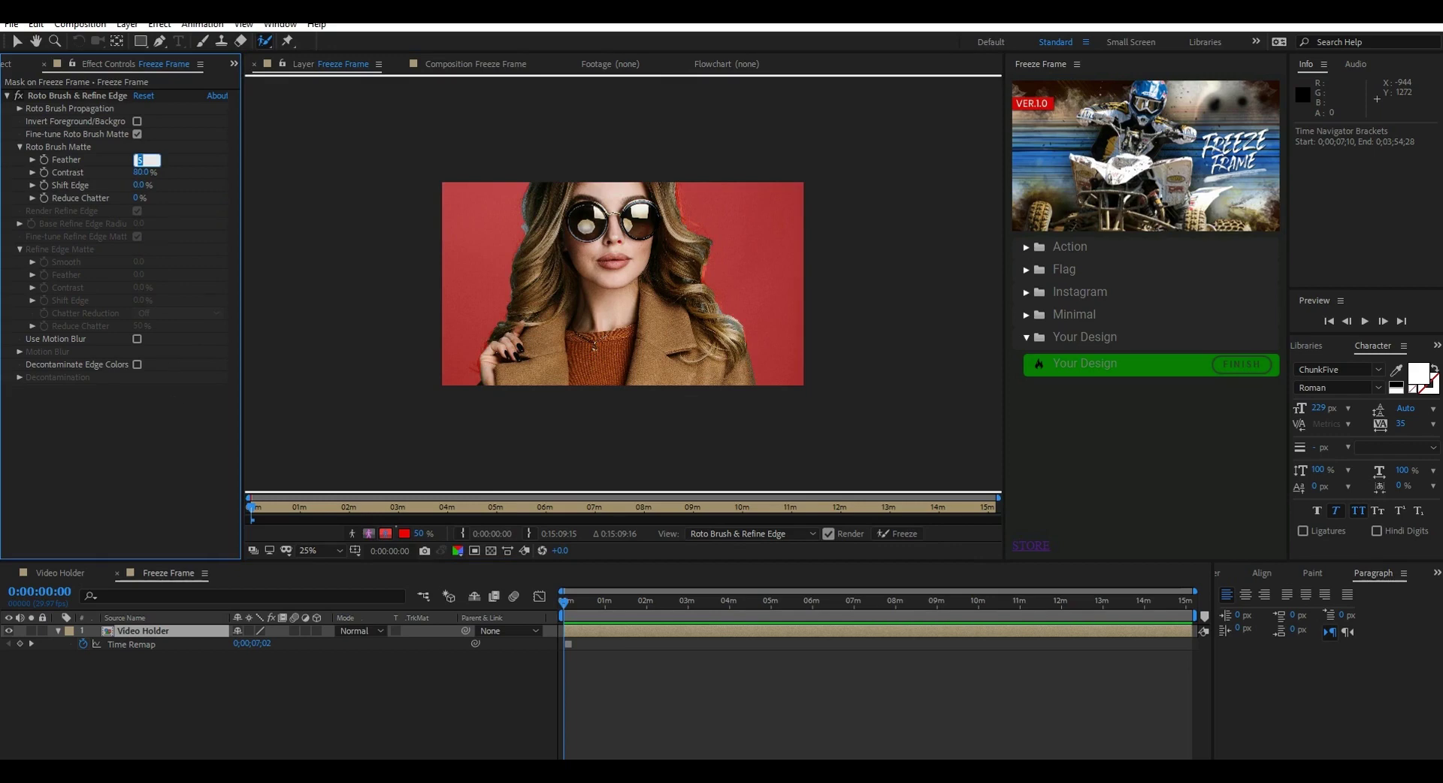
text(8)
key(Return)
- Refine the matte edge along both sides of the woman's hair and coat, and finish the Your Design freeze
click(264, 42)
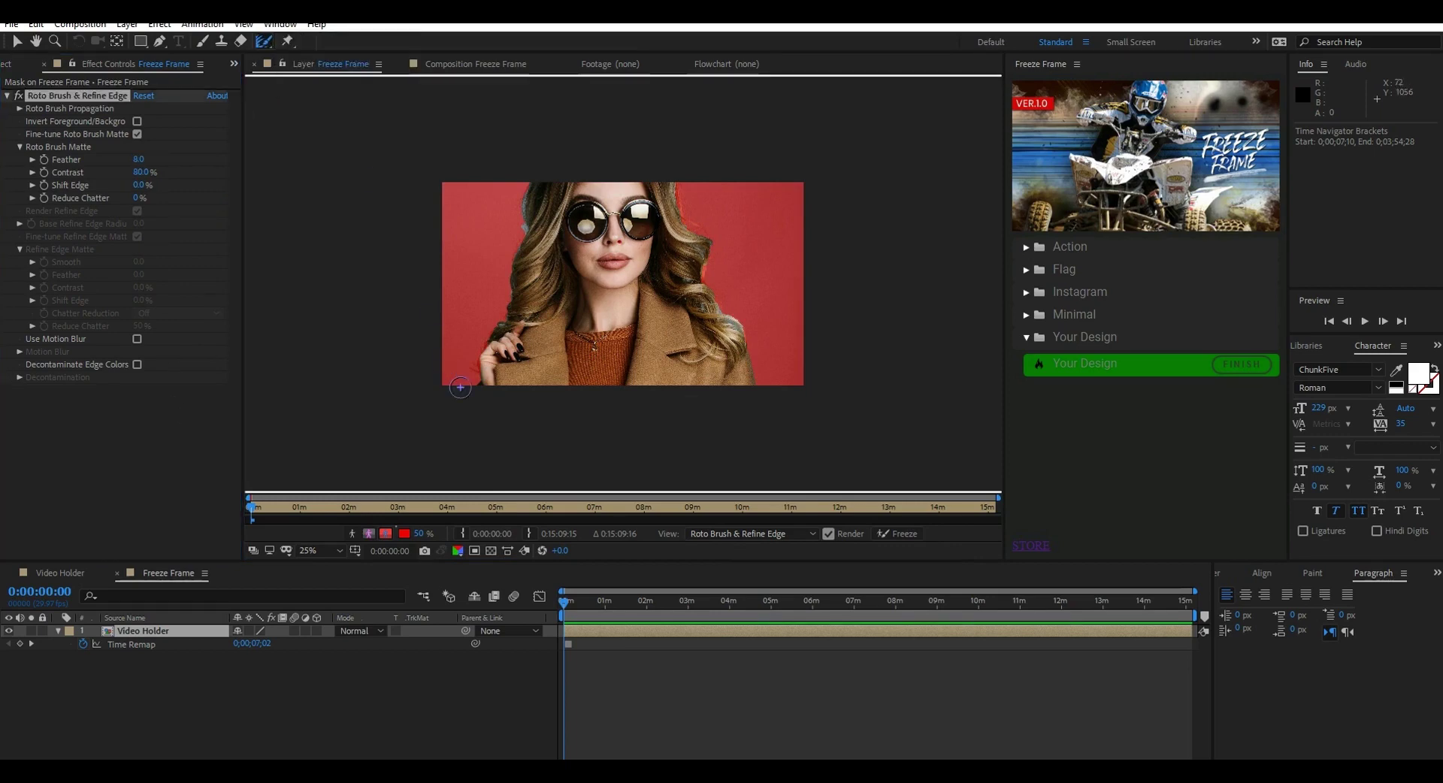
mouse_move(476, 384)
mouse_down()
mouse_move(514, 284)
mouse_move(531, 183)
mouse_up()
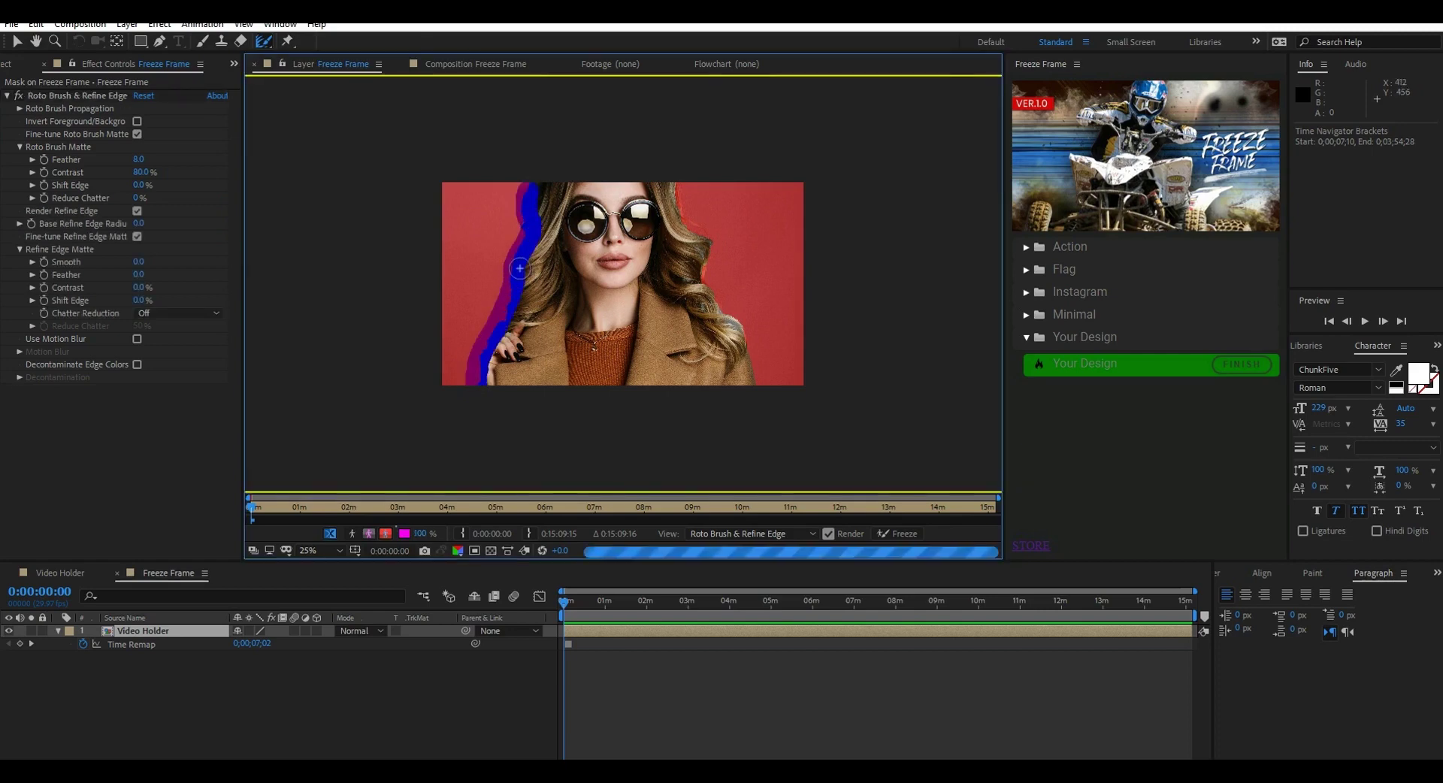
mouse_move(675, 183)
mouse_down()
mouse_move(713, 251)
mouse_move(706, 287)
mouse_move(746, 352)
mouse_move(755, 417)
mouse_up()
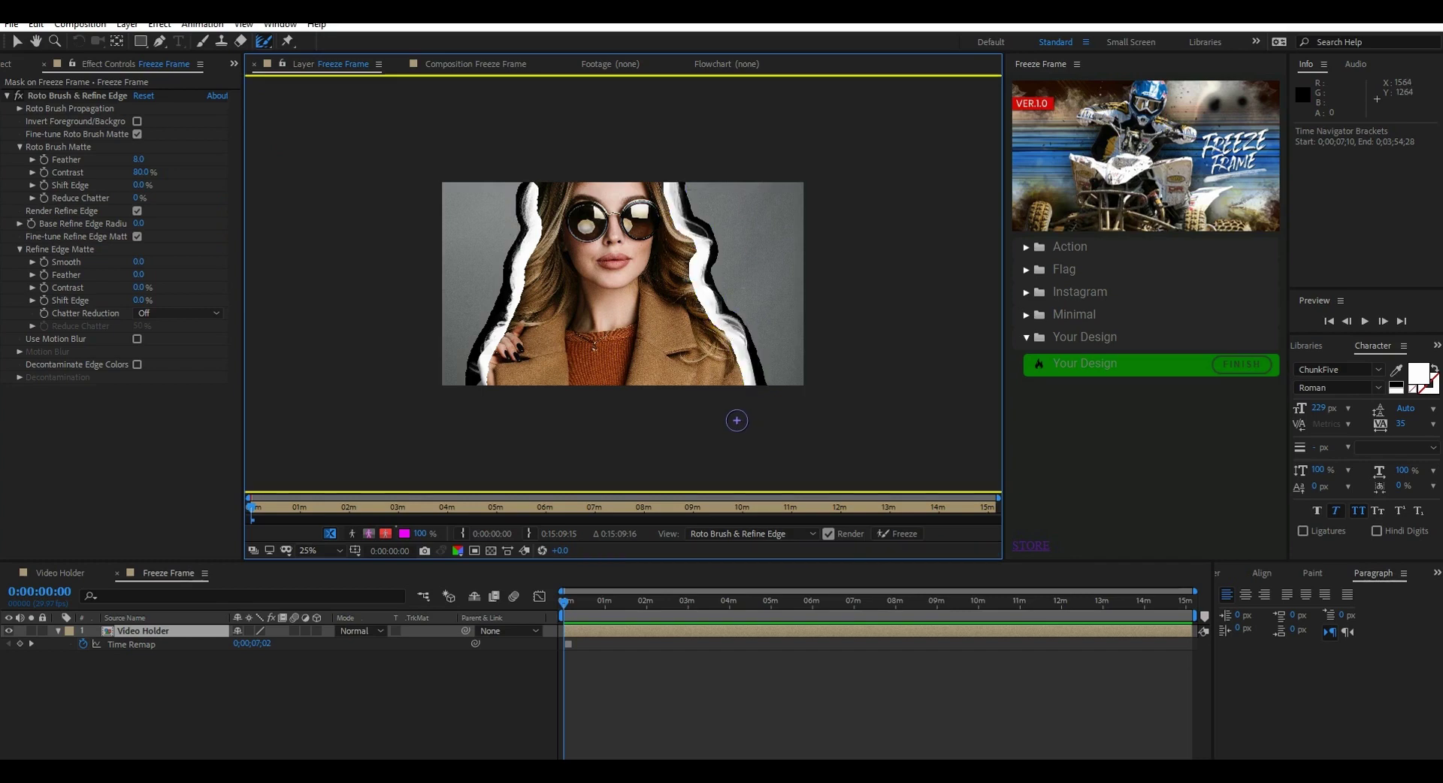
click(386, 534)
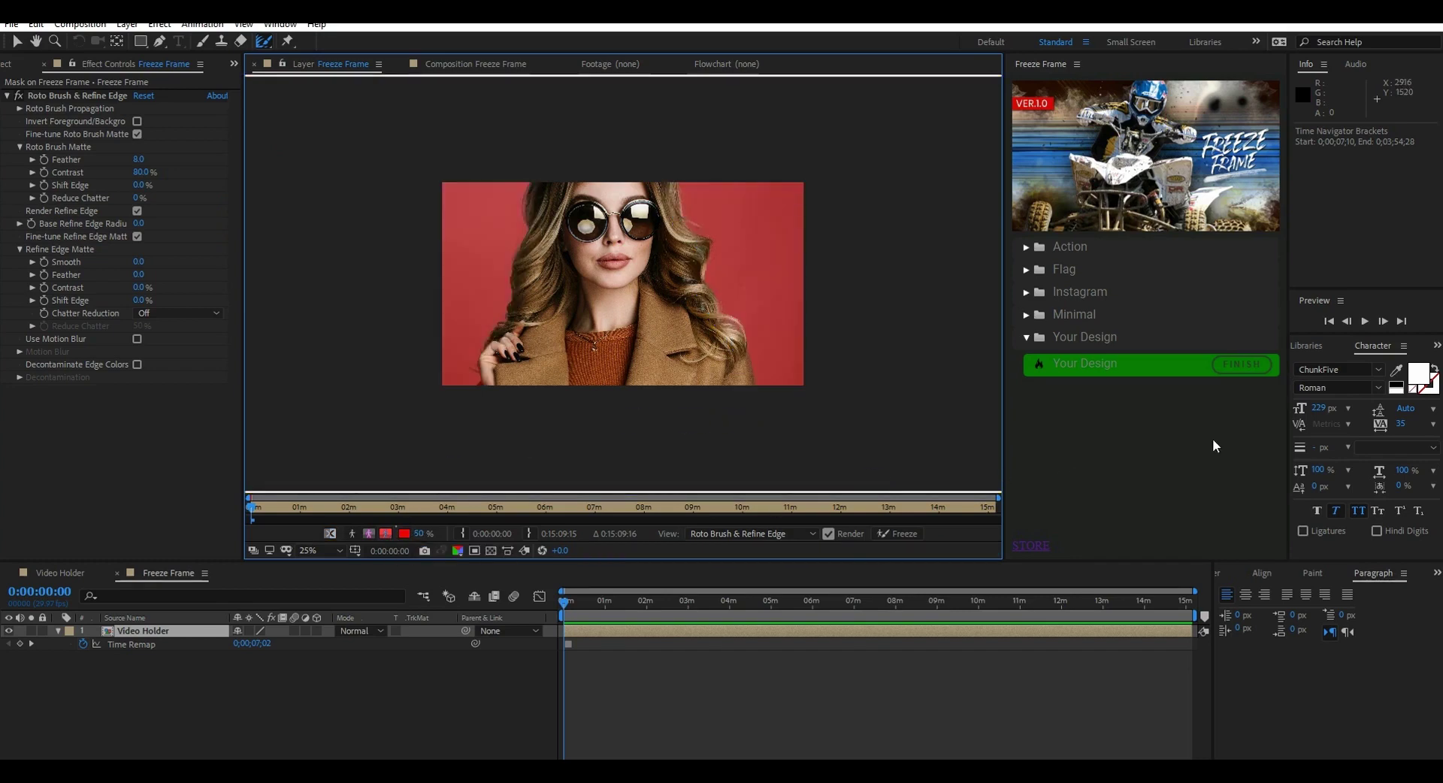
click(1238, 365)
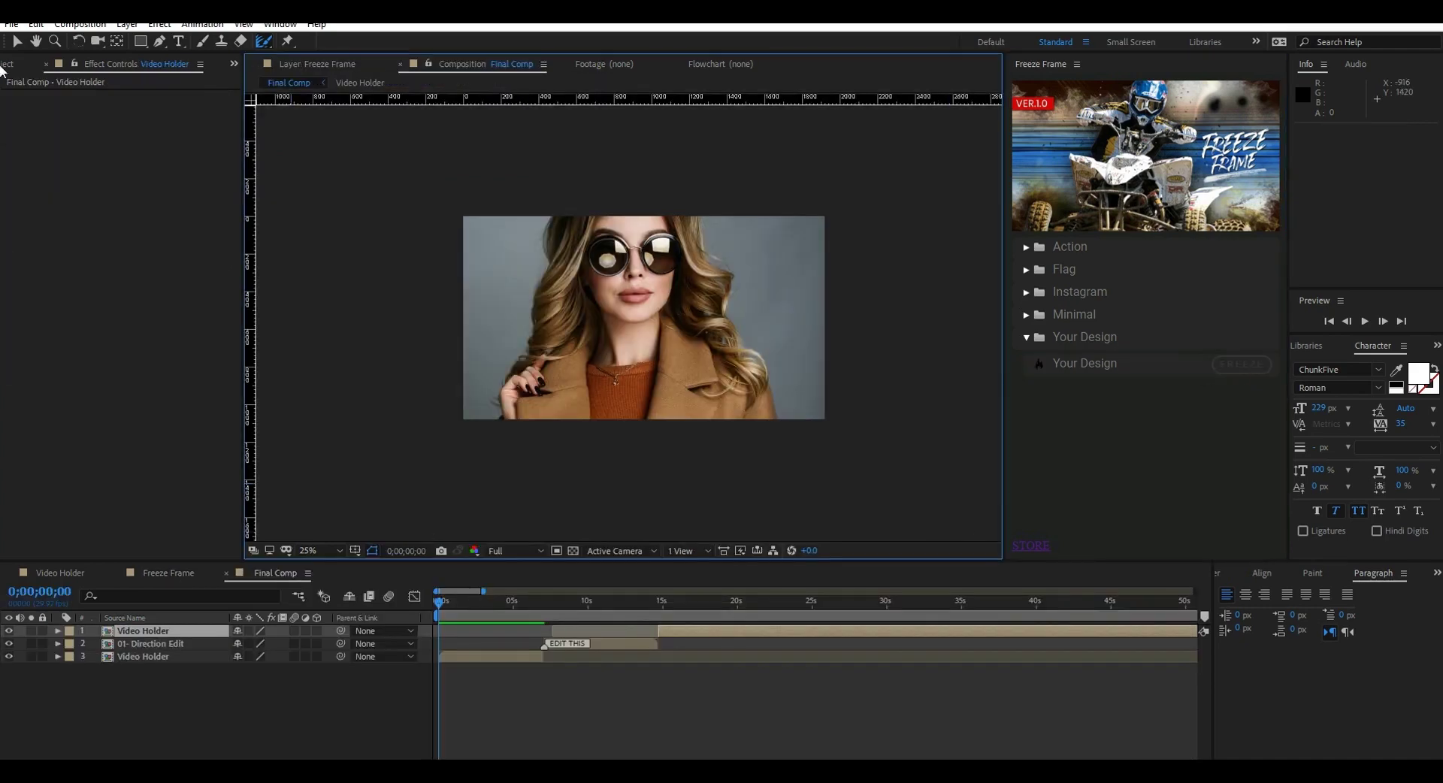
- Set Final Comp's preview to Third resolution at 0;00;09;29 and open the BG Design composition nested in 01- Direction Edit
click(16, 43)
click(589, 613)
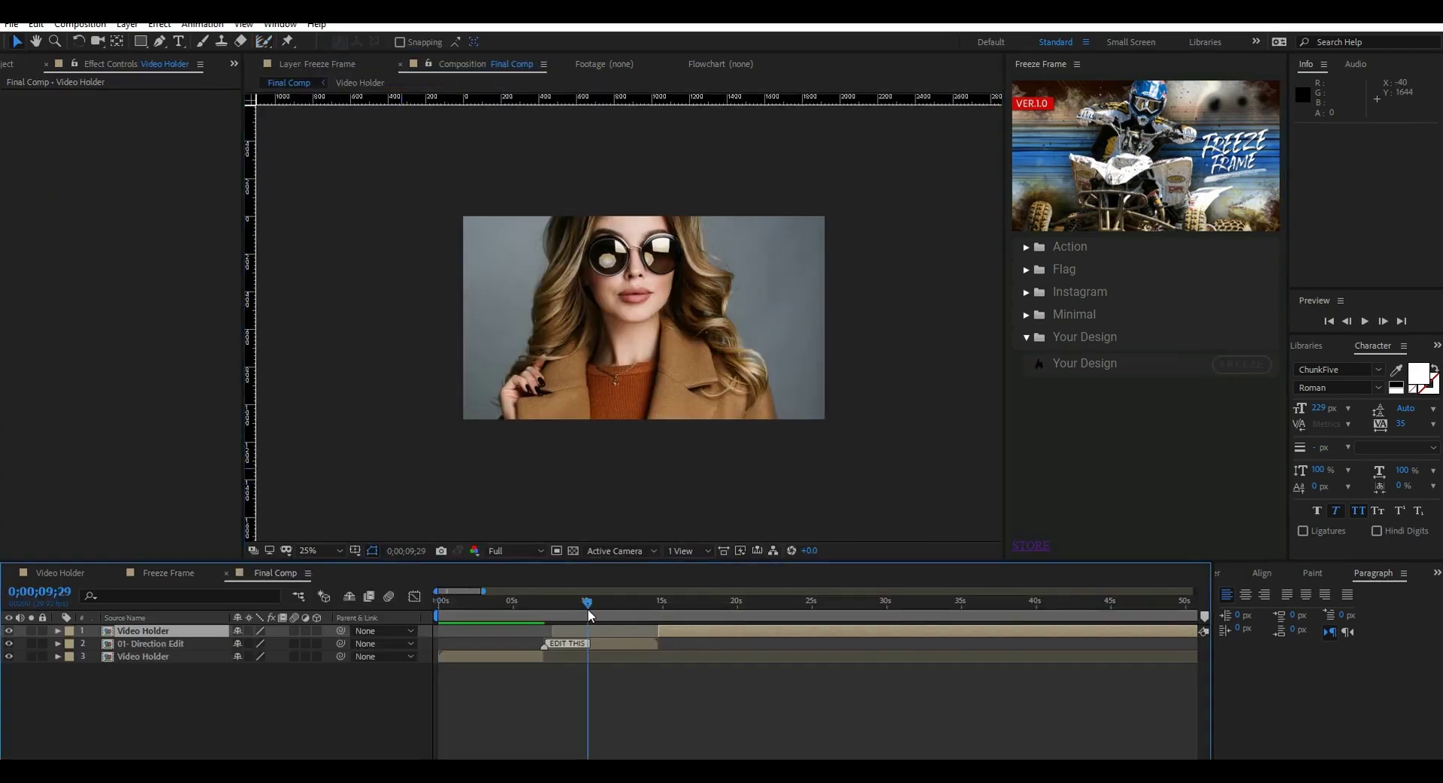
click(505, 551)
click(508, 618)
click(596, 646)
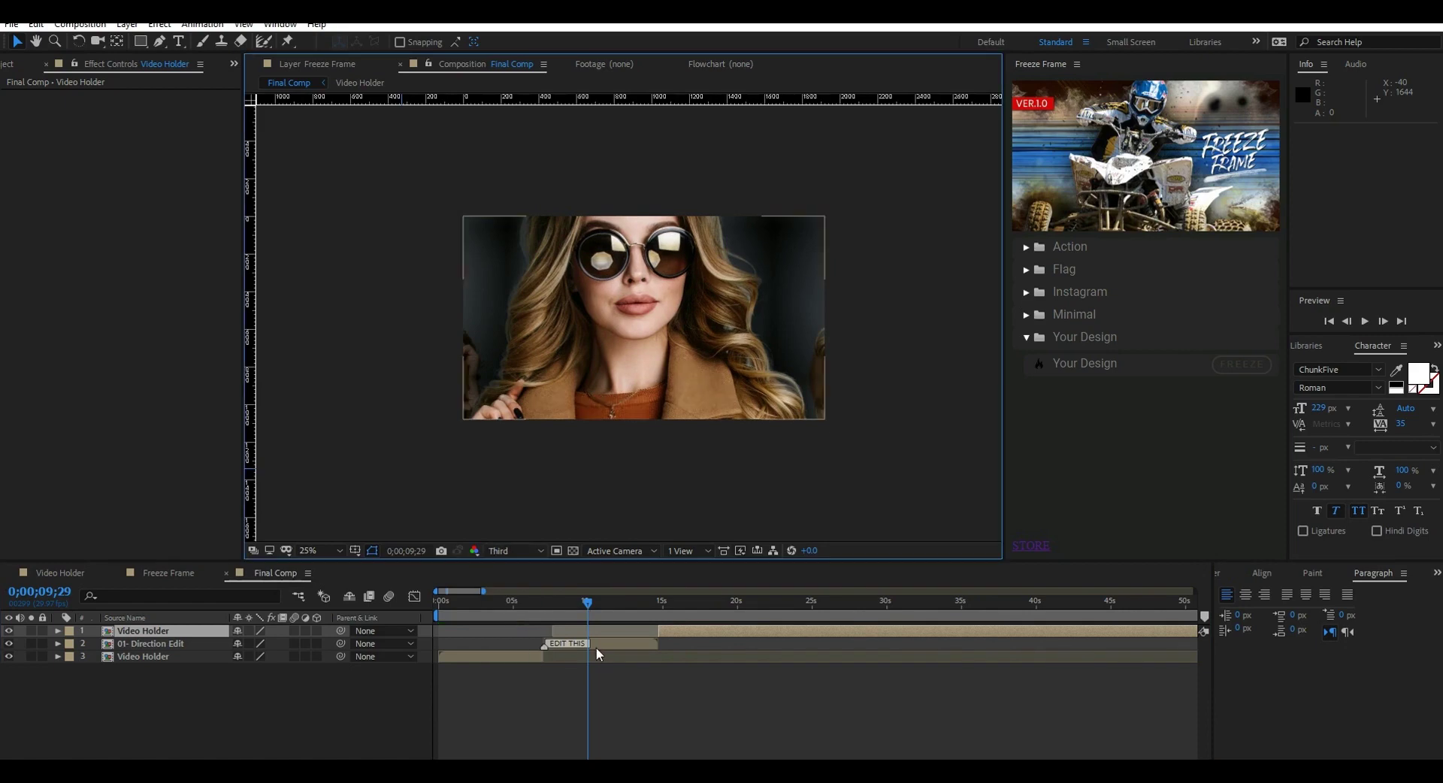
double_click(598, 643)
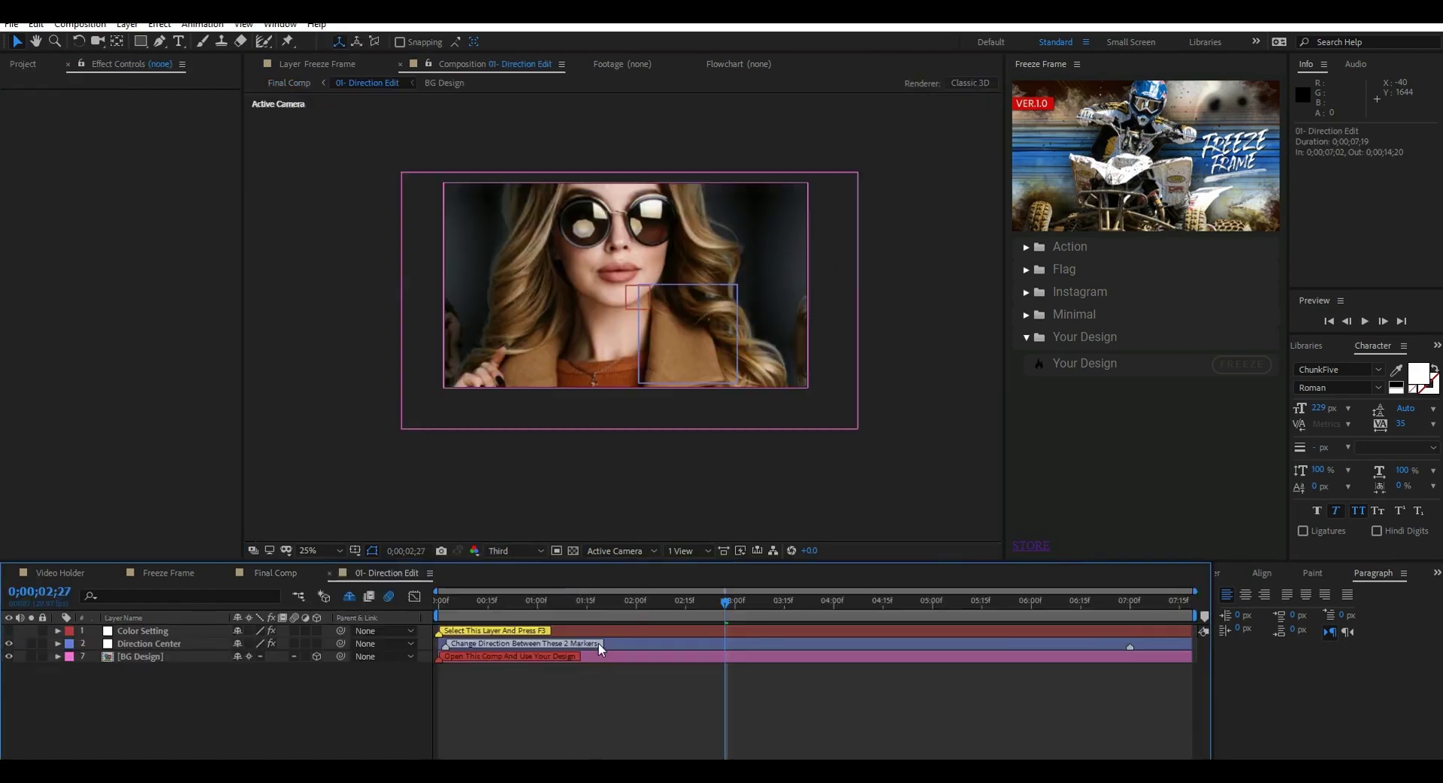
click(135, 657)
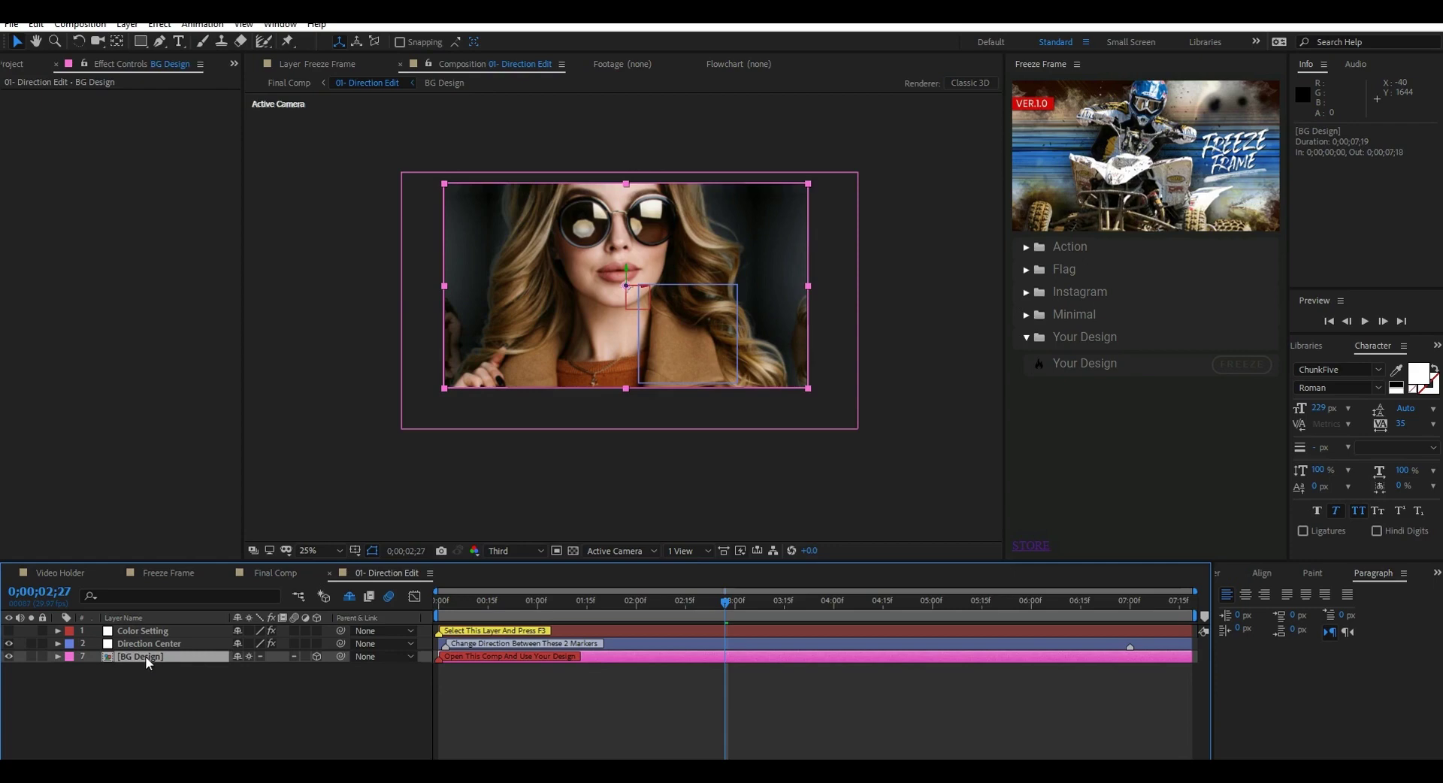
double_click(145, 656)
- Import Your Design.aep from the Tutorial folder and place its BG Design composition in the empty BG Design timeline
key(ctrl+0)
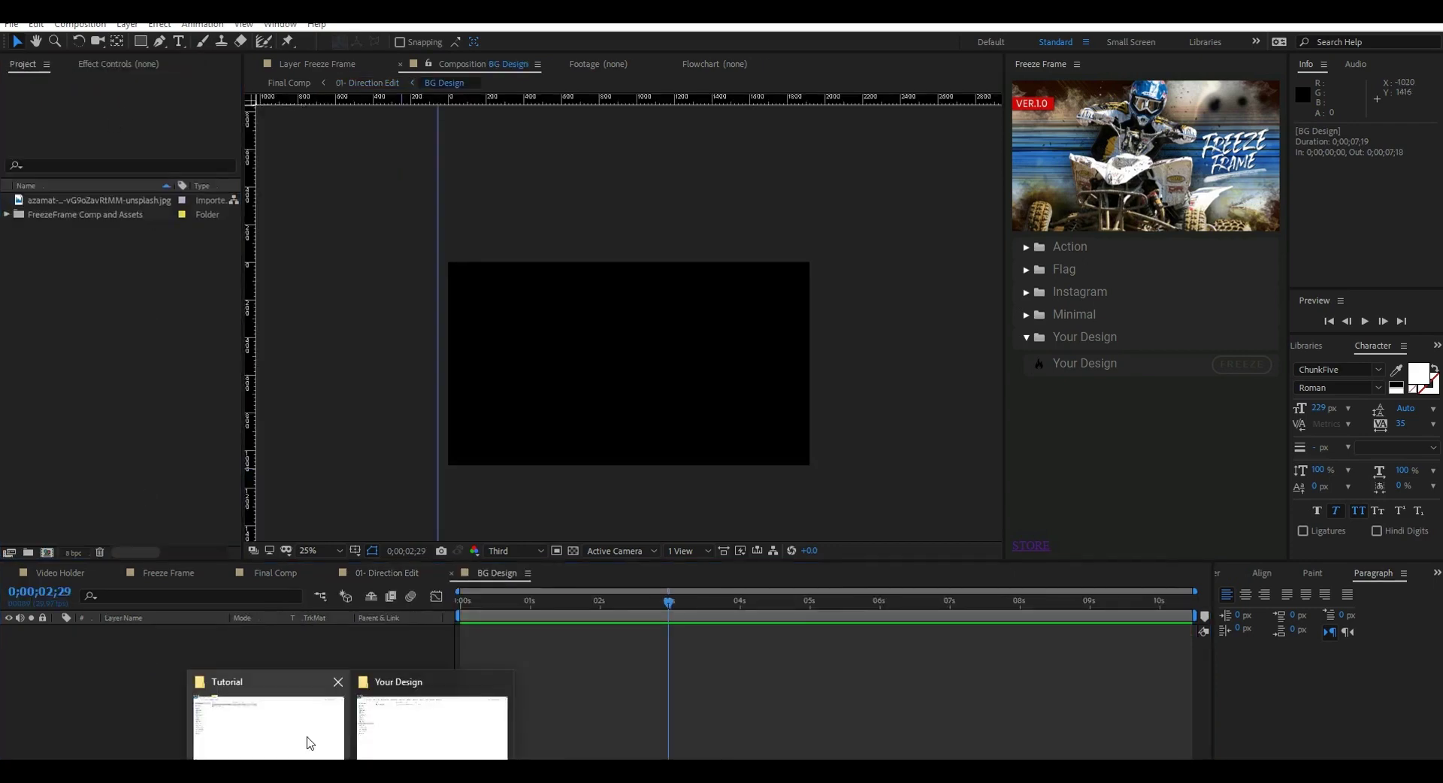
click(309, 742)
drag(218, 110, 114, 386)
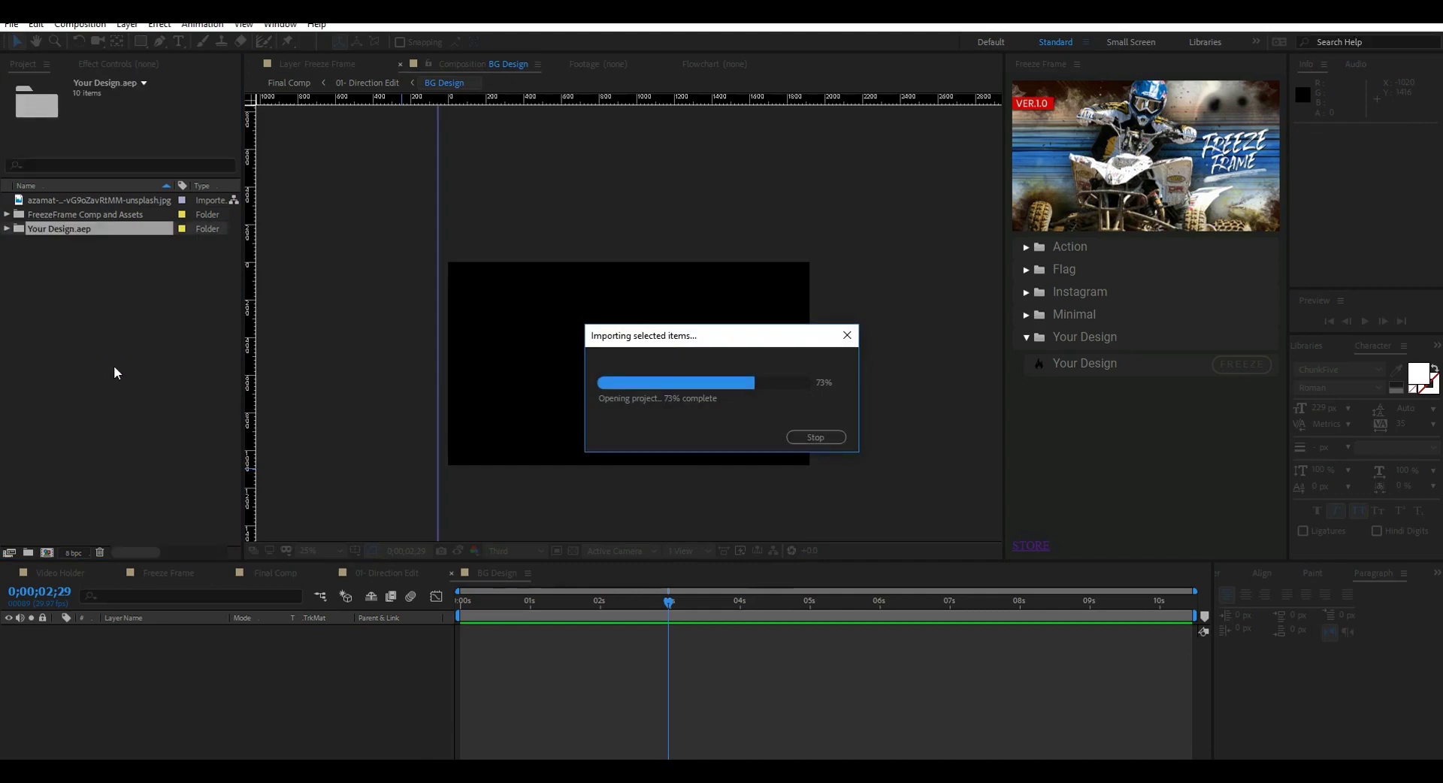
click(6, 229)
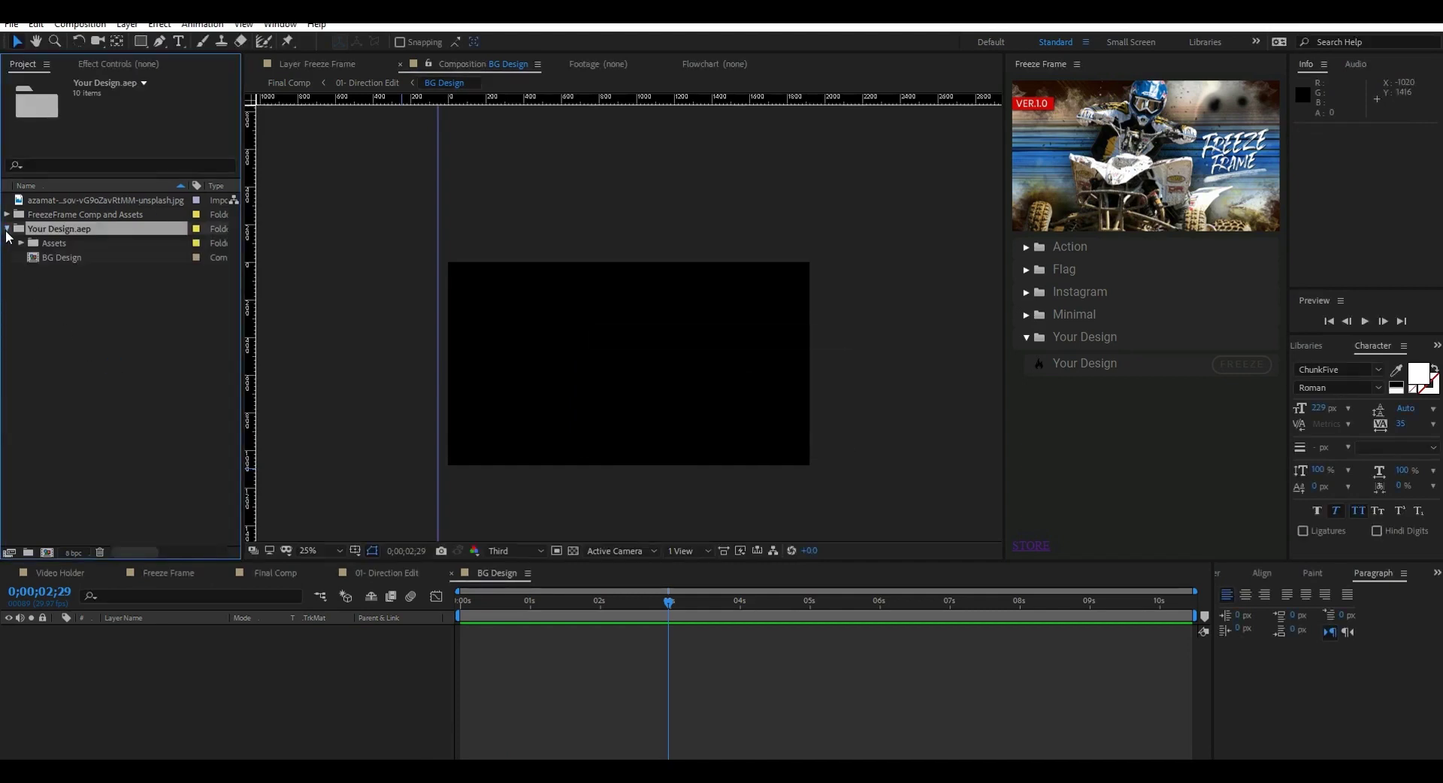
drag(65, 254, 161, 674)
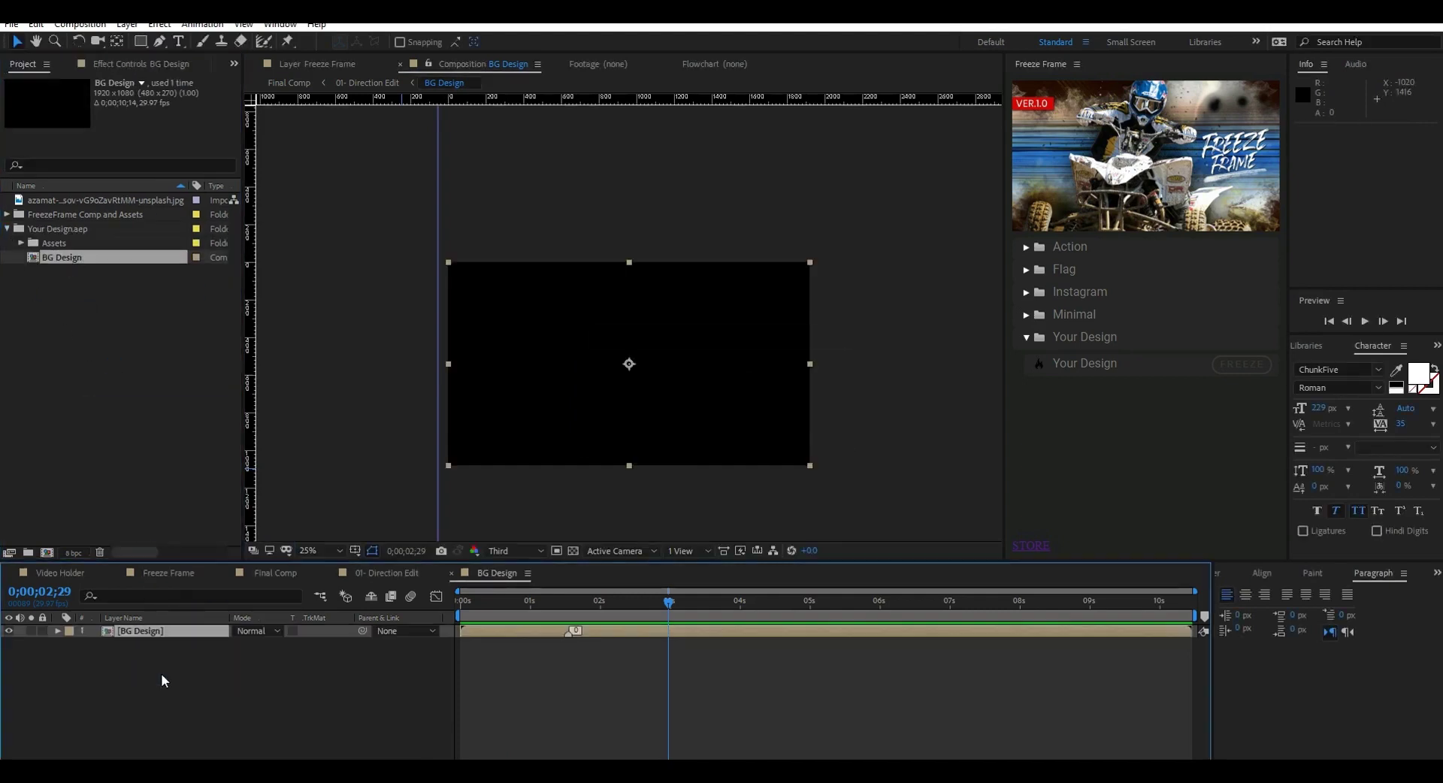
- Preview the BG Design background animation from its start
click(517, 599)
key(space)
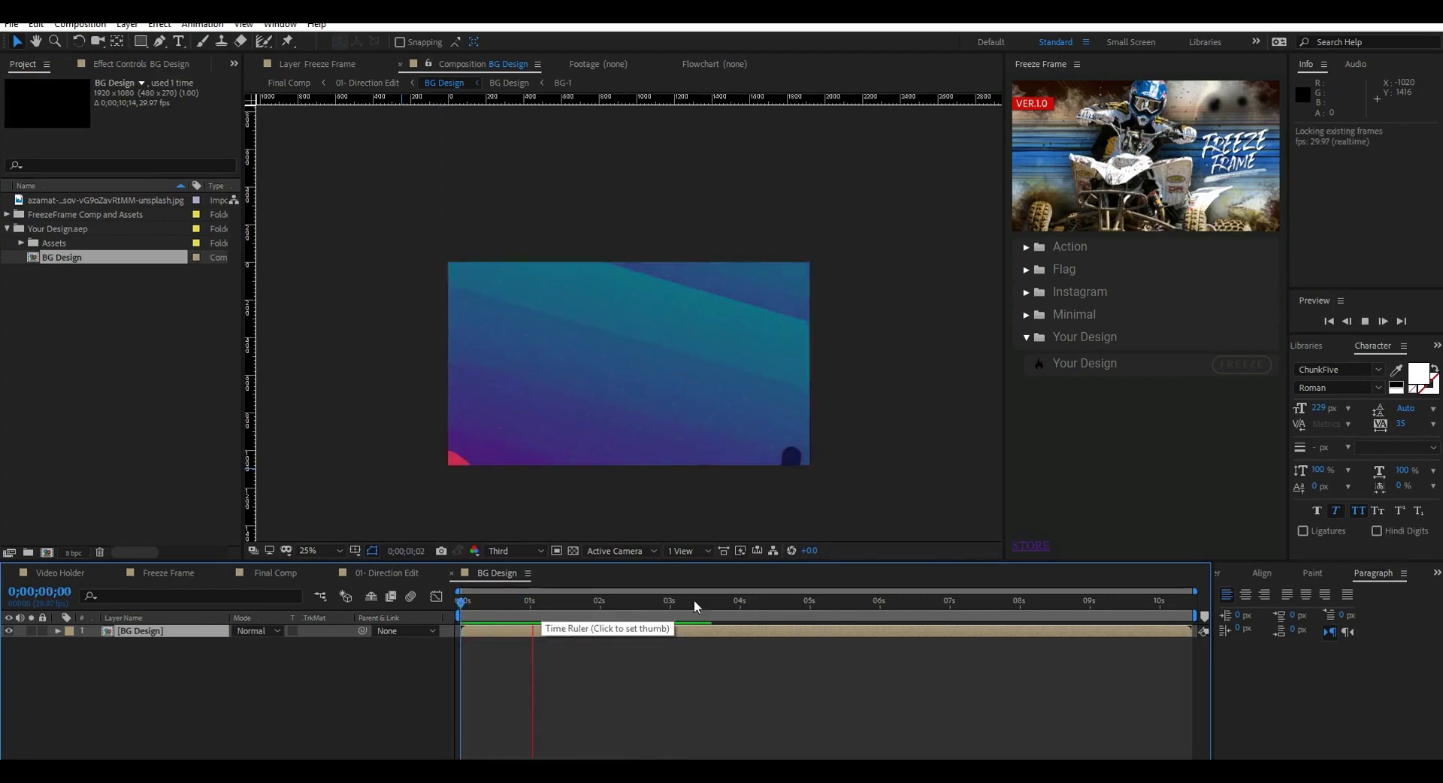
drag(642, 602, 652, 602)
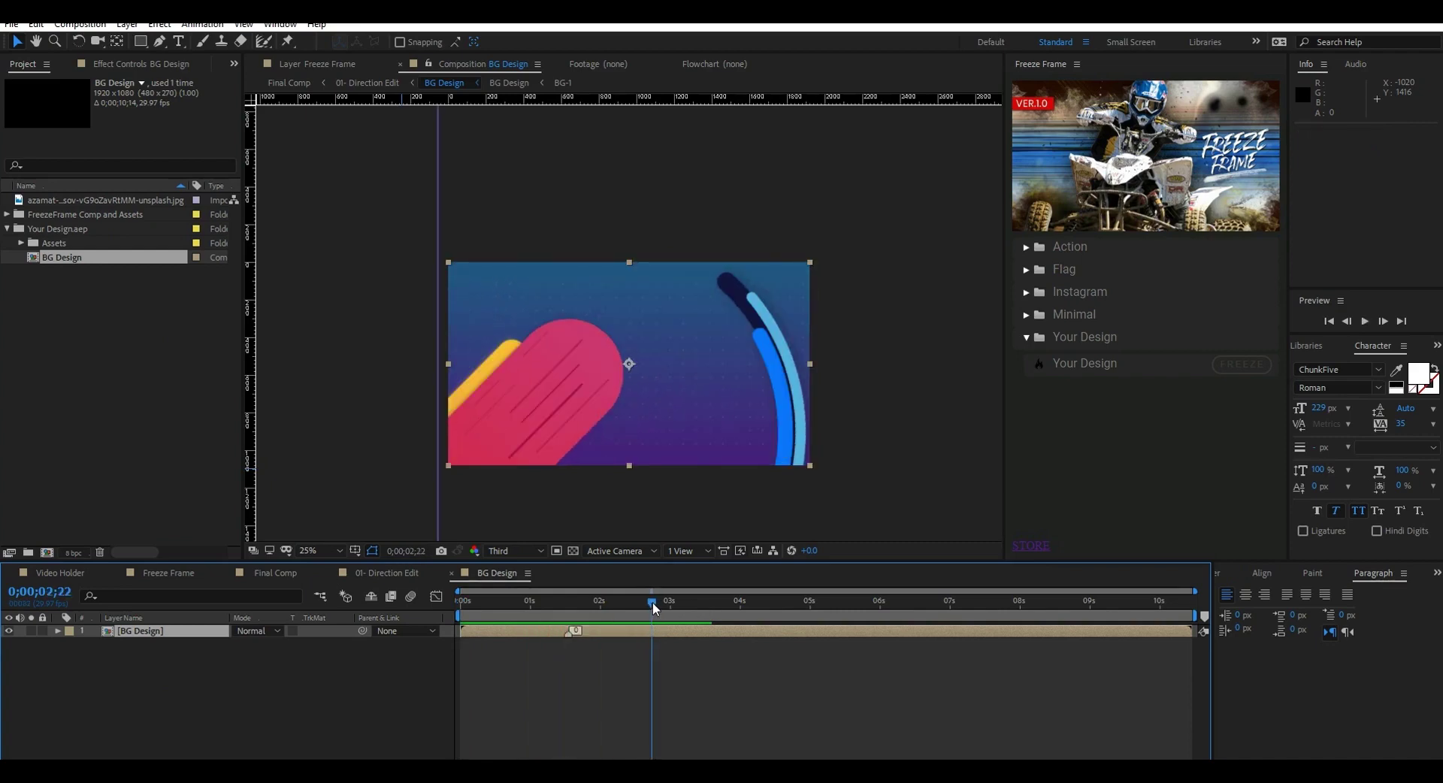
- Preview the 01- Direction Edit composition from its start and move to 0;00;02;10
click(386, 569)
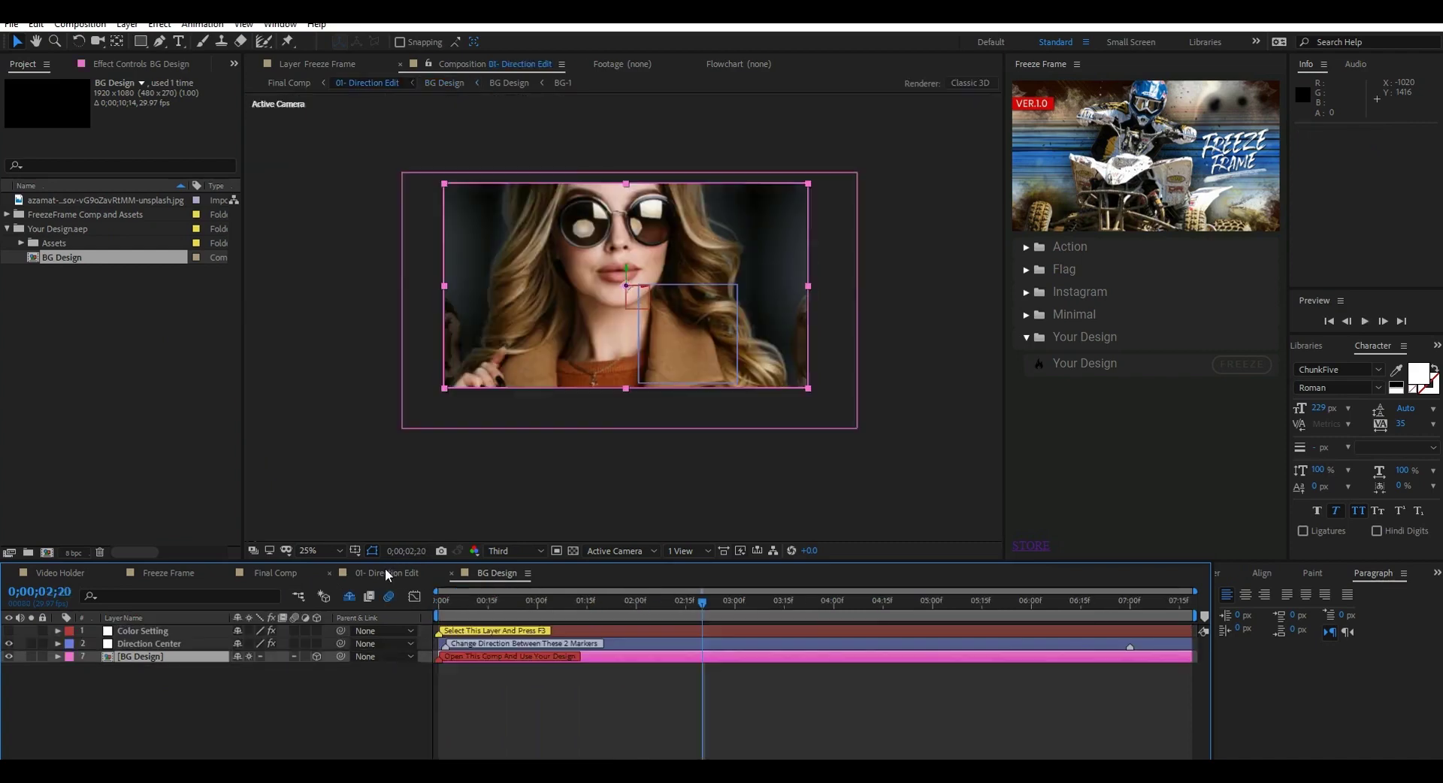
drag(490, 603, 443, 600)
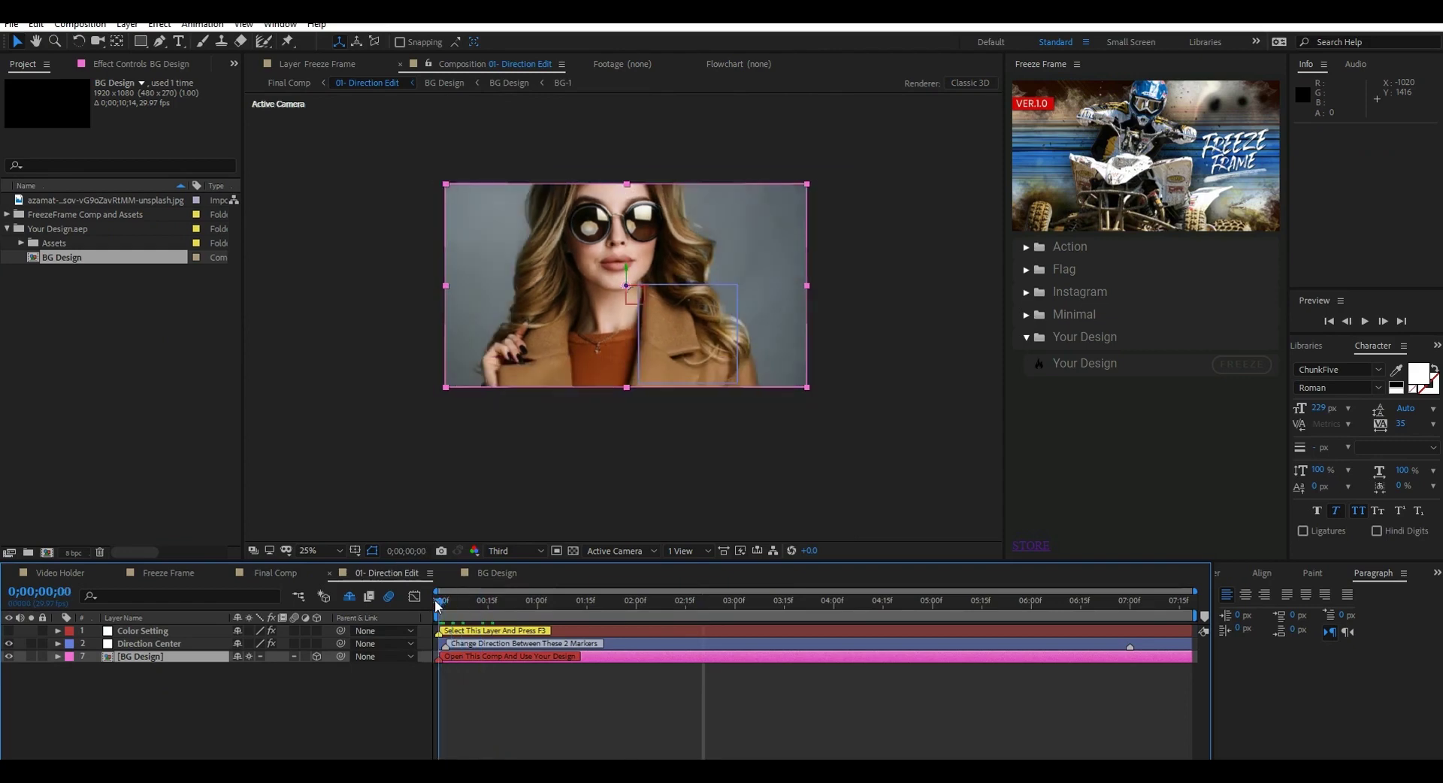
key(space)
drag(573, 591, 671, 603)
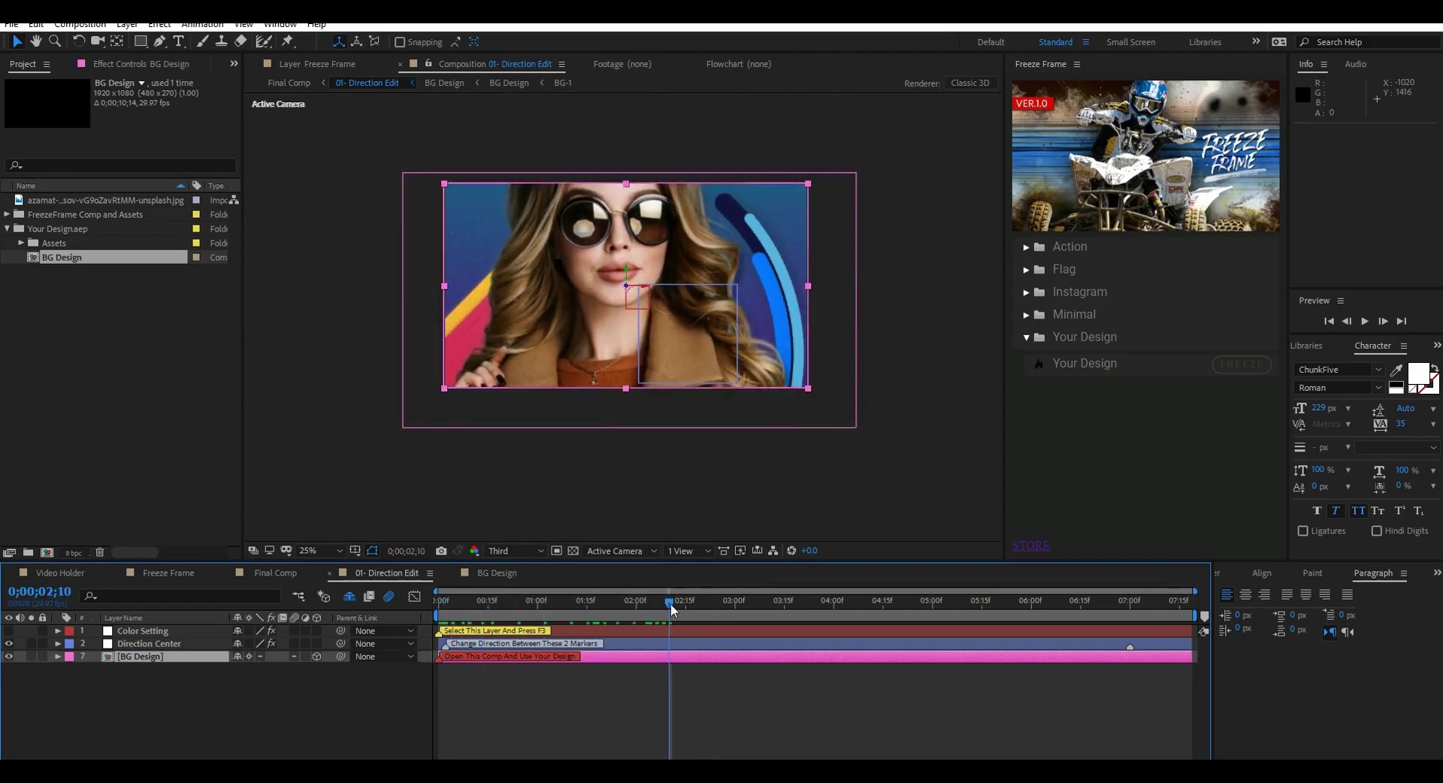
- Set the Direction Center layer's Zooming slider to 0 and move the layer to position 847.3, 426.0
click(640, 645)
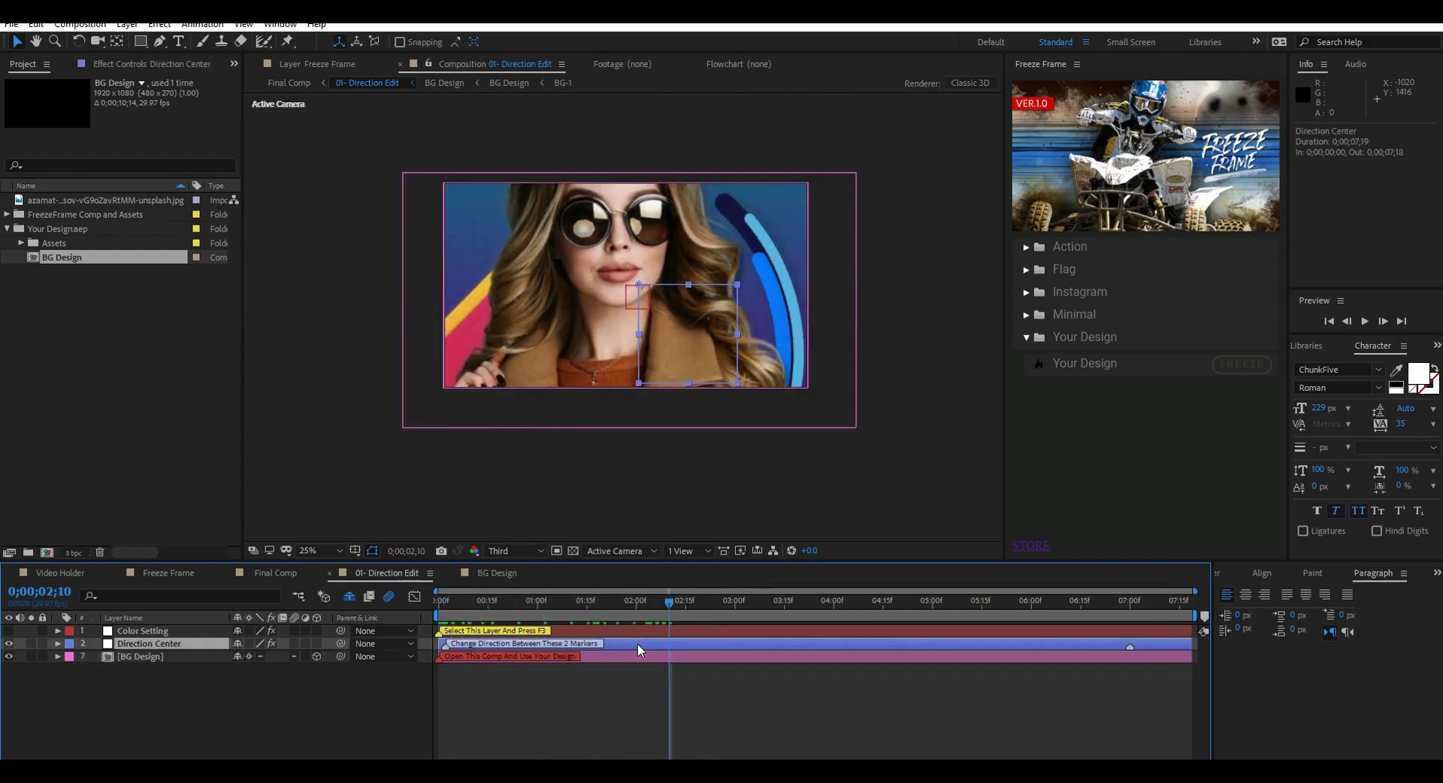
click(125, 65)
text(0)
key(Return)
drag(678, 327, 646, 312)
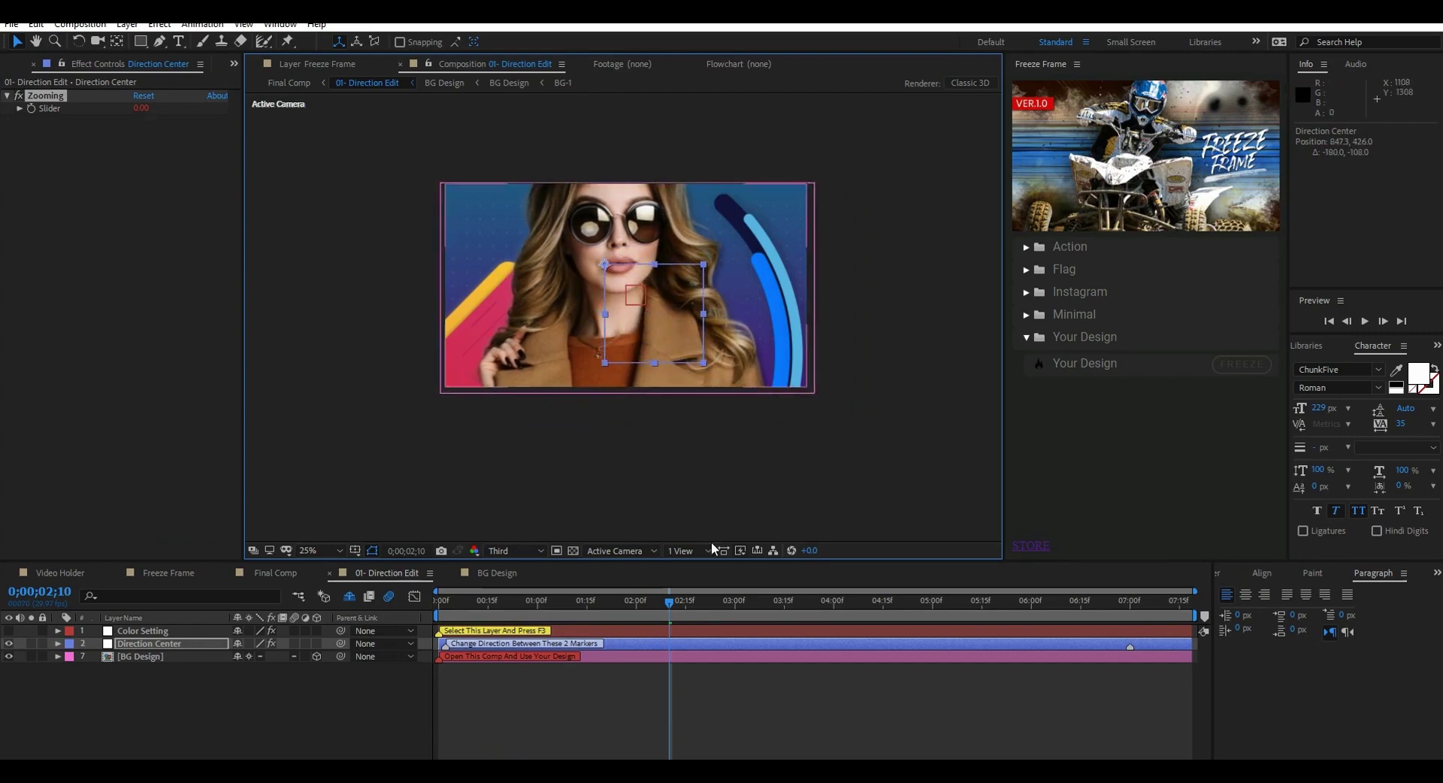
click(333, 688)
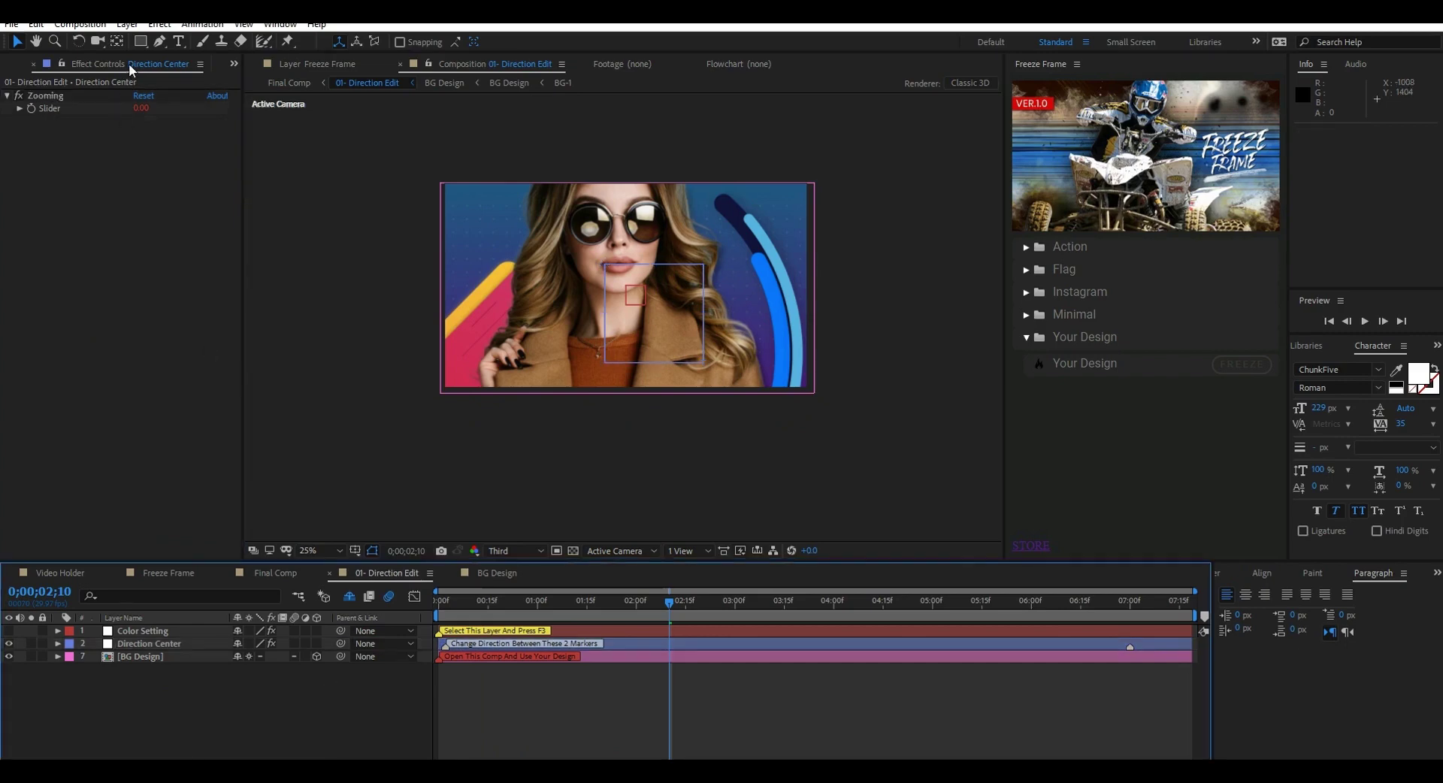
- Move all contents of the FreezeFrame Comp and Assets folder to the project root, and put the Your Design.aep folder inside Solids
key(ctrl+0)
click(6, 214)
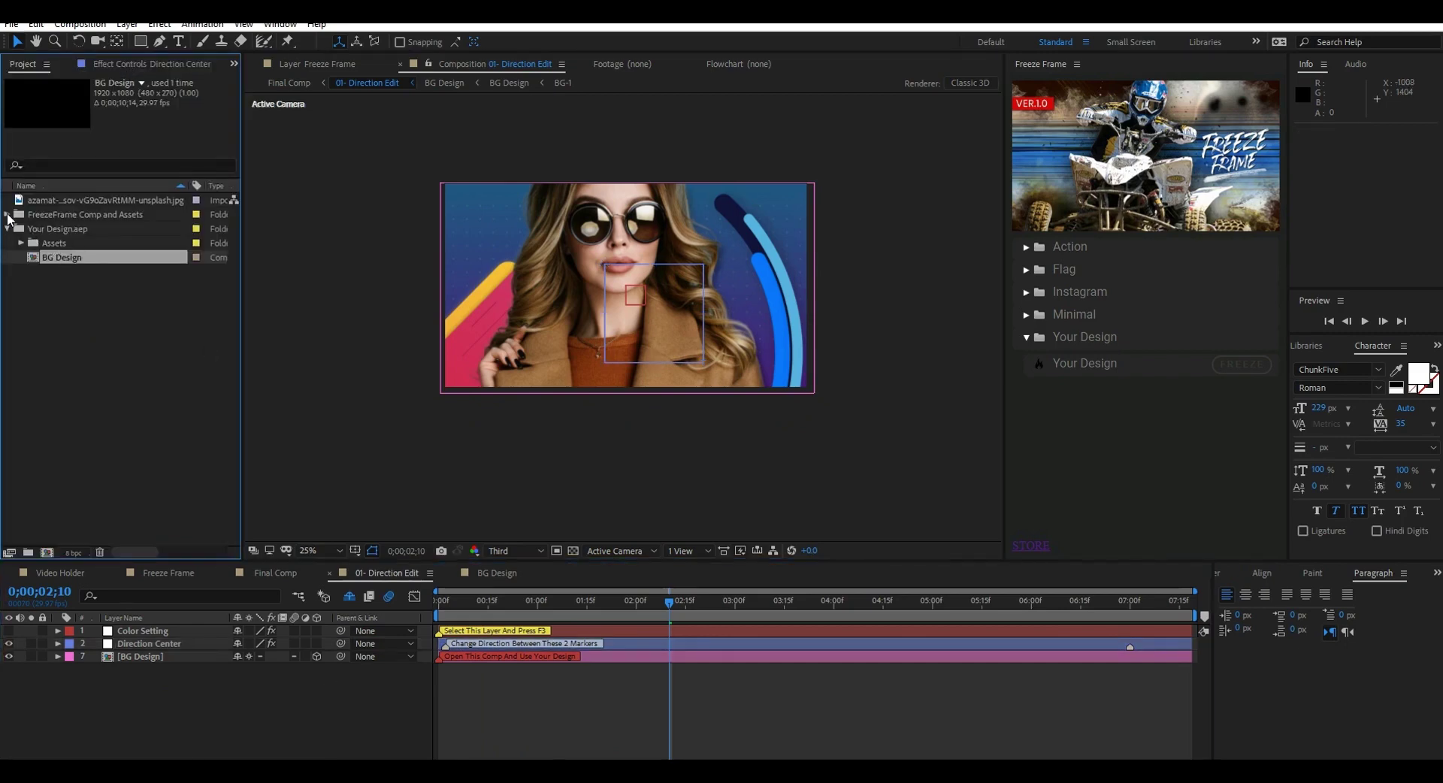
click(67, 227)
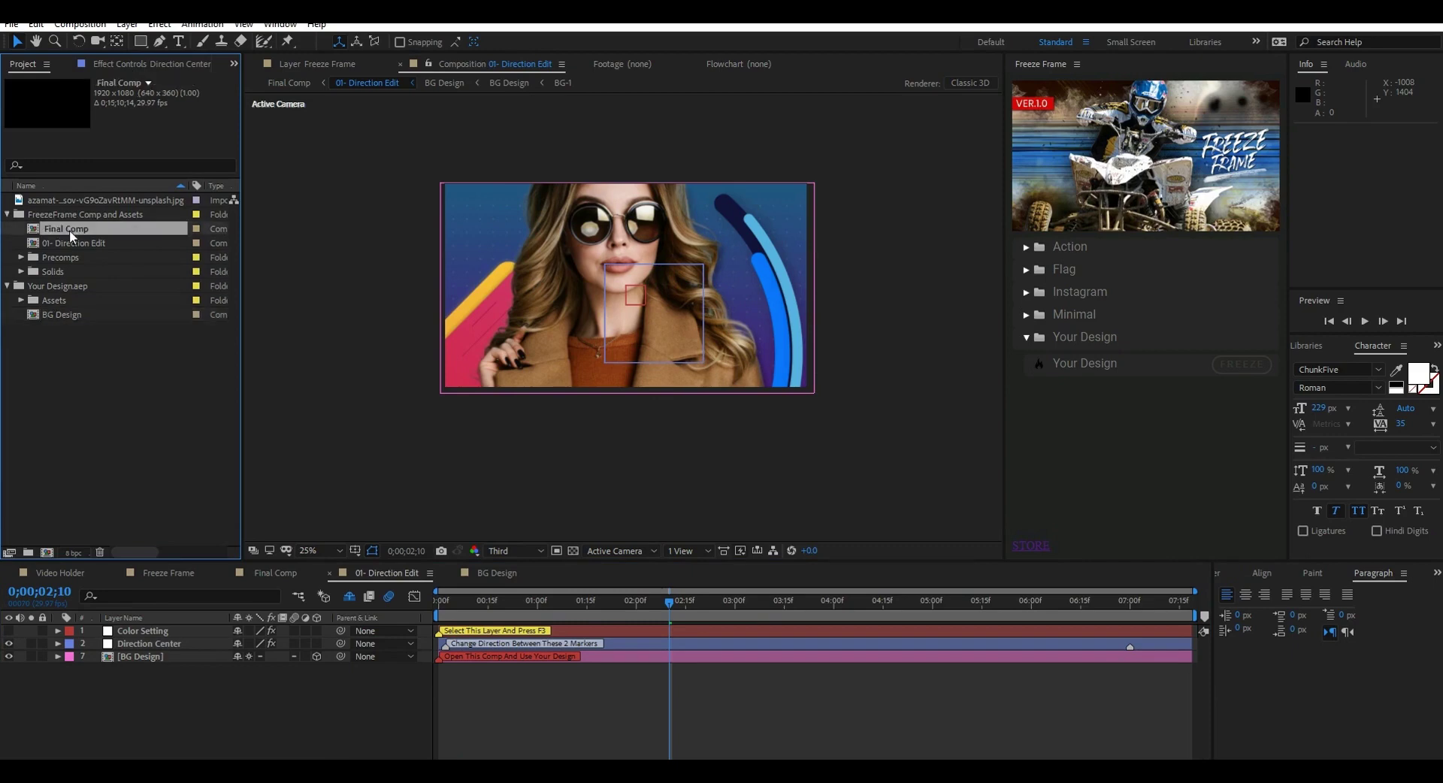
shift+click(67, 271)
drag(54, 272, 74, 381)
click(8, 287)
drag(66, 286, 42, 274)
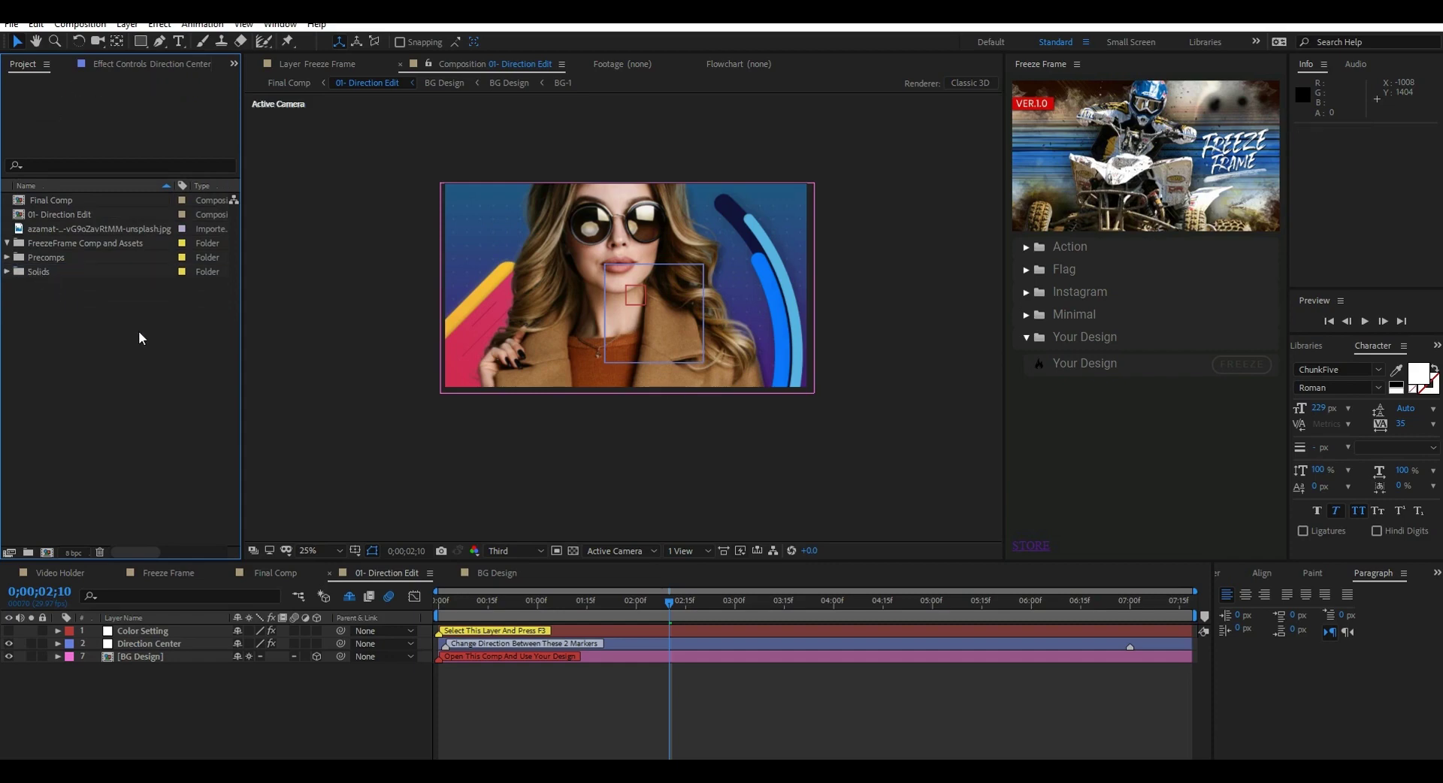
- Delete the Unsplash portrait photo footage from the project, including its use in a composition
click(91, 230)
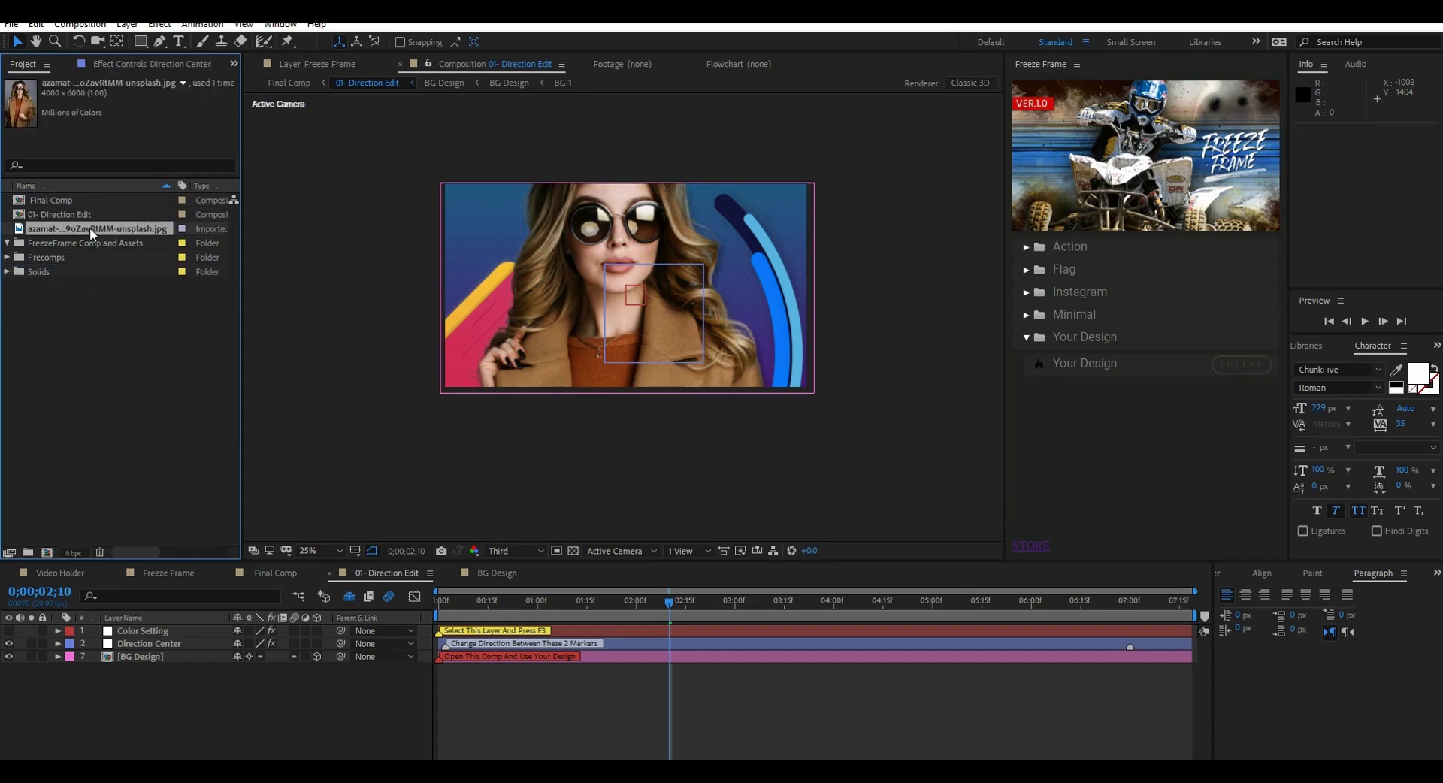
key(Delete)
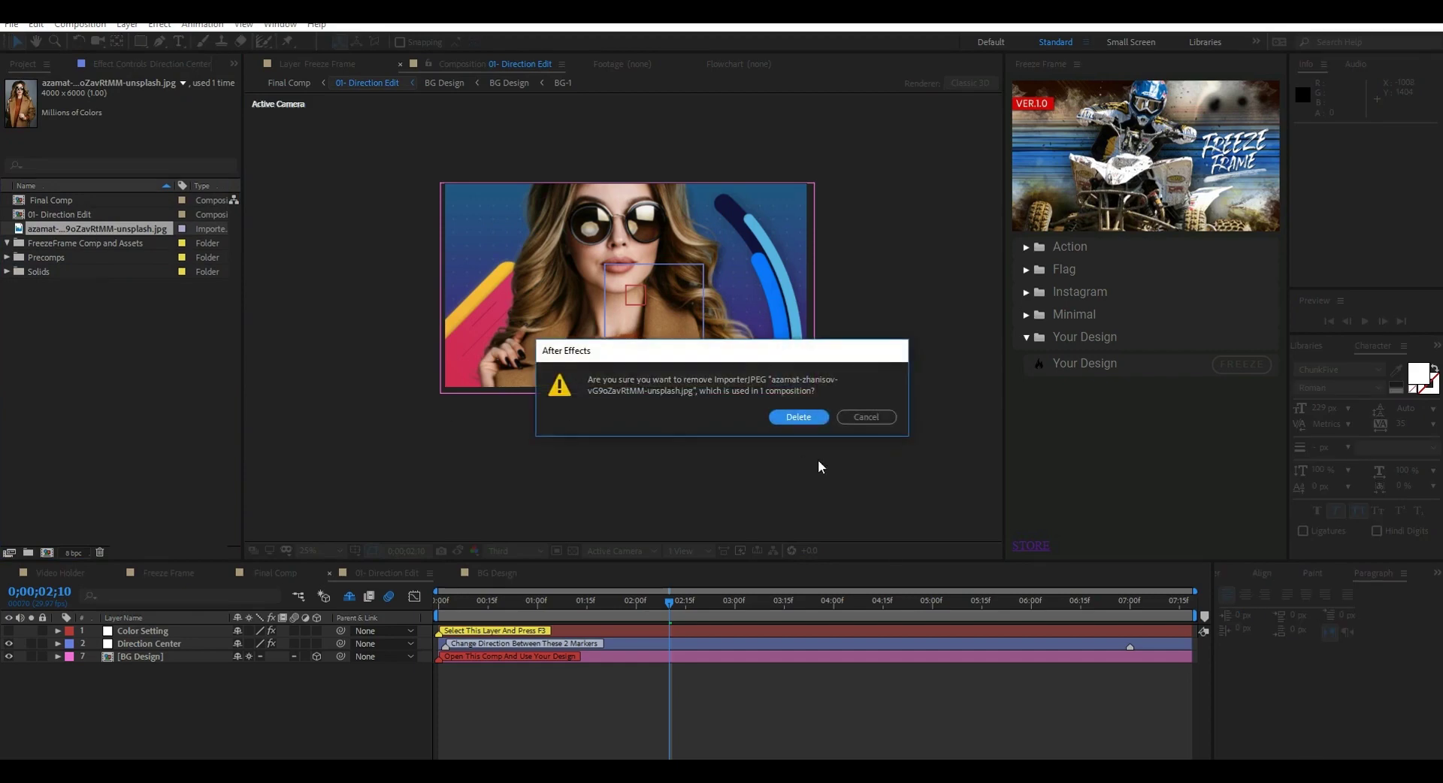
click(804, 417)
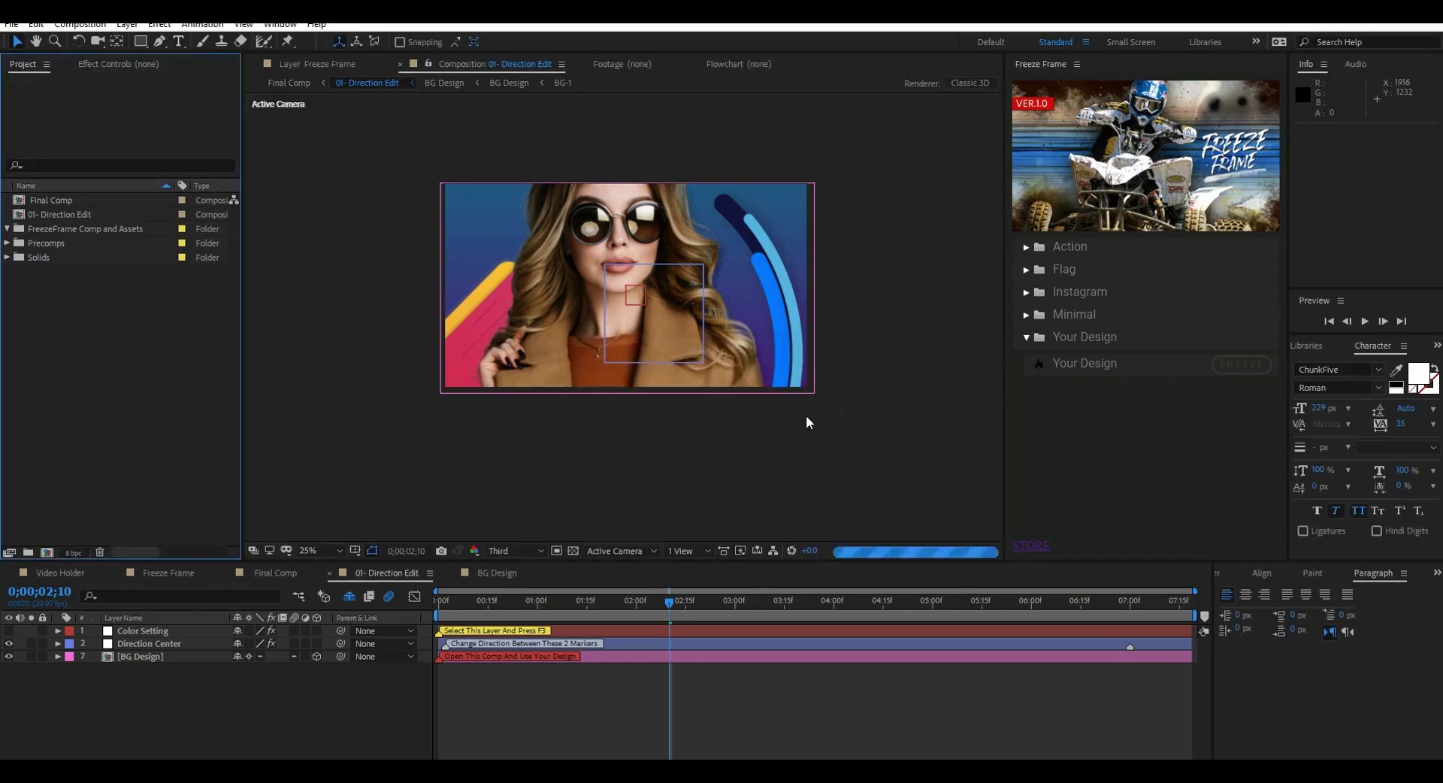
- Delete the Video Holder layer that follows the freeze section in Final Comp
click(282, 572)
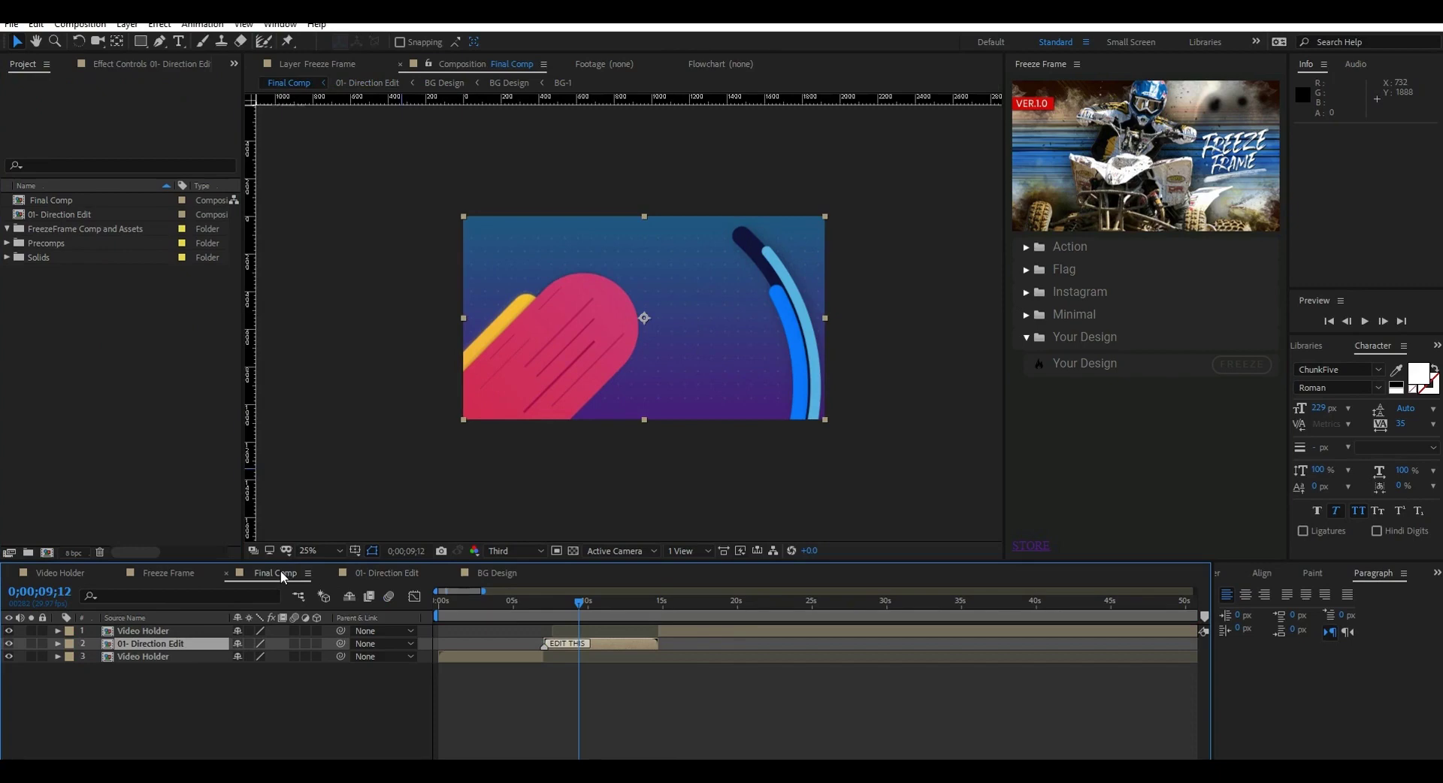
click(689, 633)
key(Delete)
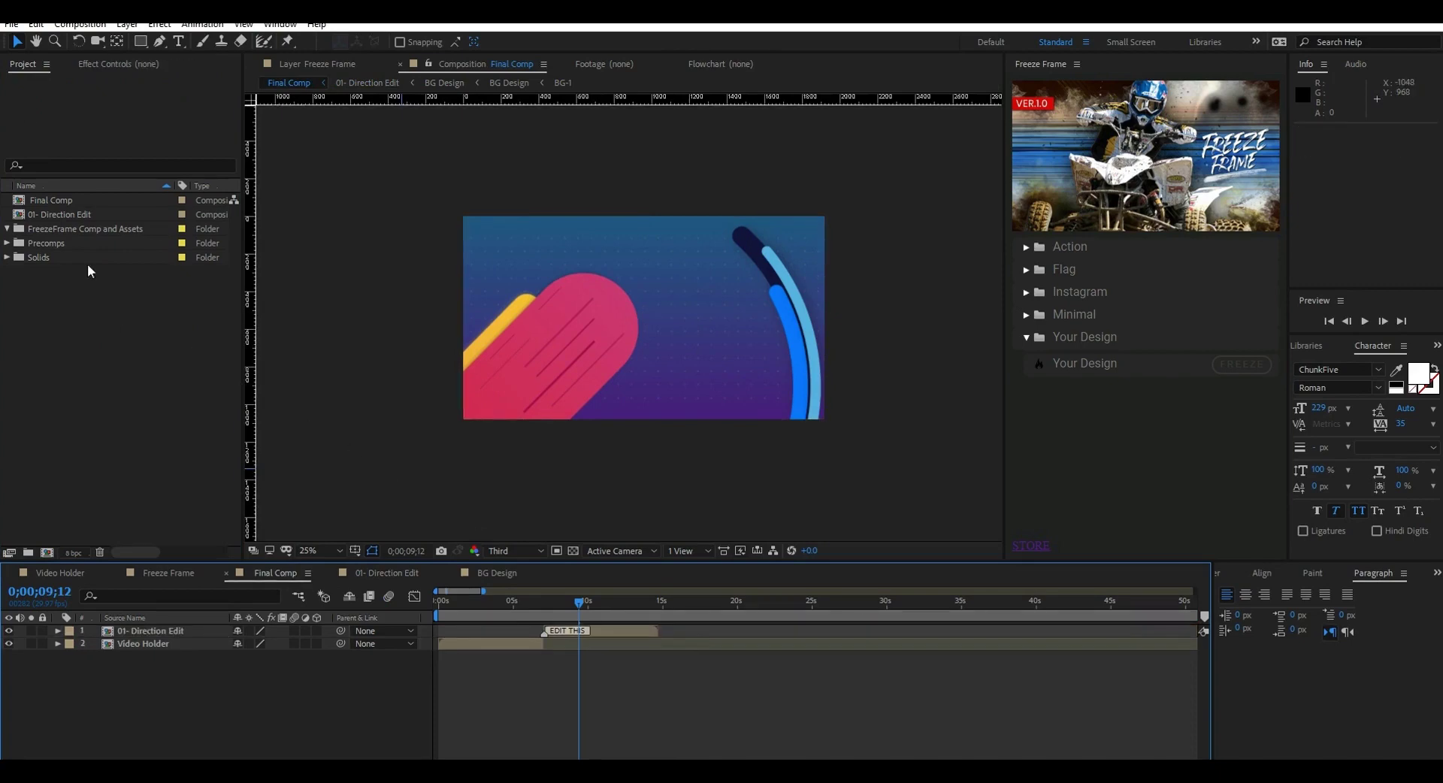
- Begin saving the project as a new file and browse to C:\Program Files (x86)\Common Files\Adobe\CEP\extensions\Freeze Frame
click(11, 25)
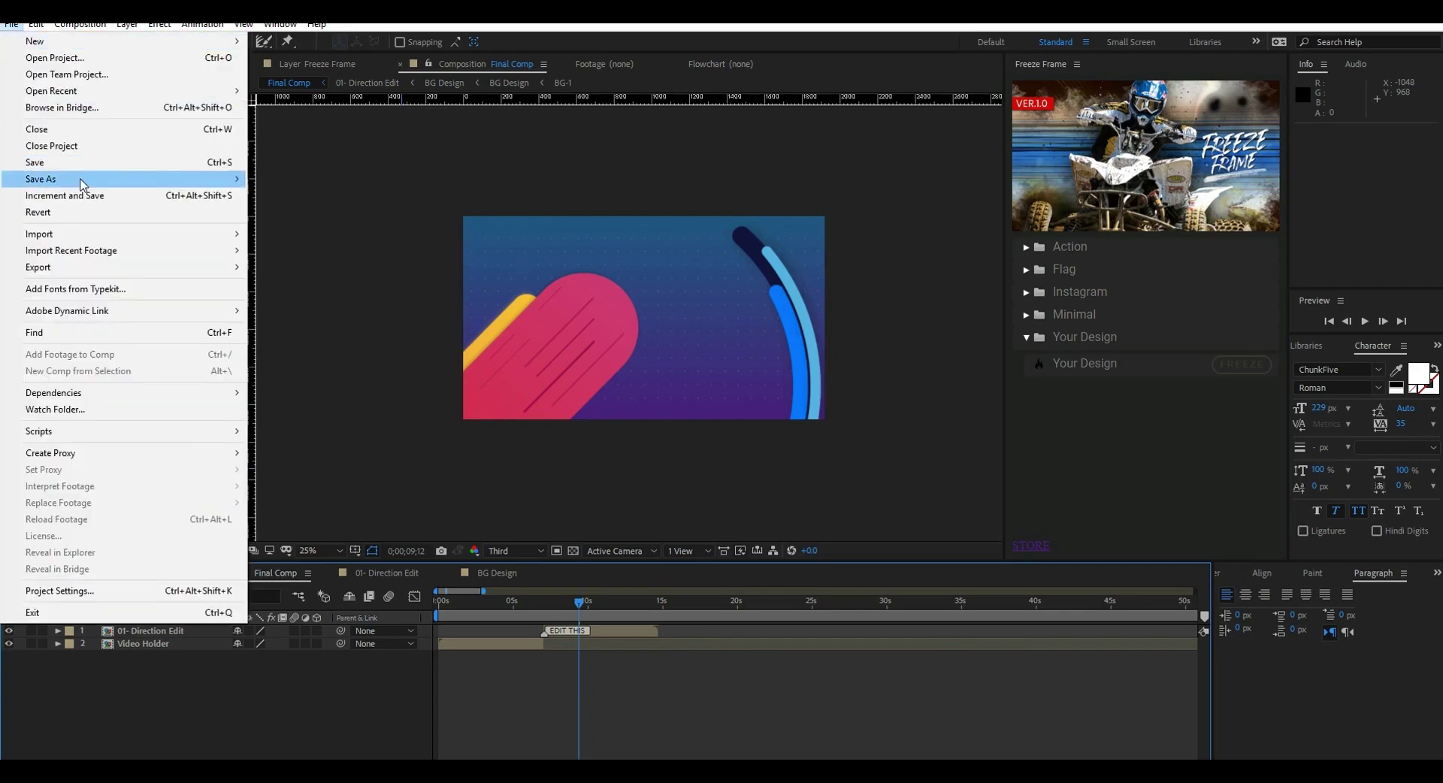
mouse_move(113, 179)
click(290, 178)
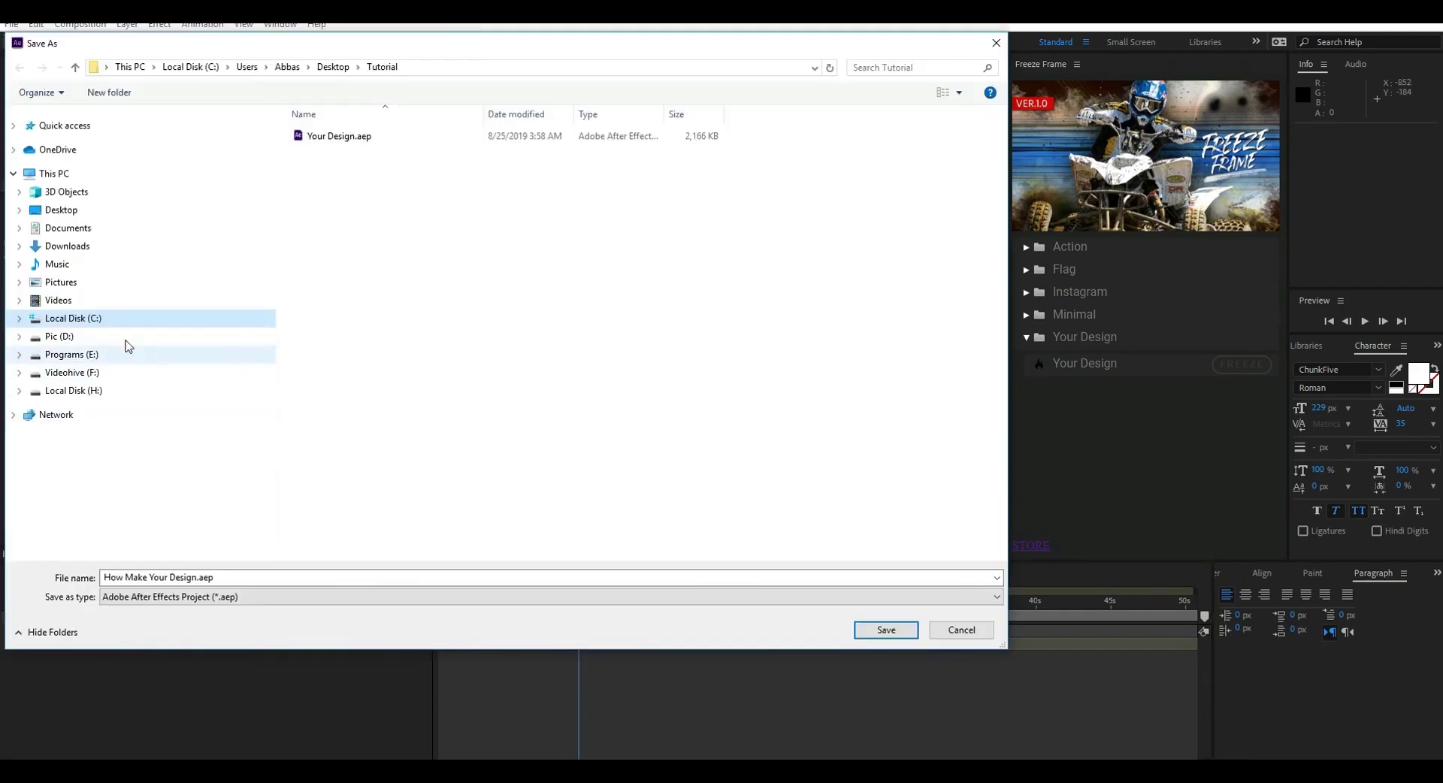
click(90, 321)
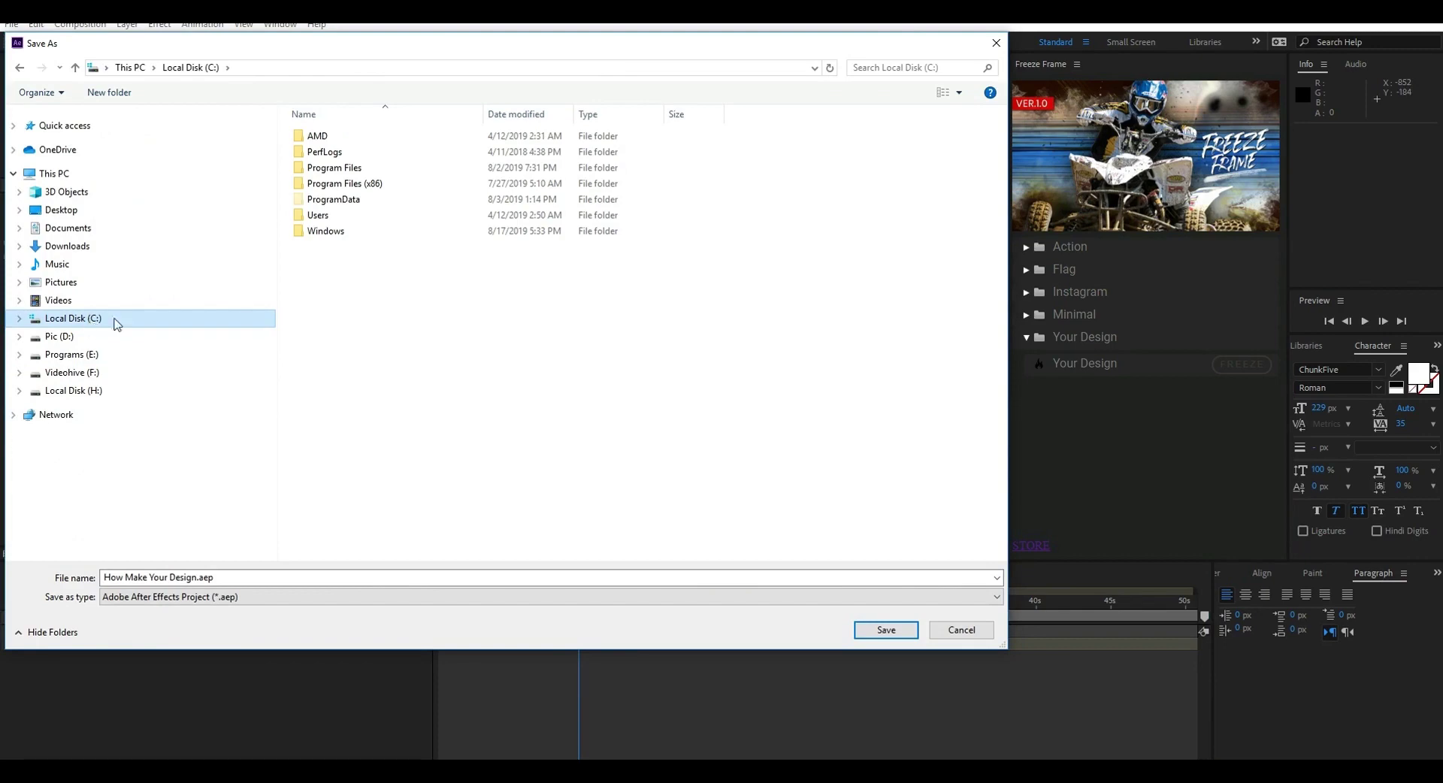
double_click(335, 183)
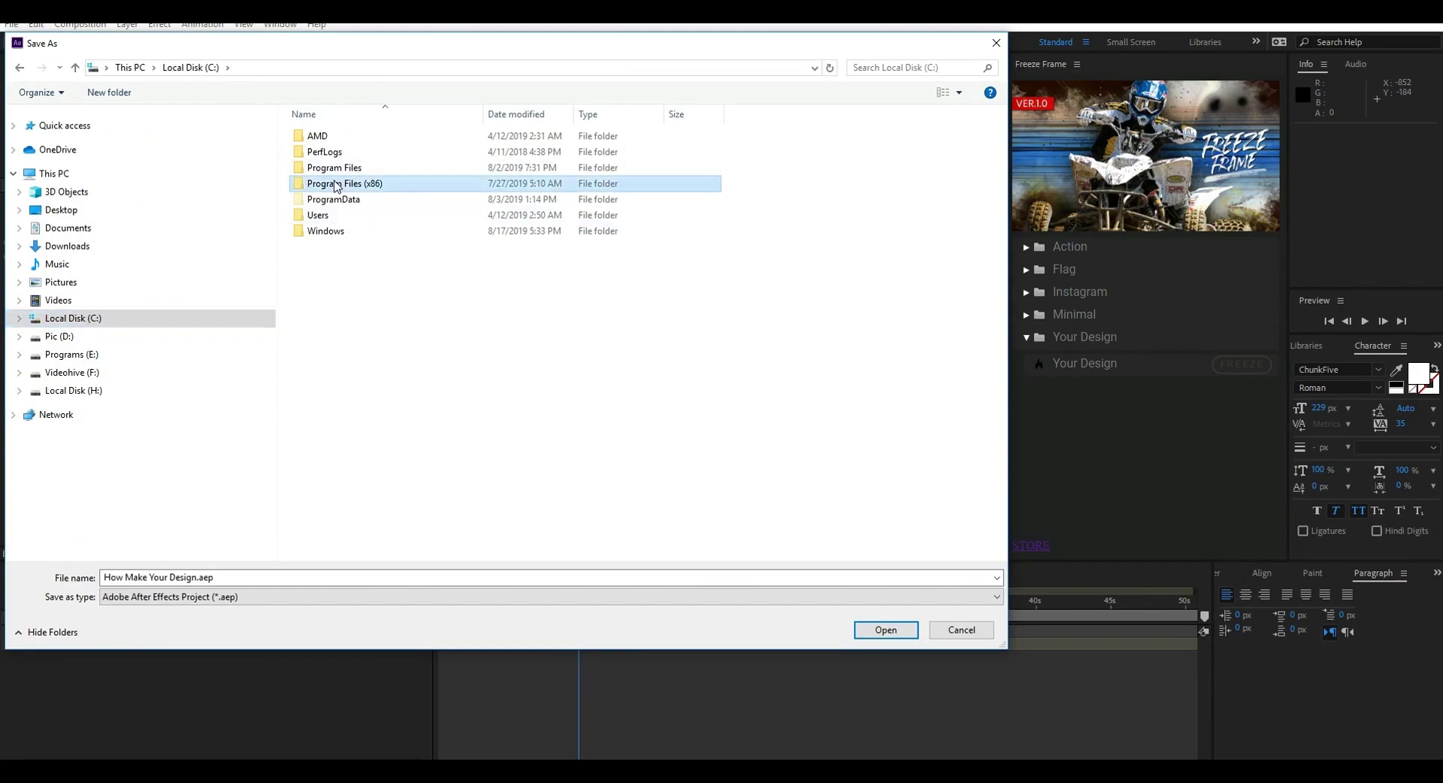
double_click(338, 216)
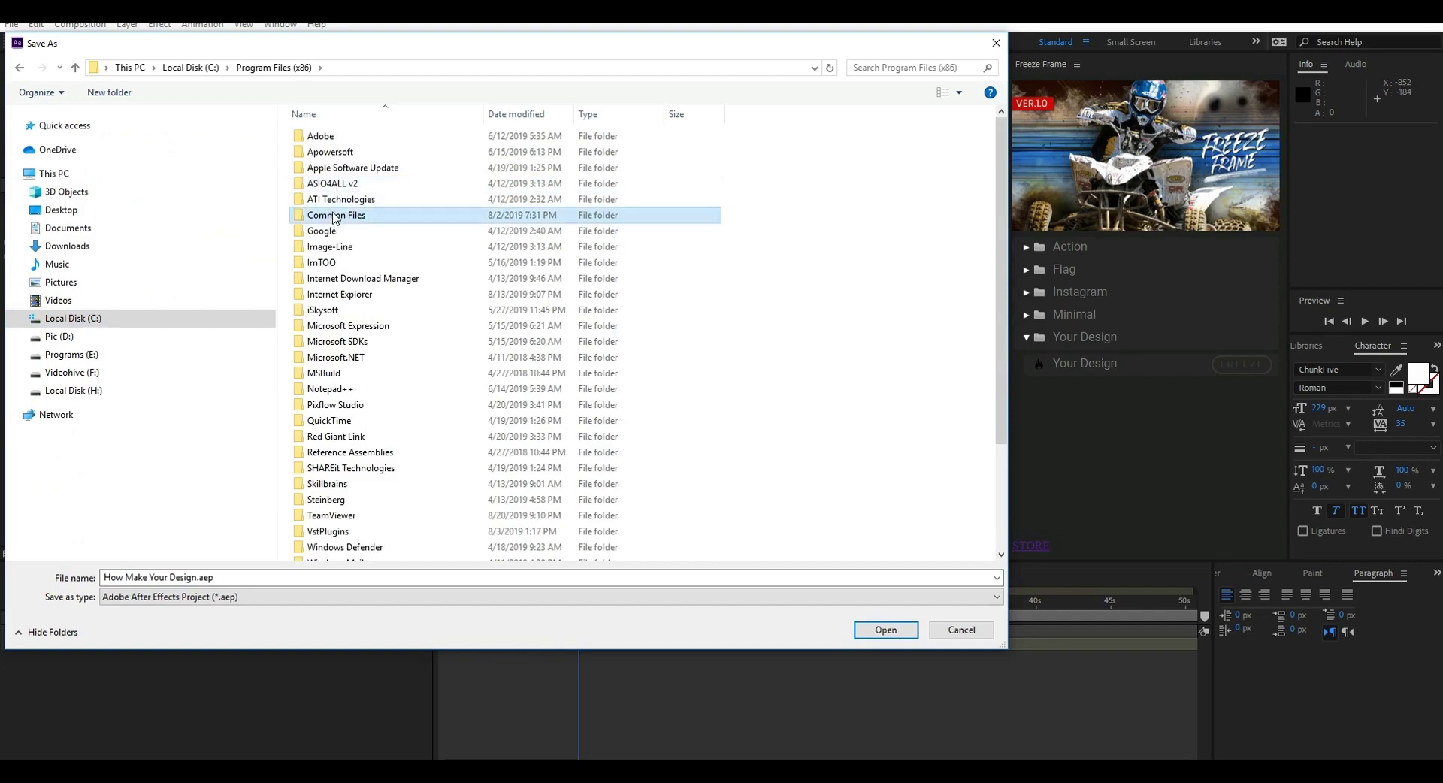
double_click(320, 138)
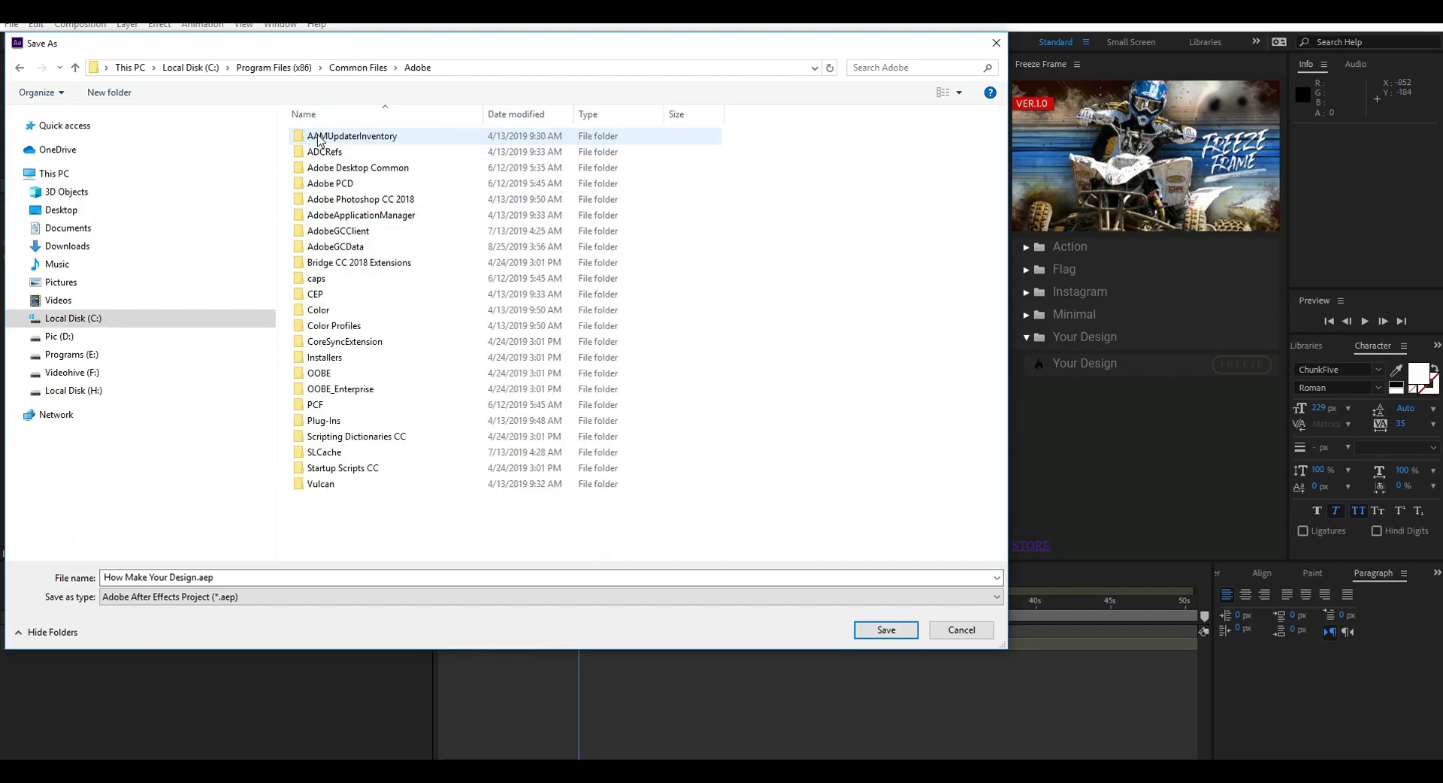
double_click(322, 294)
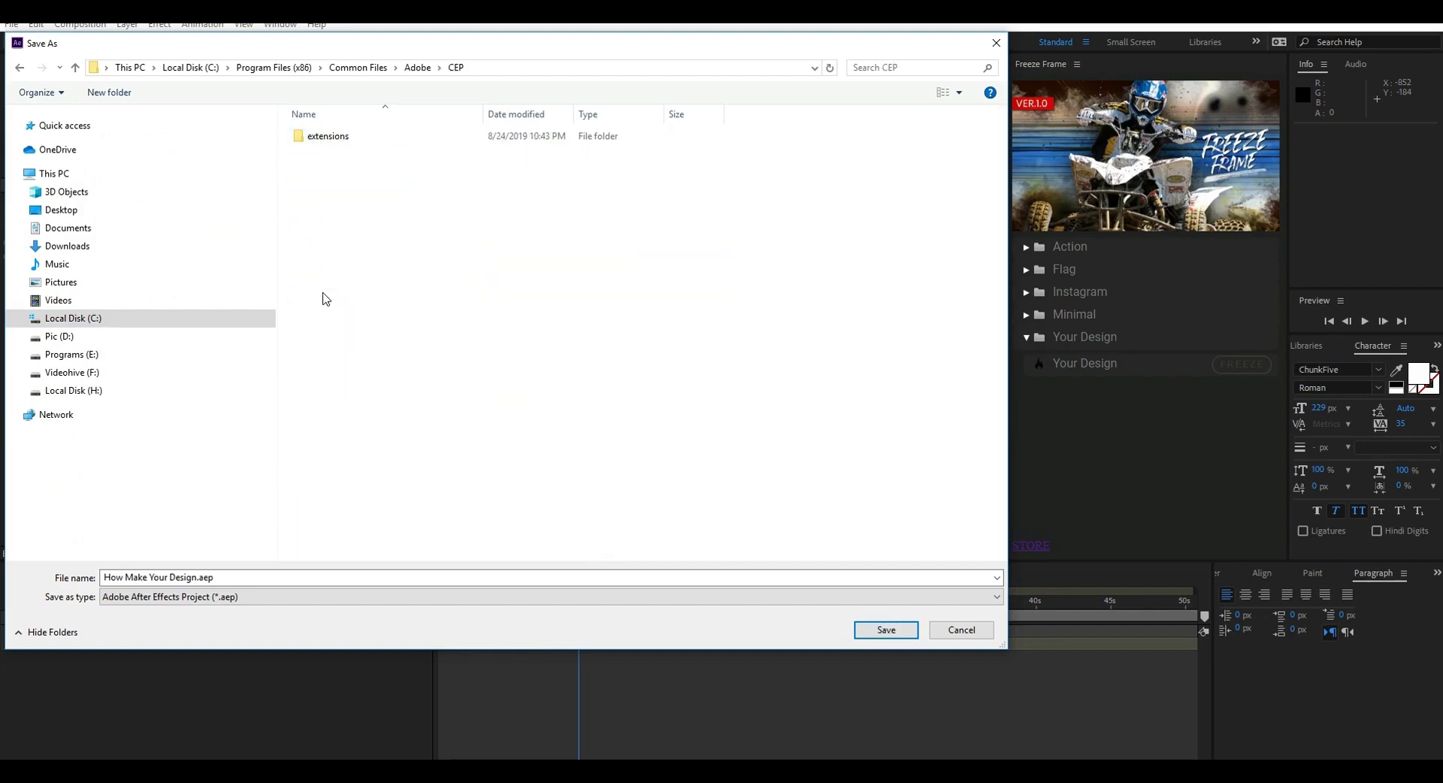
double_click(330, 141)
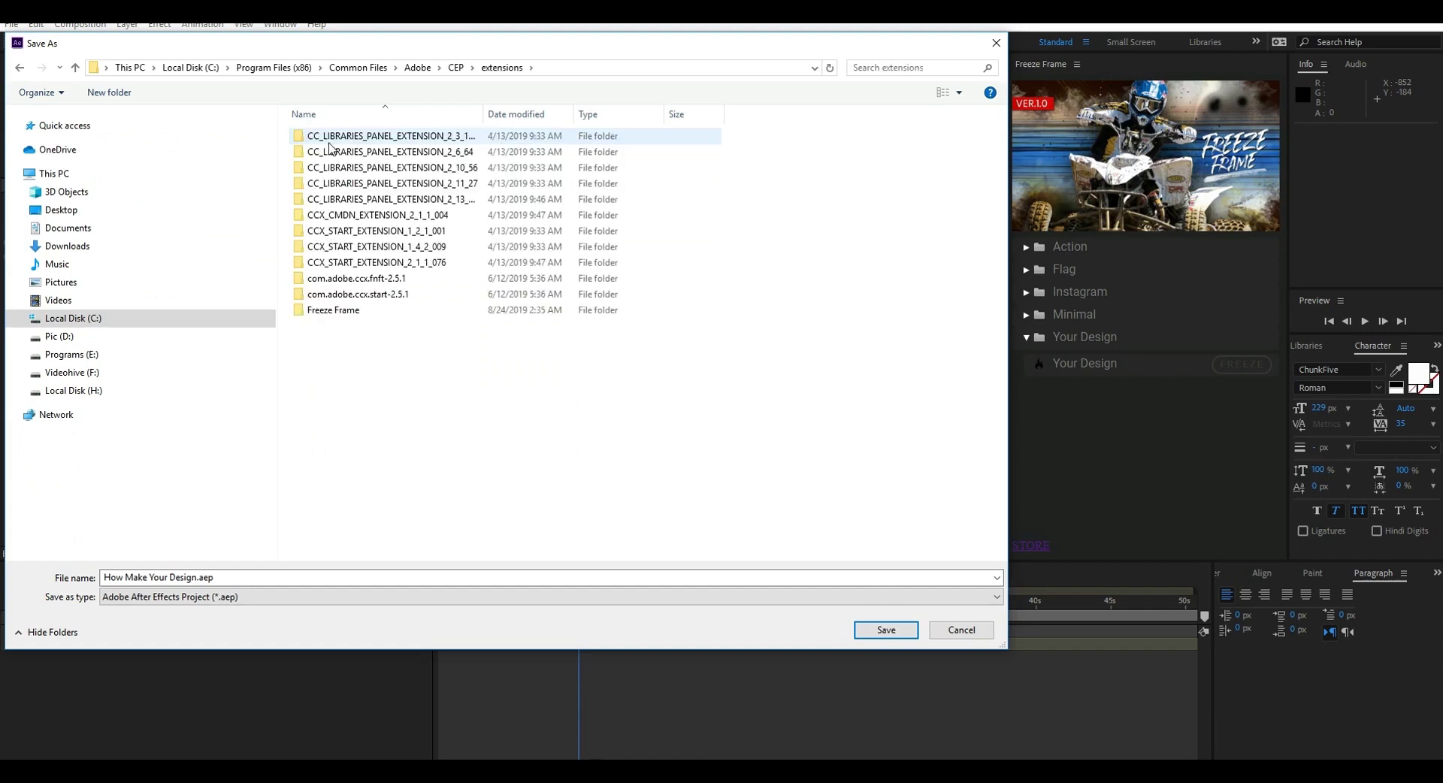
double_click(342, 311)
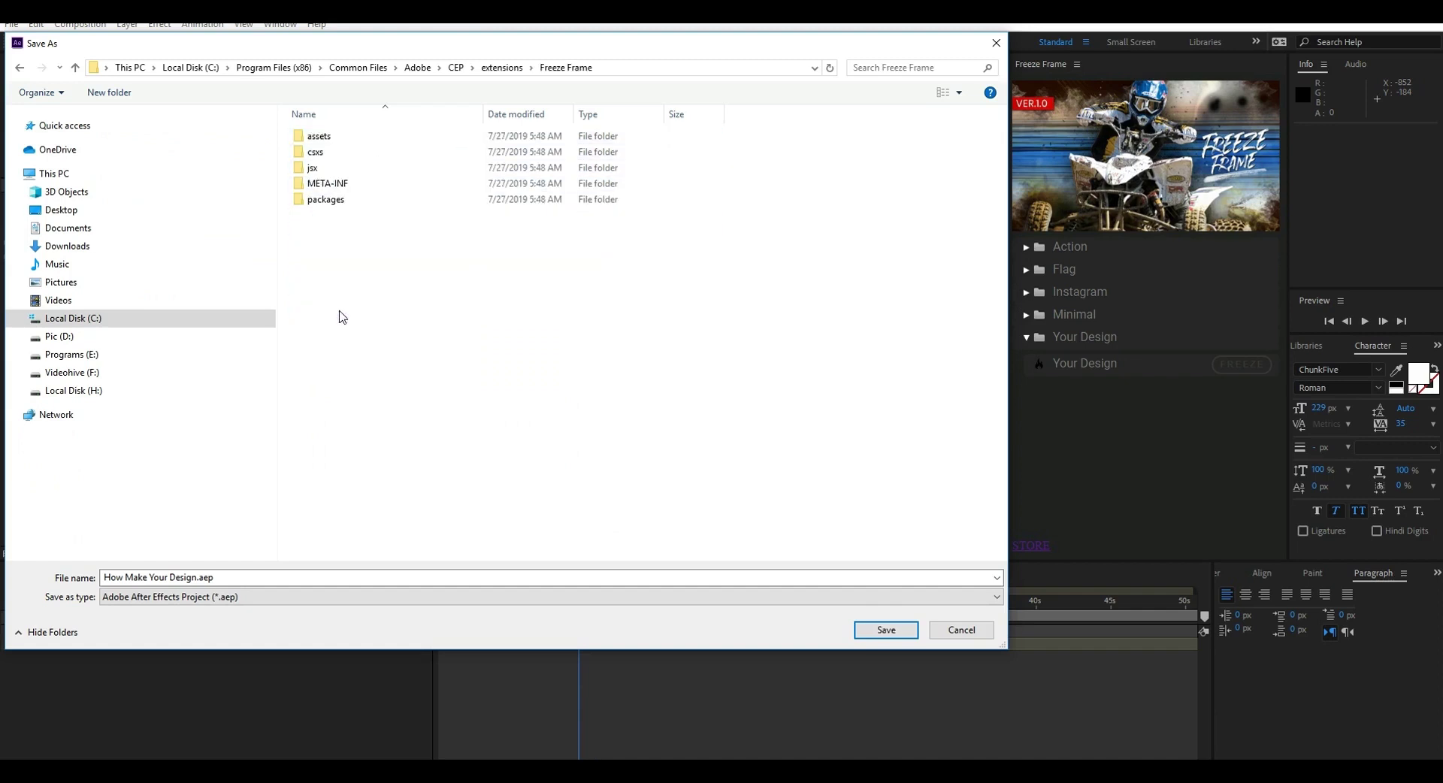
- Save the project over the existing Your Design.aep in the extension's packages\starter\templates\Your Design folder
double_click(329, 200)
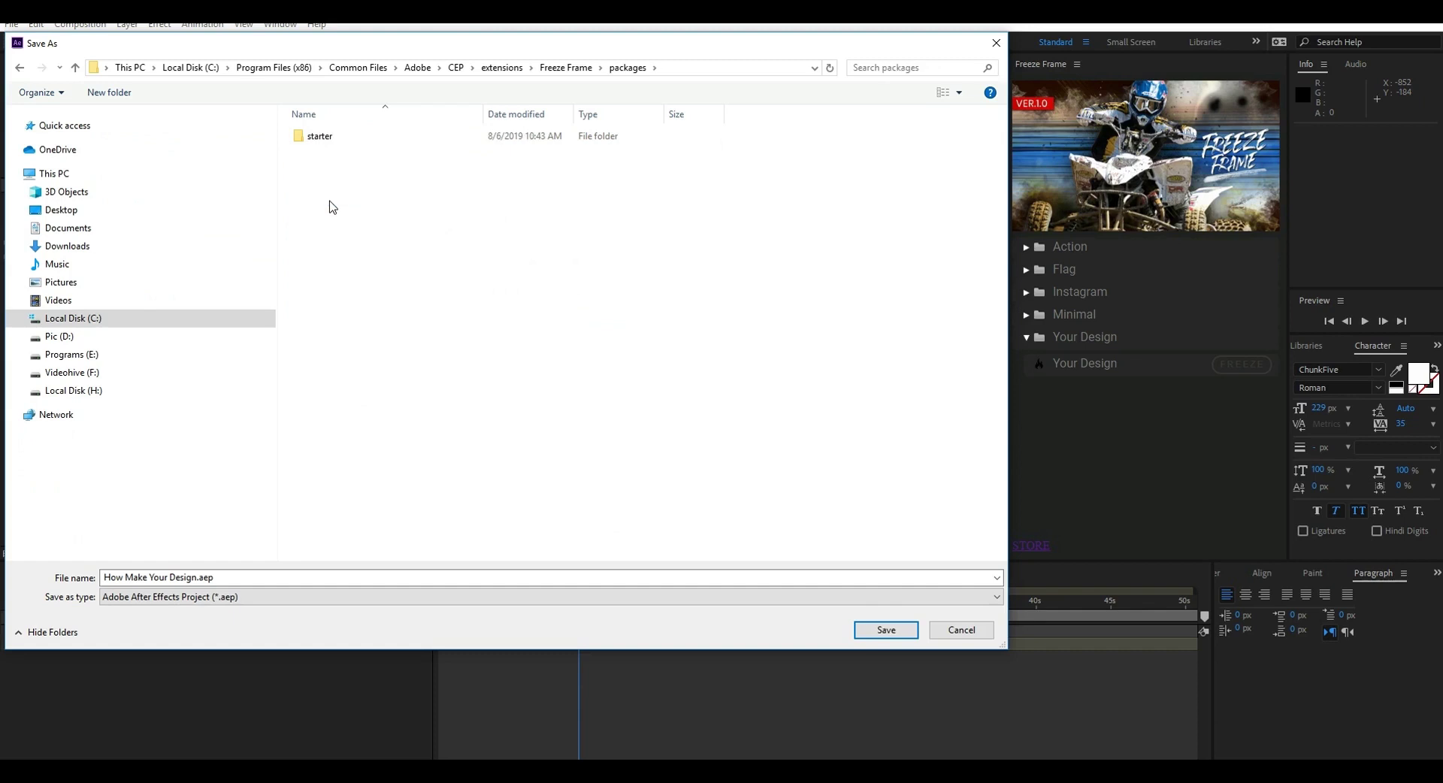
double_click(328, 141)
click(333, 155)
double_click(332, 155)
click(331, 199)
double_click(335, 198)
click(335, 138)
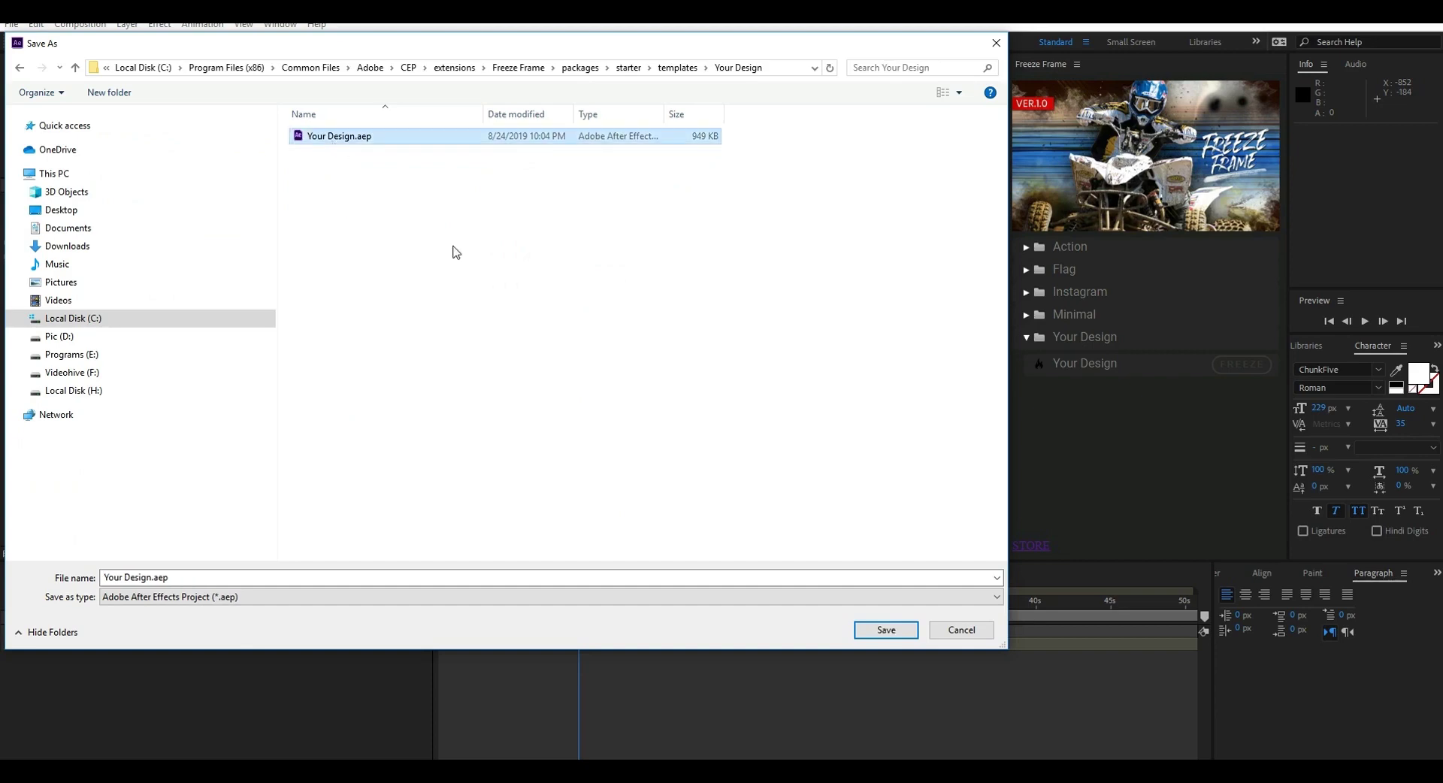
click(891, 630)
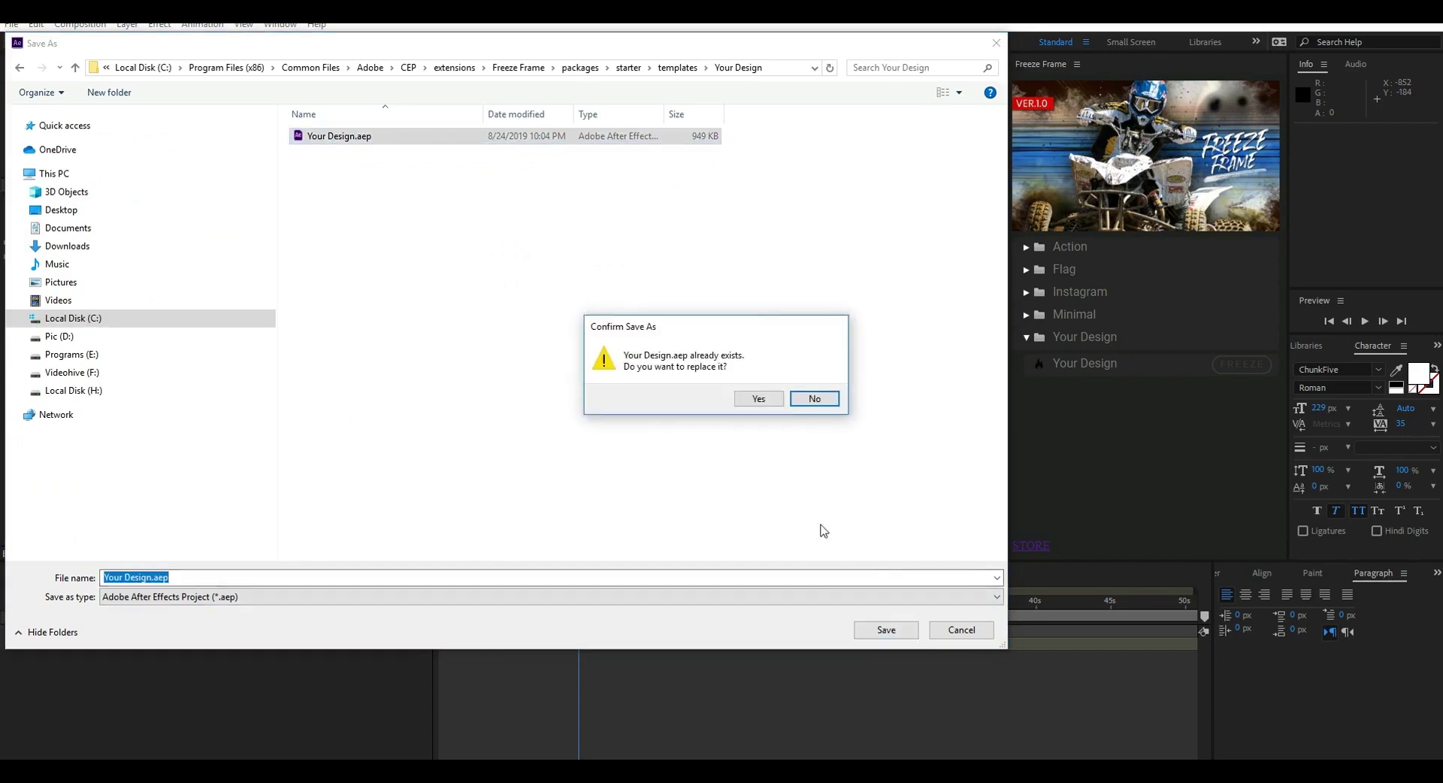
click(759, 399)
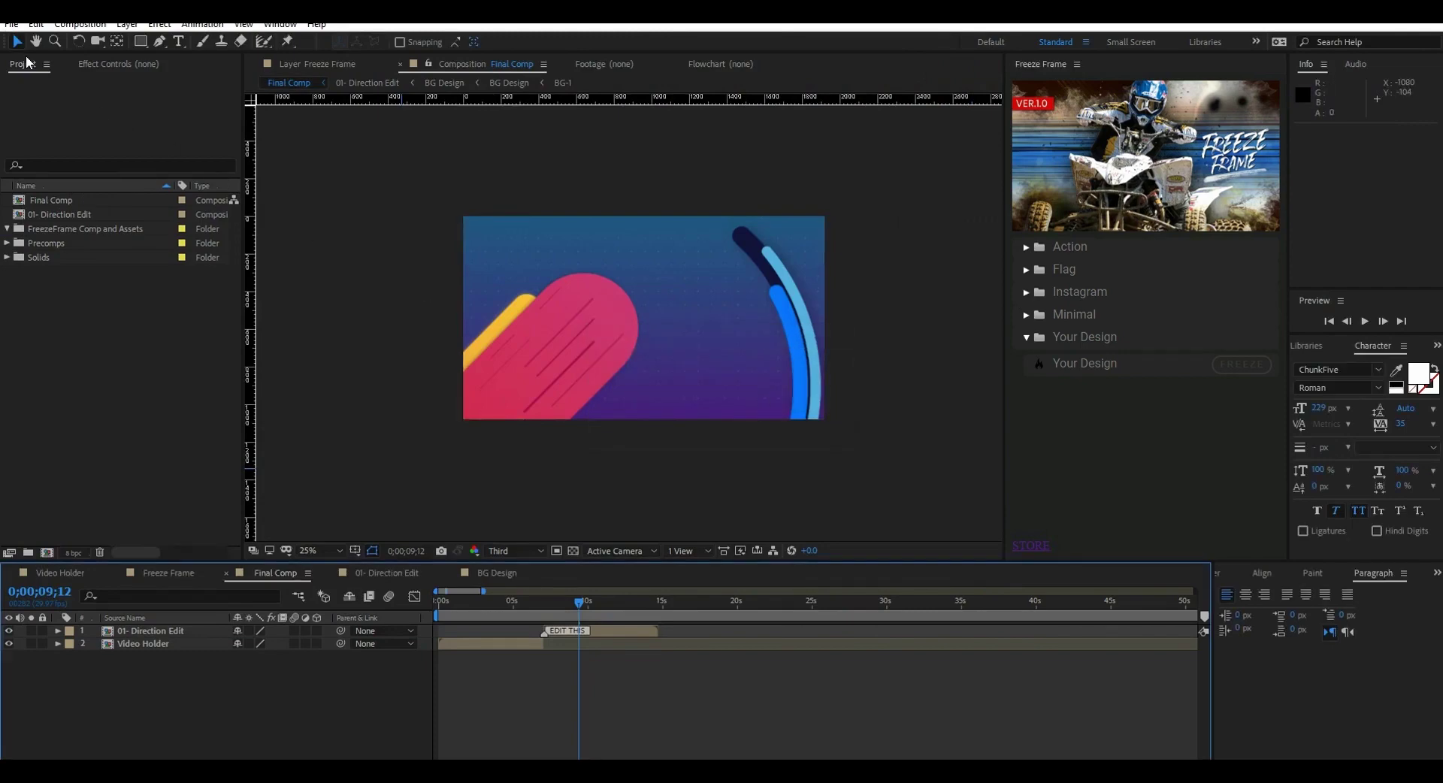
- Start a new project and create a composition with the HDTV 1080 29.97 preset
click(12, 25)
mouse_move(45, 39)
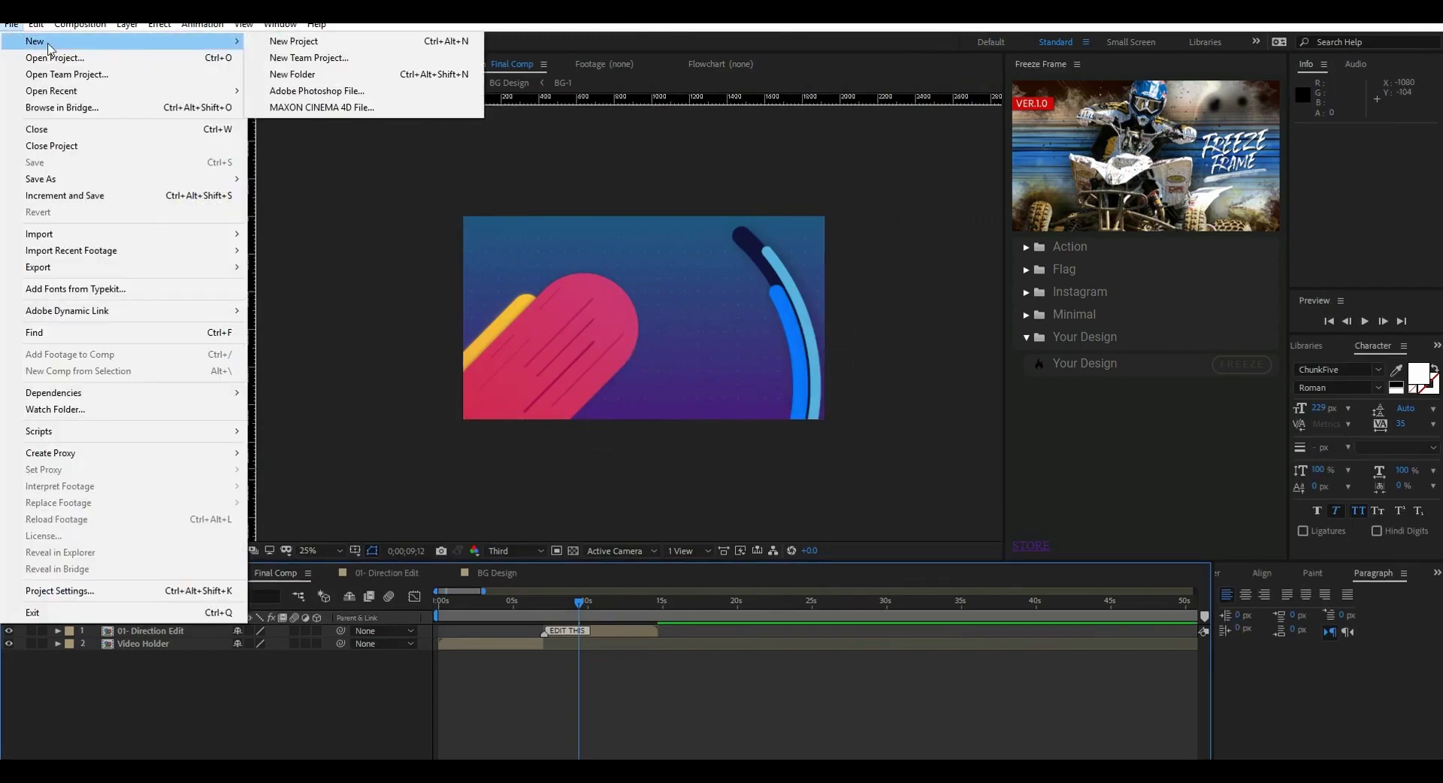
click(290, 42)
click(552, 341)
click(579, 213)
click(586, 548)
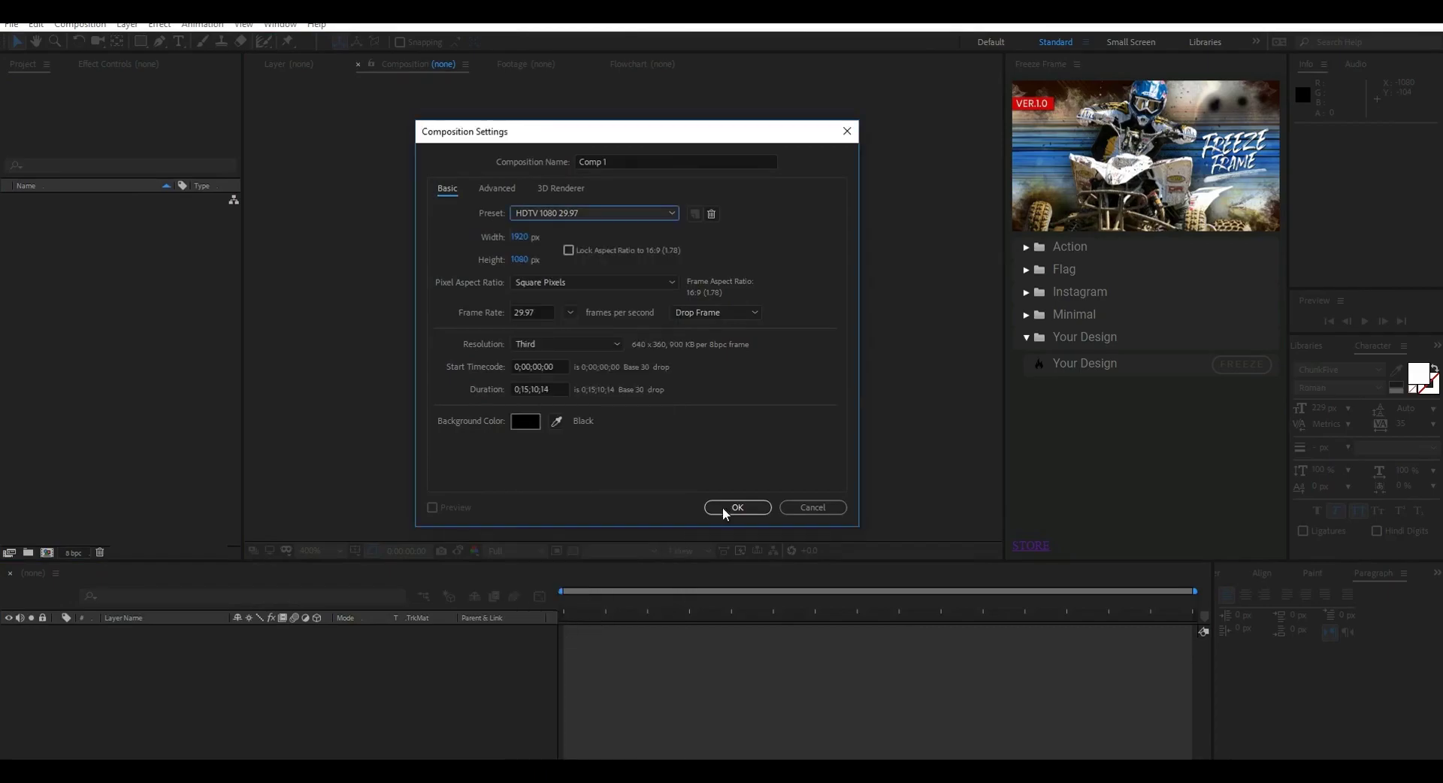
click(734, 506)
- Import the Unsplash portrait photo, place it in Comp 1, and fit it at 48% scale and position 960, 1080
click(268, 725)
drag(249, 90, 184, 650)
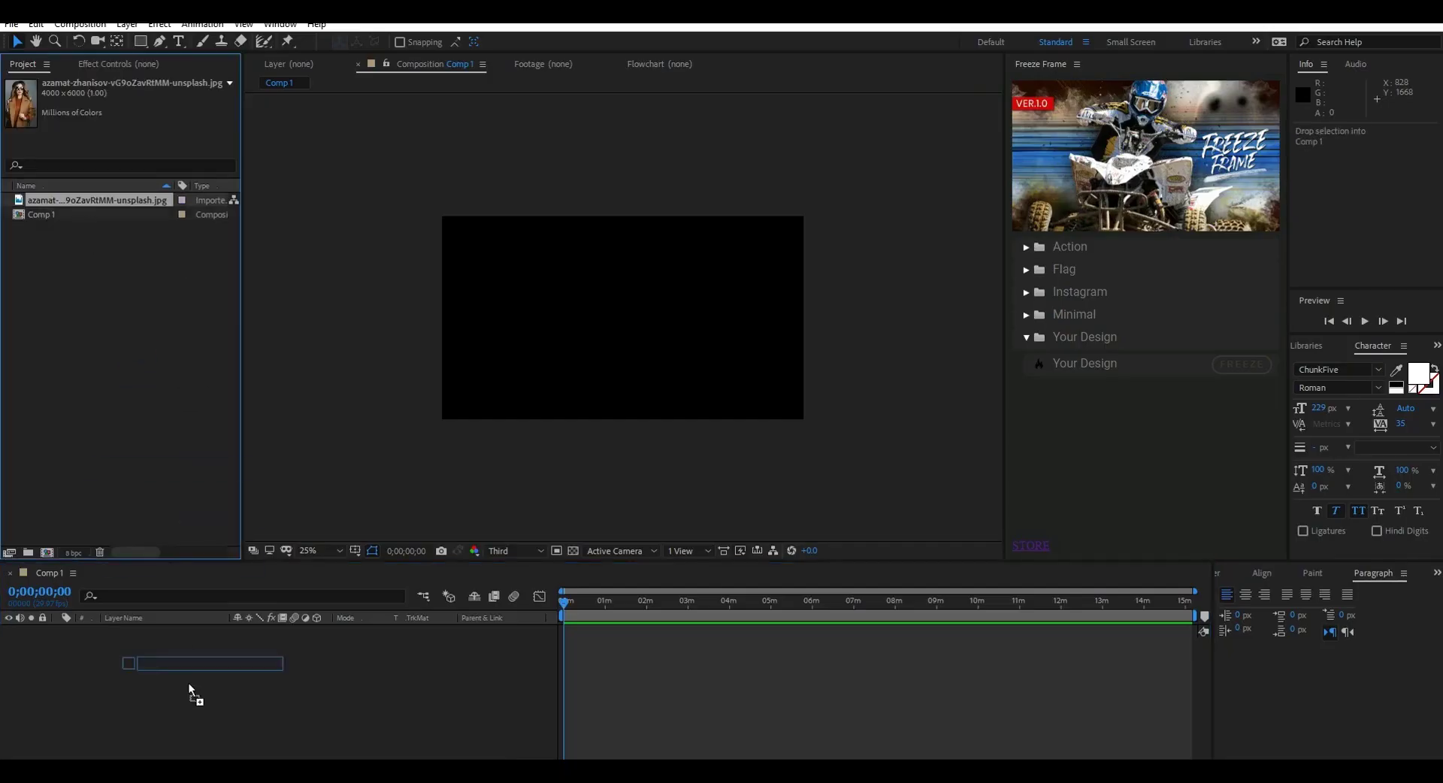
text(s)
text(48)
key(Return)
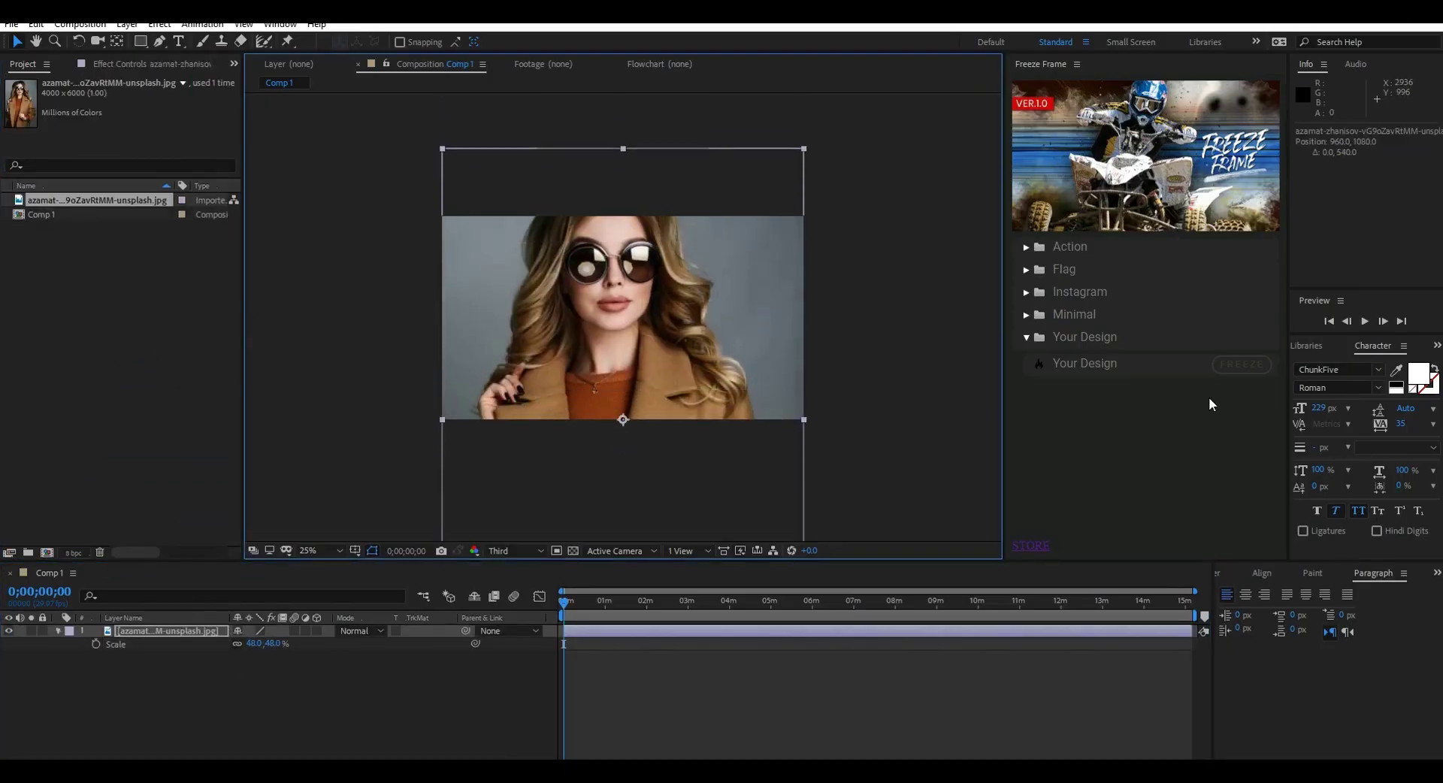
- Apply the Your Design freeze effect to the portrait, isolating the woman from the background with Roto Brush
click(1242, 363)
mouse_move(495, 379)
mouse_down()
mouse_move(528, 305)
mouse_move(539, 209)
mouse_move(641, 186)
mouse_move(708, 323)
mouse_move(714, 388)
mouse_move(572, 219)
mouse_move(726, 374)
mouse_up()
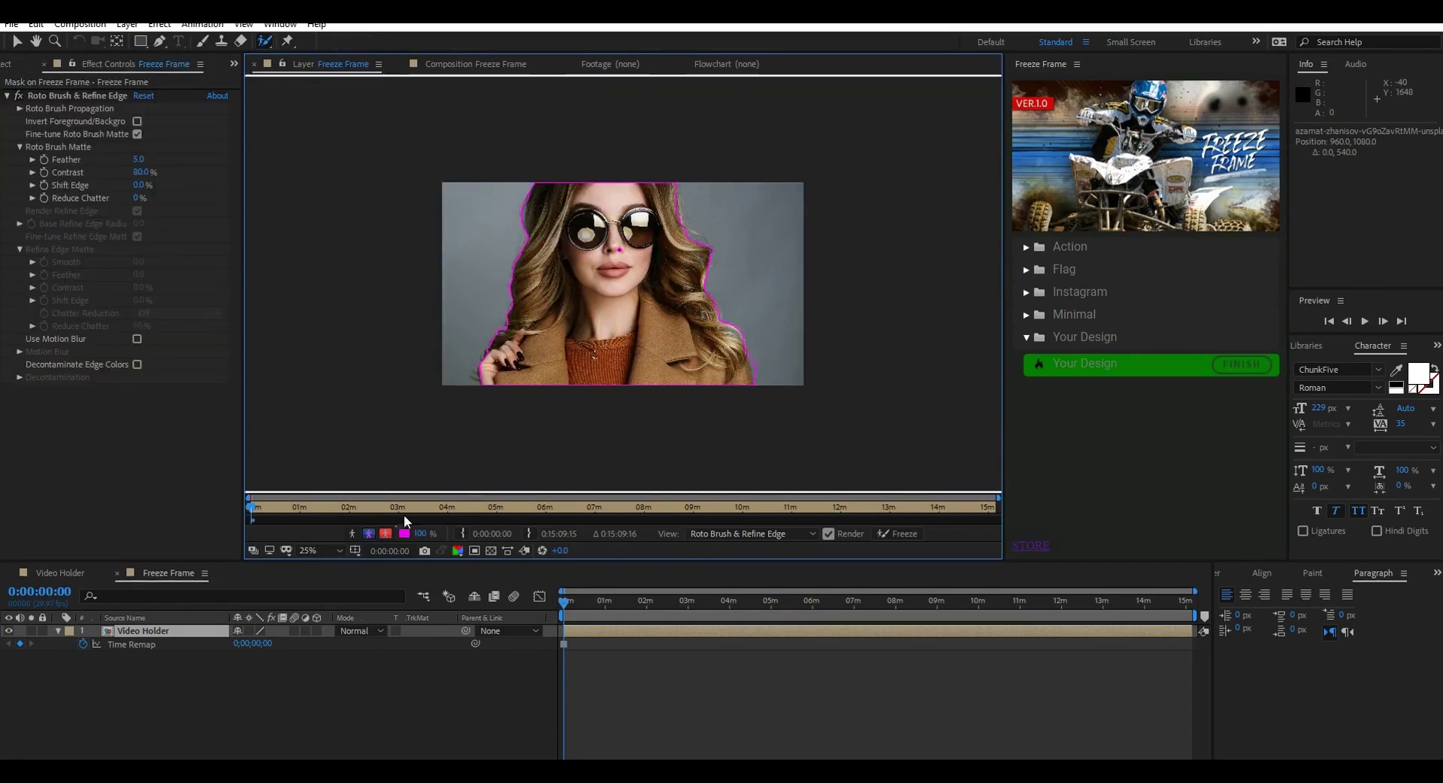
click(386, 534)
mouse_move(478, 382)
mouse_down()
mouse_move(526, 188)
mouse_move(714, 297)
mouse_move(756, 403)
mouse_up()
click(1241, 365)
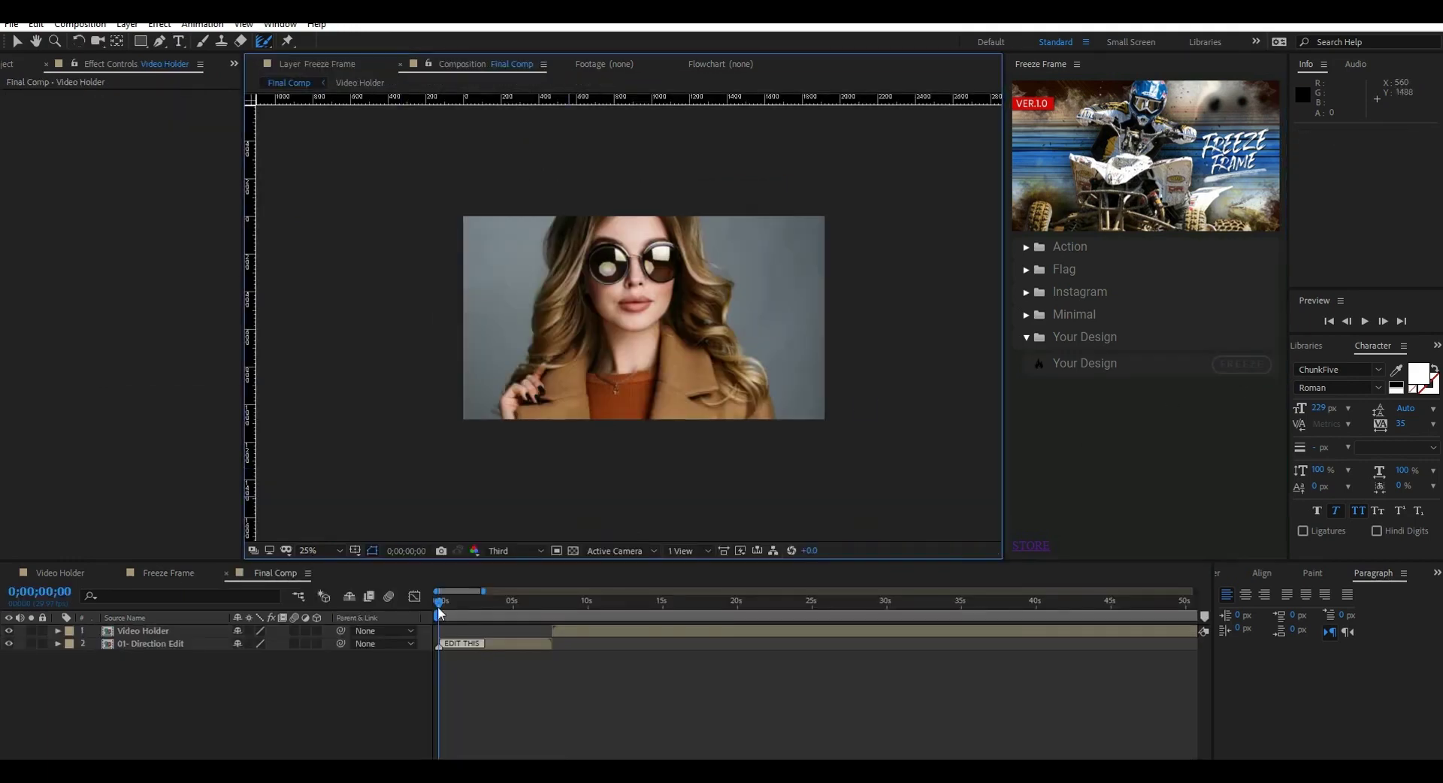